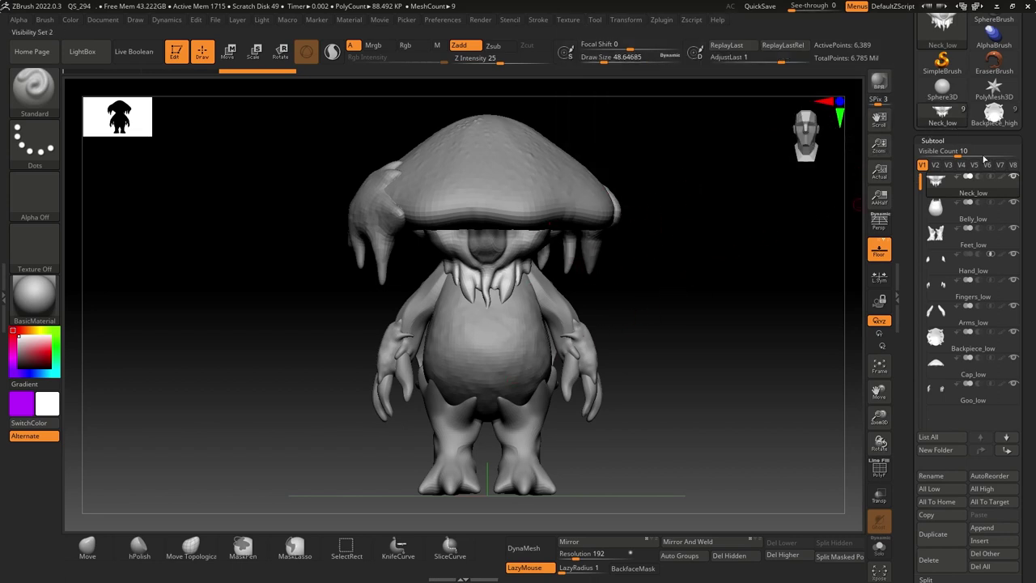
# Compare the low-poly and high-poly versions of the mushroom character by switching between the two tools and viewing each from several angles
pyautogui.click(994, 121)
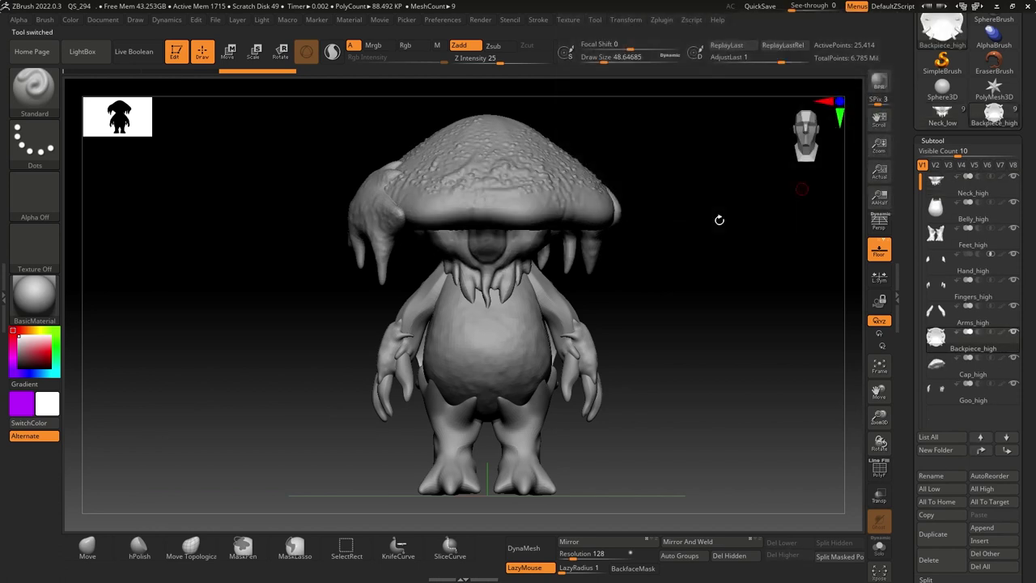
pyautogui.moveTo(691, 277)
pyautogui.mouseDown()
pyautogui.moveTo(716, 283)
pyautogui.moveTo(698, 256)
pyautogui.moveTo(703, 294)
pyautogui.moveTo(706, 284)
pyautogui.mouseUp()
pyautogui.click(937, 117)
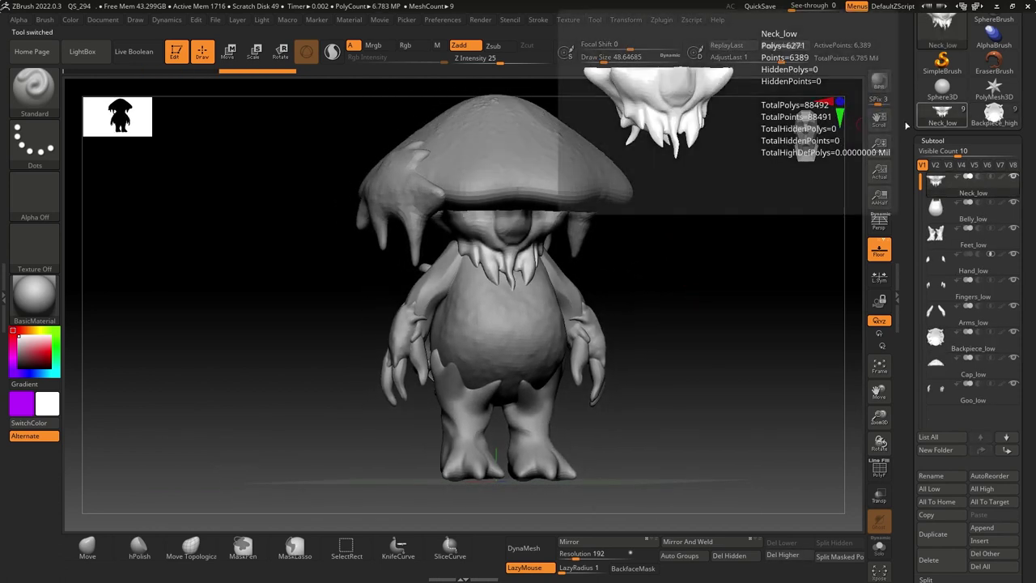
pyautogui.moveTo(699, 247)
pyautogui.mouseDown()
pyautogui.moveTo(698, 236)
pyautogui.moveTo(700, 249)
pyautogui.moveTo(666, 243)
pyautogui.moveTo(690, 263)
pyautogui.mouseUp()
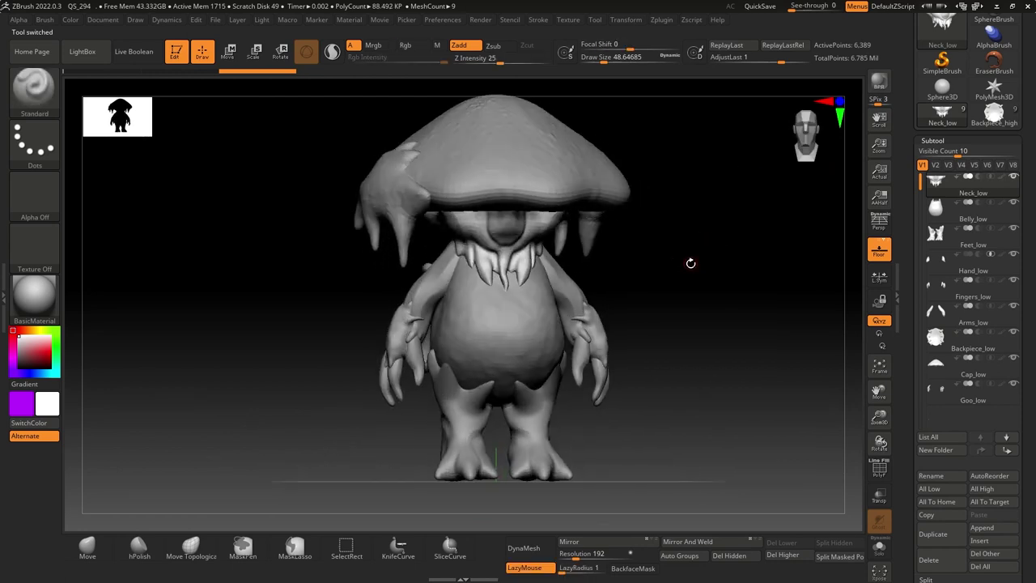
pyautogui.click(992, 118)
pyautogui.moveTo(691, 219)
pyautogui.mouseDown()
pyautogui.moveTo(723, 215)
pyautogui.moveTo(684, 241)
pyautogui.moveTo(716, 242)
pyautogui.moveTo(655, 252)
pyautogui.moveTo(674, 252)
pyautogui.mouseUp()
pyautogui.click(941, 114)
pyautogui.keyDown('alt'); pyautogui.moveTo(742, 227); pyautogui.dragTo(725, 227); pyautogui.keyUp('alt')
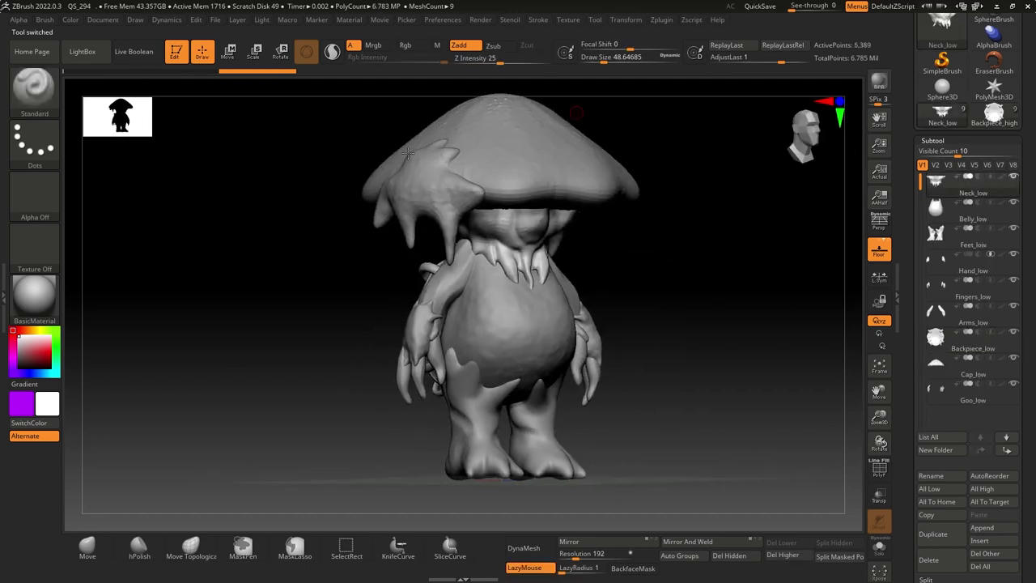
pyautogui.keyDown('alt'); pyautogui.moveTo(648, 273); pyautogui.dragTo(635, 301); pyautogui.keyUp('alt')
pyautogui.click(994, 115)
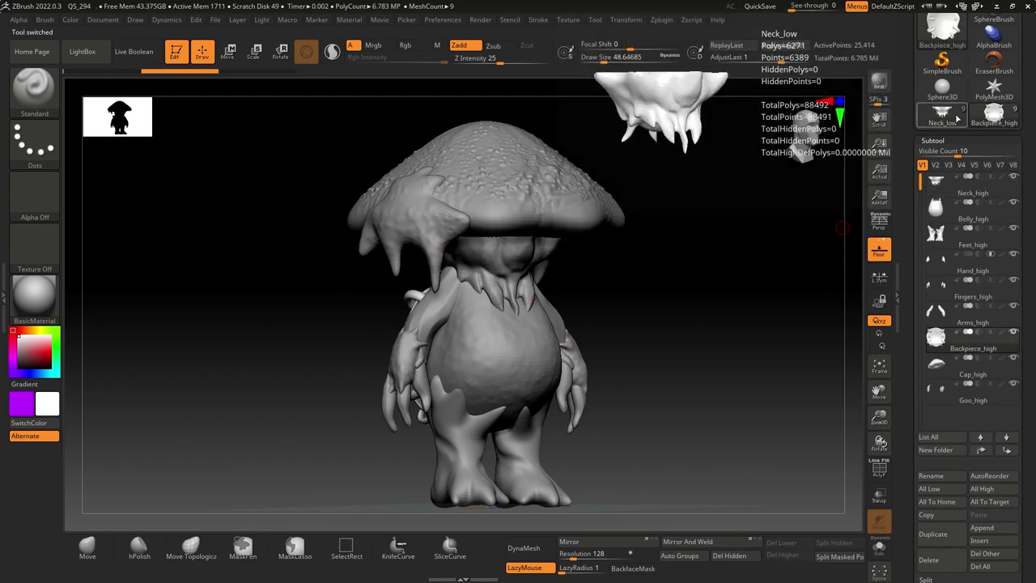
pyautogui.click(942, 113)
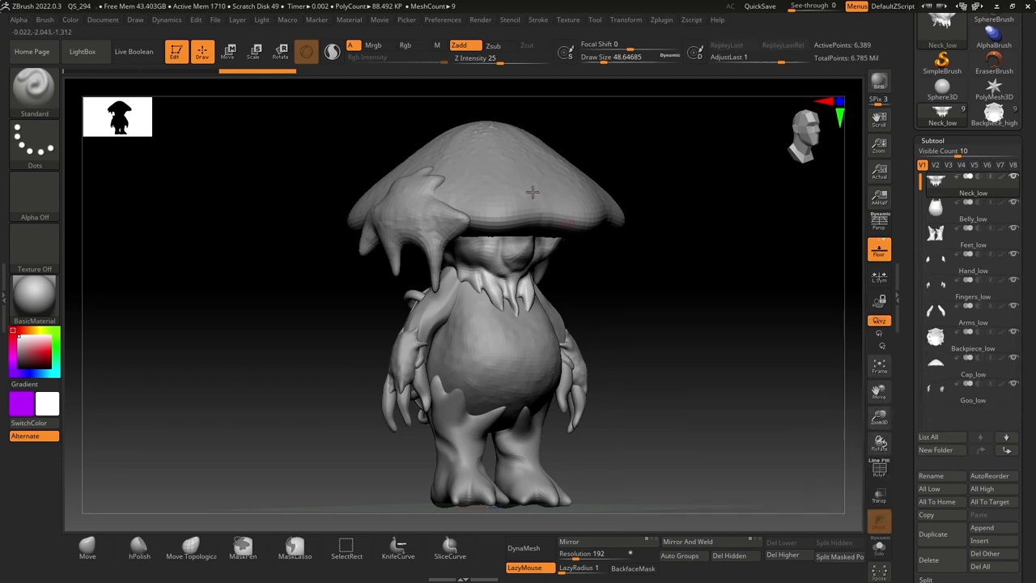
# Check the cap and goo subtools and their matching _low and _high names on both the low-poly and high-poly character
pyautogui.keyDown('alt'); pyautogui.click(532, 192); pyautogui.keyUp('alt')
pyautogui.moveTo(703, 260)
pyautogui.mouseDown()
pyautogui.moveTo(691, 236)
pyautogui.moveTo(695, 259)
pyautogui.mouseUp()
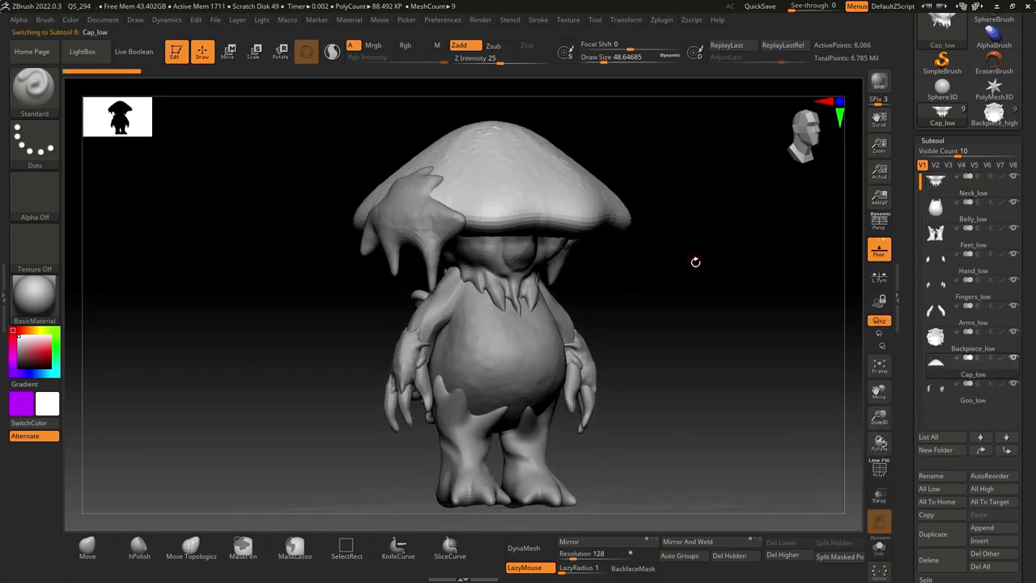
pyautogui.keyDown('alt'); pyautogui.click(401, 234); pyautogui.keyUp('alt')
pyautogui.moveTo(760, 305); pyautogui.dragTo(712, 282)
pyautogui.click(993, 115)
pyautogui.keyDown('alt'); pyautogui.click(576, 184); pyautogui.keyUp('alt')
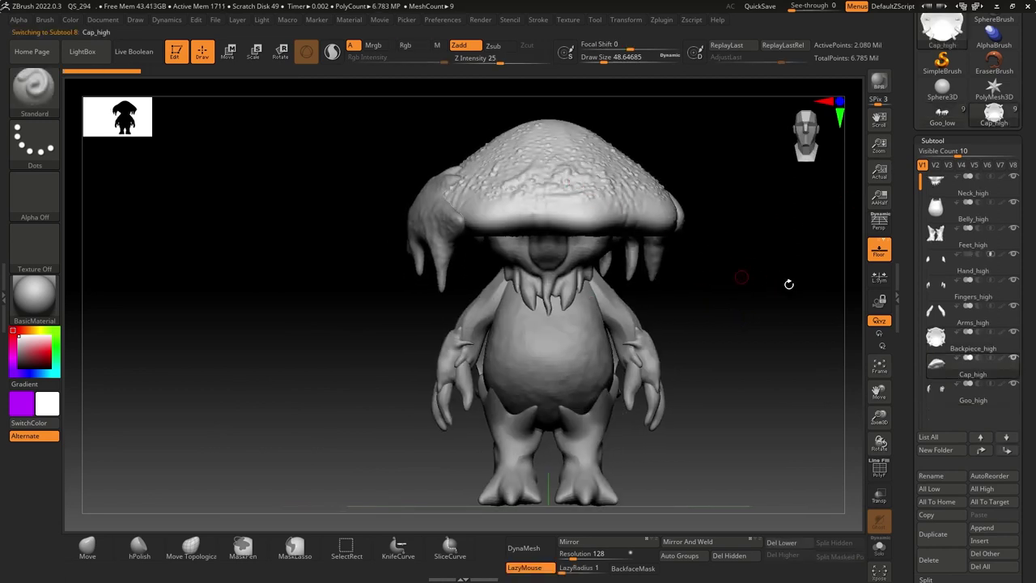
pyautogui.moveTo(747, 330); pyautogui.dragTo(763, 324)
pyautogui.keyDown('alt'); pyautogui.click(455, 218); pyautogui.keyUp('alt')
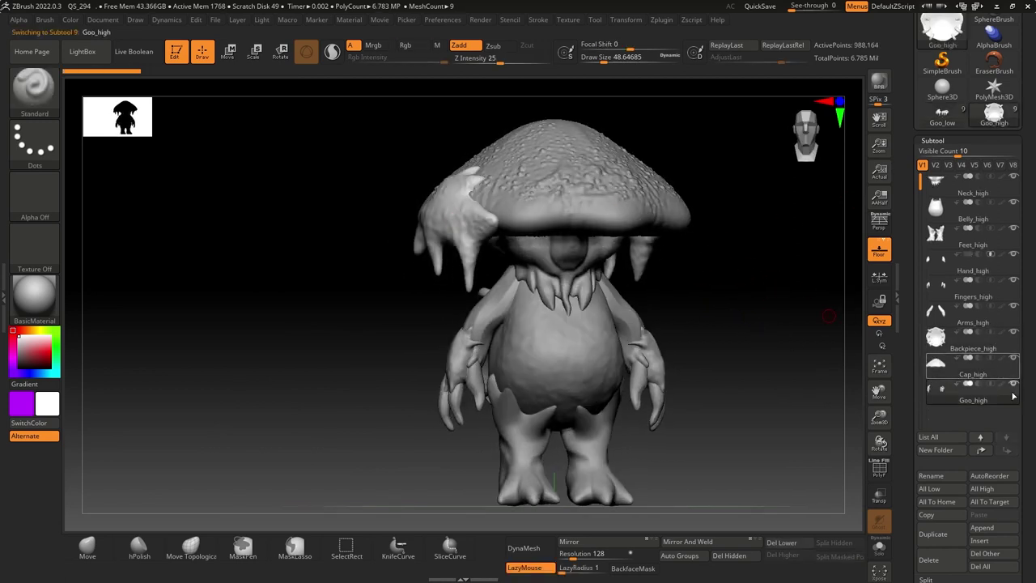
pyautogui.moveTo(646, 302)
pyautogui.mouseDown()
pyautogui.moveTo(682, 294)
pyautogui.moveTo(646, 288)
pyautogui.moveTo(736, 326)
pyautogui.moveTo(685, 309)
pyautogui.moveTo(664, 316)
pyautogui.moveTo(658, 283)
pyautogui.moveTo(649, 289)
pyautogui.mouseUp()
pyautogui.rightClick(669, 316)
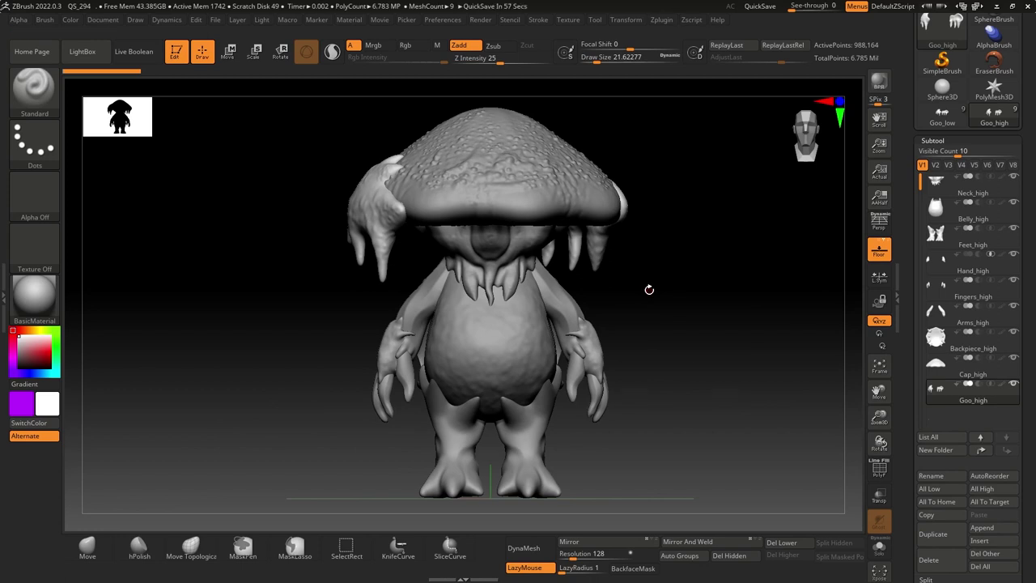
# Switch to the low-poly character, open its UV Map settings and flatten the Goo_low subtool with Morph UV
pyautogui.click(941, 113)
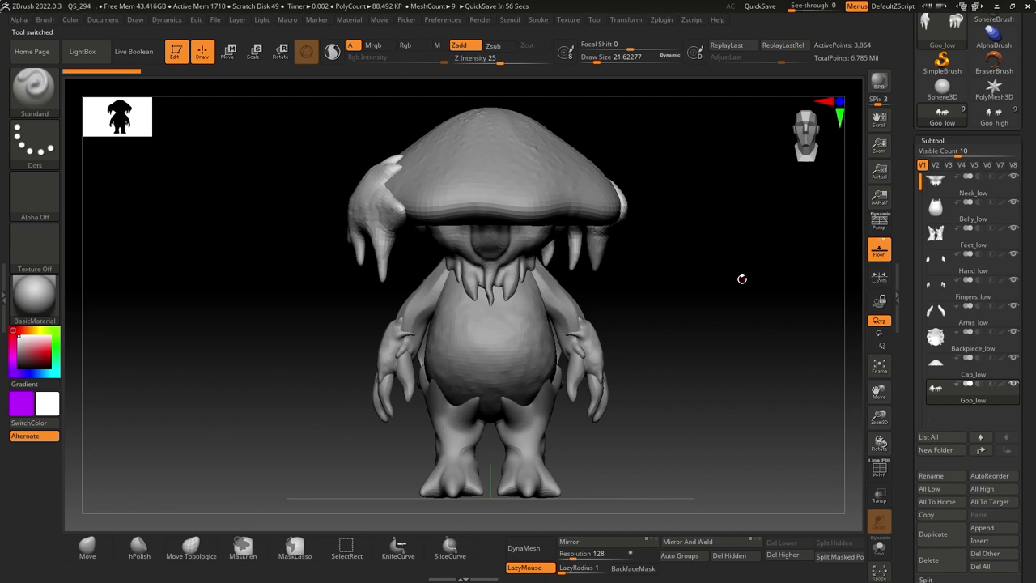
pyautogui.scroll(-5, 914, 356)
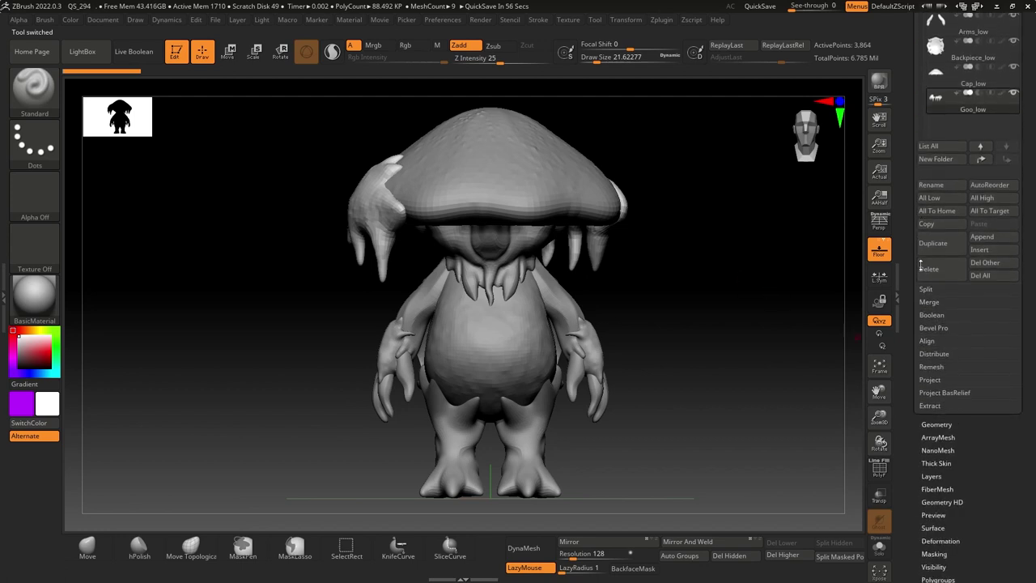
pyautogui.scroll(-1, 920, 263)
pyautogui.scroll(-1, 913, 388)
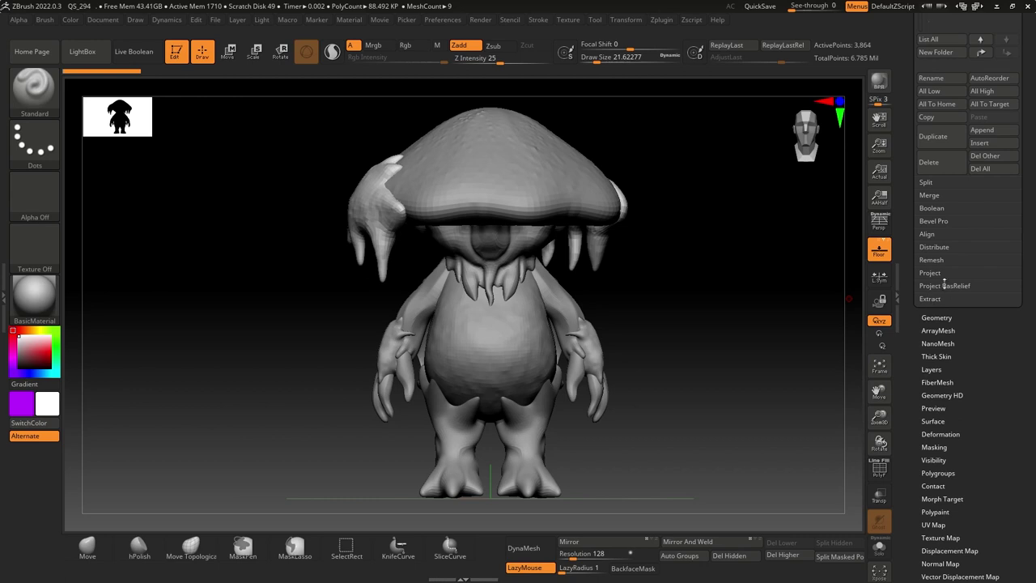
pyautogui.click(932, 369)
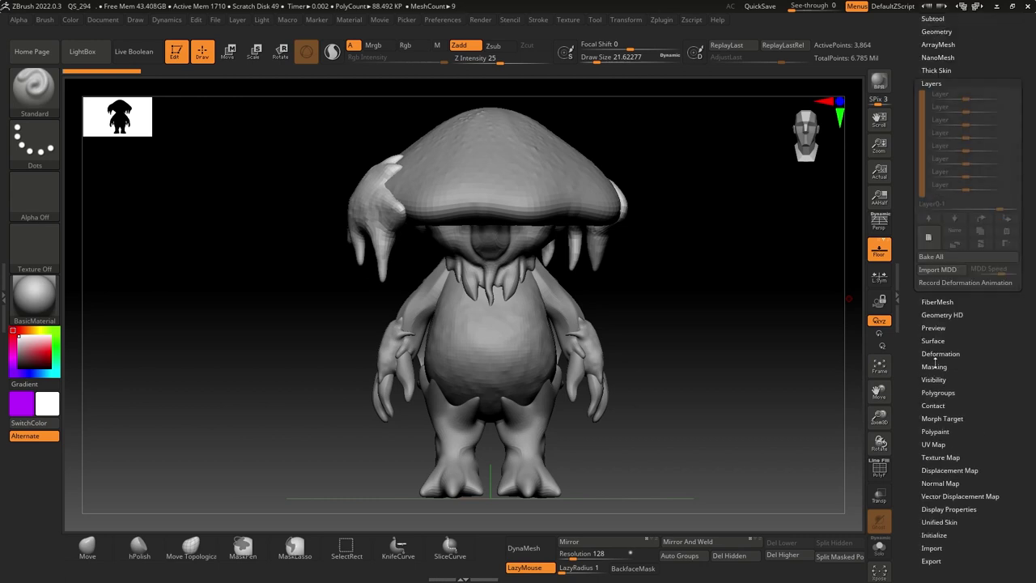
pyautogui.click(932, 445)
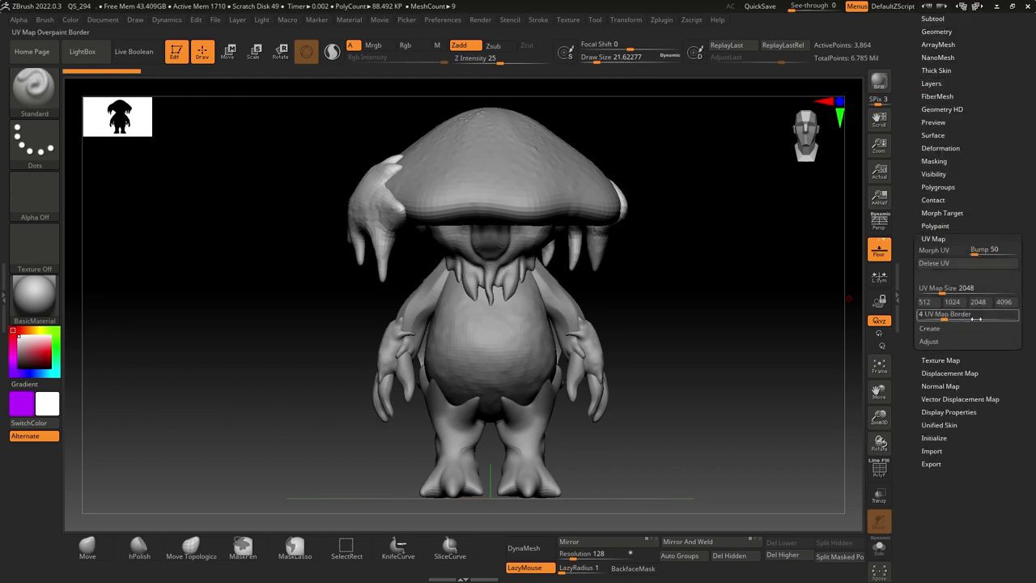
pyautogui.click(948, 252)
# Preview the UV layouts of the low-poly cap and belly subtools with Morph UV
pyautogui.keyDown('alt'); pyautogui.click(561, 170); pyautogui.keyUp('alt')
pyautogui.click(934, 250)
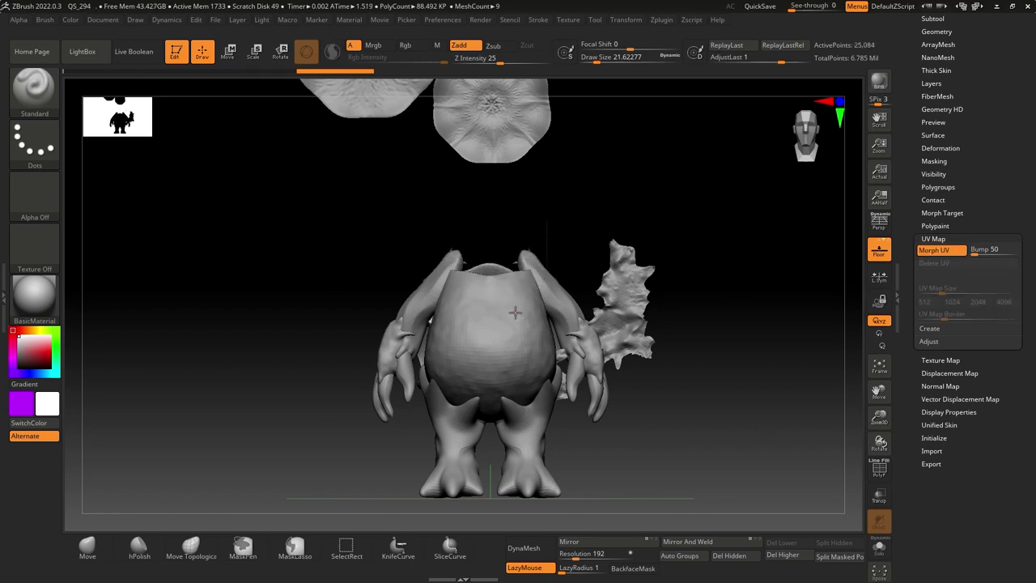
pyautogui.keyDown('alt'); pyautogui.click(490, 314); pyautogui.keyUp('alt')
pyautogui.click(934, 250)
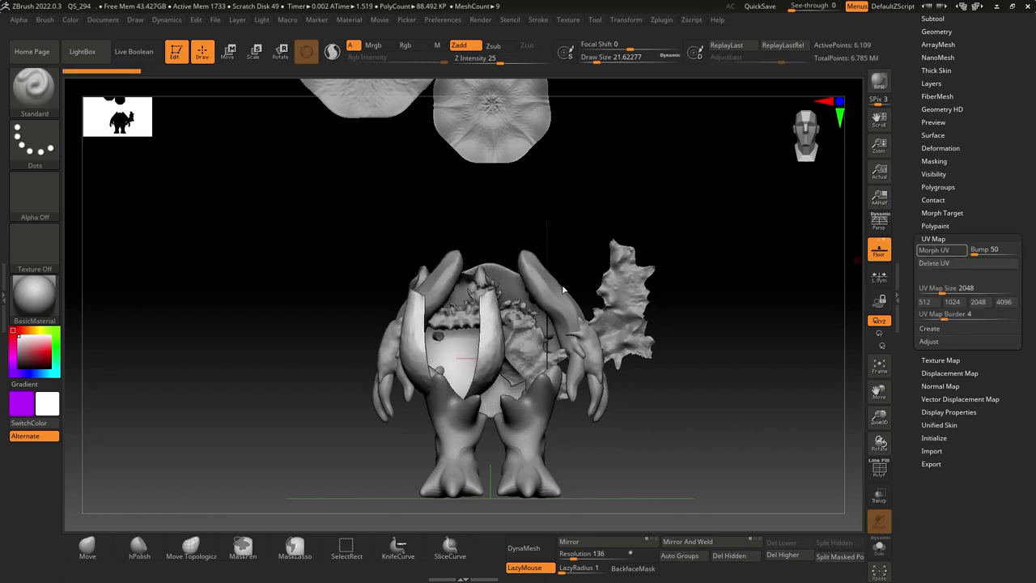
# Undo the UV morphs on the low-poly subtools, including the goo, cap, belly and neck, to reassemble the character
pyautogui.keyDown('alt'); pyautogui.click(627, 292); pyautogui.keyUp('alt')
pyautogui.hotkey('ctrl', 'z')
pyautogui.keyDown('alt'); pyautogui.click(517, 126); pyautogui.keyUp('alt')
pyautogui.hotkey('ctrl', 'z')
pyautogui.moveTo(652, 303); pyautogui.dragTo(469, 342)
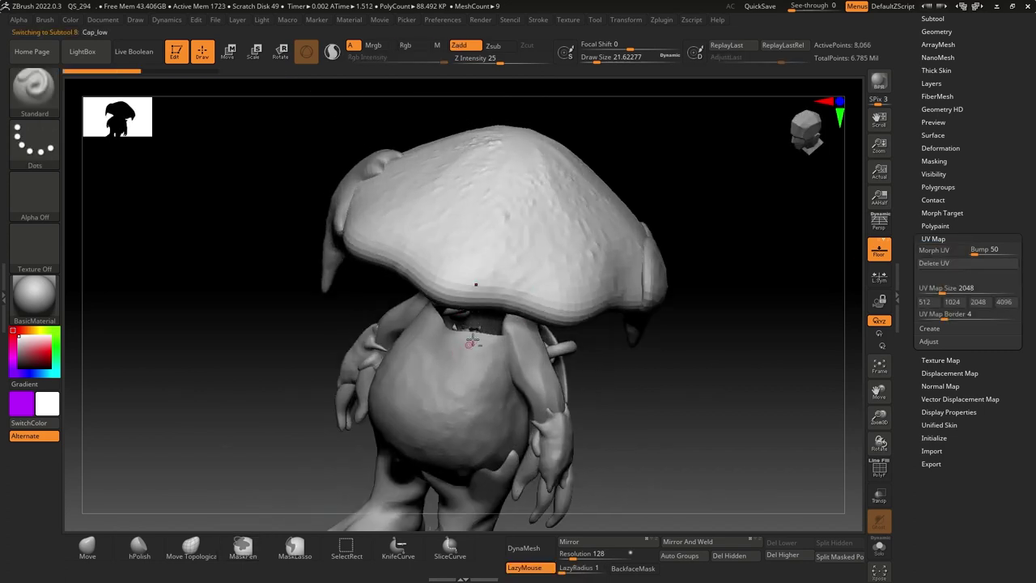
pyautogui.keyDown('alt'); pyautogui.click(470, 325); pyautogui.keyUp('alt')
pyautogui.keyDown('alt'); pyautogui.click(475, 329); pyautogui.keyUp('alt')
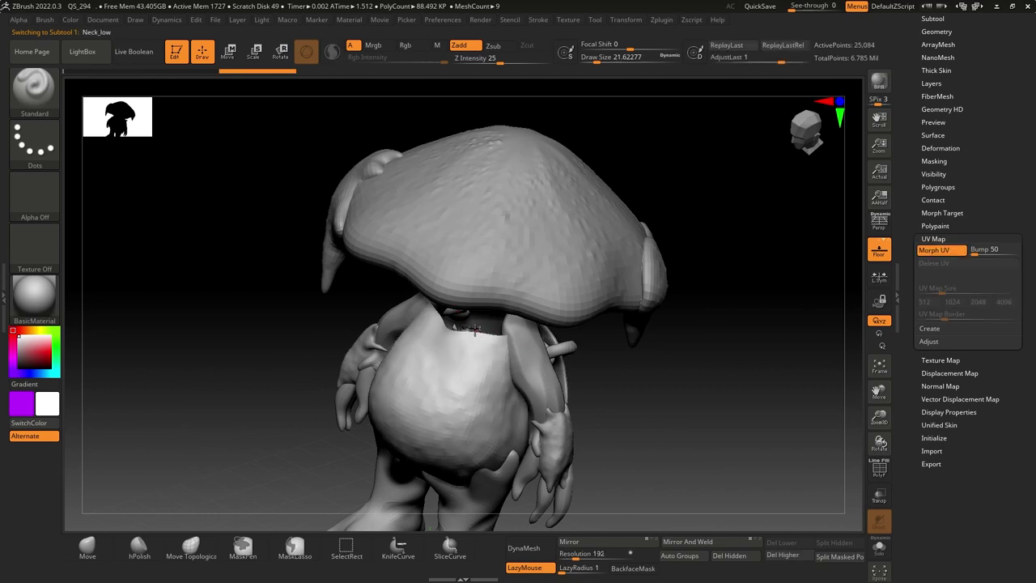
pyautogui.keyDown('alt'); pyautogui.click(474, 329); pyautogui.keyUp('alt')
pyautogui.hotkey('ctrl', 'z')
pyautogui.moveTo(615, 333); pyautogui.dragTo(667, 289)
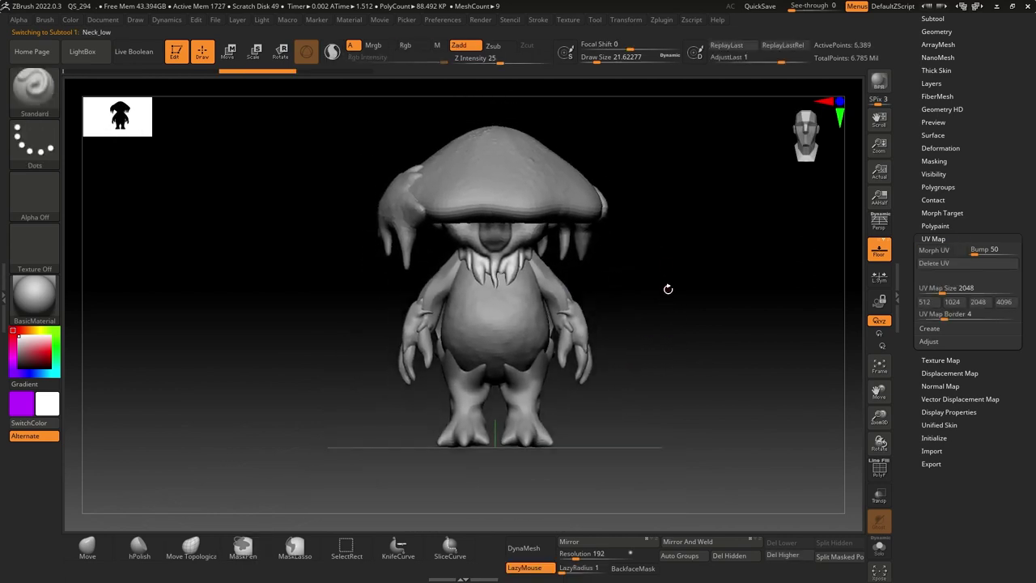
# Launch Adobe Substance 3D Painter and dismiss its welcome window
pyautogui.press('super')
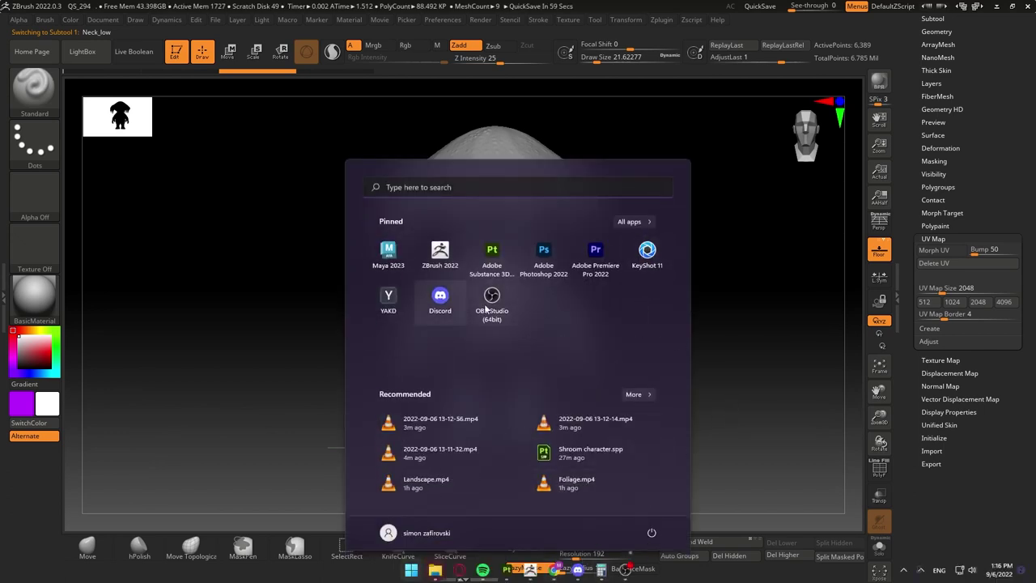
pyautogui.click(491, 255)
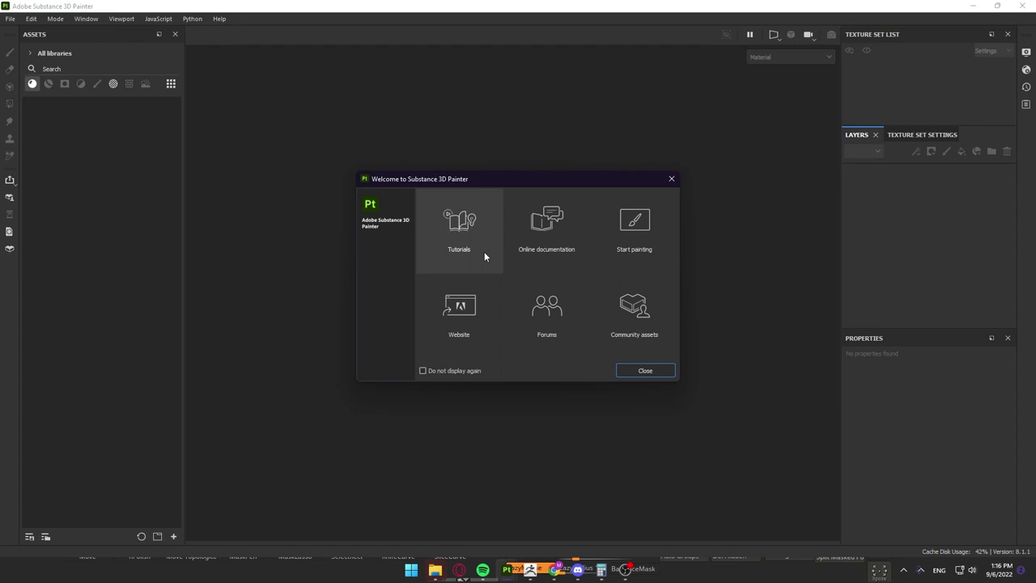
pyautogui.click(669, 180)
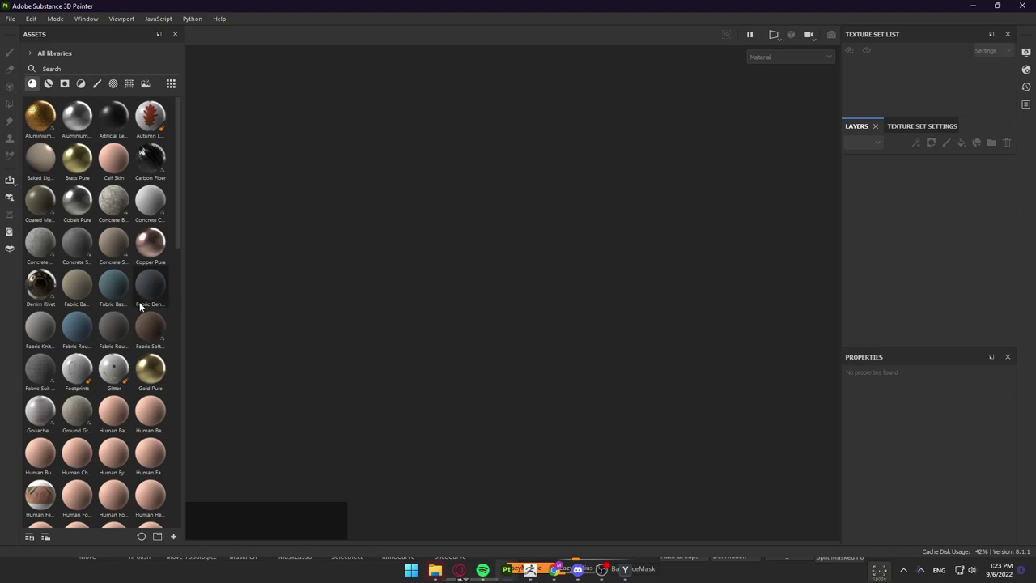
# Start a new project and choose Mushroom_man_low.fbx from the Classes folder as its mesh file
pyautogui.click(9, 18)
pyautogui.click(18, 31)
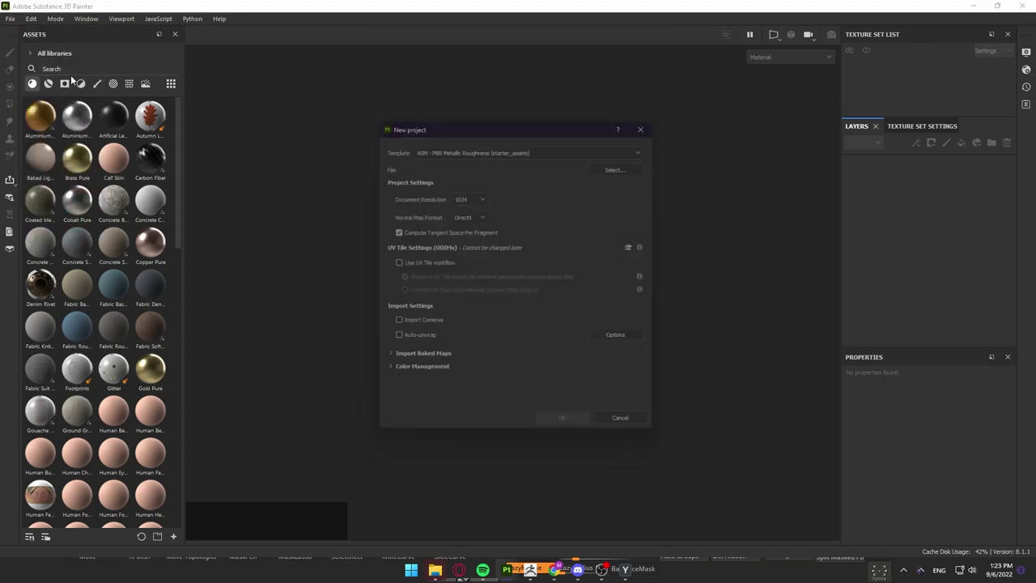
pyautogui.moveTo(480, 118); pyautogui.dragTo(451, 113)
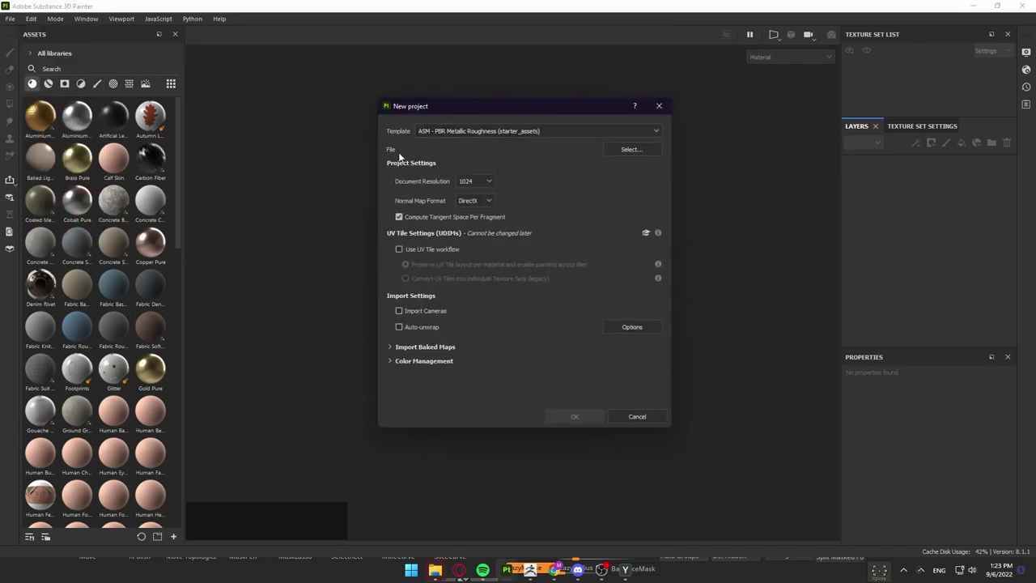
pyautogui.click(632, 150)
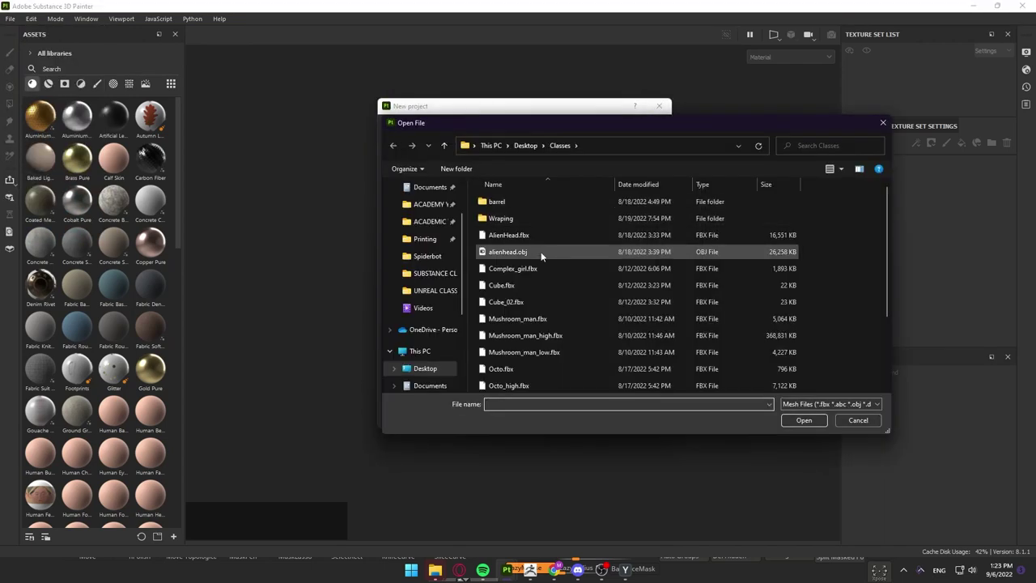
pyautogui.scroll(-1, 555, 314)
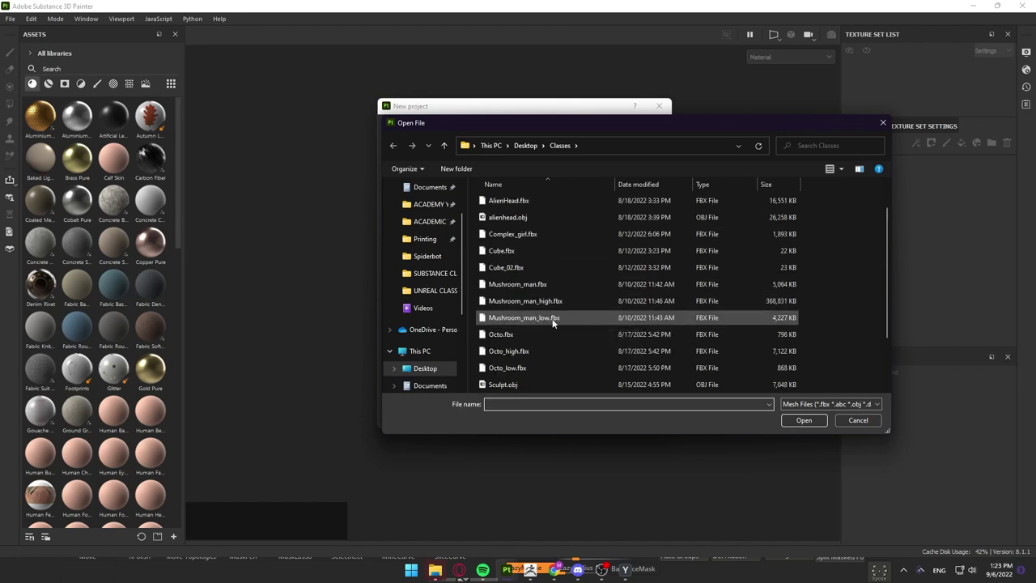
pyautogui.click(561, 319)
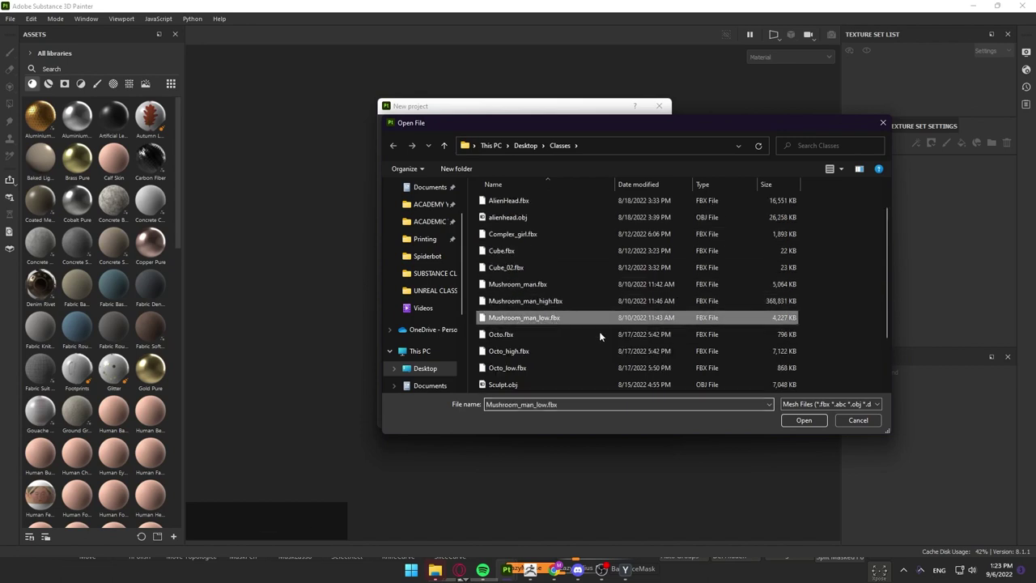
pyautogui.click(802, 420)
# Create the project with the Unreal Engine 4 (starter_assets) template and a document resolution of 2048, and view the imported mesh
pyautogui.click(466, 133)
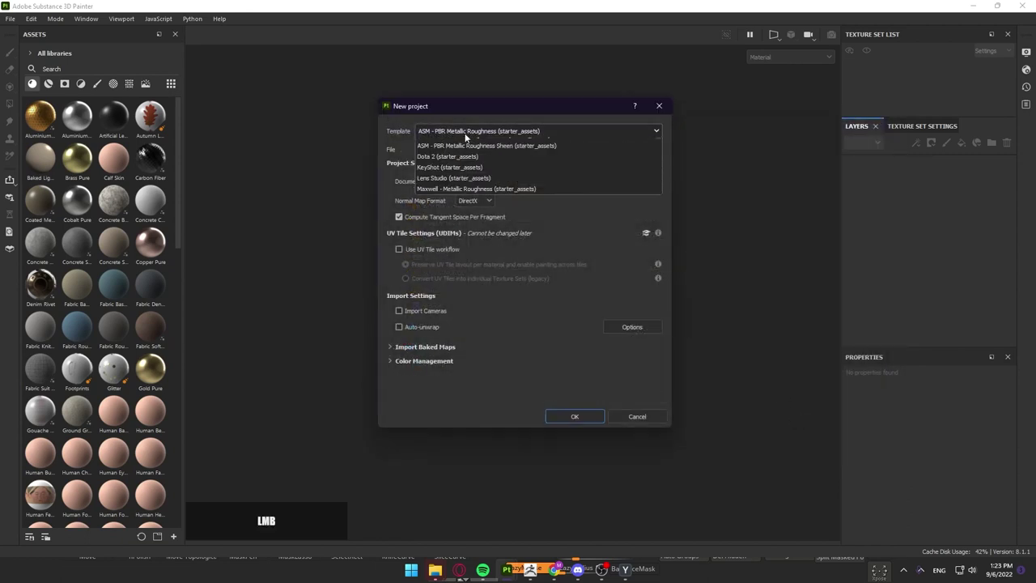
pyautogui.scroll(-5, 485, 182)
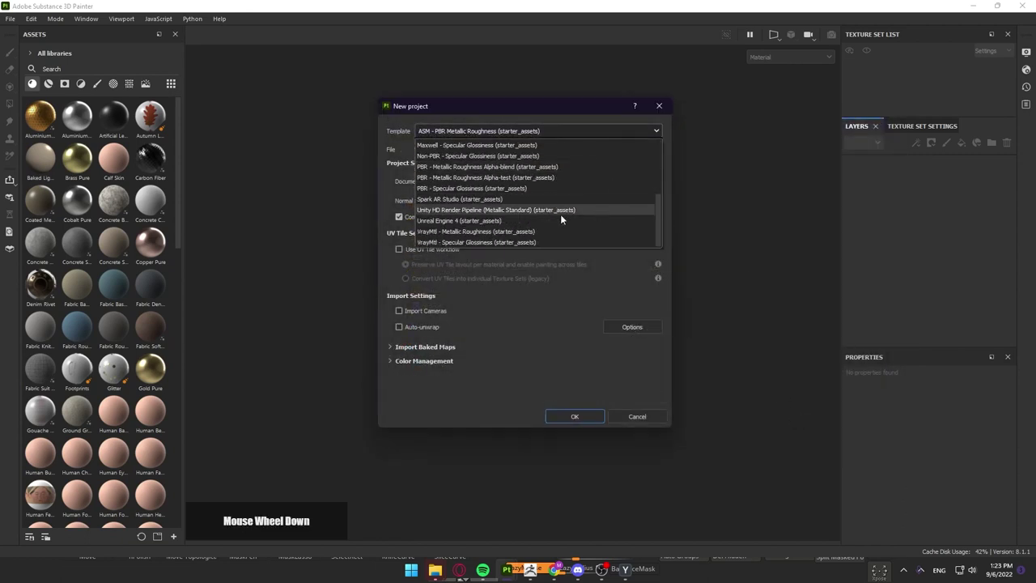
pyautogui.click(480, 219)
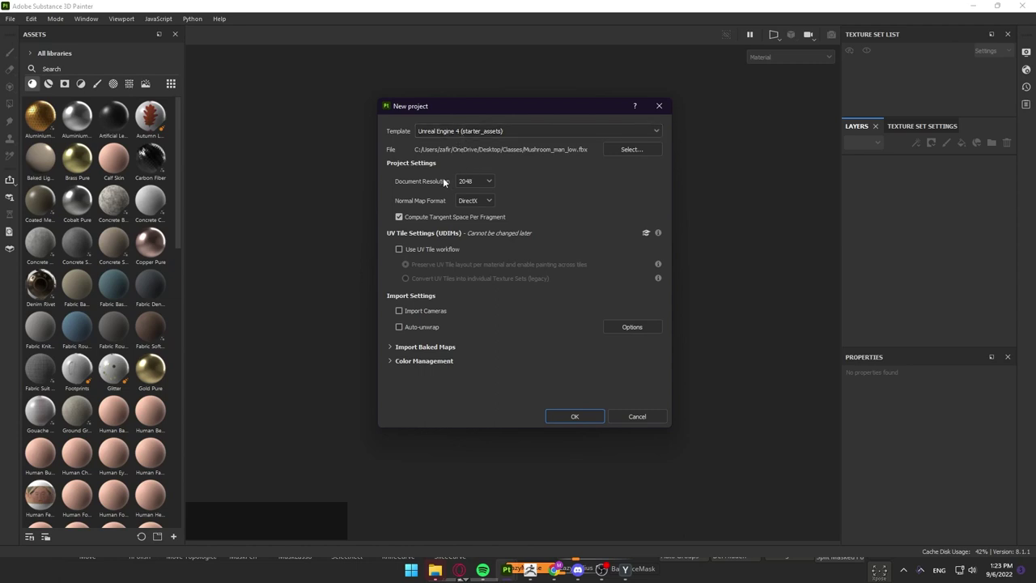
pyautogui.click(473, 180)
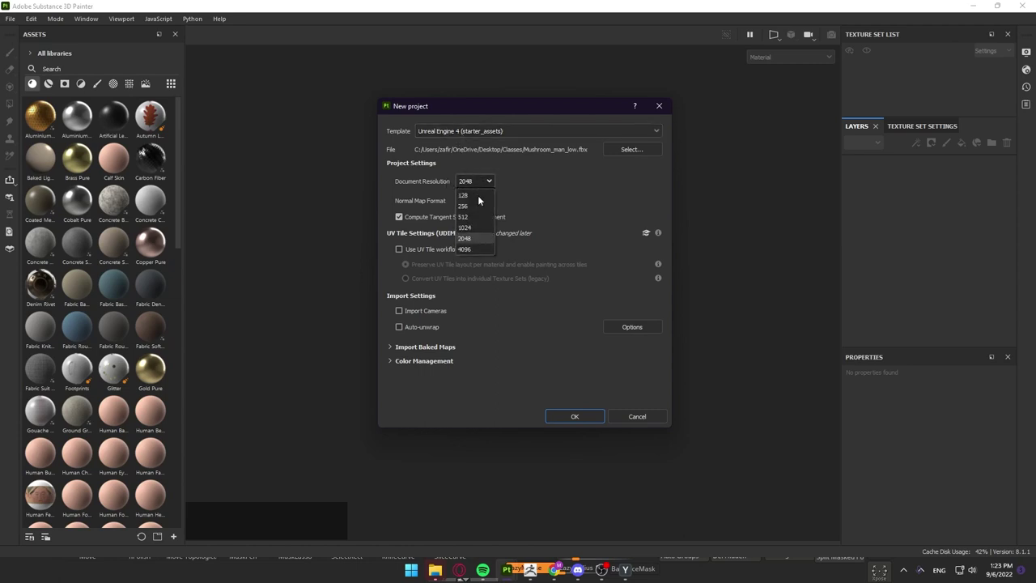
pyautogui.click(466, 262)
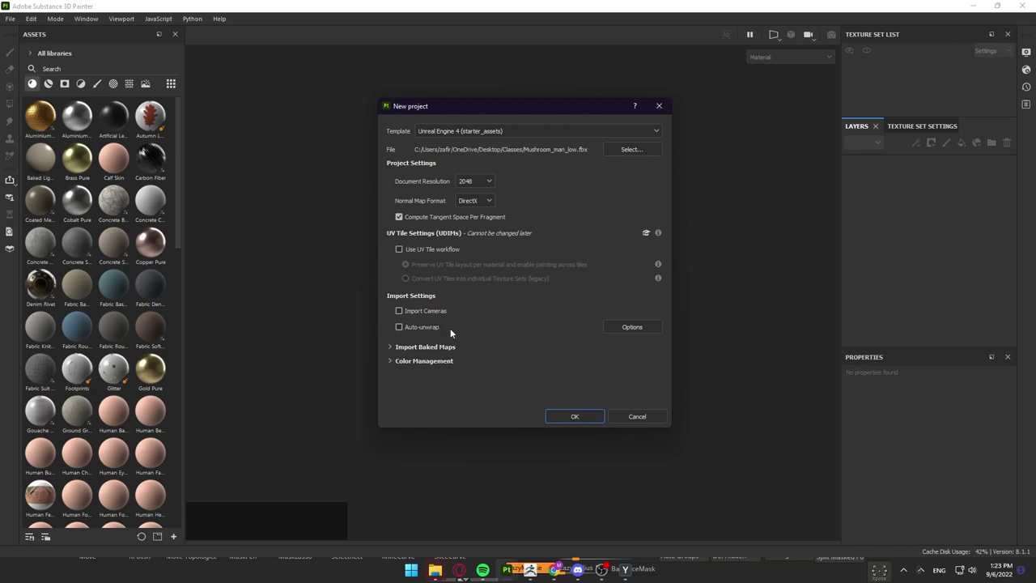
pyautogui.click(575, 416)
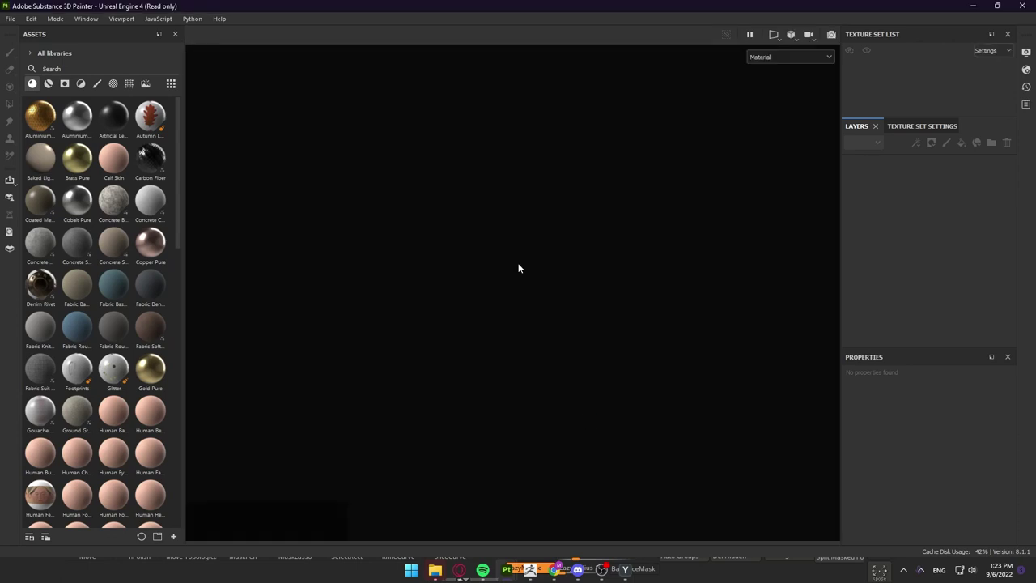
pyautogui.scroll(-2, 518, 268)
pyautogui.scroll(5, 631, 317)
pyautogui.keyDown('alt'); pyautogui.moveTo(630, 316); pyautogui.dragTo(594, 323); pyautogui.keyUp('alt')
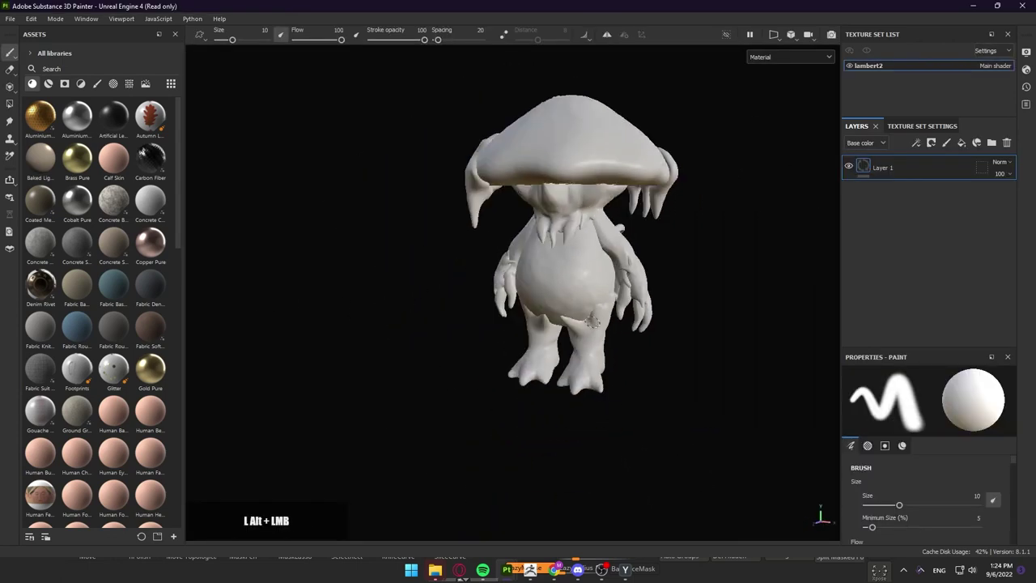
# Examine the imported low-poly mushroom mesh from the front, side and back
pyautogui.keyDown('alt'); pyautogui.moveTo(595, 323); pyautogui.dragTo(518, 337, button='middle'); pyautogui.keyUp('alt')
pyautogui.keyDown('alt'); pyautogui.moveTo(518, 338); pyautogui.dragTo(526, 279, button='right'); pyautogui.keyUp('alt')
pyautogui.keyDown('alt'); pyautogui.moveTo(526, 279); pyautogui.dragTo(936, 286); pyautogui.keyUp('alt')
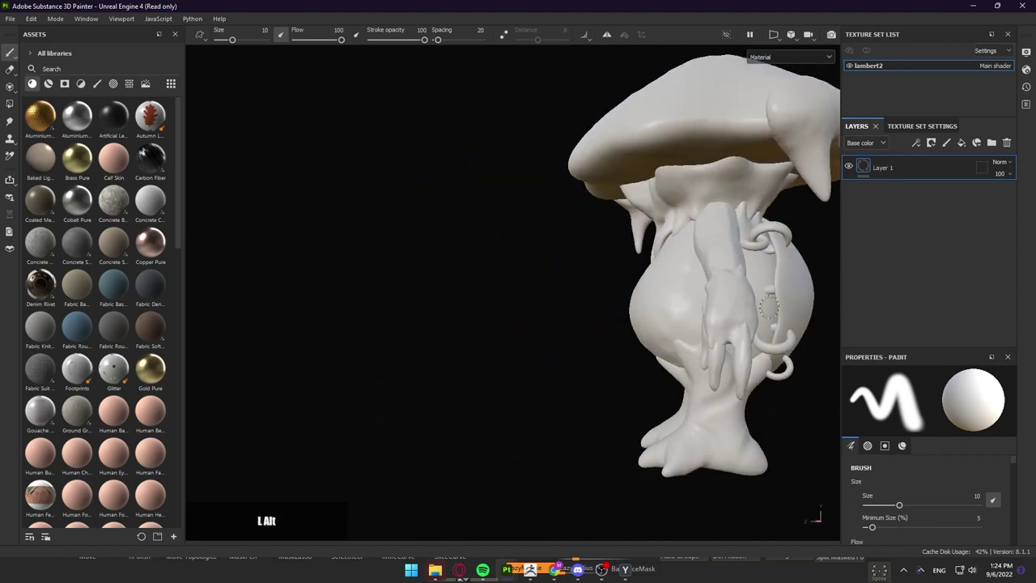
pyautogui.scroll(1, 485, 292)
pyautogui.keyDown('alt'); pyautogui.moveTo(486, 293); pyautogui.dragTo(689, 299); pyautogui.keyUp('alt')
pyautogui.keyDown('shift'); pyautogui.moveTo(689, 299); pyautogui.dragTo(592, 286, button='right'); pyautogui.keyUp('shift')
pyautogui.keyDown('alt'); pyautogui.moveTo(591, 287); pyautogui.dragTo(534, 279); pyautogui.keyUp('alt')
pyautogui.moveTo(534, 279)
pyautogui.keyDown('alt'); pyautogui.mouseDown(button='right')
pyautogui.moveTo(549, 275)
pyautogui.moveTo(526, 265)
pyautogui.mouseUp(button='right'); pyautogui.keyUp('alt')
pyautogui.keyDown('alt'); pyautogui.moveTo(526, 265); pyautogui.dragTo(548, 259); pyautogui.keyUp('alt')
pyautogui.keyDown('alt'); pyautogui.moveTo(548, 259); pyautogui.dragTo(499, 301, button='middle'); pyautogui.keyUp('alt')
pyautogui.keyDown('alt'); pyautogui.moveTo(499, 301); pyautogui.dragTo(611, 315, button='right'); pyautogui.keyUp('alt')
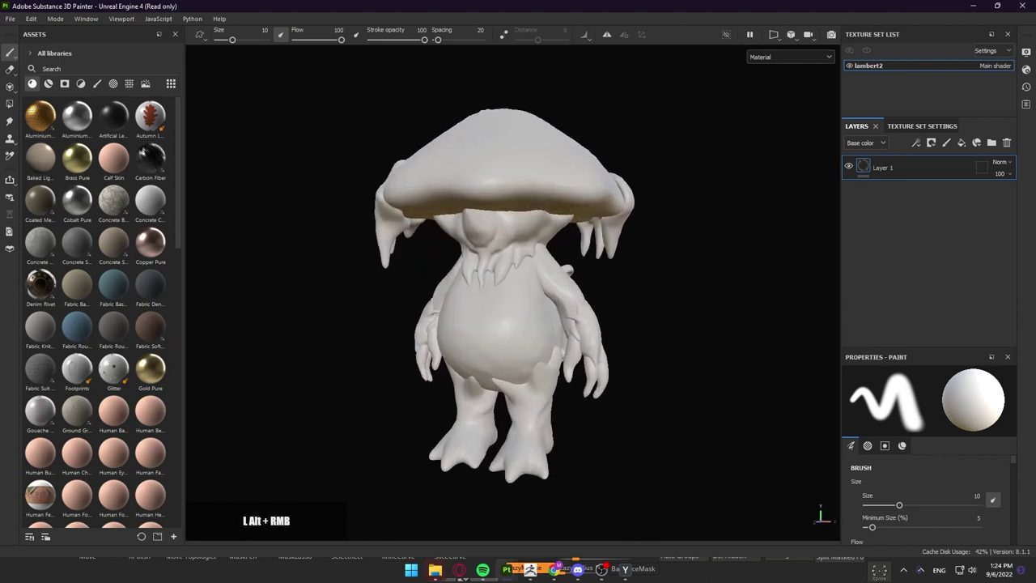
pyautogui.keyDown('alt'); pyautogui.moveTo(519, 302); pyautogui.dragTo(527, 274, button='middle'); pyautogui.keyUp('alt')
# Switch to ZBrush and examine the low-poly mushroom character's body up close and as a whole
pyautogui.click(531, 571)
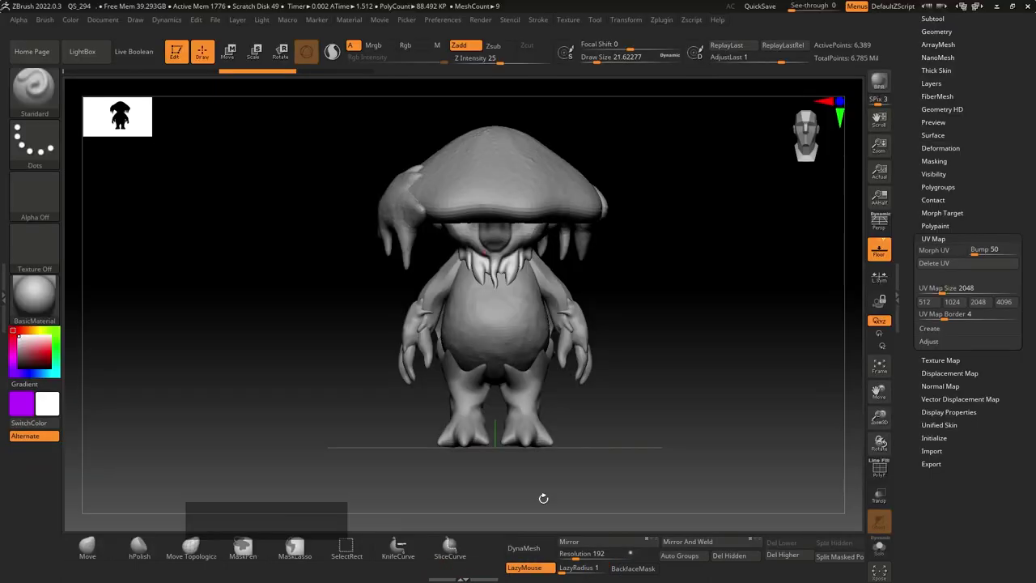
pyautogui.keyDown('alt'); pyautogui.moveTo(645, 275); pyautogui.dragTo(653, 310, button='right'); pyautogui.keyUp('alt')
pyautogui.keyDown('alt'); pyautogui.moveTo(653, 310); pyautogui.dragTo(694, 203, button='middle'); pyautogui.keyUp('alt')
pyautogui.keyDown('alt'); pyautogui.moveTo(694, 203); pyautogui.dragTo(707, 224); pyautogui.keyUp('alt')
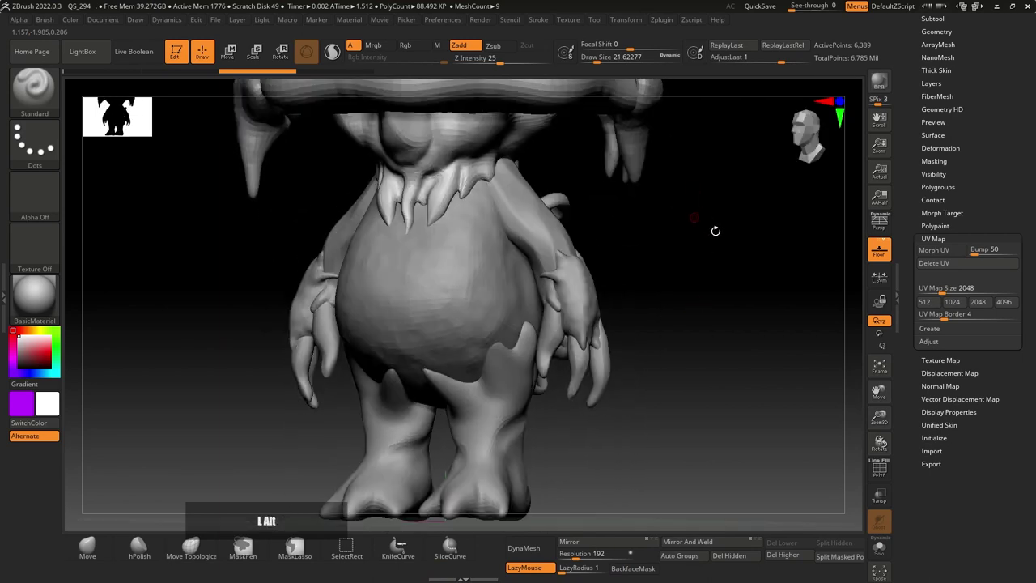
pyautogui.keyDown('alt'); pyautogui.moveTo(707, 224); pyautogui.dragTo(709, 284, button='right'); pyautogui.keyUp('alt')
pyautogui.keyDown('alt'); pyautogui.moveTo(710, 284); pyautogui.dragTo(705, 276, button='middle'); pyautogui.keyUp('alt')
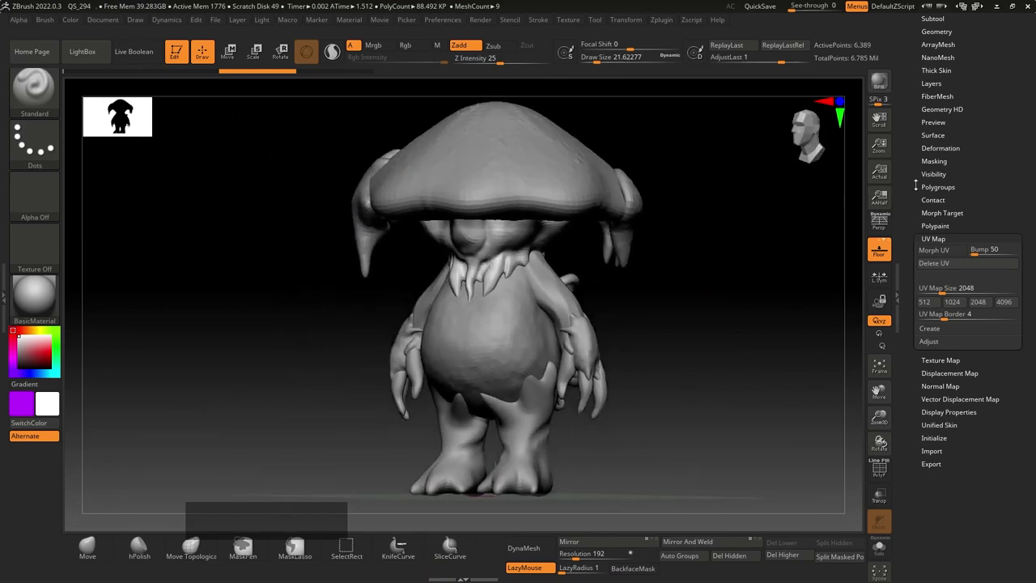
# Display the high-poly version of the character and make its Cap_high subtool active
pyautogui.scroll(5, 939, 243)
pyautogui.moveTo(933, 254)
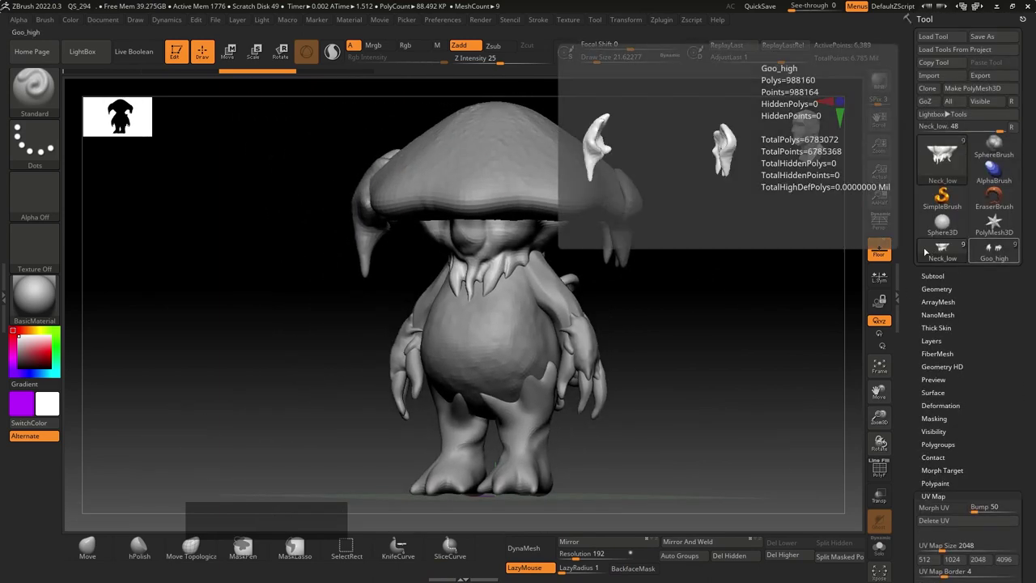
pyautogui.moveTo(1001, 256)
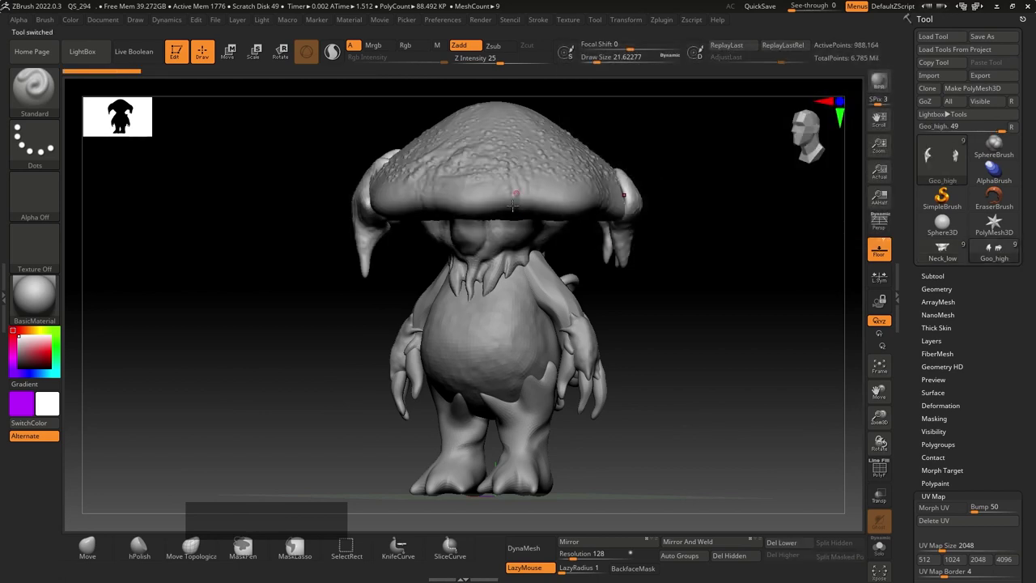
pyautogui.press('alt')
pyautogui.keyDown('alt'); pyautogui.click(526, 182); pyautogui.keyUp('alt')
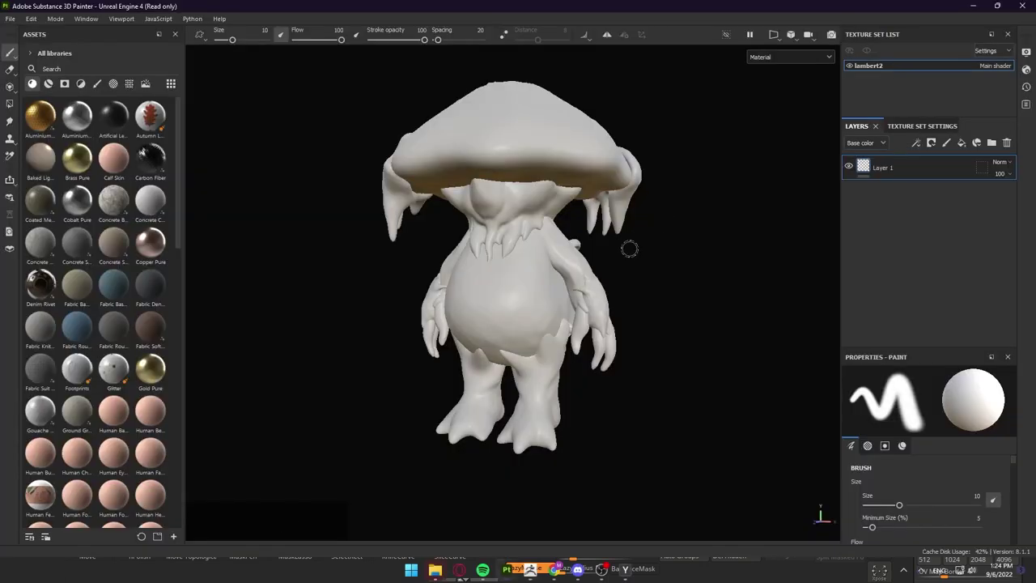
# Return to Substance 3D Painter and frame the whole character from the front in orthographic view
pyautogui.moveTo(626, 247); pyautogui.dragTo(684, 222)
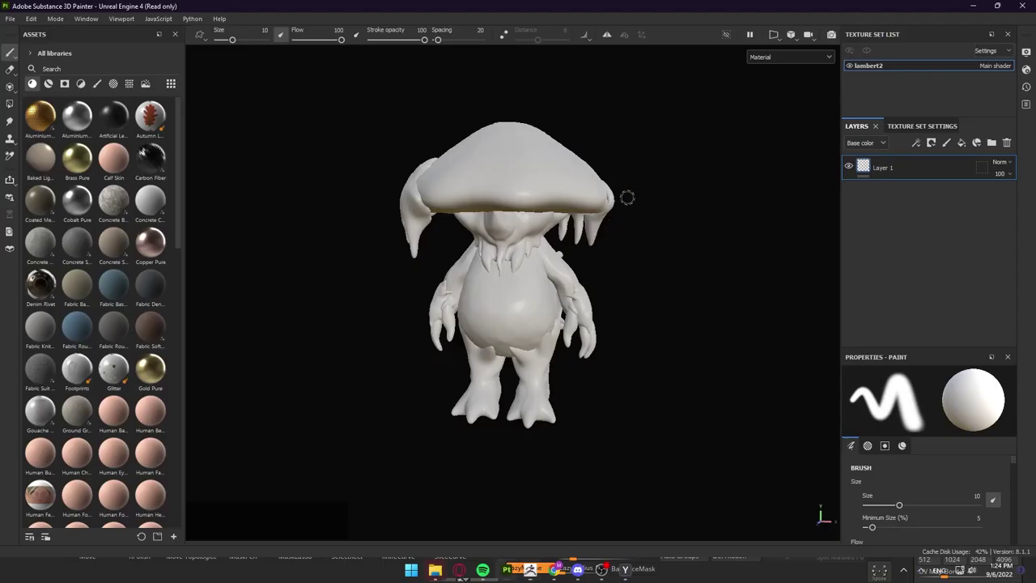
pyautogui.keyDown('alt'); pyautogui.moveTo(626, 196); pyautogui.dragTo(583, 204); pyautogui.keyUp('alt')
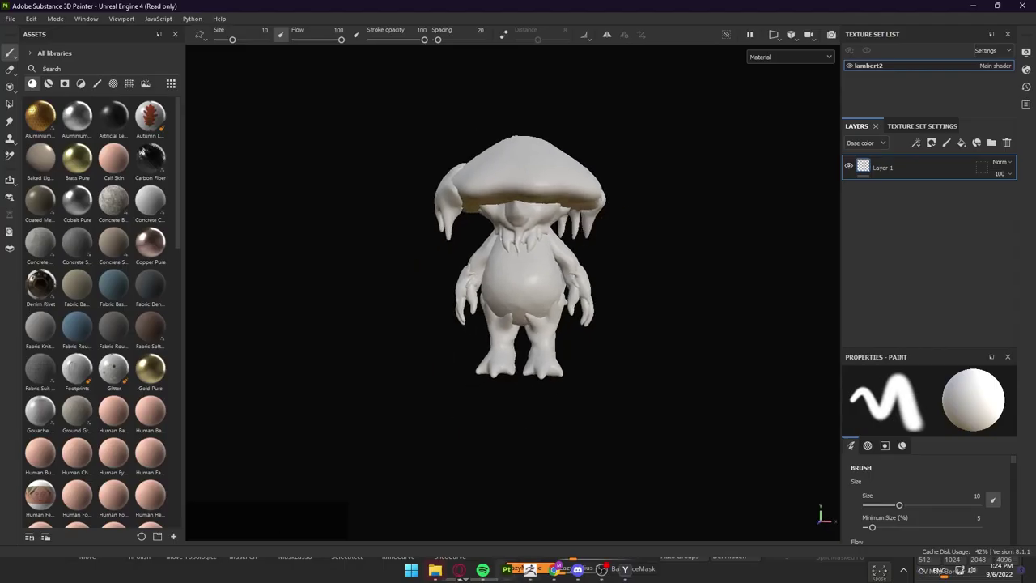
pyautogui.press('F6')
pyautogui.keyDown('alt'); pyautogui.moveTo(531, 239); pyautogui.dragTo(633, 254, button='right'); pyautogui.keyUp('alt')
pyautogui.keyDown('alt'); pyautogui.moveTo(566, 234); pyautogui.dragTo(534, 215, button='right'); pyautogui.keyUp('alt')
pyautogui.keyDown('alt'); pyautogui.moveTo(534, 215); pyautogui.dragTo(531, 234, button='middle'); pyautogui.keyUp('alt')
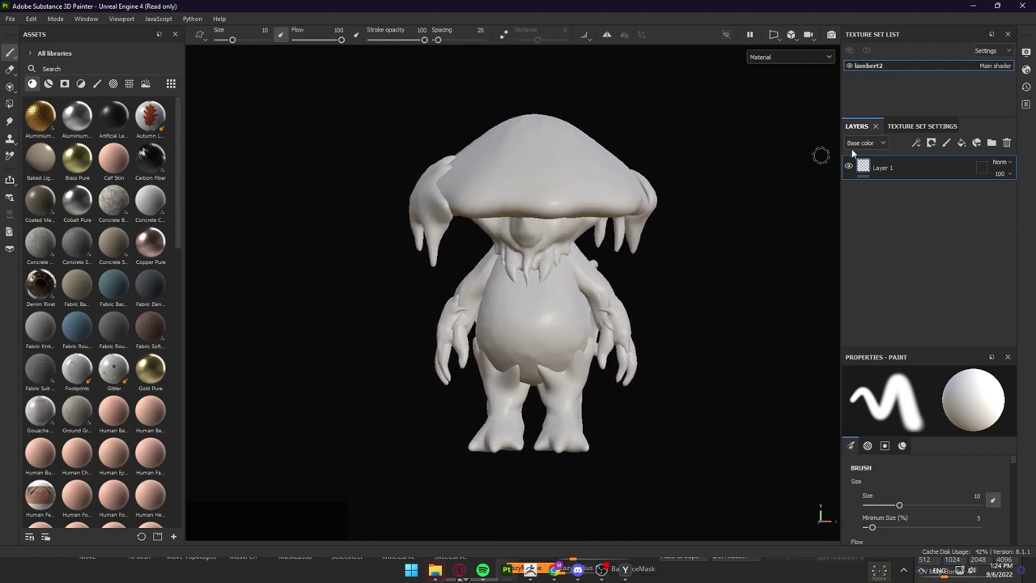
# Rename the lambert2 texture set as Mushrrom_man_Mat
pyautogui.doubleClick(868, 65)
pyautogui.press('shift')
pyautogui.write('MuSHRO')
pyautogui.press('BackSpace')
pyautogui.press('BackSpace')
pyautogui.press('BackSpace')
pyautogui.press('BackSpace')
pyautogui.press('BackSpace')
pyautogui.press('BackSpace')
pyautogui.write('Mushr')
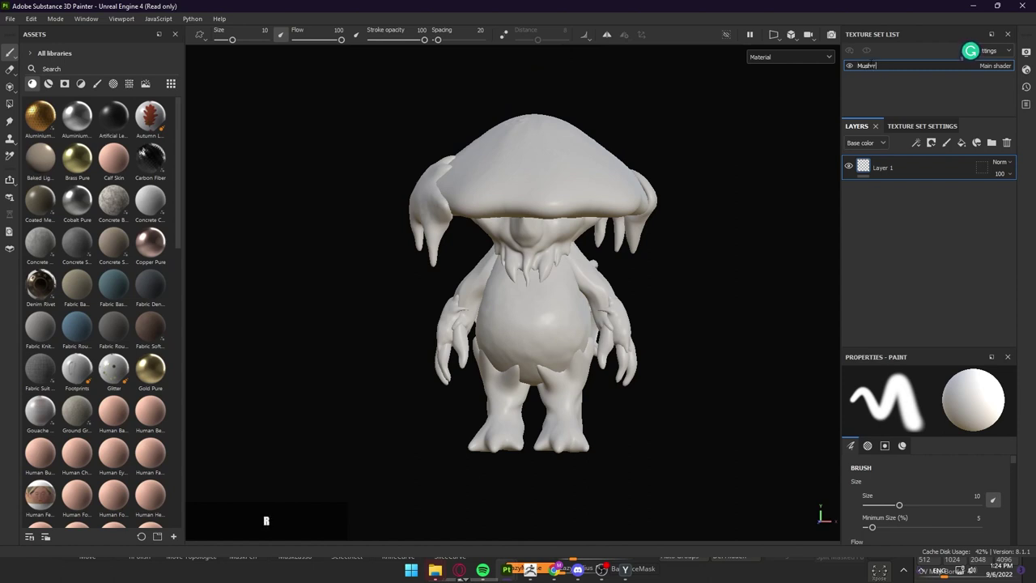
pyautogui.write('oom_man_Hat')
pyautogui.press('Return')
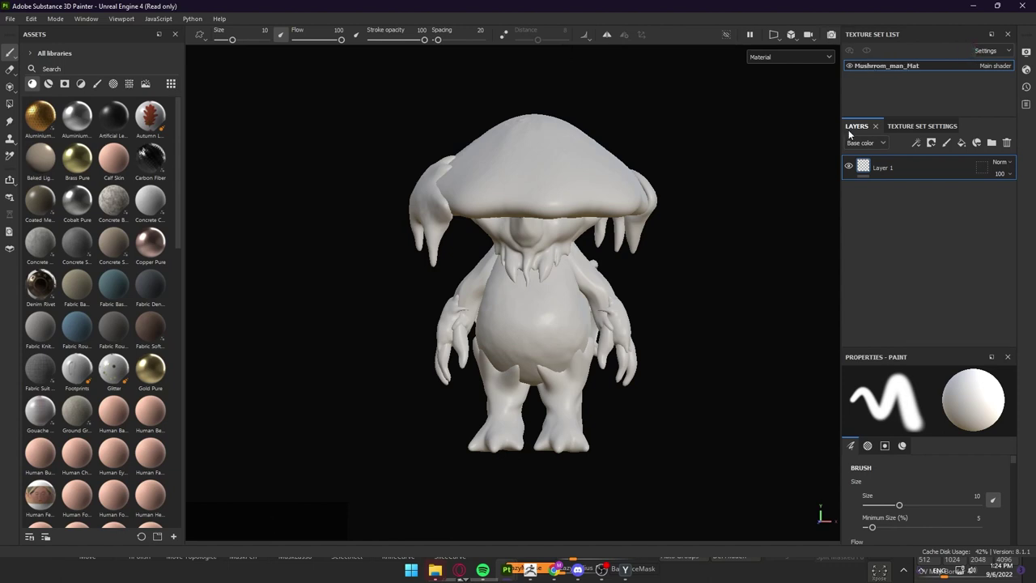
# Show the mesh map options in the texture set settings and open the Baking window
pyautogui.click(921, 127)
pyautogui.scroll(-4, 965, 201)
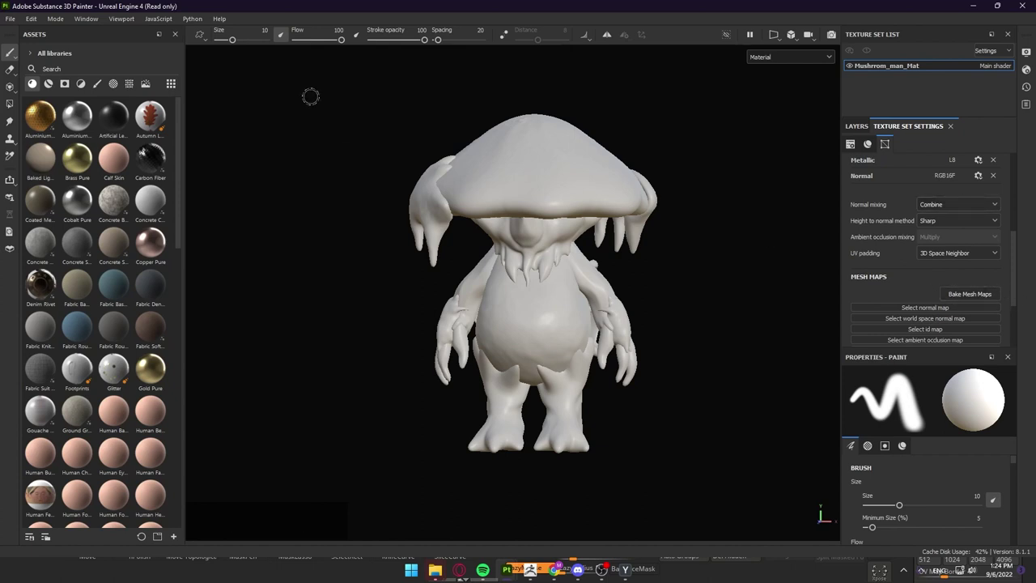
pyautogui.click(36, 21)
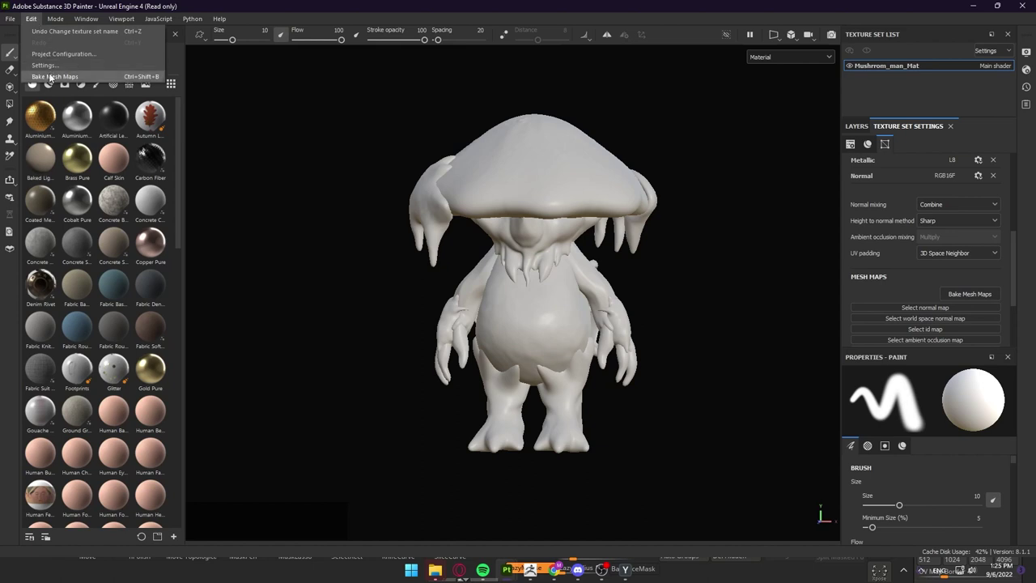
pyautogui.click(293, 153)
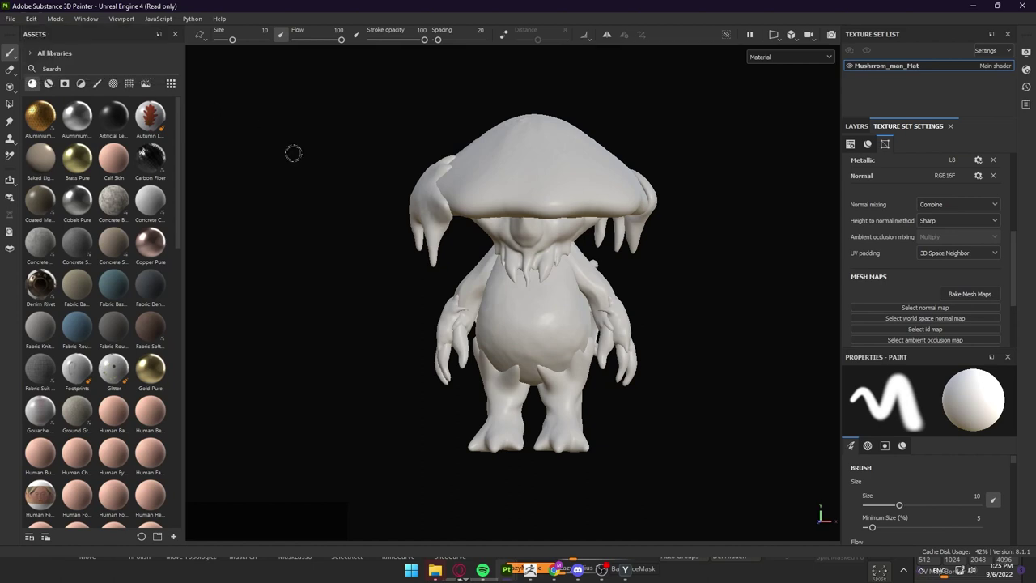
pyautogui.press('super')
pyautogui.press('super')
pyautogui.hotkey('ctrl', 'shift', 'b')
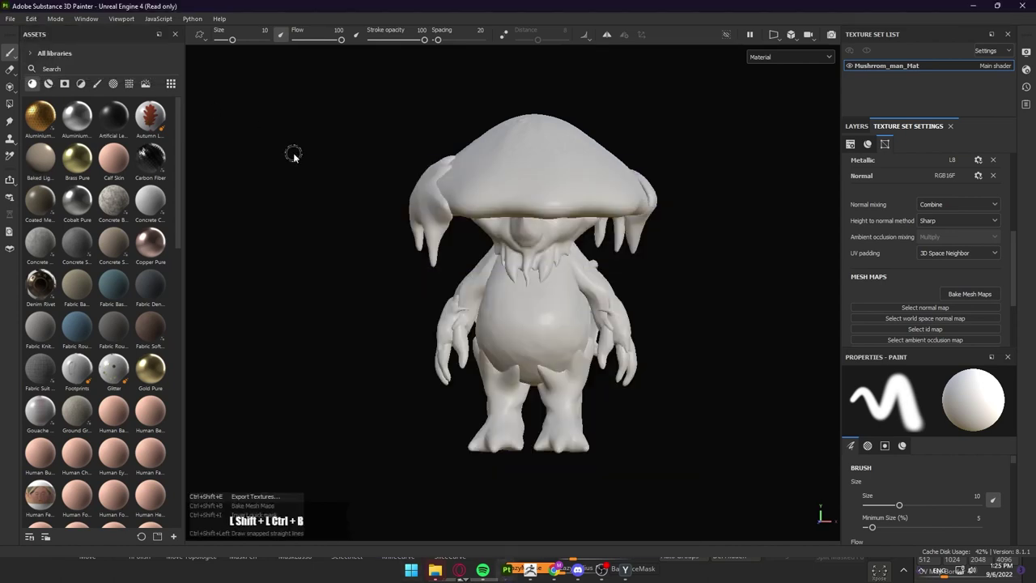
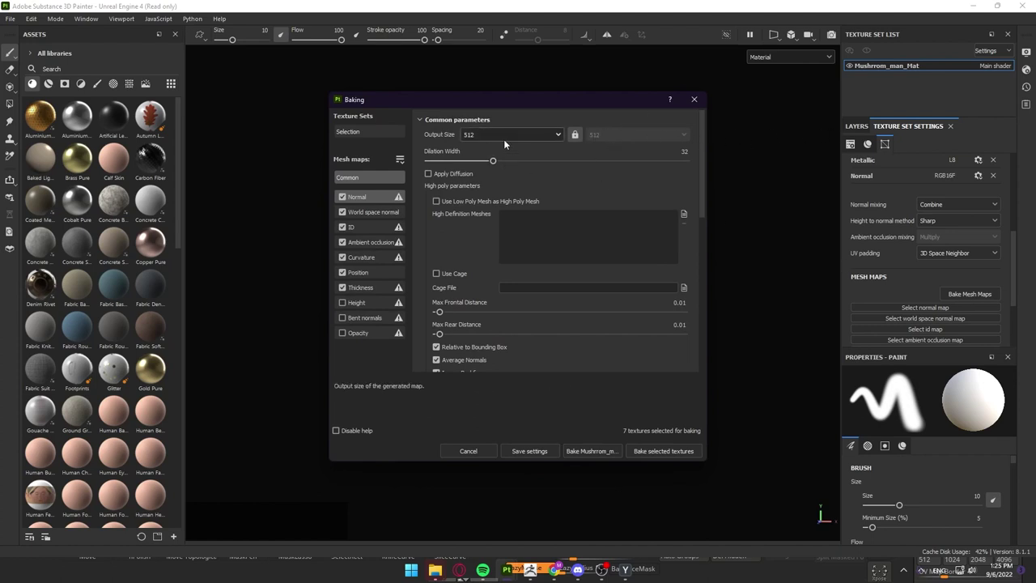
# Set the baking output size to 4096 and reposition the Baking window over the viewport
pyautogui.click(492, 134)
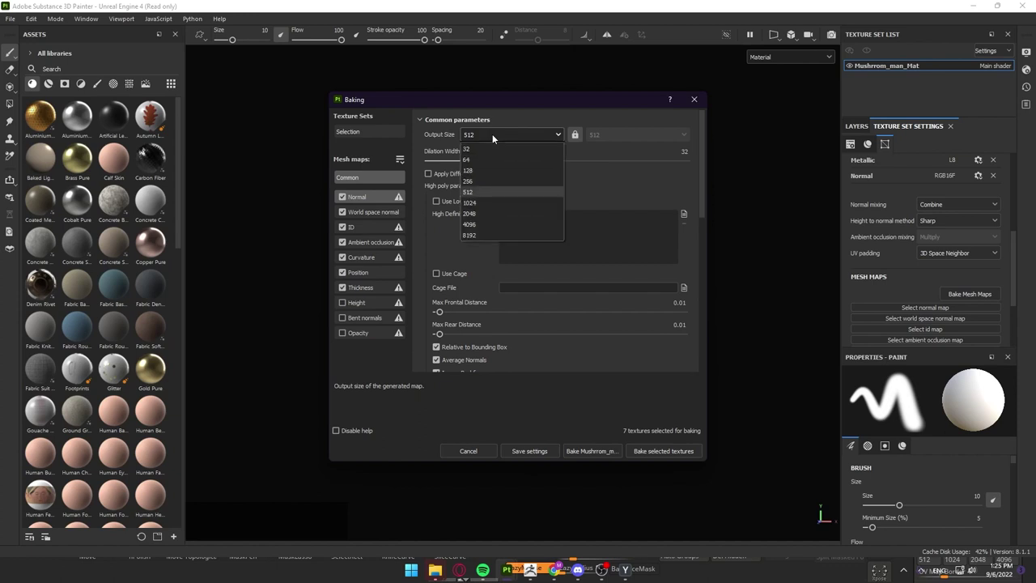
pyautogui.click(478, 224)
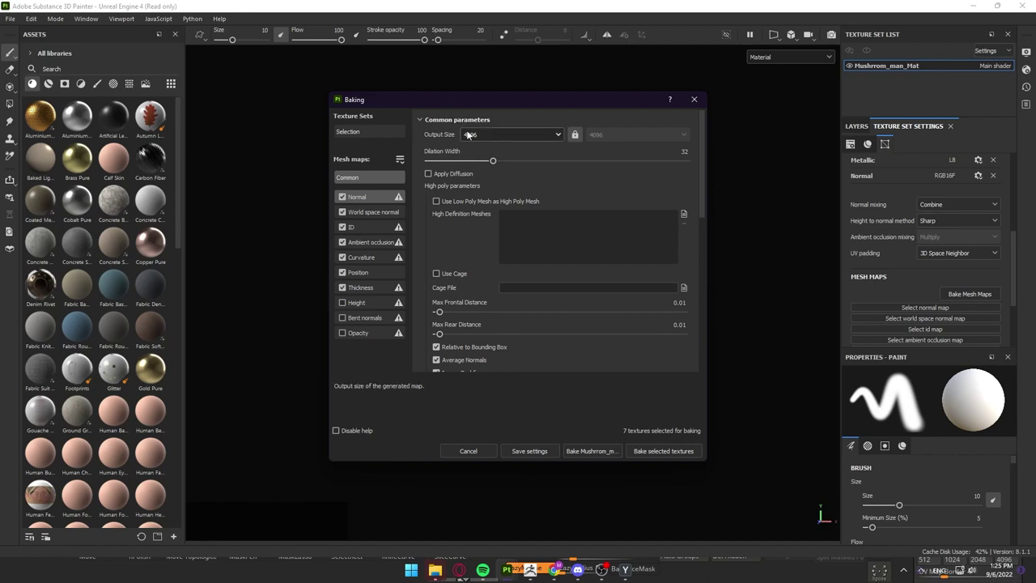
pyautogui.click(496, 135)
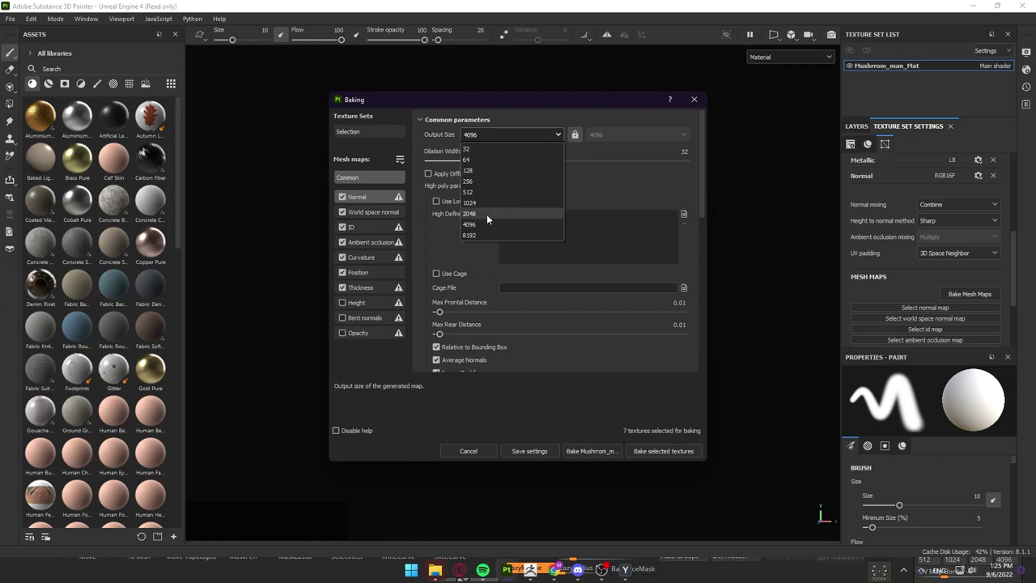
pyautogui.click(482, 225)
pyautogui.moveTo(534, 101); pyautogui.dragTo(621, 100)
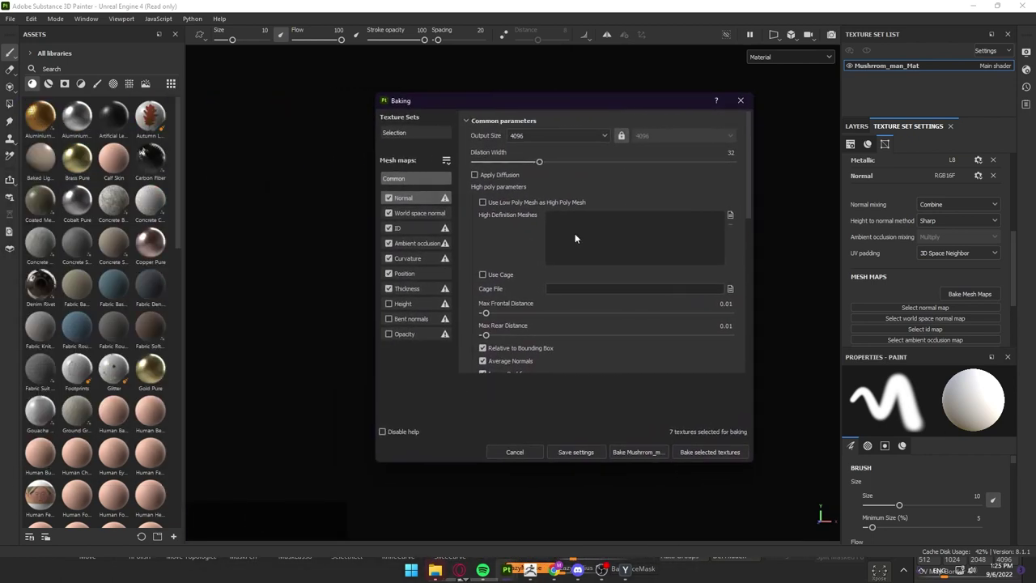
pyautogui.moveTo(550, 106); pyautogui.dragTo(539, 80)
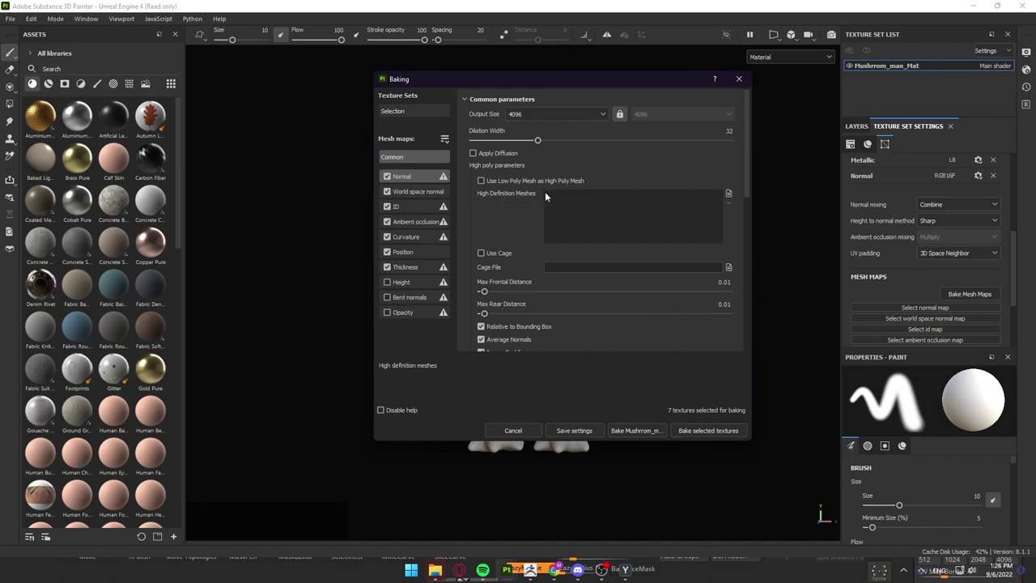
# View the Shroom character project, and switch to ZBrush to examine the surface detail on the high-poly cap
pyautogui.hotkey('alt', 'Tab')
pyautogui.click(595, 228)
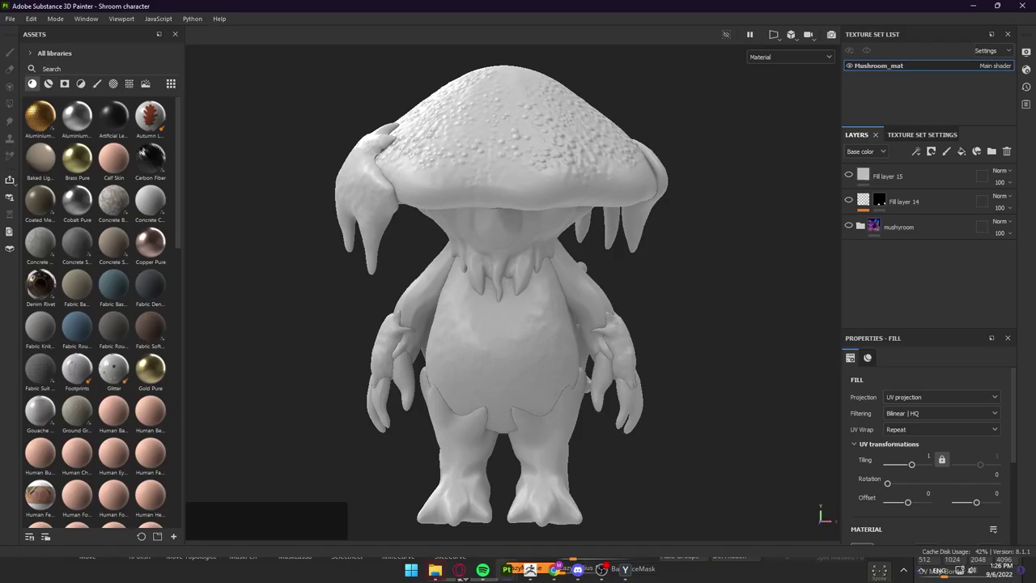
pyautogui.click(568, 567)
pyautogui.moveTo(664, 313); pyautogui.dragTo(635, 219)
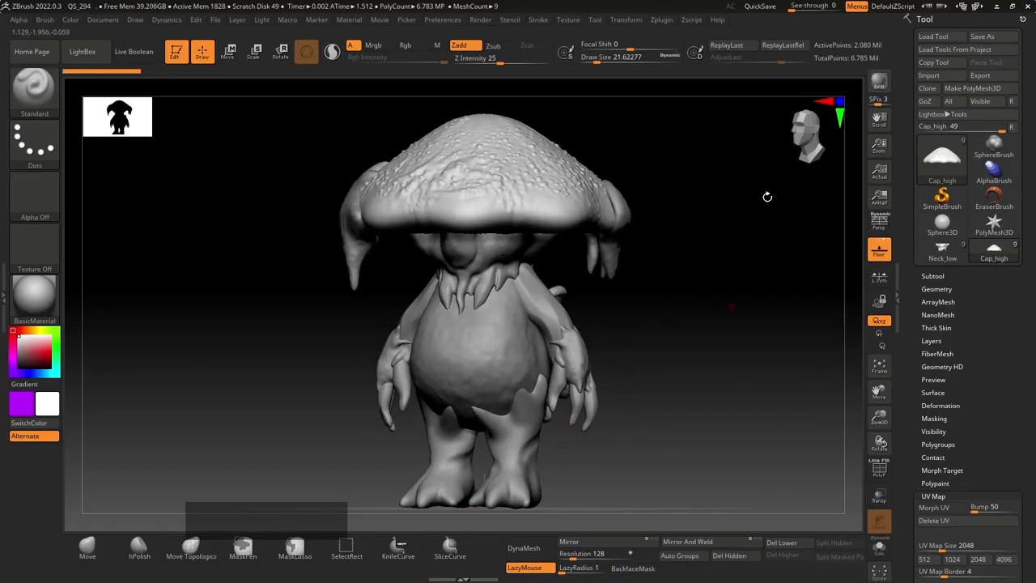
pyautogui.keyDown('alt'); pyautogui.moveTo(721, 273); pyautogui.dragTo(688, 302); pyautogui.keyUp('alt')
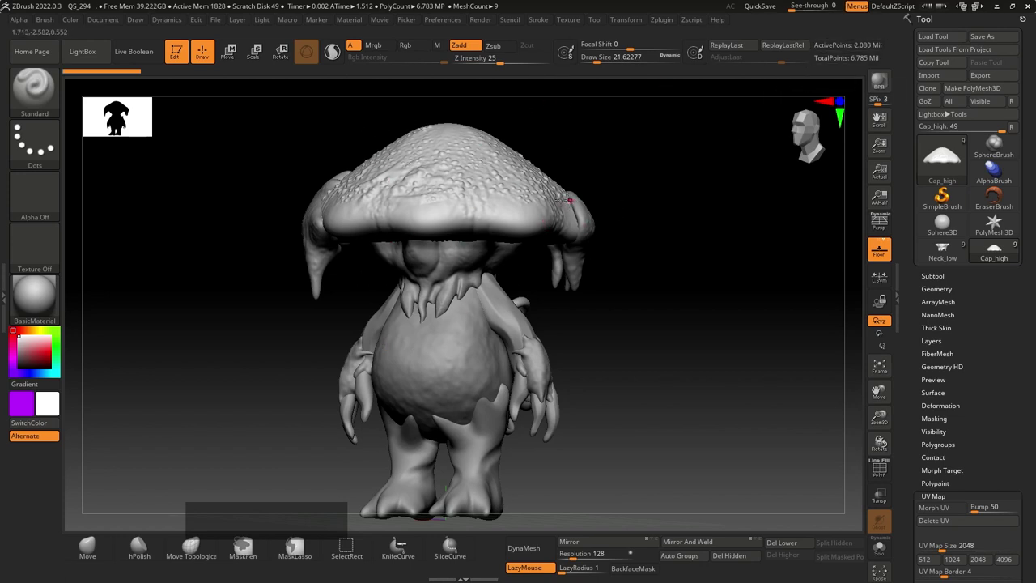
pyautogui.keyDown('alt'); pyautogui.moveTo(586, 150); pyautogui.dragTo(706, 245); pyautogui.keyUp('alt')
pyautogui.keyDown('alt'); pyautogui.moveTo(662, 190); pyautogui.dragTo(677, 169); pyautogui.keyUp('alt')
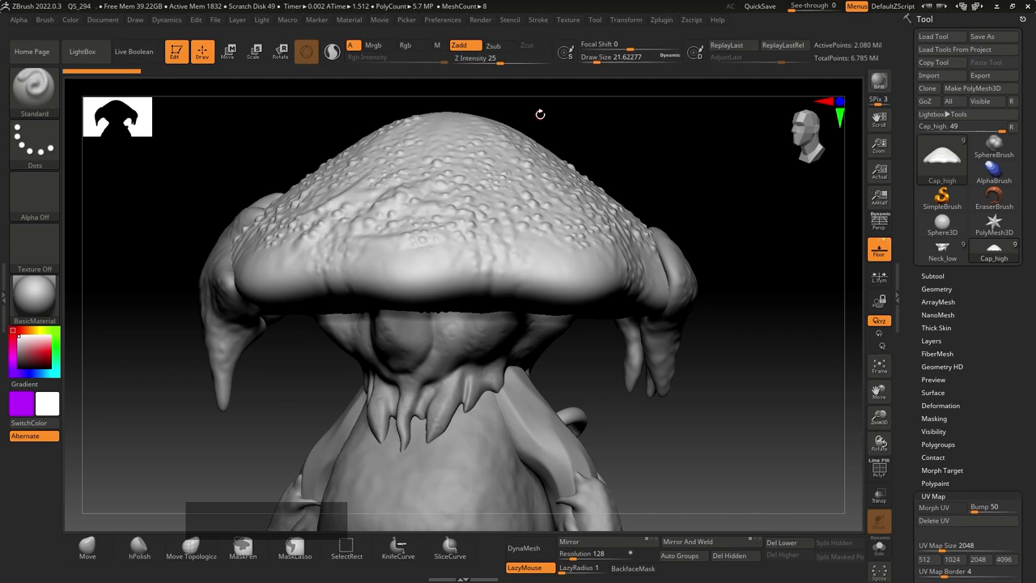
# Alternate between the low-poly and high-poly tools to compare the detail on the mushroom cap
pyautogui.click(945, 253)
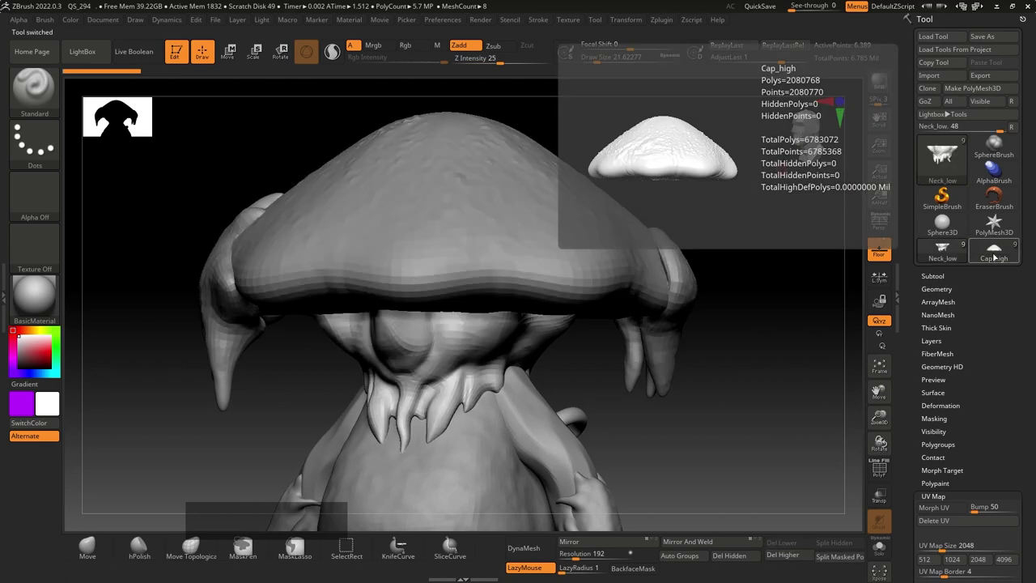
pyautogui.click(994, 253)
pyautogui.click(952, 254)
pyautogui.click(995, 253)
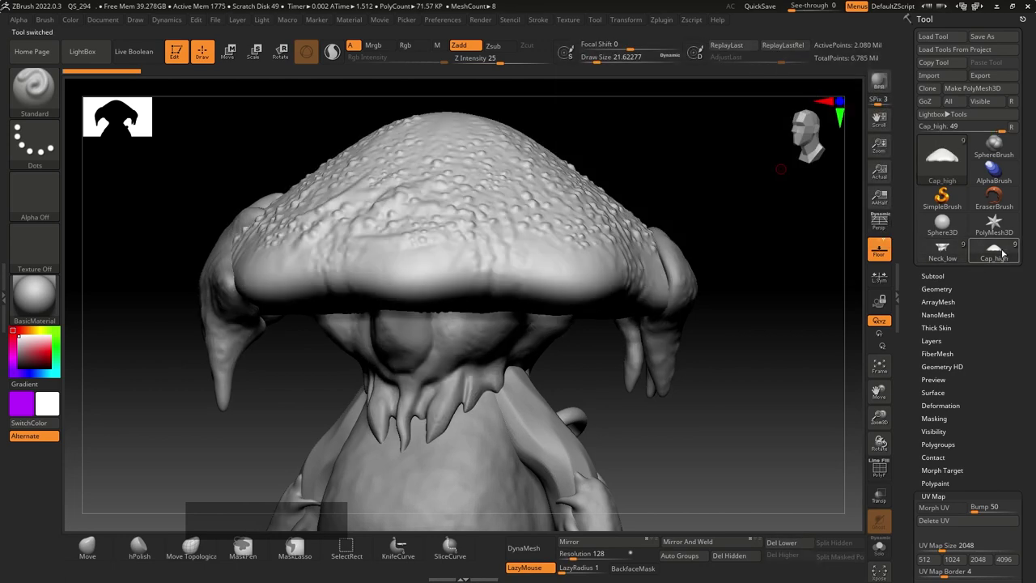
pyautogui.click(950, 255)
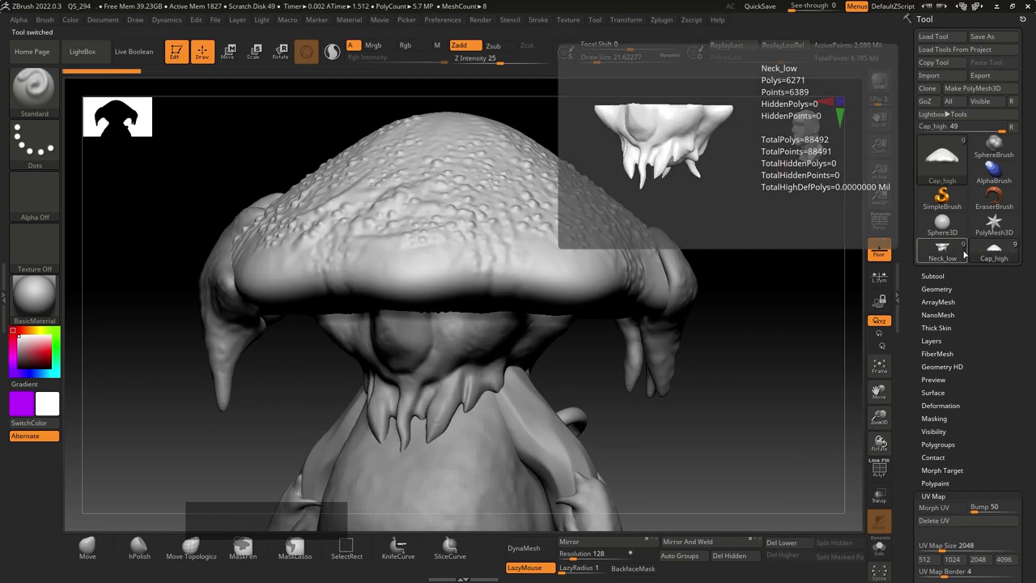
pyautogui.click(939, 251)
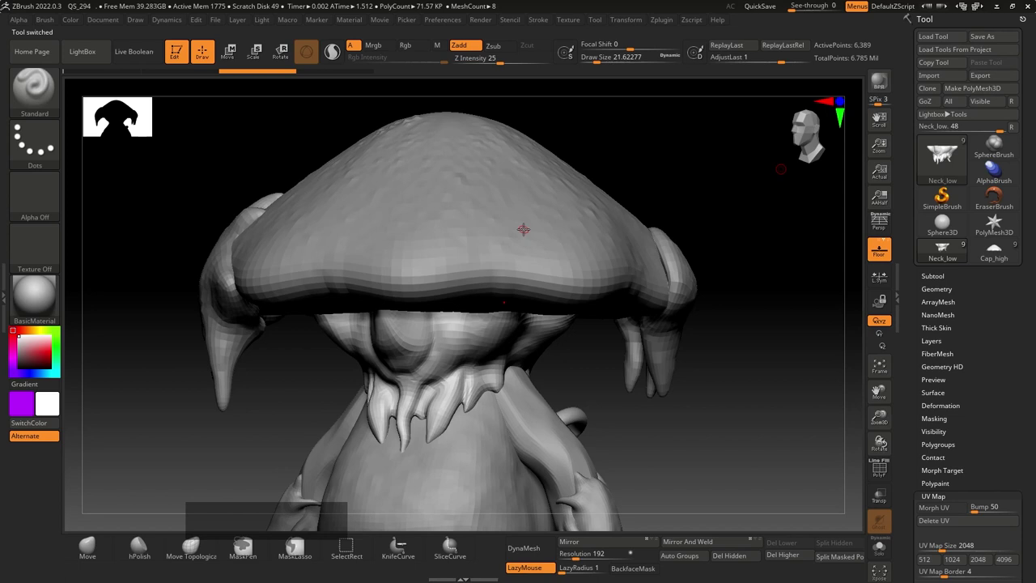
pyautogui.click(983, 253)
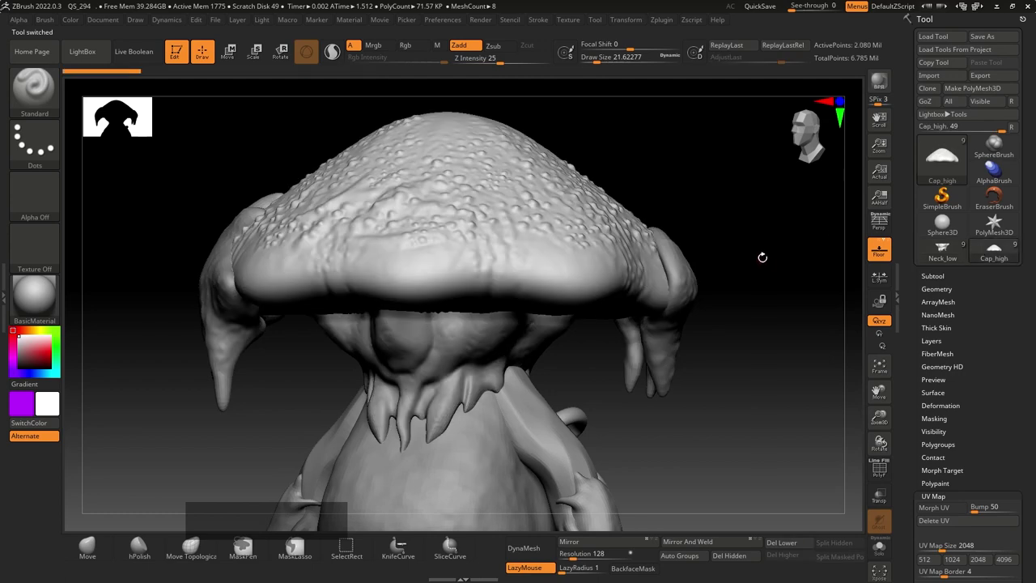
# Switch to Substance 3D Painter and close the window with the extra ASM - PBR Metallic Roughness project, discarding its changes
pyautogui.press('super')
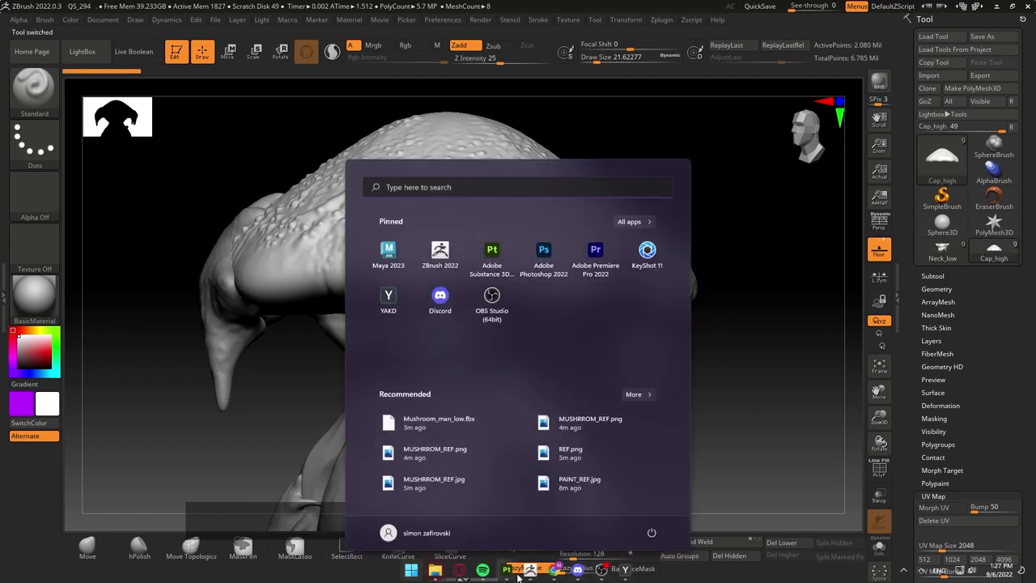
pyautogui.moveTo(507, 569)
pyautogui.click(608, 519)
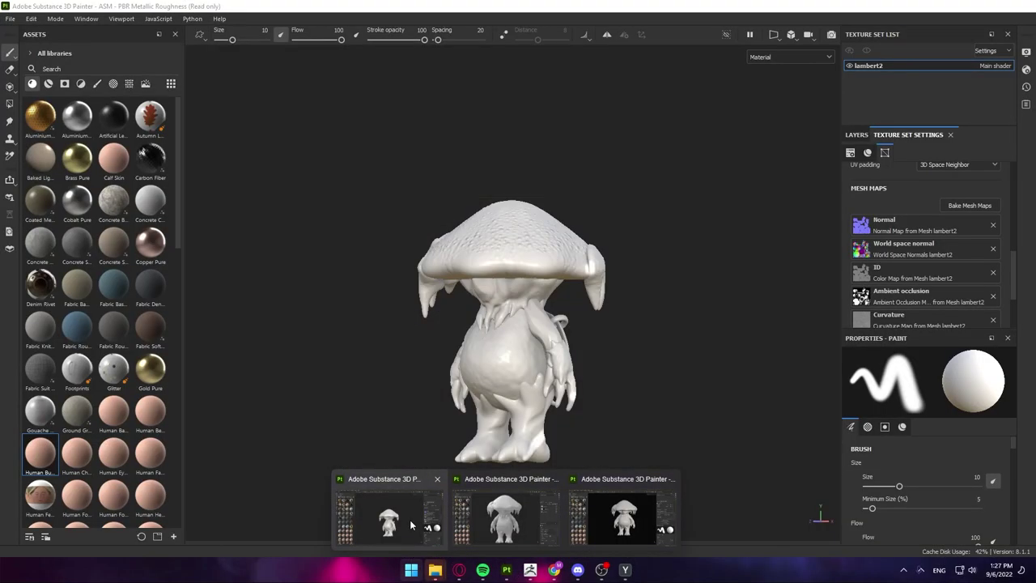
pyautogui.click(1030, 3)
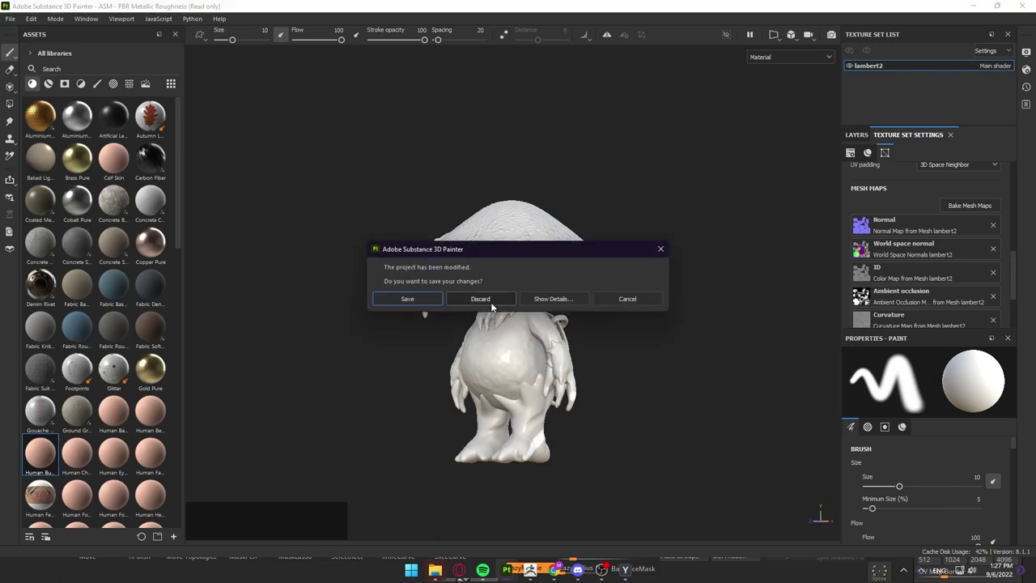
pyautogui.click(491, 305)
# Bring up the Unreal Engine 4 mushroom project in Substance 3D Painter and set the baking output size to 4096
pyautogui.press('super')
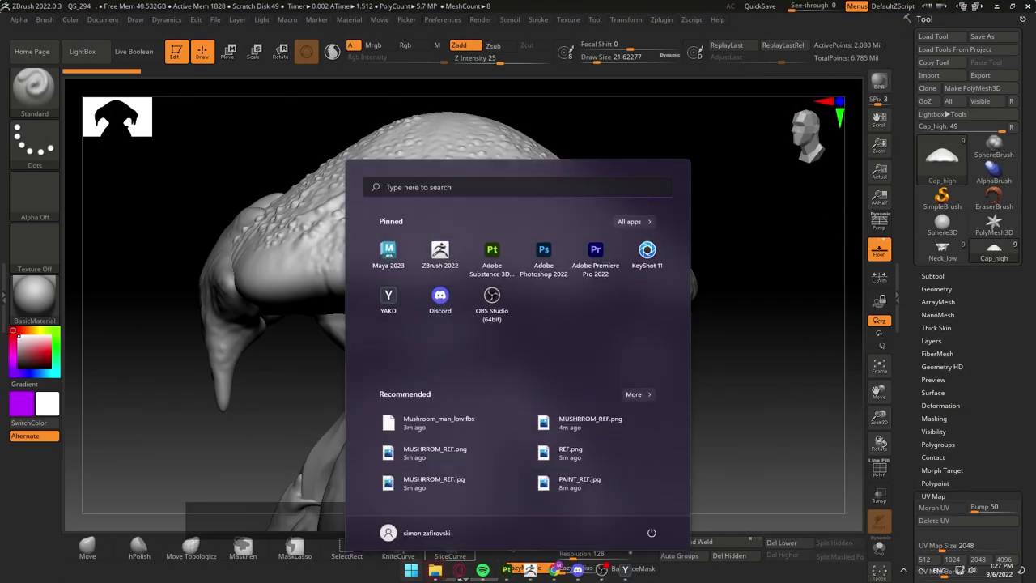
pyautogui.click(8, 532)
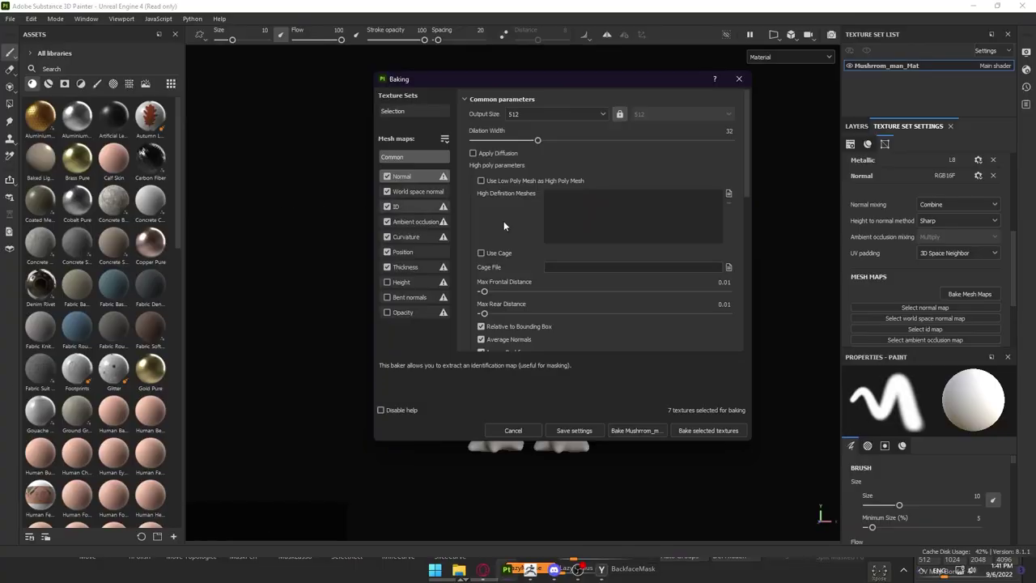
pyautogui.click(564, 113)
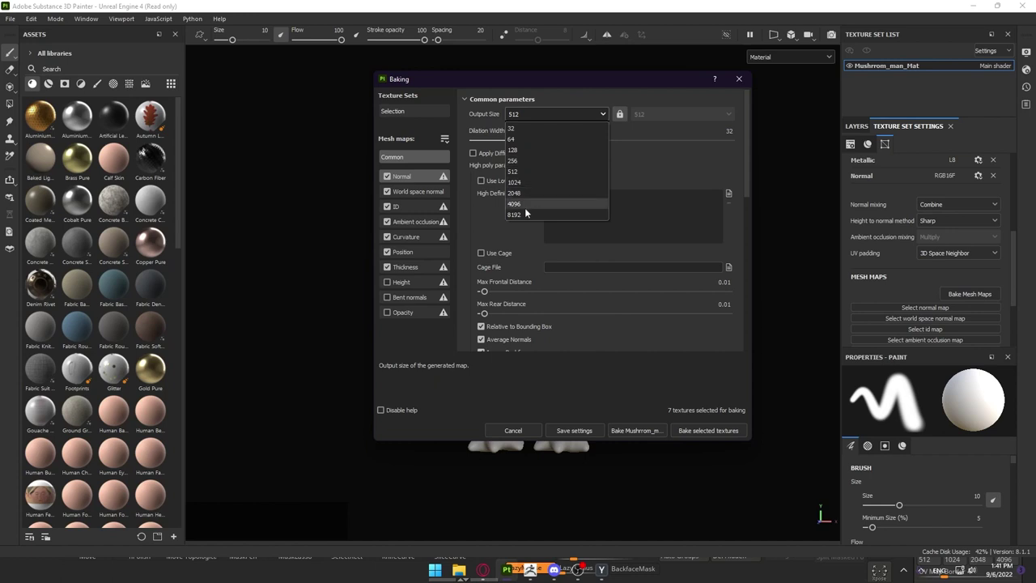
pyautogui.click(522, 207)
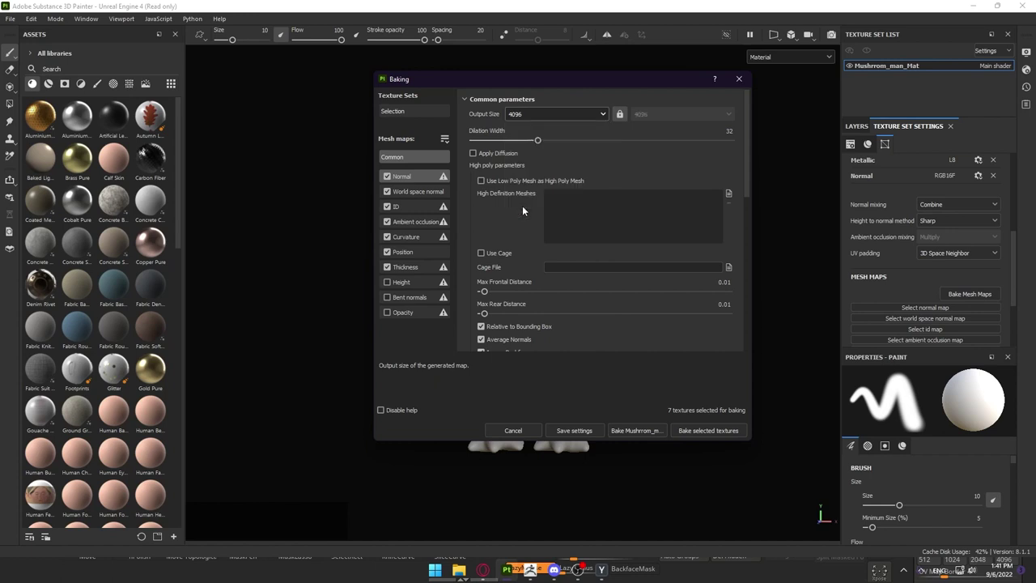
# Load Mushroom_man_high.fbx as the high definition mesh and include the Height map in the bake
pyautogui.click(729, 194)
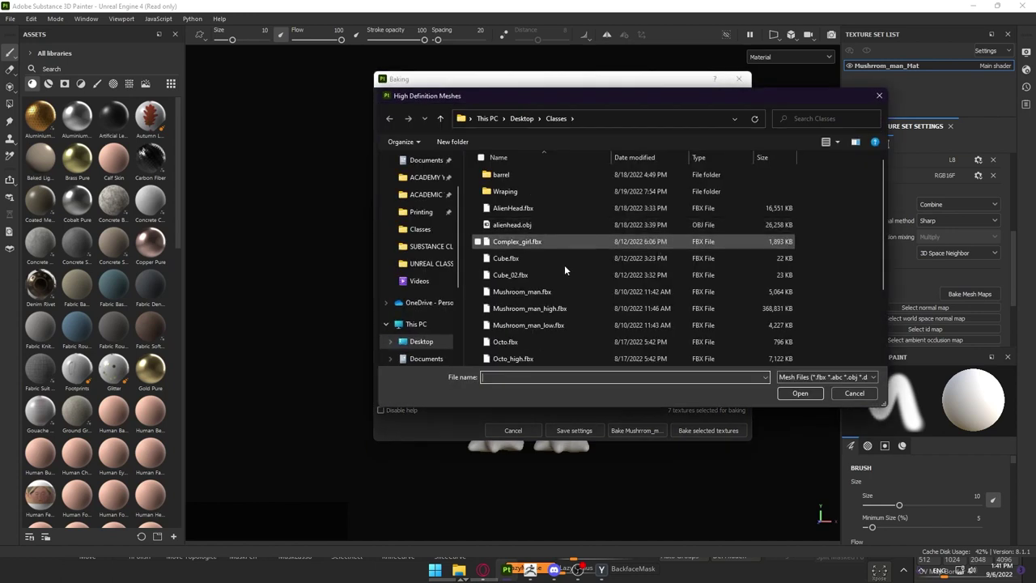
pyautogui.click(557, 308)
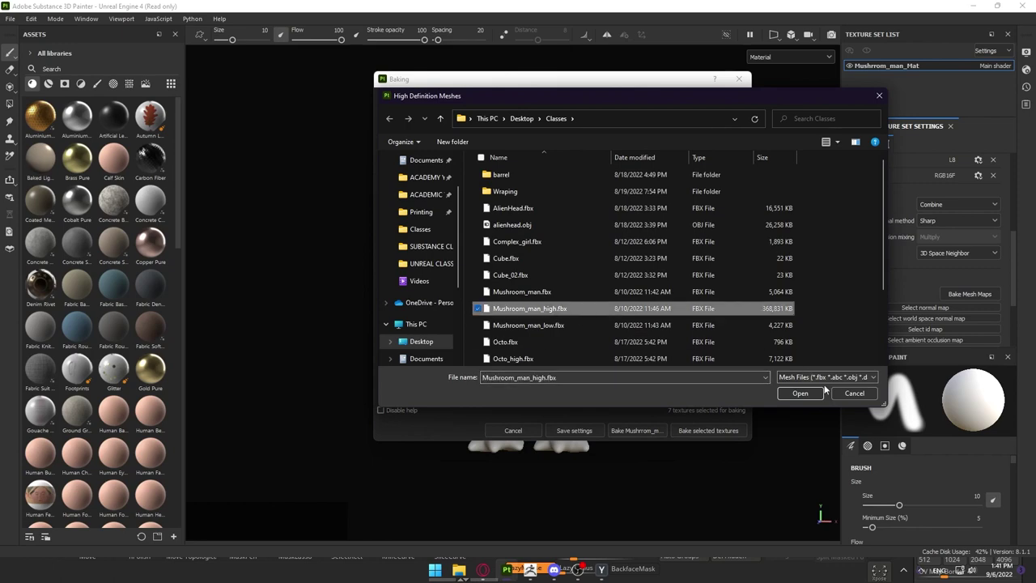
pyautogui.click(799, 394)
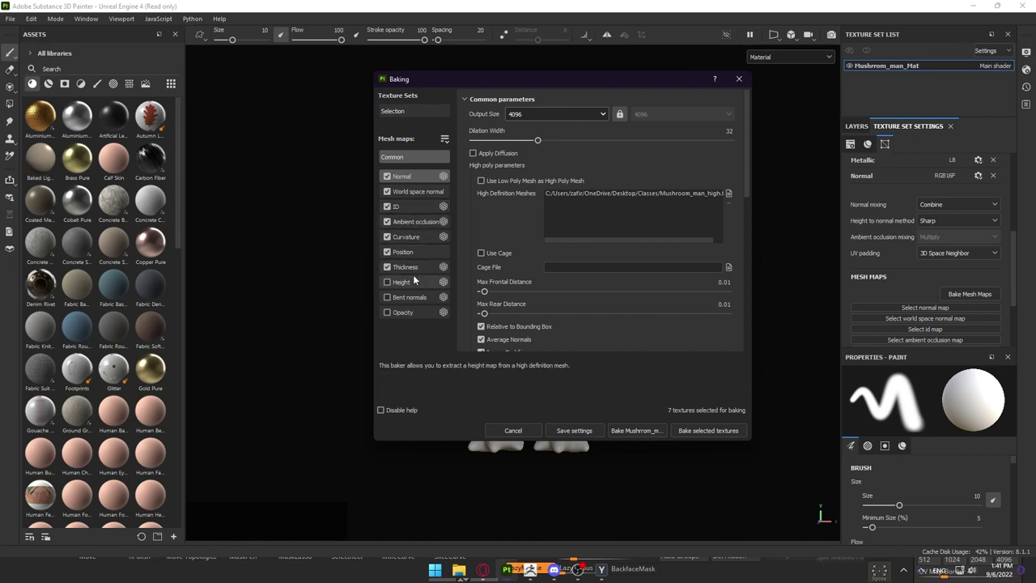
pyautogui.click(386, 283)
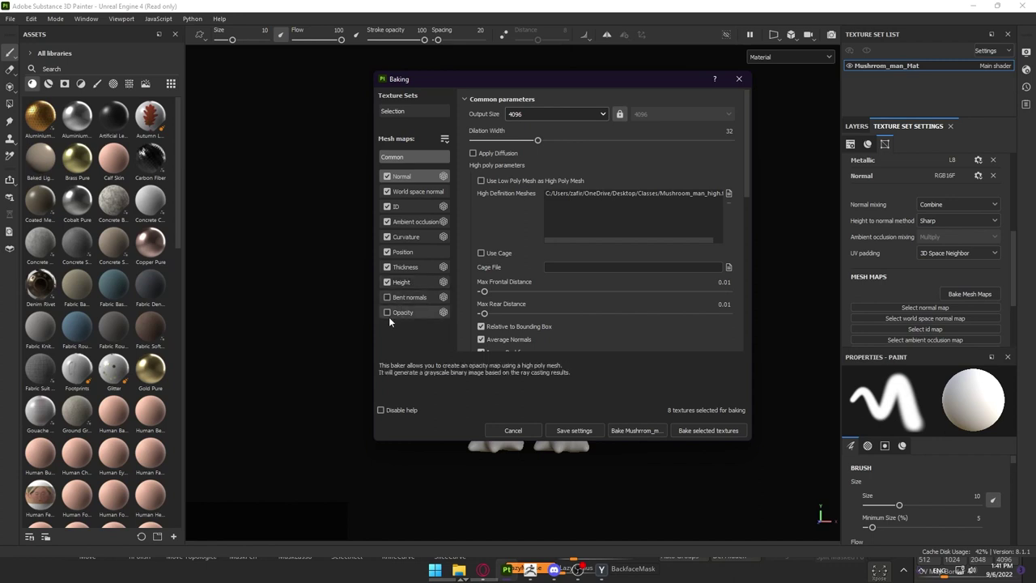
# Review the baker parameters of each mesh map from Normal to Height, along with the common baking parameters
pyautogui.click(415, 191)
pyautogui.click(414, 208)
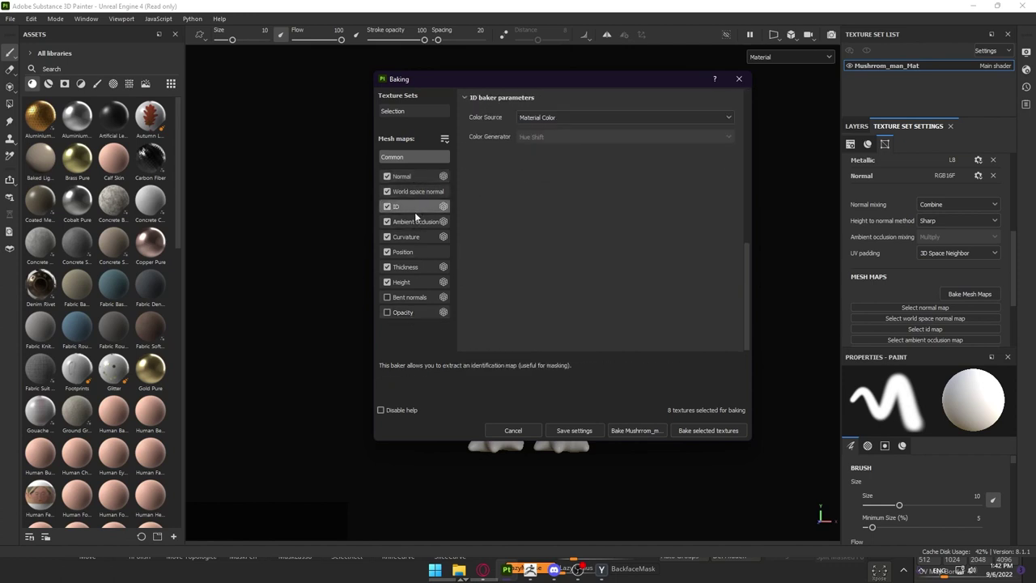
pyautogui.click(415, 221)
pyautogui.click(412, 236)
pyautogui.click(414, 251)
pyautogui.click(414, 266)
pyautogui.click(414, 281)
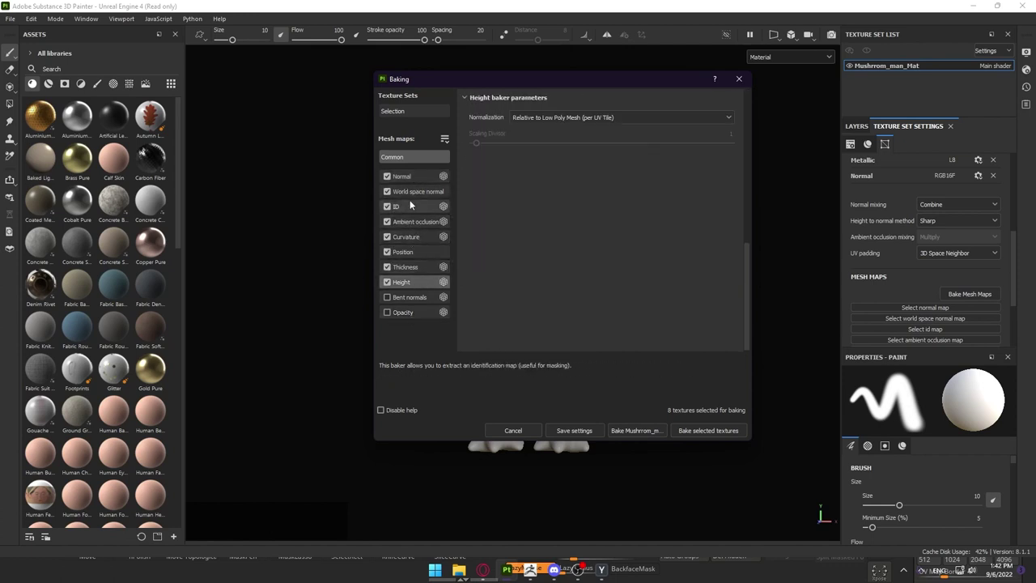
pyautogui.click(413, 191)
pyautogui.click(411, 206)
pyautogui.click(412, 220)
pyautogui.click(411, 236)
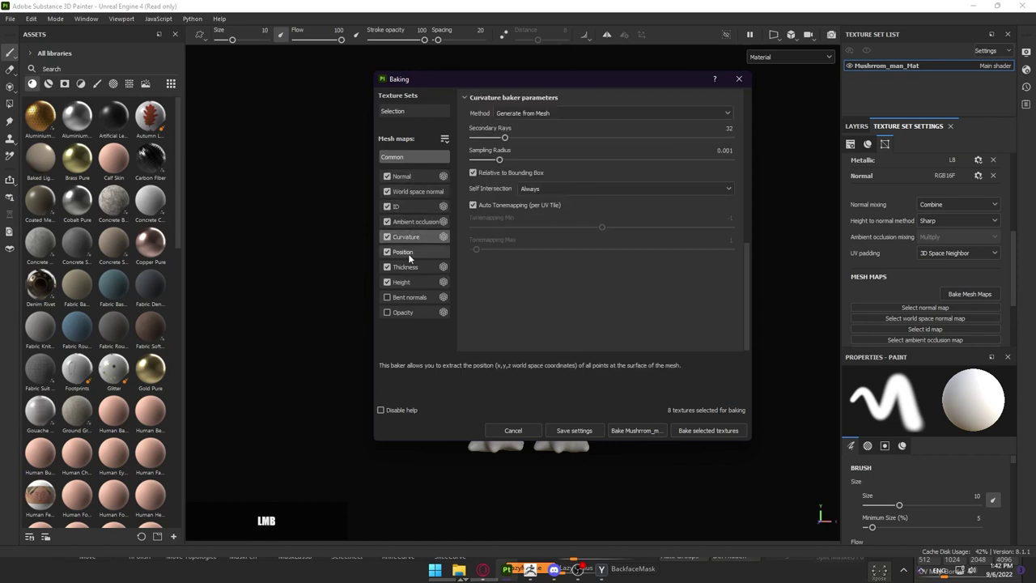
pyautogui.click(408, 254)
pyautogui.click(408, 268)
pyautogui.click(409, 280)
pyautogui.scroll(1, 410, 253)
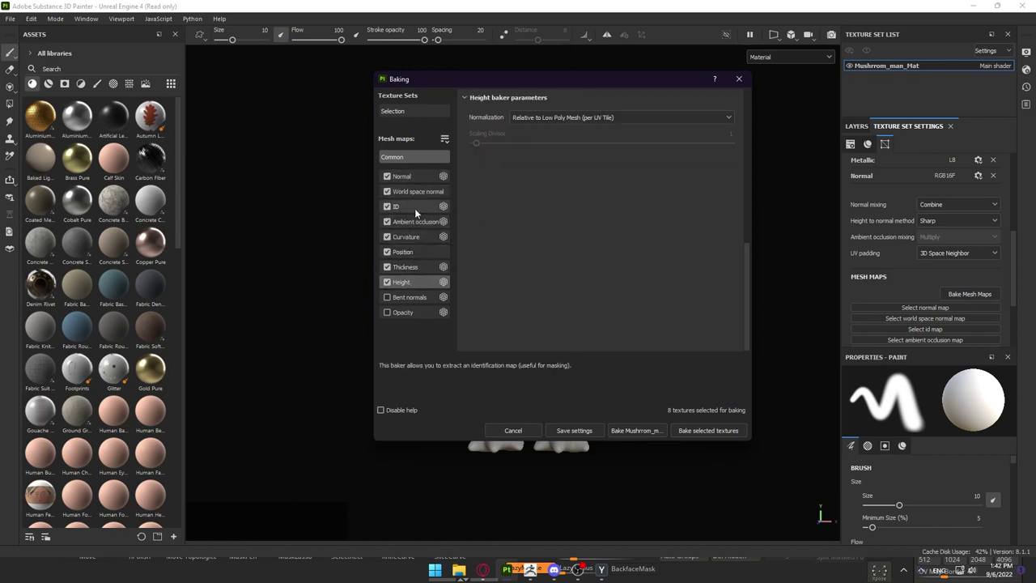
pyautogui.click(414, 159)
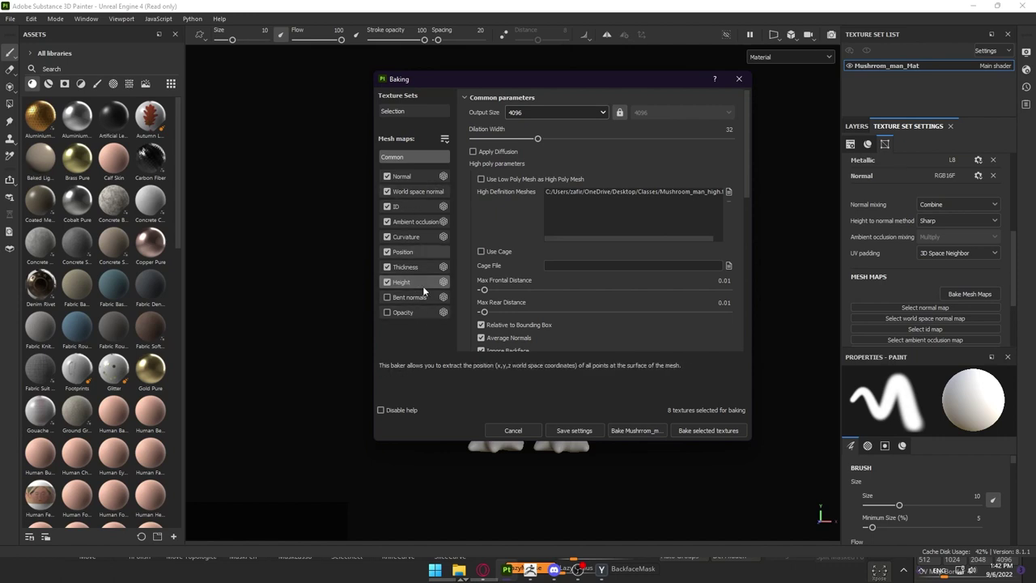
pyautogui.click(415, 174)
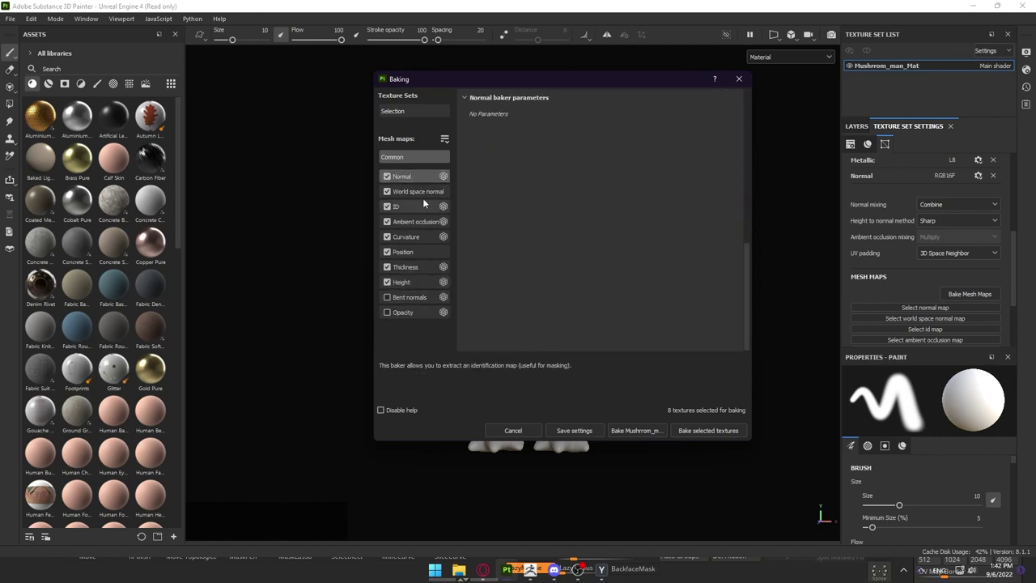
pyautogui.scroll(1, 427, 197)
pyautogui.scroll(6, 568, 199)
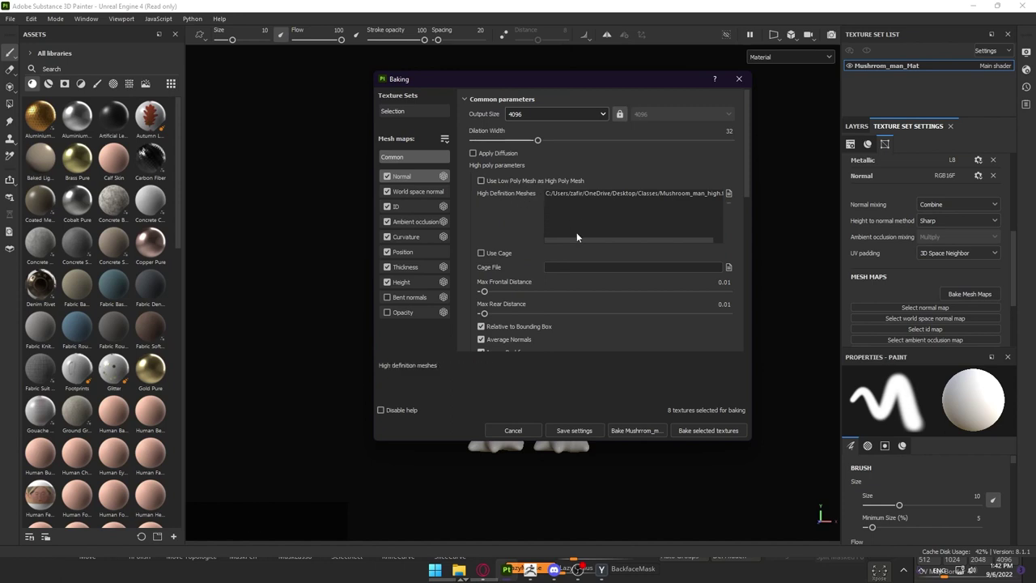
# Examine the Match options and mesh suffixes in the common baking parameters, keeping Match on Always
pyautogui.scroll(-2, 576, 232)
pyautogui.scroll(-2, 576, 232)
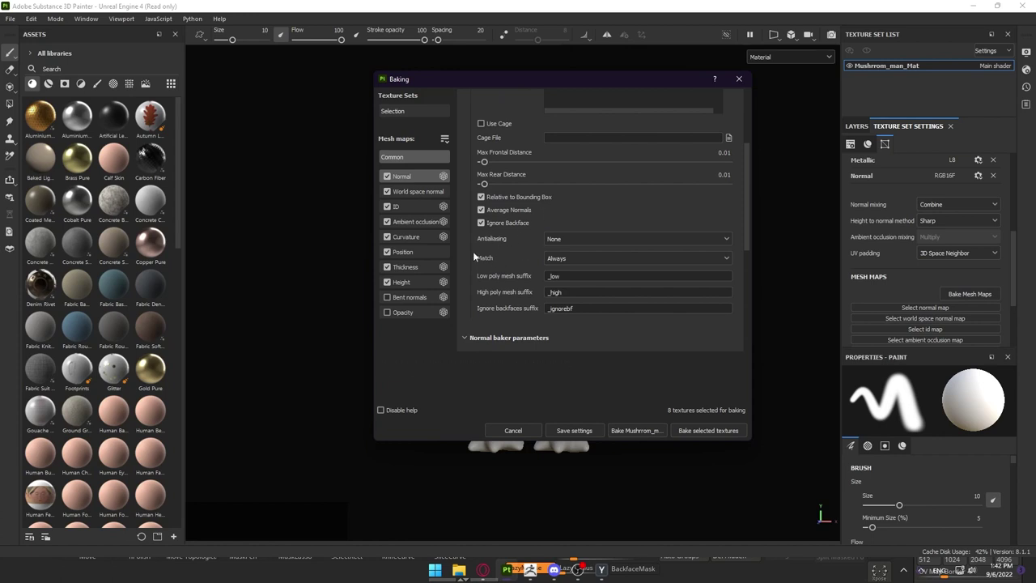
pyautogui.click(619, 257)
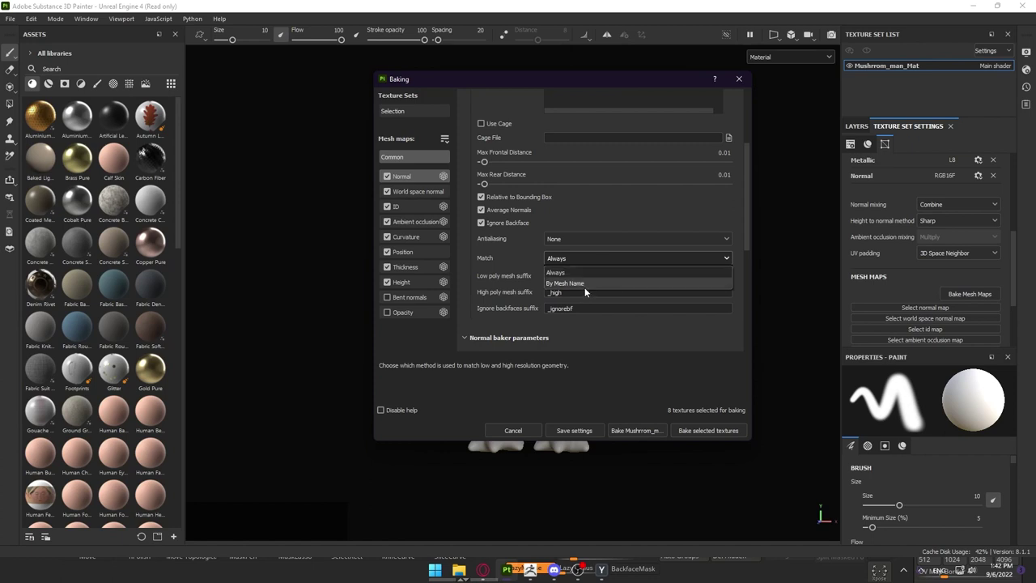
pyautogui.click(564, 274)
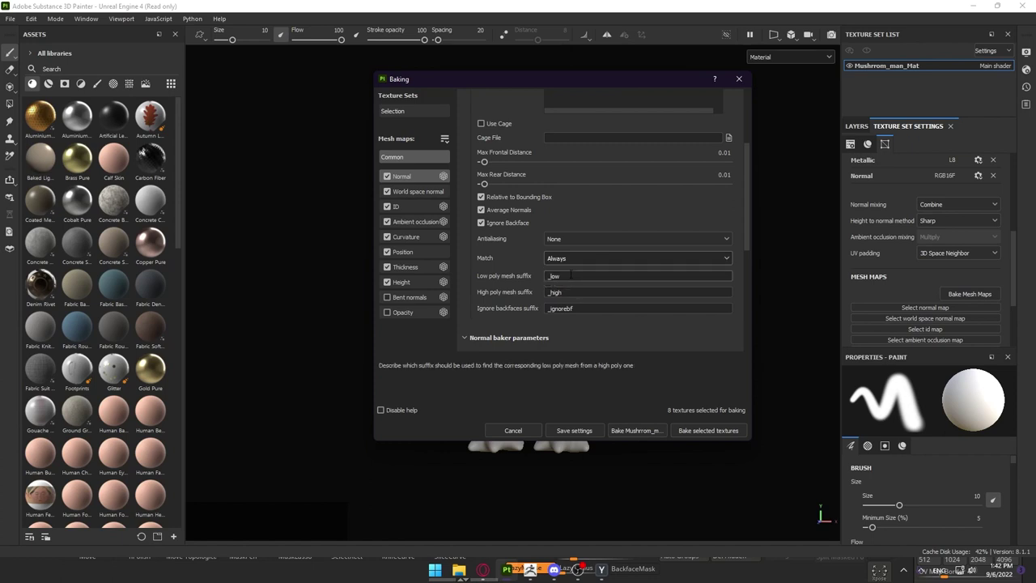
# Switch to ZBrush and compare the subtool names of the low-poly tool with those of the high-poly tool
pyautogui.press('alt')
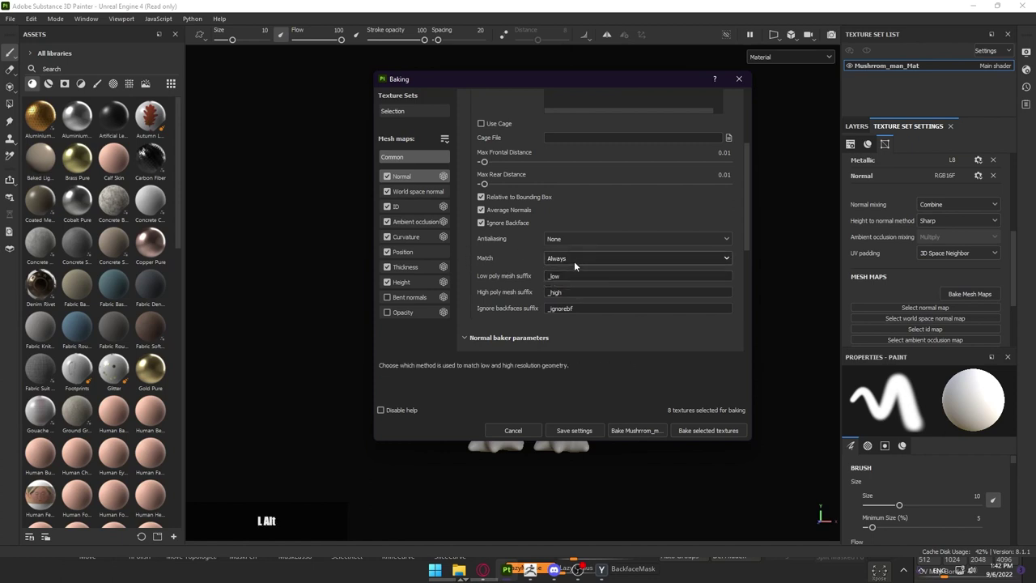
pyautogui.click(531, 570)
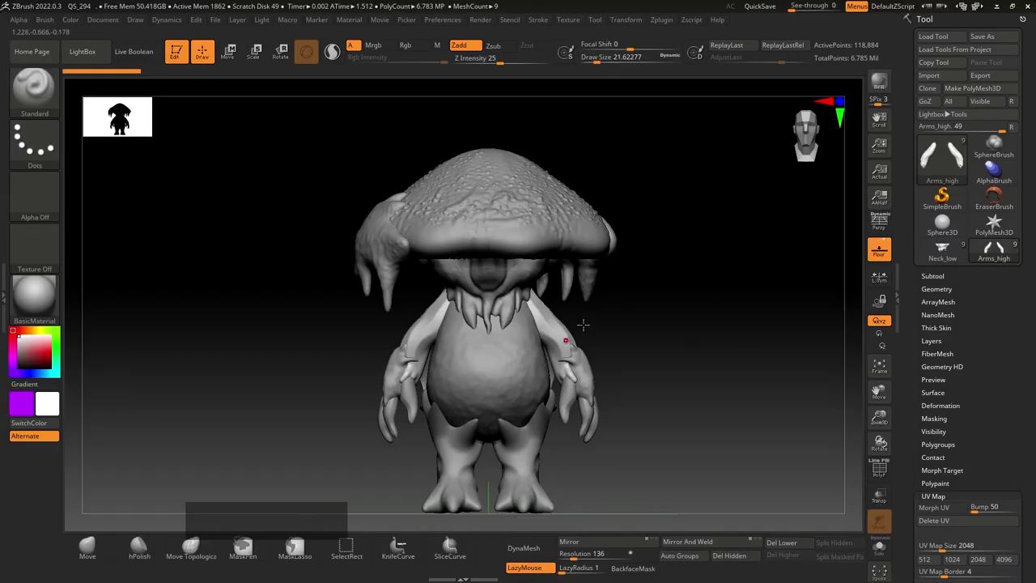
pyautogui.moveTo(653, 294)
pyautogui.keyDown('alt'); pyautogui.mouseDown()
pyautogui.moveTo(693, 302)
pyautogui.moveTo(682, 280)
pyautogui.mouseUp(); pyautogui.keyUp('alt')
pyautogui.moveTo(682, 280); pyautogui.dragTo(726, 266, button='right')
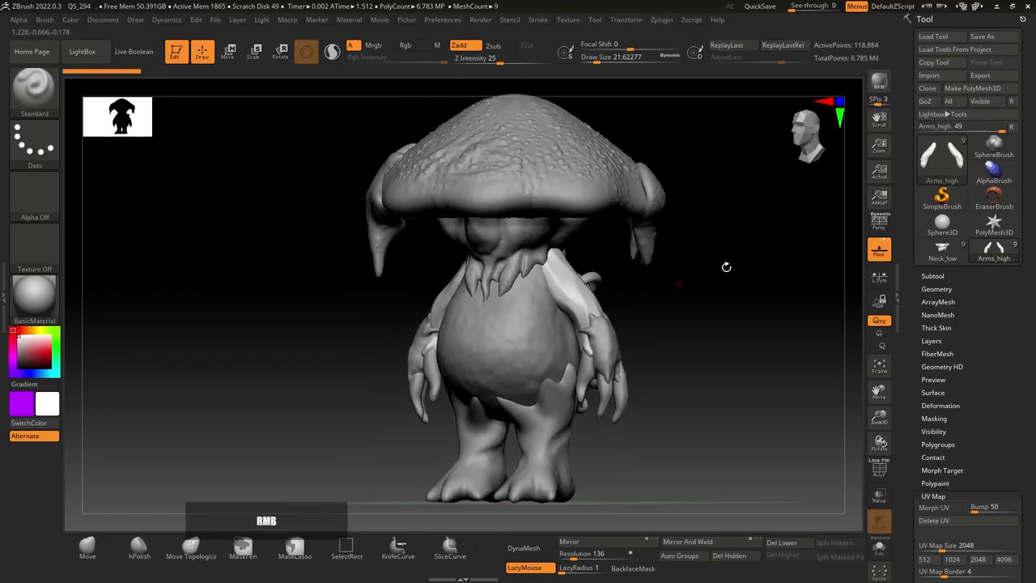
pyautogui.click(945, 255)
pyautogui.click(937, 275)
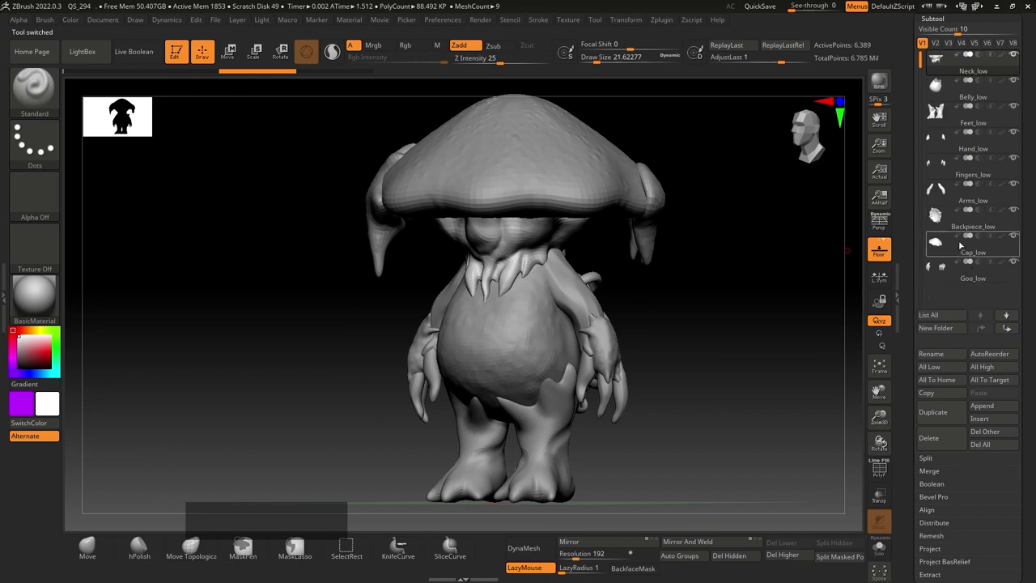
pyautogui.moveTo(961, 231)
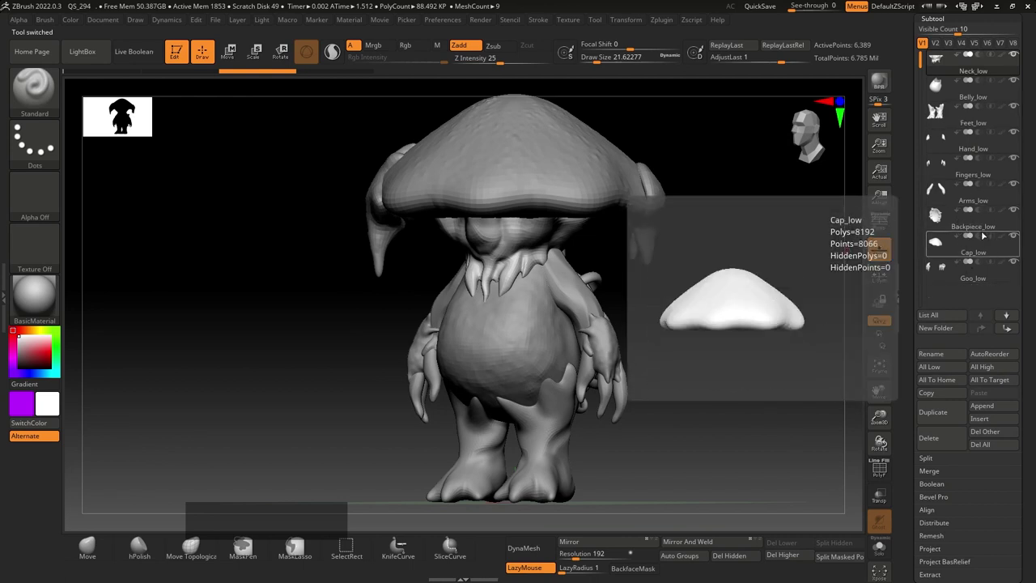
pyautogui.moveTo(904, 60); pyautogui.dragTo(905, 163)
pyautogui.click(992, 95)
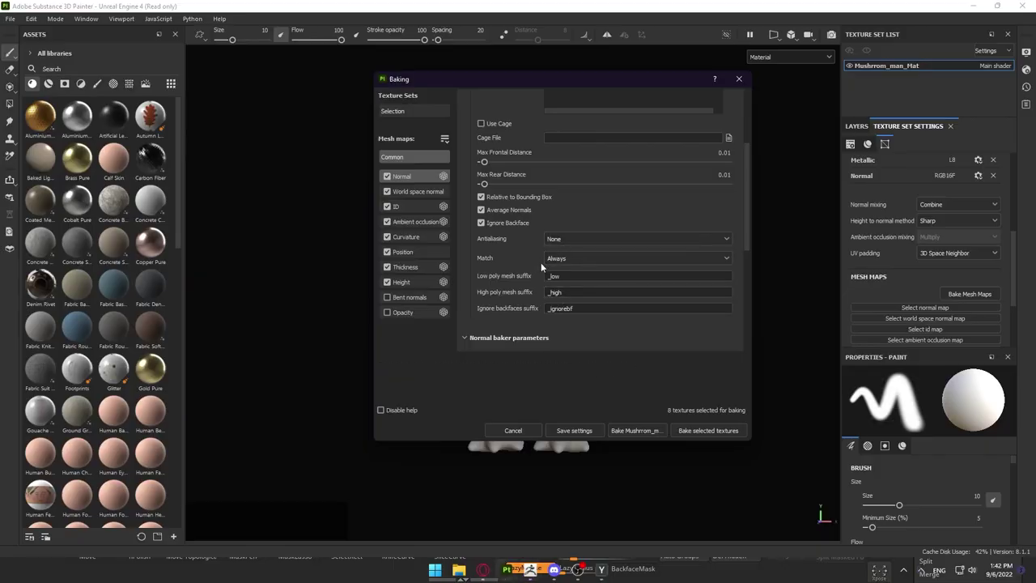
# In Substance 3D Painter, set the baking Match option to By Mesh Name, and return to ZBrush
pyautogui.click(554, 259)
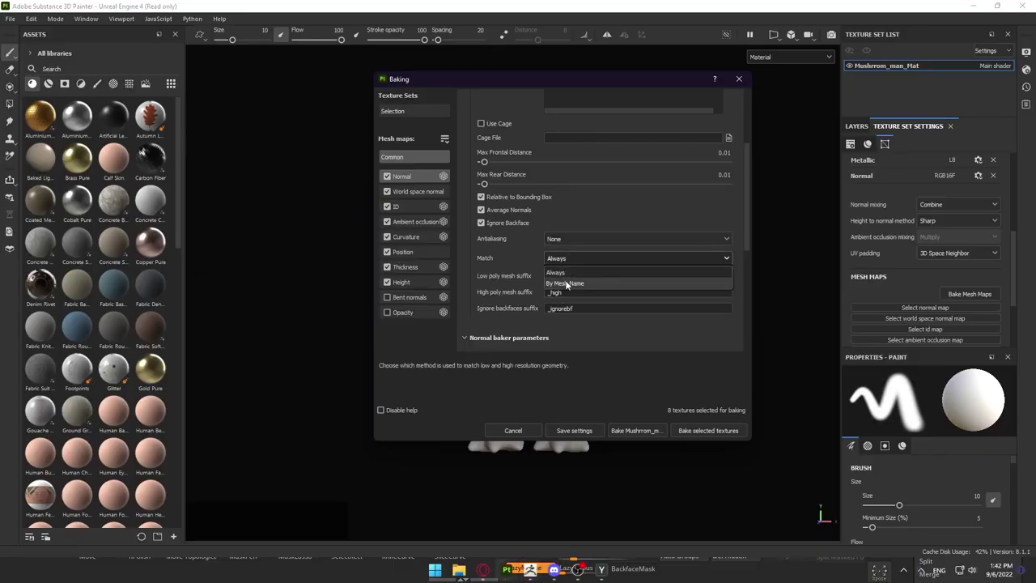
pyautogui.click(567, 284)
pyautogui.hotkey('alt', 'Tab')
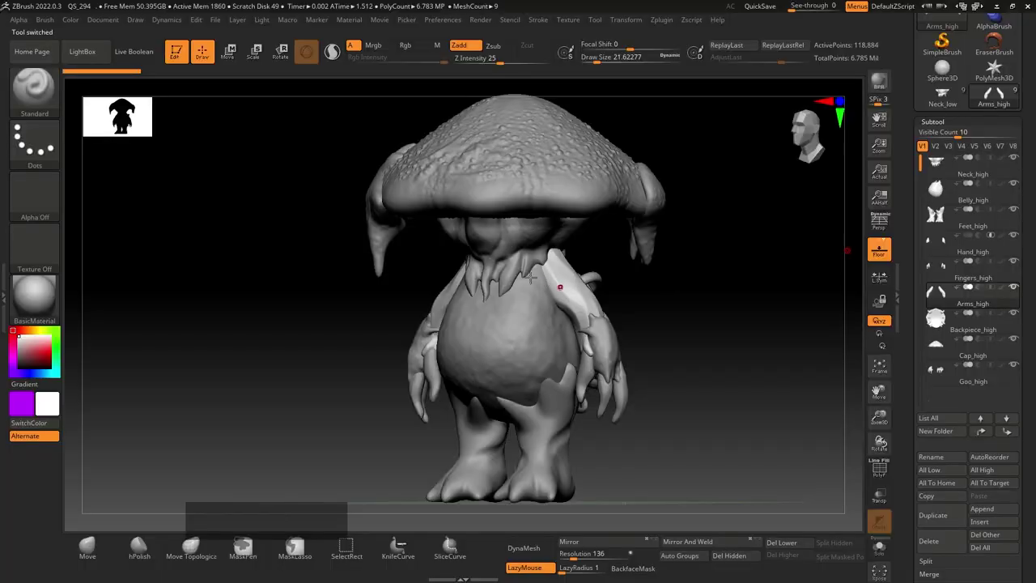
# Select the Cap_high subtool on the high-poly model and its matching Cap_low subtool on the low-poly model
pyautogui.keyDown('alt'); pyautogui.moveTo(682, 246); pyautogui.dragTo(694, 344, button='right'); pyautogui.keyUp('alt')
pyautogui.keyDown('alt'); pyautogui.click(573, 186); pyautogui.keyUp('alt')
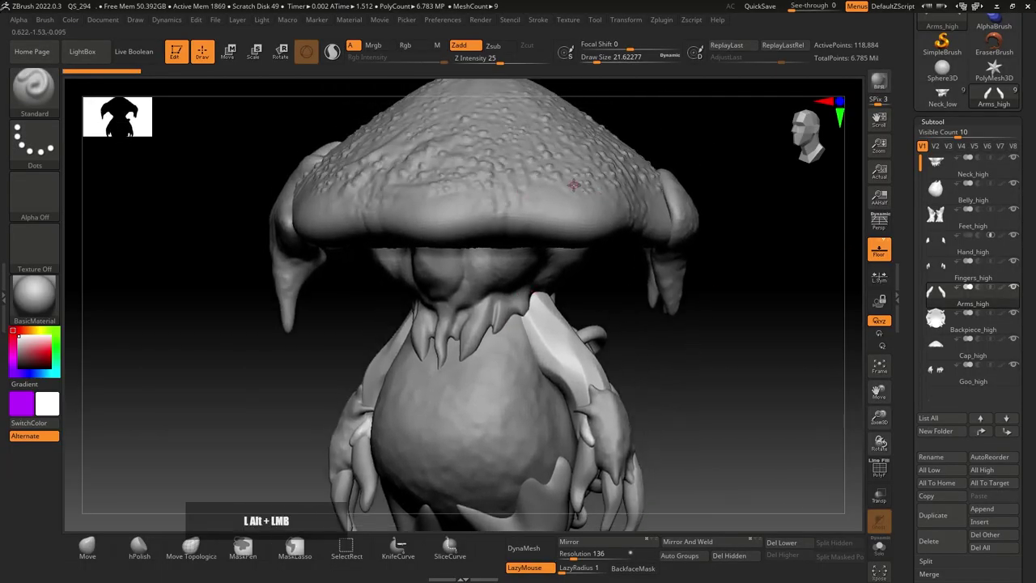
pyautogui.moveTo(615, 292); pyautogui.dragTo(673, 328, button='right')
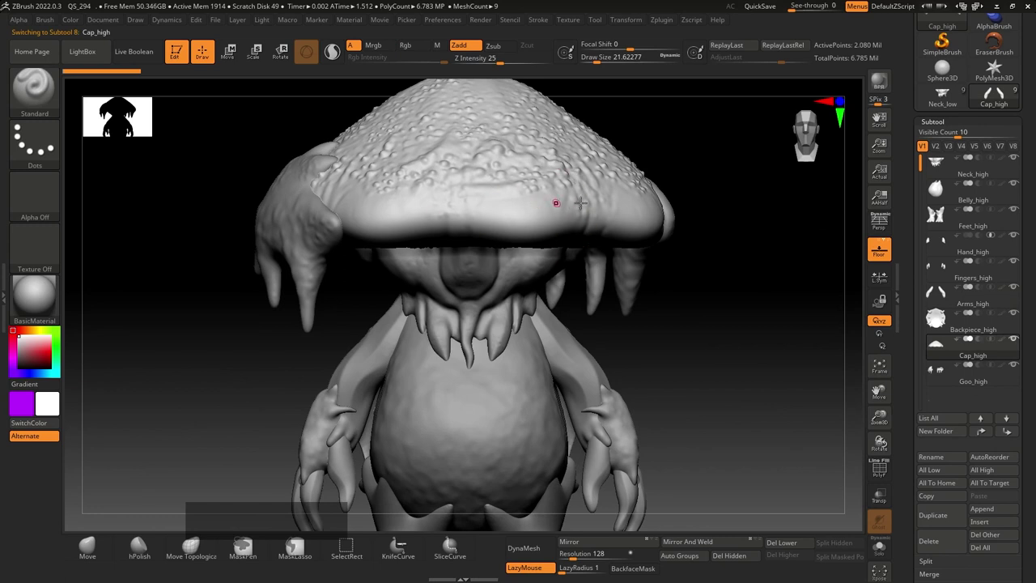
pyautogui.click(937, 99)
pyautogui.keyDown('alt'); pyautogui.click(558, 229); pyautogui.keyUp('alt')
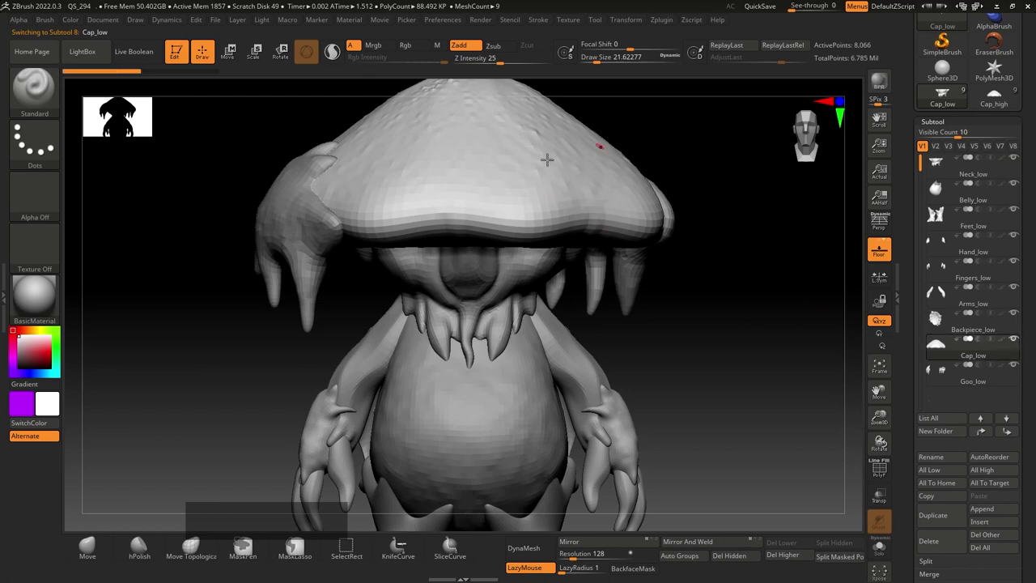
# View the whole high-poly mushroom and its subtool list, and compare them with the low-poly tool
pyautogui.click(992, 96)
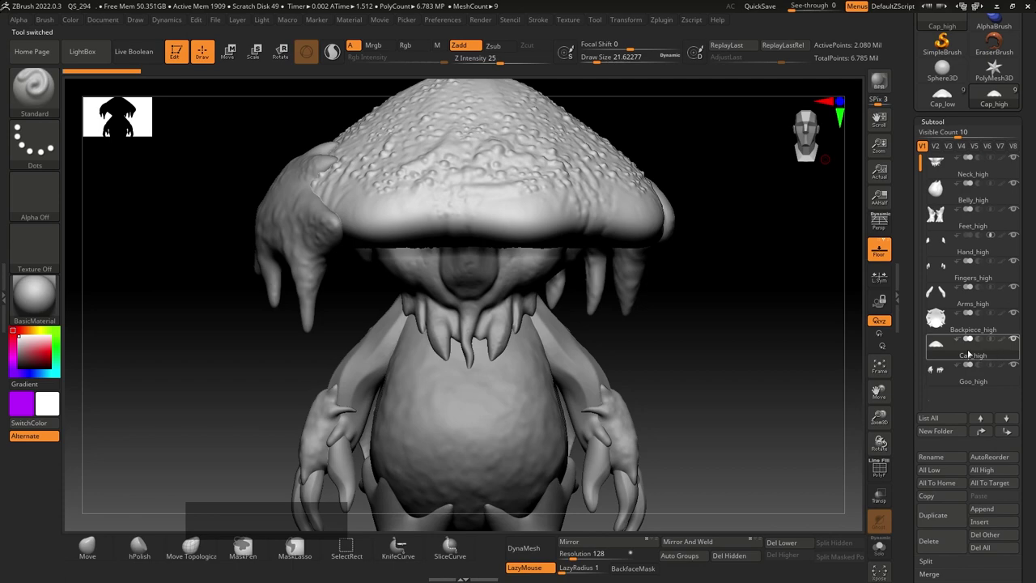
pyautogui.moveTo(752, 267)
pyautogui.mouseDown()
pyautogui.moveTo(742, 173)
pyautogui.moveTo(745, 181)
pyautogui.mouseUp()
pyautogui.moveTo(795, 291)
pyautogui.keyDown('alt'); pyautogui.mouseDown(button='right')
pyautogui.moveTo(687, 244)
pyautogui.moveTo(703, 219)
pyautogui.moveTo(690, 222)
pyautogui.moveTo(725, 232)
pyautogui.moveTo(678, 229)
pyautogui.moveTo(682, 248)
pyautogui.mouseUp(button='right'); pyautogui.keyUp('alt')
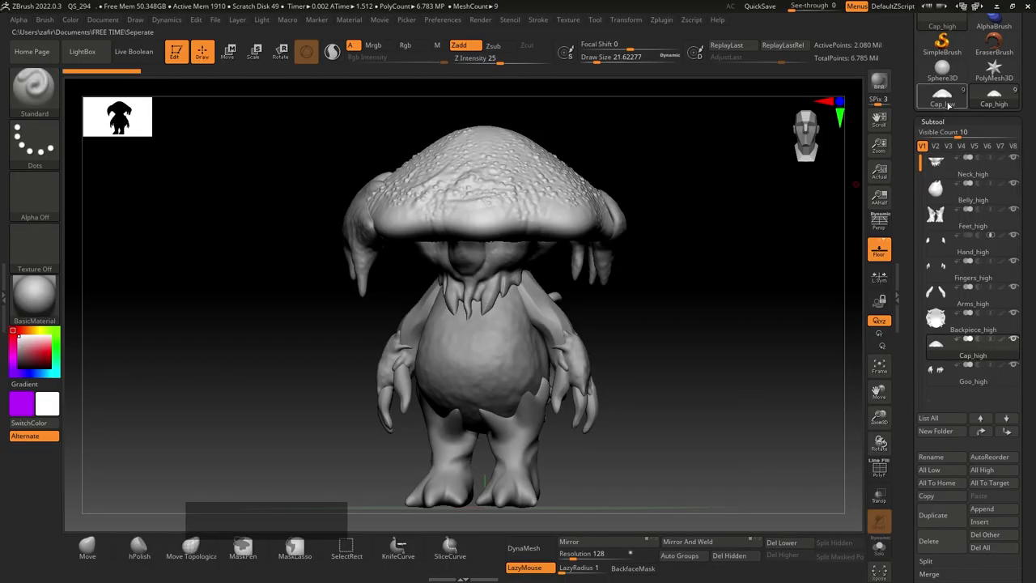
pyautogui.click(944, 232)
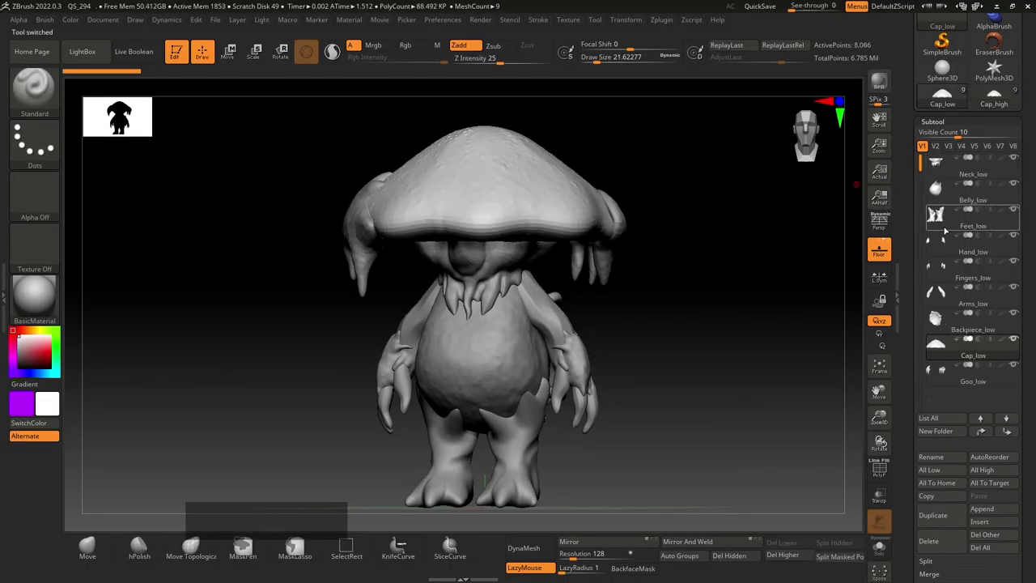
# Switch to Substance 3D Painter and set the baking Match option to Always, and back to By Mesh Name
pyautogui.hotkey('alt', 'Tab')
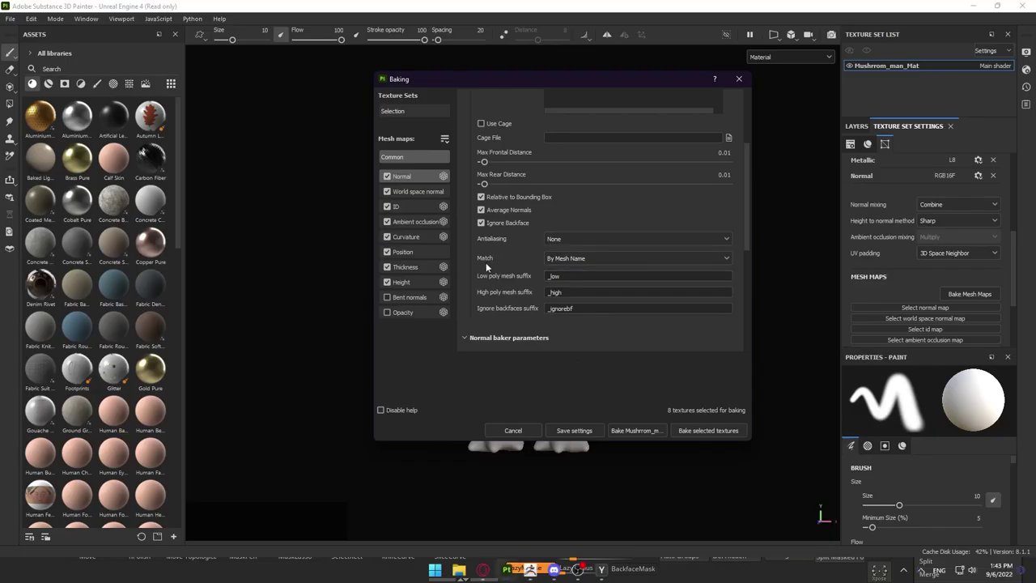
pyautogui.click(564, 255)
pyautogui.click(570, 271)
pyautogui.click(571, 262)
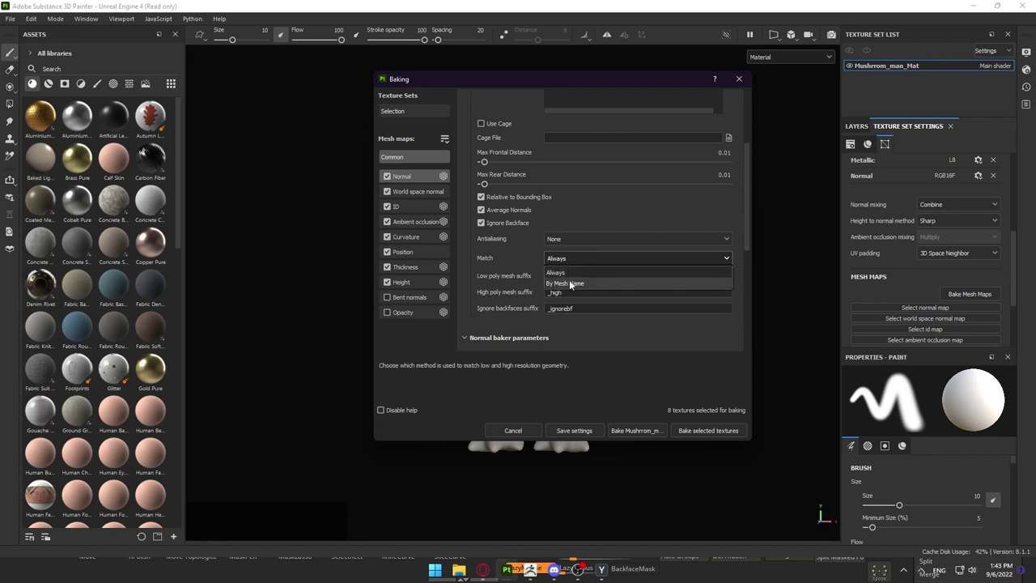
pyautogui.click(569, 282)
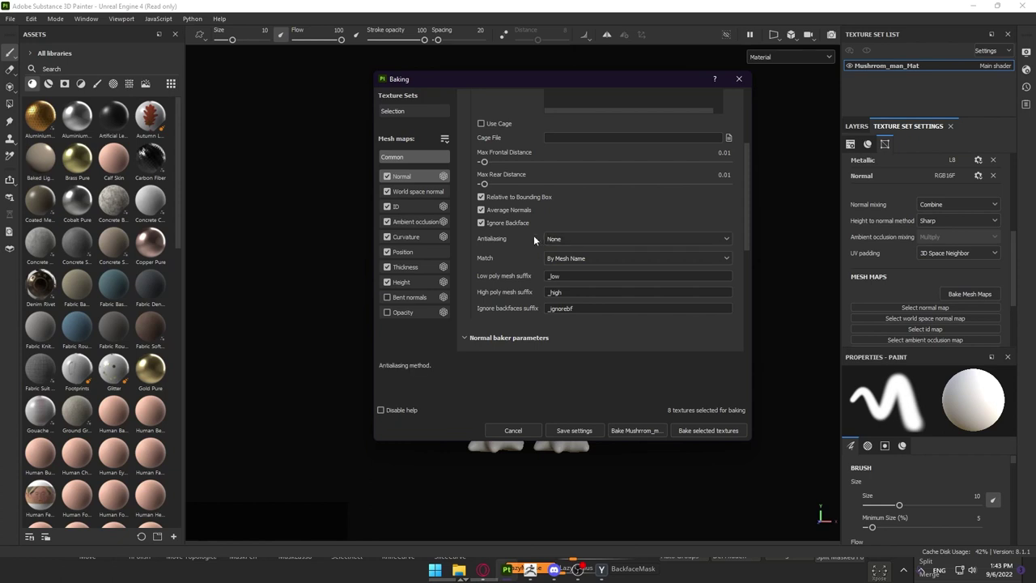
# Set the bake output size to 2048 and the antialiasing to Subsampling 2x2
pyautogui.click(558, 238)
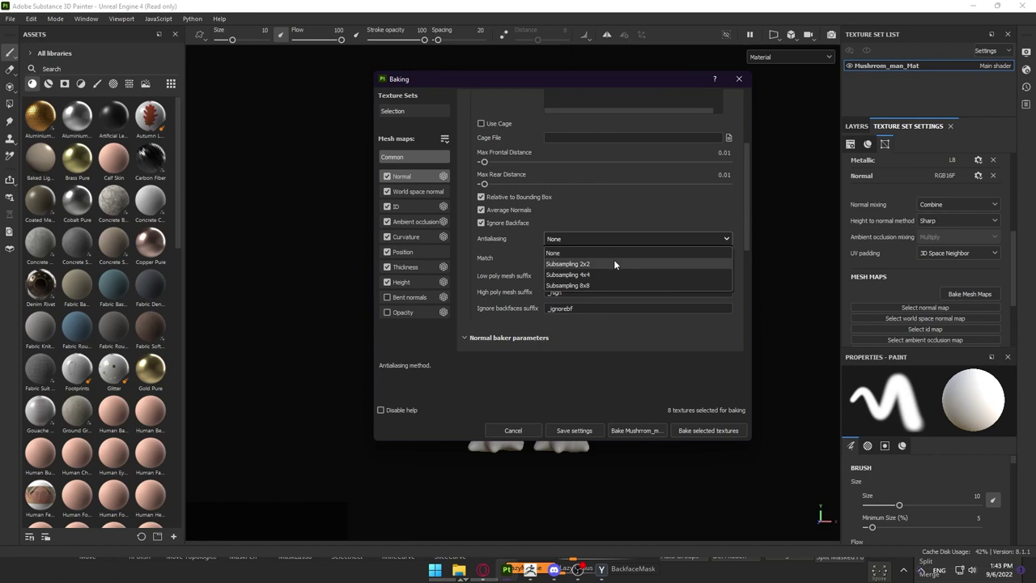
pyautogui.scroll(3, 603, 238)
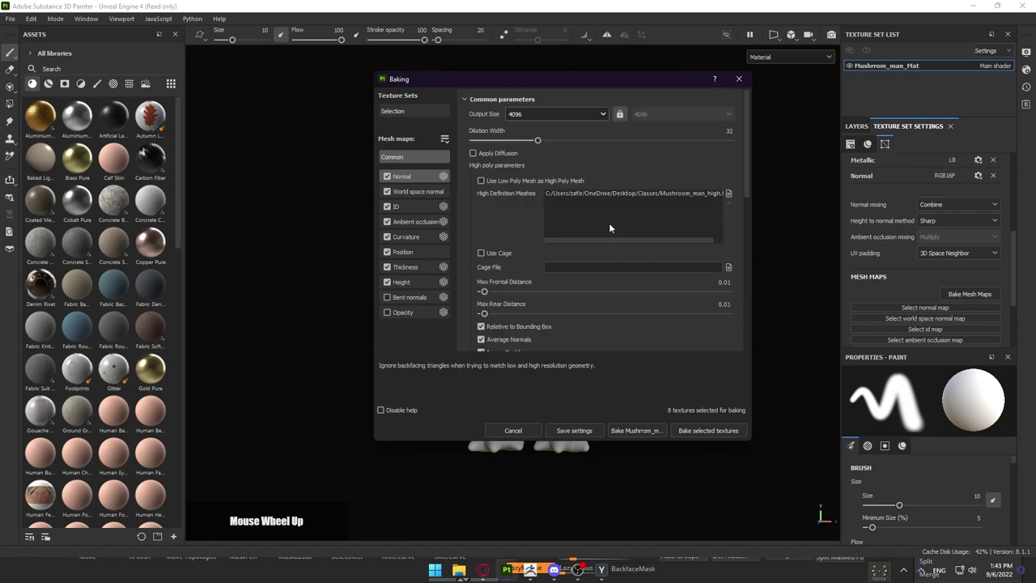
pyautogui.click(542, 114)
pyautogui.click(521, 192)
pyautogui.scroll(-5, 521, 192)
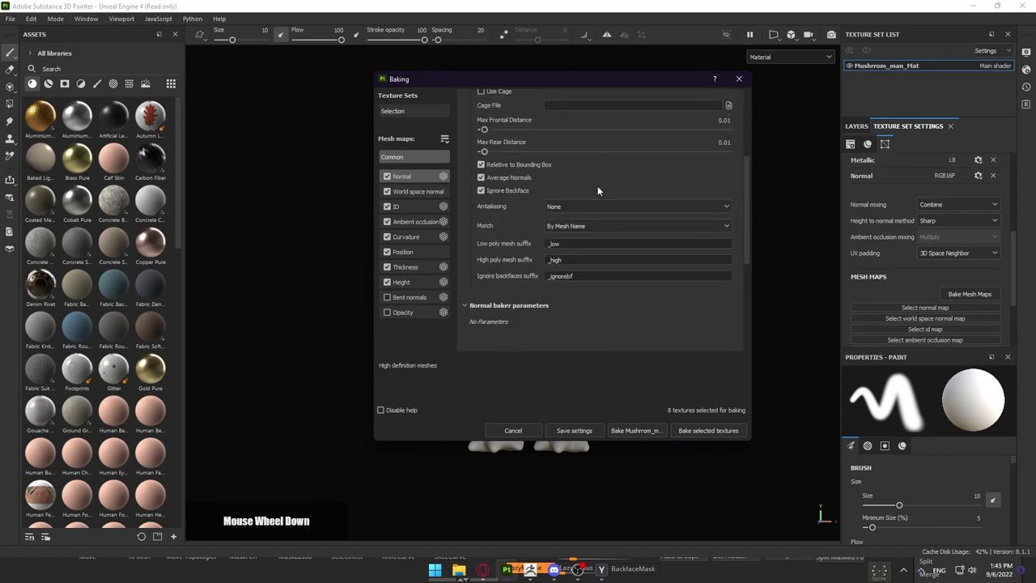
pyautogui.click(571, 206)
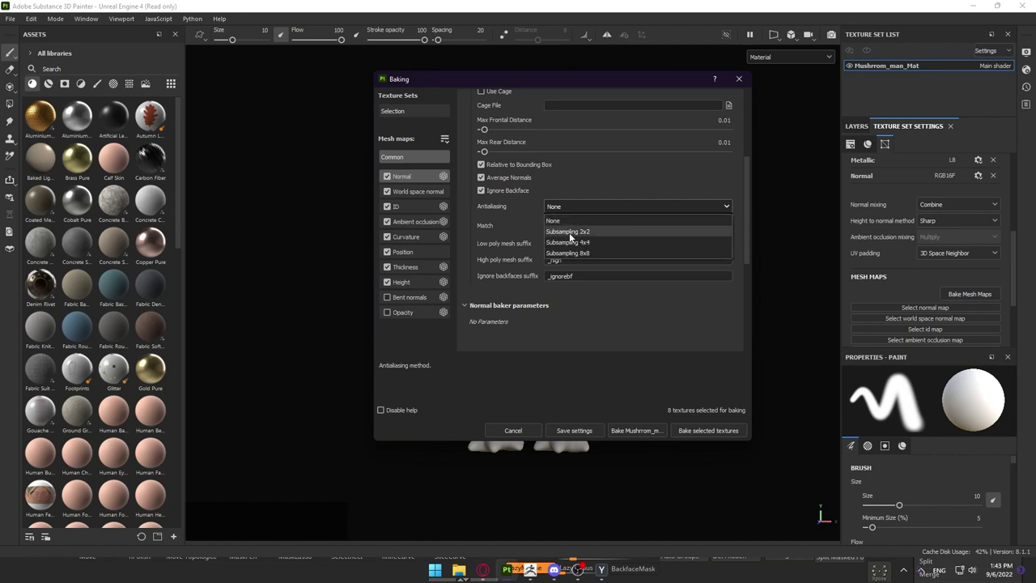
pyautogui.click(570, 233)
# Reselect the 2048 output size, and switch antialiasing to None and back to Subsampling 2x2
pyautogui.scroll(3, 586, 206)
pyautogui.scroll(1, 567, 223)
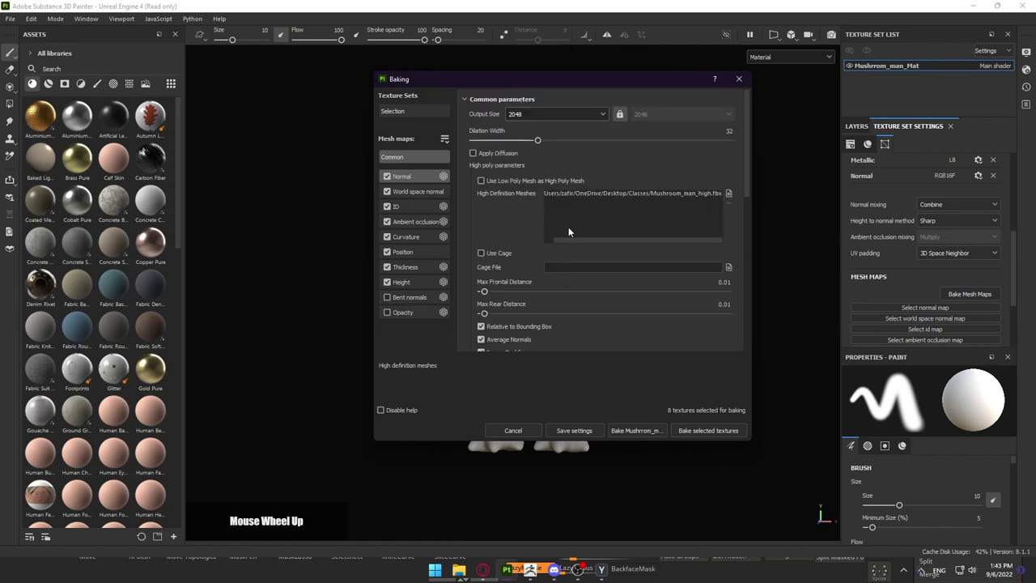
pyautogui.scroll(-1, 571, 216)
pyautogui.scroll(1, 497, 194)
pyautogui.click(512, 114)
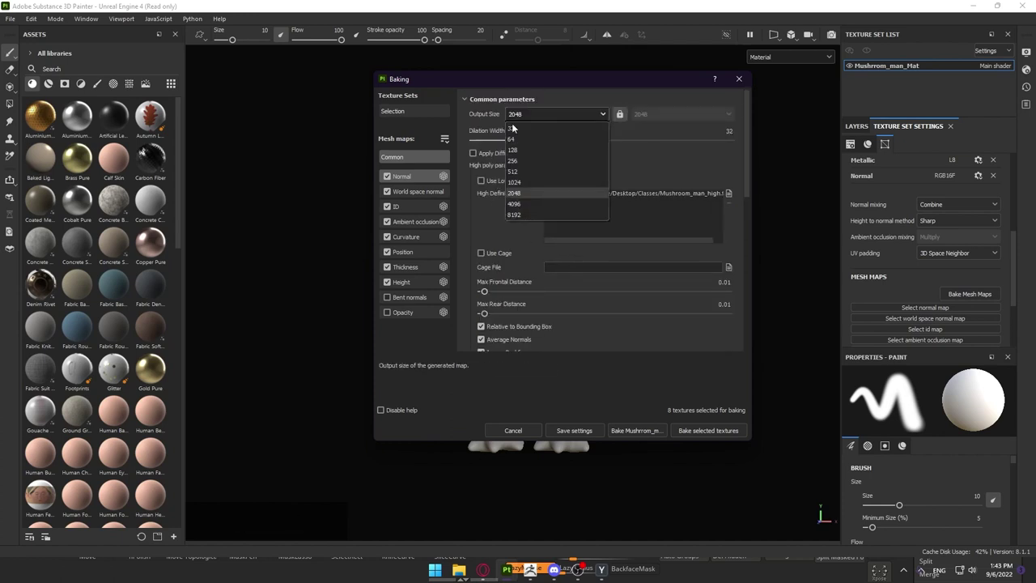
pyautogui.click(524, 193)
pyautogui.scroll(-3, 560, 246)
pyautogui.click(575, 242)
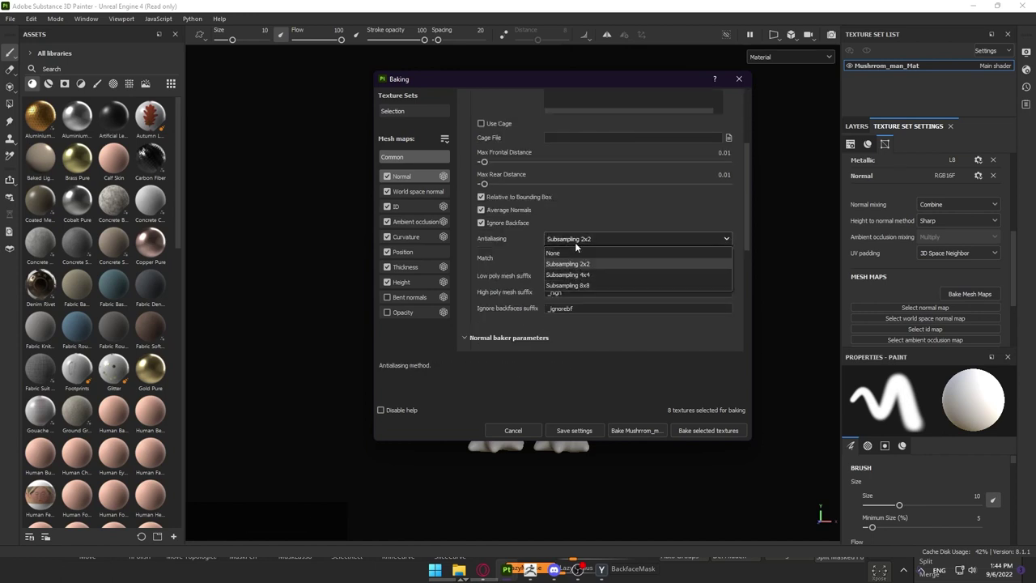
pyautogui.click(566, 252)
pyautogui.click(573, 242)
pyautogui.click(573, 264)
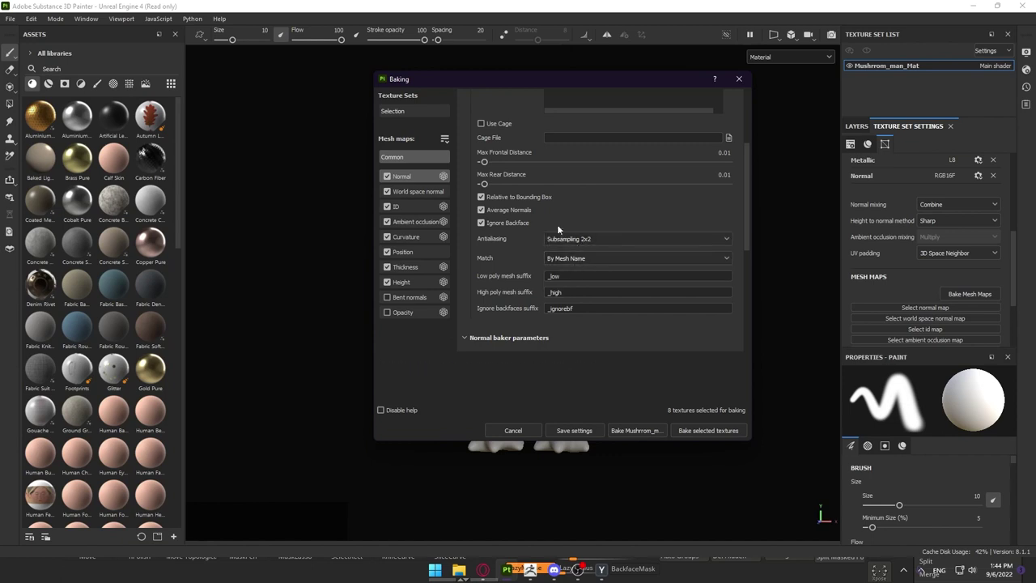
# Bake the selected mesh maps for the Mushrrom_man_Mat texture set and close the baking report
pyautogui.scroll(3, 522, 255)
pyautogui.scroll(-4, 530, 211)
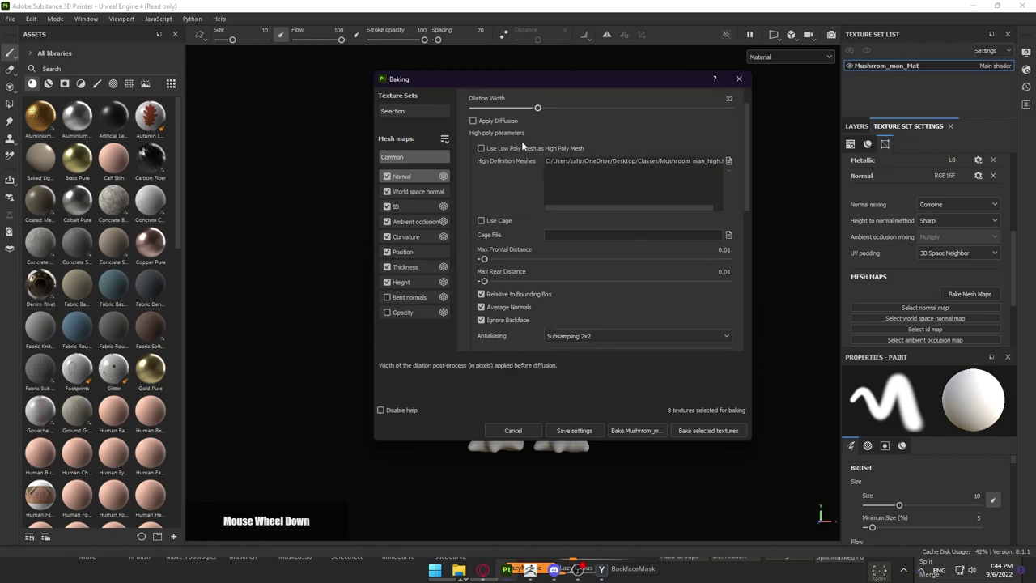
pyautogui.scroll(-2, 541, 212)
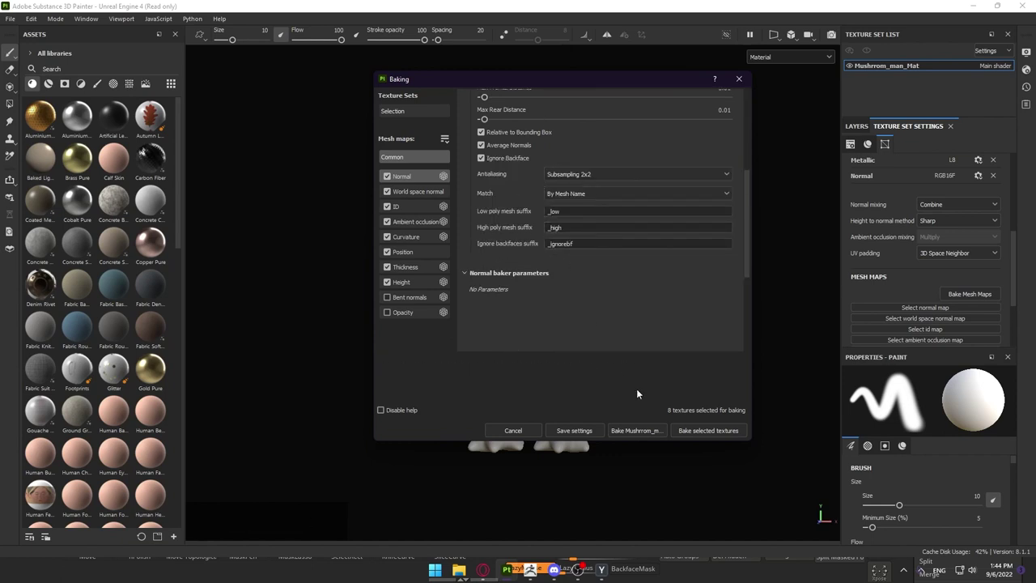
pyautogui.click(639, 430)
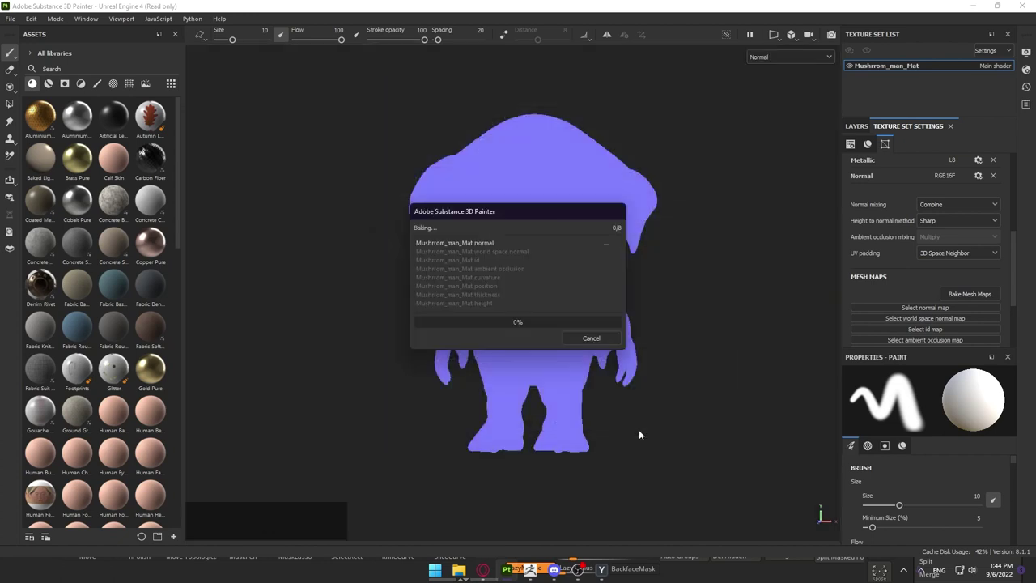
pyautogui.moveTo(543, 207); pyautogui.dragTo(828, 185)
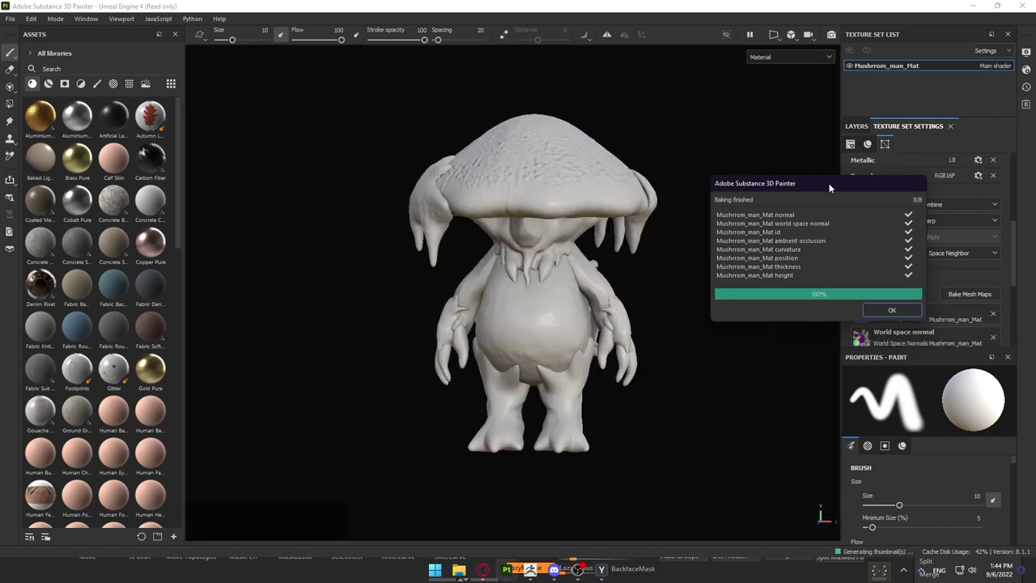
pyautogui.moveTo(814, 181); pyautogui.dragTo(769, 128)
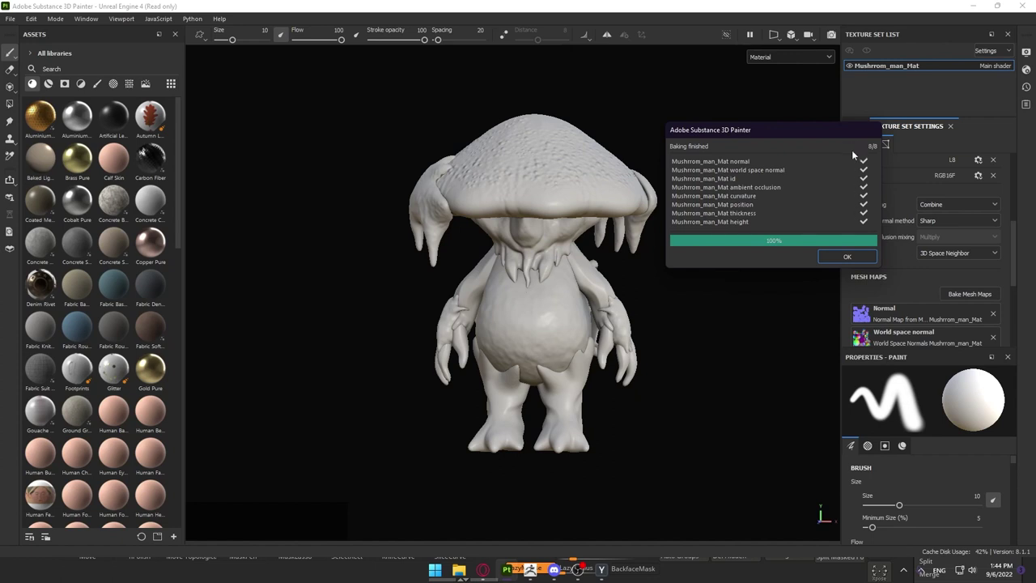
pyautogui.click(849, 256)
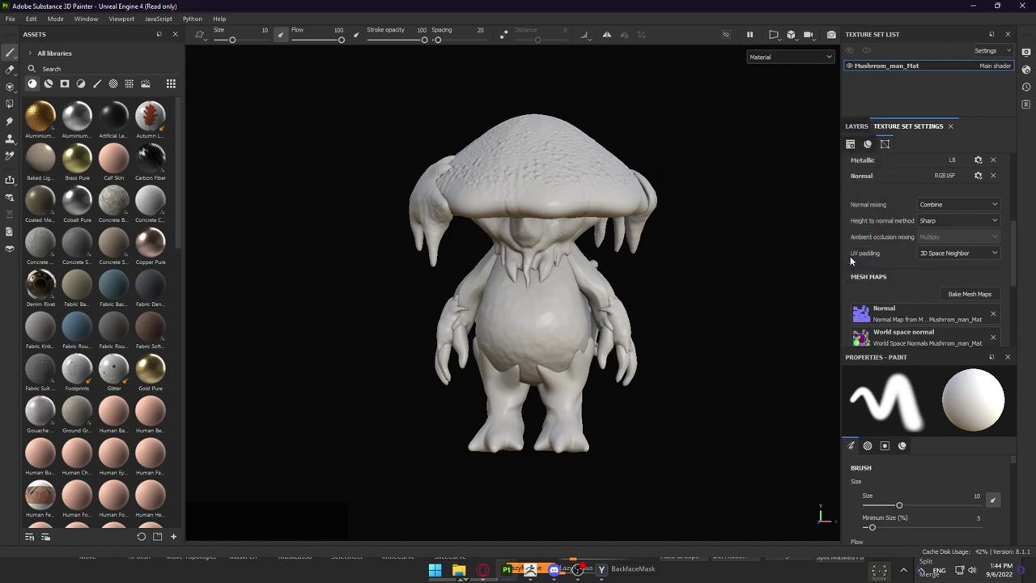
# Inspect the baked character from several angles and compare it with the low-poly model in ZBrush
pyautogui.keyDown('alt'); pyautogui.moveTo(686, 271); pyautogui.dragTo(655, 267); pyautogui.keyUp('alt')
pyautogui.keyDown('alt'); pyautogui.moveTo(655, 267); pyautogui.dragTo(412, 232, button='right'); pyautogui.keyUp('alt')
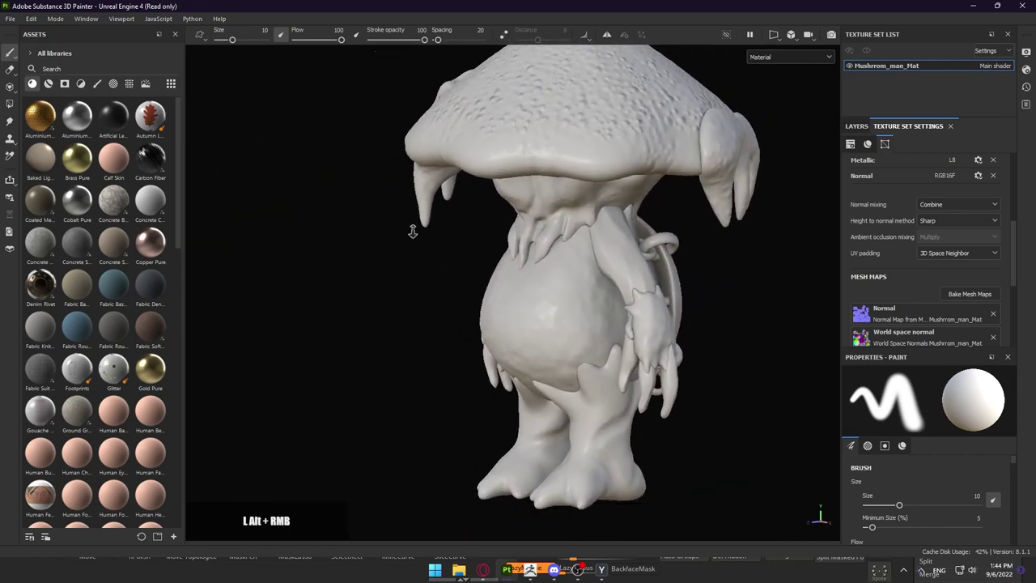
pyautogui.keyDown('alt'); pyautogui.moveTo(412, 231); pyautogui.dragTo(486, 231); pyautogui.keyUp('alt')
pyautogui.keyDown('alt'); pyautogui.moveTo(485, 231); pyautogui.dragTo(461, 263, button='middle'); pyautogui.keyUp('alt')
pyautogui.keyDown('shift'); pyautogui.moveTo(462, 263); pyautogui.dragTo(519, 257, button='right'); pyautogui.keyUp('shift')
pyautogui.hotkey('alt', 'Tab')
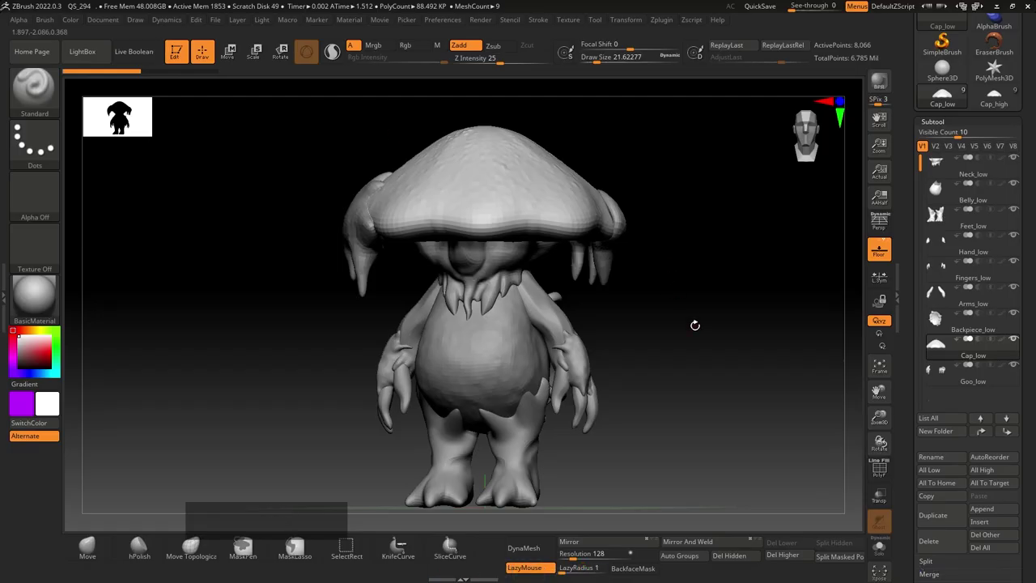
pyautogui.moveTo(694, 325); pyautogui.dragTo(665, 301)
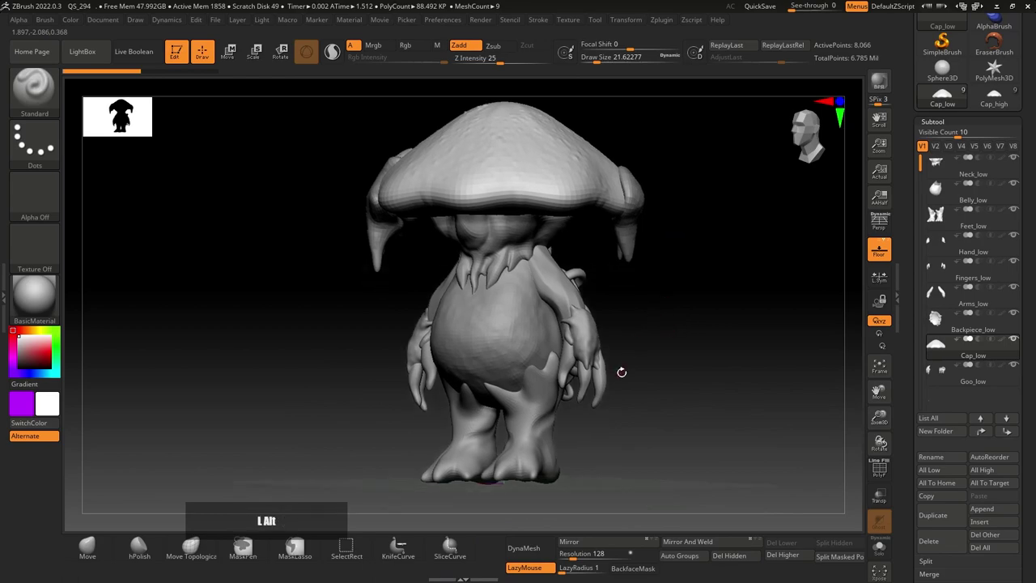
pyautogui.moveTo(620, 370)
pyautogui.mouseDown()
pyautogui.moveTo(647, 296)
pyautogui.moveTo(659, 305)
pyautogui.mouseUp()
# Return to Substance 3D Painter and examine the baked cap and body details under different lighting directions
pyautogui.hotkey('alt', 'Tab')
pyautogui.keyDown('alt'); pyautogui.moveTo(470, 257); pyautogui.dragTo(454, 242); pyautogui.keyUp('alt')
pyautogui.keyDown('alt'); pyautogui.moveTo(454, 242); pyautogui.dragTo(518, 170, button='right'); pyautogui.keyUp('alt')
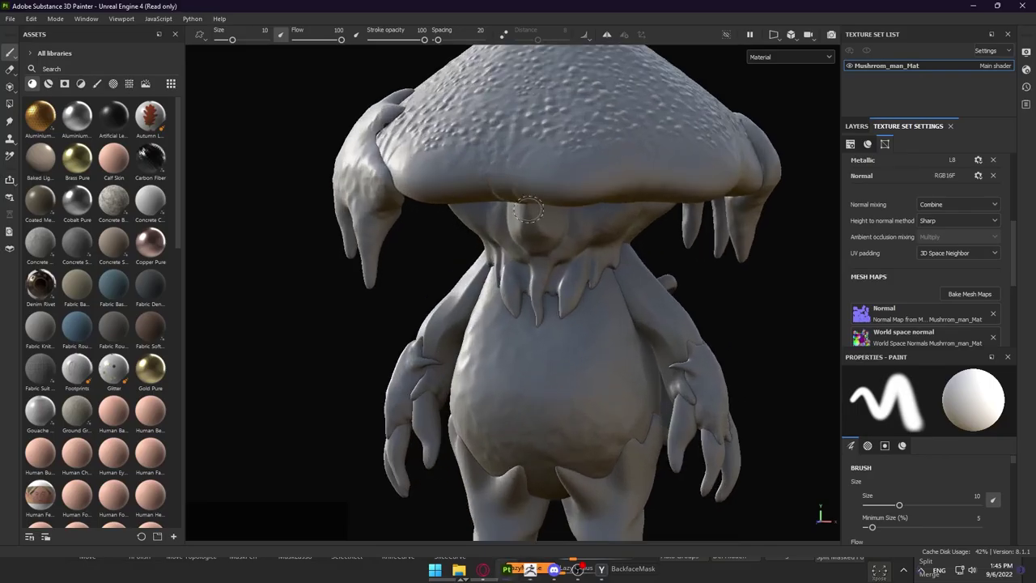
pyautogui.keyDown('alt'); pyautogui.moveTo(518, 170); pyautogui.dragTo(463, 260, button='middle'); pyautogui.keyUp('alt')
pyautogui.keyDown('shift'); pyautogui.moveTo(463, 260); pyautogui.dragTo(538, 198, button='right'); pyautogui.keyUp('shift')
pyautogui.keyDown('alt'); pyautogui.moveTo(538, 198); pyautogui.dragTo(534, 271, button='middle'); pyautogui.keyUp('alt')
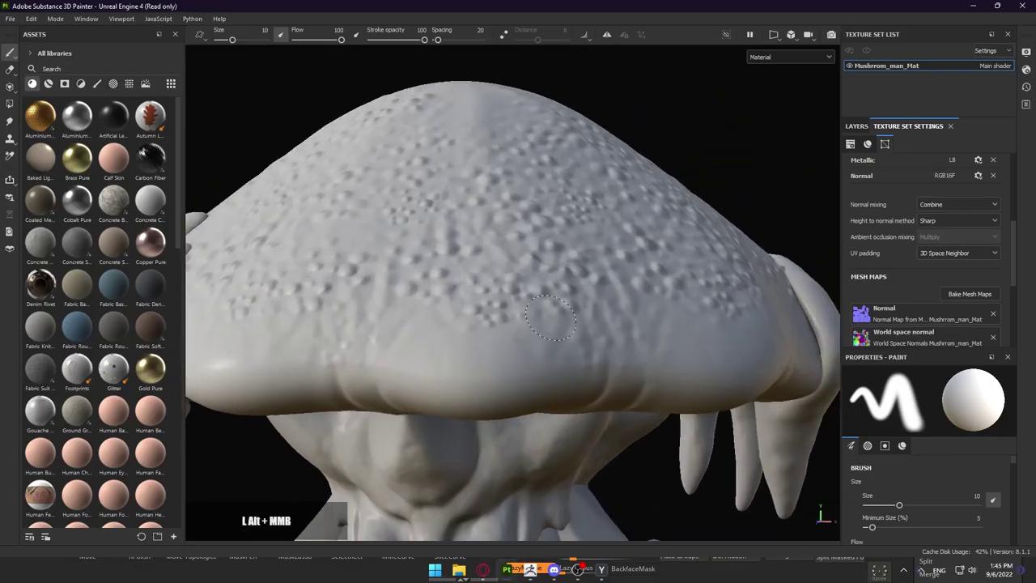
pyautogui.keyDown('alt'); pyautogui.moveTo(534, 272); pyautogui.dragTo(591, 263); pyautogui.keyUp('alt')
pyautogui.keyDown('alt'); pyautogui.moveTo(522, 324); pyautogui.dragTo(567, 311, button='right'); pyautogui.keyUp('alt')
pyautogui.keyDown('alt'); pyautogui.moveTo(567, 311); pyautogui.dragTo(538, 271, button='middle'); pyautogui.keyUp('alt')
pyautogui.keyDown('shift'); pyautogui.moveTo(538, 271); pyautogui.dragTo(348, 347, button='right'); pyautogui.keyUp('shift')
pyautogui.keyDown('alt'); pyautogui.moveTo(594, 364); pyautogui.dragTo(537, 267, button='middle'); pyautogui.keyUp('alt')
pyautogui.keyDown('alt'); pyautogui.moveTo(538, 266); pyautogui.dragTo(496, 319, button='right'); pyautogui.keyUp('alt')
pyautogui.keyDown('alt'); pyautogui.moveTo(558, 334); pyautogui.dragTo(540, 304, button='middle'); pyautogui.keyUp('alt')
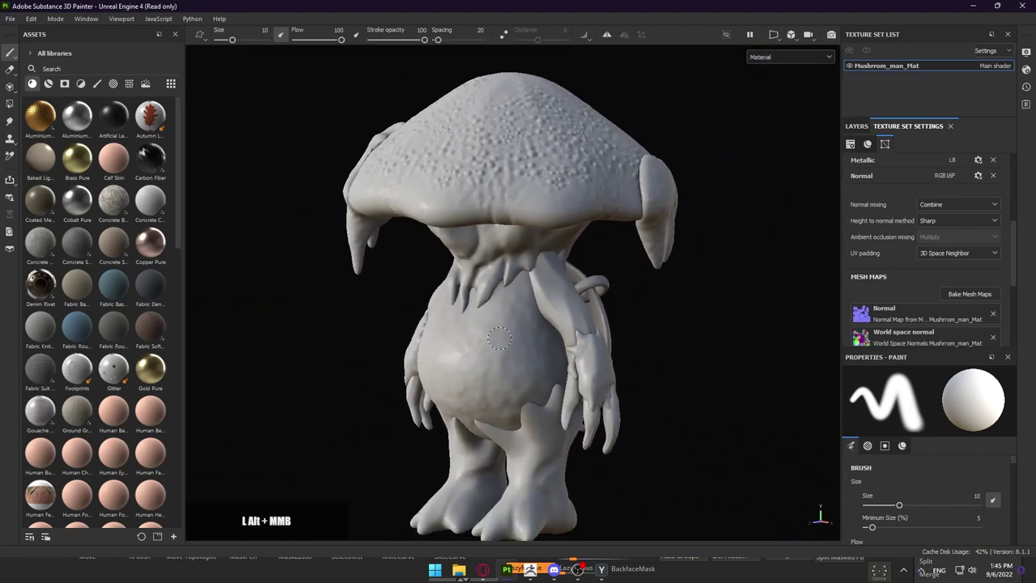
# Examine the cap's rim, the neck drips and the arms up close for baking quality
pyautogui.keyDown('alt'); pyautogui.moveTo(540, 304); pyautogui.dragTo(391, 296); pyautogui.keyUp('alt')
pyautogui.keyDown('alt'); pyautogui.moveTo(369, 168); pyautogui.dragTo(414, 325, button='middle'); pyautogui.keyUp('alt')
pyautogui.keyDown('alt'); pyautogui.moveTo(414, 325); pyautogui.dragTo(299, 211, button='right'); pyautogui.keyUp('alt')
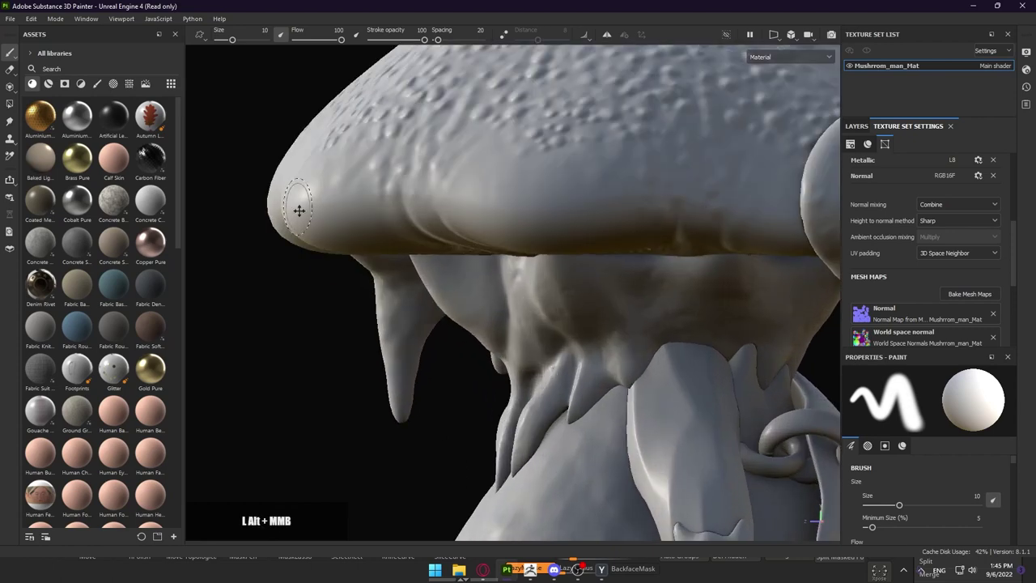
pyautogui.keyDown('alt'); pyautogui.moveTo(299, 211); pyautogui.dragTo(425, 409, button='middle'); pyautogui.keyUp('alt')
pyautogui.keyDown('alt'); pyautogui.moveTo(501, 356); pyautogui.dragTo(536, 315, button='right'); pyautogui.keyUp('alt')
pyautogui.keyDown('alt'); pyautogui.moveTo(537, 315); pyautogui.dragTo(494, 347, button='middle'); pyautogui.keyUp('alt')
pyautogui.keyDown('alt'); pyautogui.moveTo(493, 346); pyautogui.dragTo(356, 425); pyautogui.keyUp('alt')
pyautogui.keyDown('alt'); pyautogui.moveTo(412, 394); pyautogui.dragTo(627, 354); pyautogui.keyUp('alt')
pyautogui.keyDown('alt'); pyautogui.moveTo(627, 353); pyautogui.dragTo(886, 414, button='right'); pyautogui.keyUp('alt')
pyautogui.keyDown('alt'); pyautogui.moveTo(634, 251); pyautogui.dragTo(659, 254, button='middle'); pyautogui.keyUp('alt')
pyautogui.keyDown('alt'); pyautogui.moveTo(659, 255); pyautogui.dragTo(550, 259, button='right'); pyautogui.keyUp('alt')
pyautogui.keyDown('alt'); pyautogui.moveTo(550, 259); pyautogui.dragTo(490, 217, button='middle'); pyautogui.keyUp('alt')
pyautogui.keyDown('alt'); pyautogui.moveTo(490, 217); pyautogui.dragTo(437, 178, button='right'); pyautogui.keyUp('alt')
# Remove the baked Normal map from the texture set's mesh maps
pyautogui.click(855, 127)
pyautogui.click(898, 126)
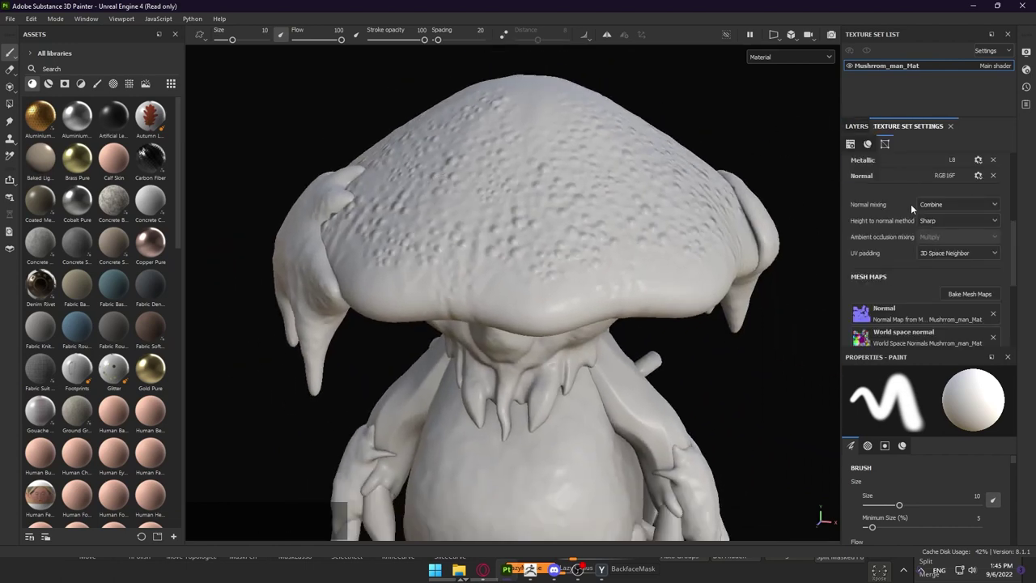
pyautogui.scroll(-2, 892, 221)
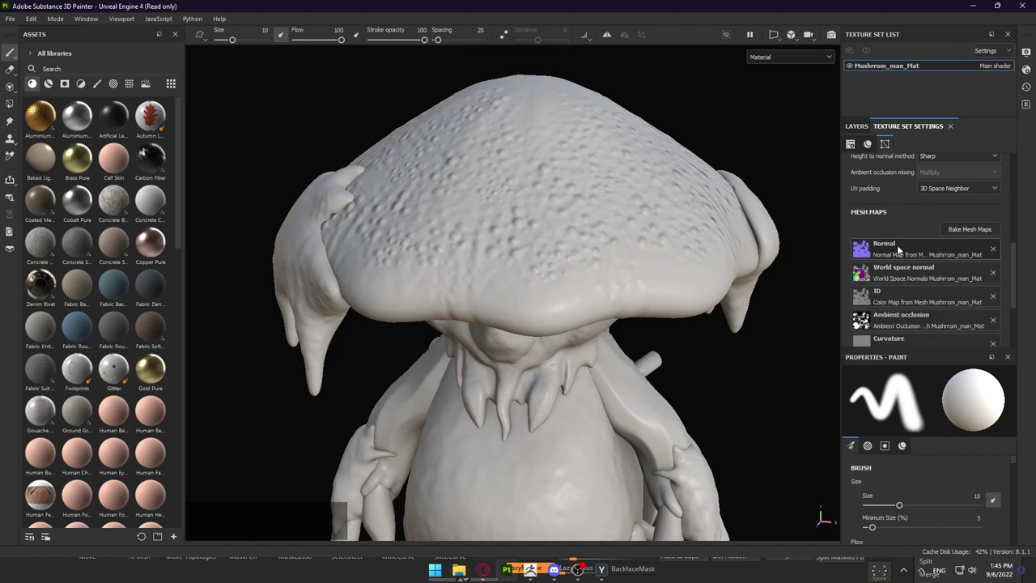
pyautogui.keyDown('alt'); pyautogui.moveTo(489, 206); pyautogui.dragTo(540, 212, button='right'); pyautogui.keyUp('alt')
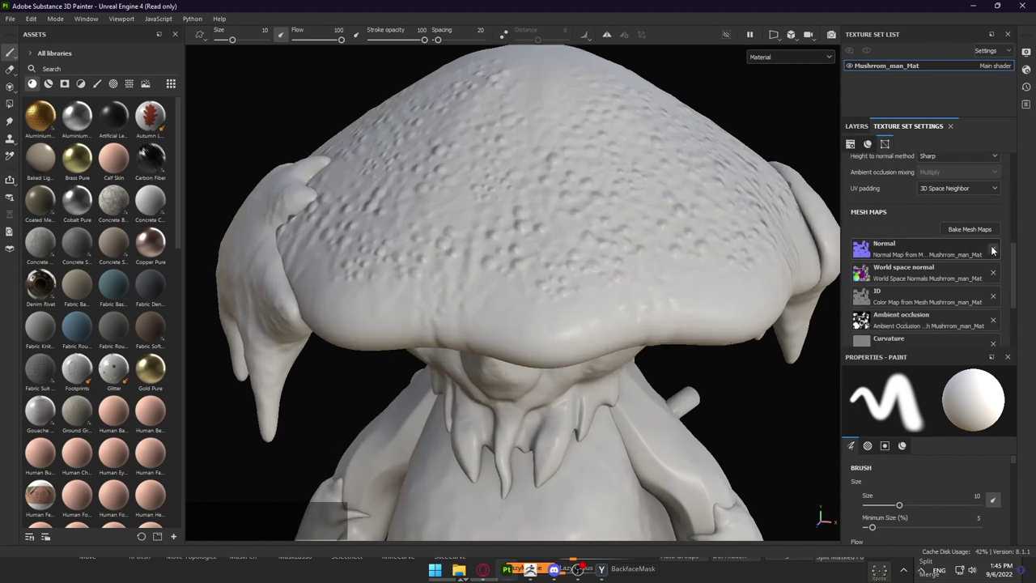
pyautogui.click(992, 250)
# Examine the cap's surface and silhouette without the normal map
pyautogui.keyDown('alt'); pyautogui.moveTo(511, 254); pyautogui.dragTo(658, 236); pyautogui.keyUp('alt')
pyautogui.keyDown('alt'); pyautogui.moveTo(658, 235); pyautogui.dragTo(752, 343, button='right'); pyautogui.keyUp('alt')
pyautogui.keyDown('alt'); pyautogui.moveTo(752, 342); pyautogui.dragTo(620, 336); pyautogui.keyUp('alt')
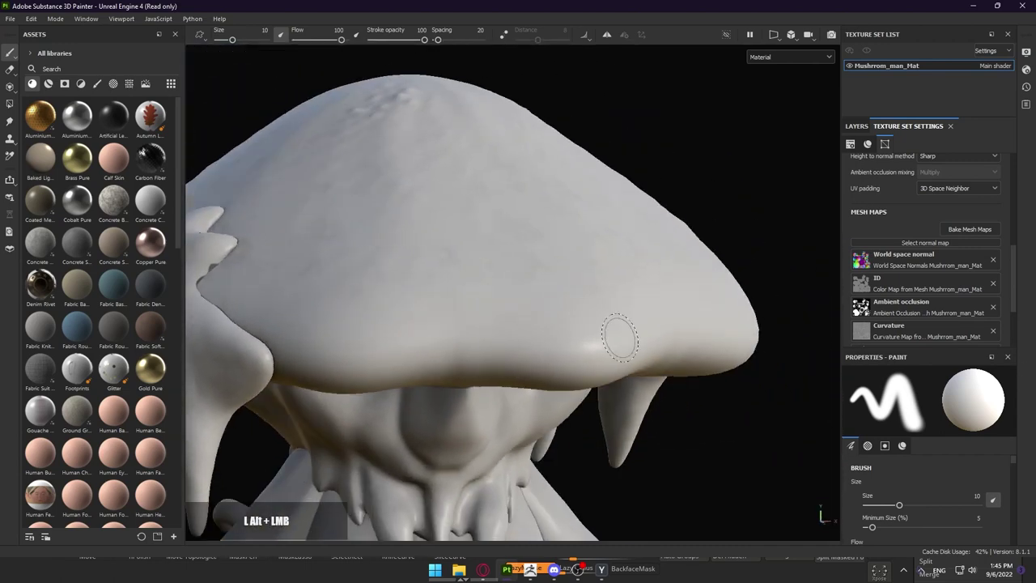
pyautogui.keyDown('alt'); pyautogui.moveTo(620, 336); pyautogui.dragTo(485, 356, button='right'); pyautogui.keyUp('alt')
pyautogui.keyDown('alt'); pyautogui.moveTo(486, 356); pyautogui.dragTo(506, 277, button='middle'); pyautogui.keyUp('alt')
pyautogui.keyDown('alt'); pyautogui.moveTo(506, 277); pyautogui.dragTo(615, 215, button='right'); pyautogui.keyUp('alt')
pyautogui.keyDown('alt'); pyautogui.moveTo(615, 215); pyautogui.dragTo(611, 307, button='middle'); pyautogui.keyUp('alt')
pyautogui.keyDown('alt'); pyautogui.moveTo(611, 308); pyautogui.dragTo(866, 330, button='right'); pyautogui.keyUp('alt')
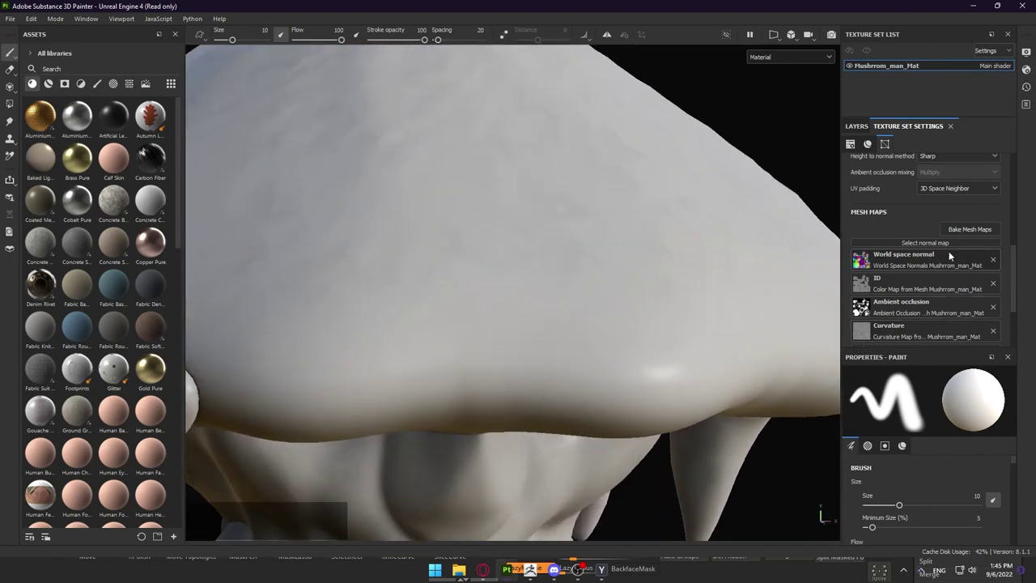
# Undo the removal of the Normal map and inspect the cap's surface detail from several angles
pyautogui.hotkey('ctrl', 'z')
pyautogui.keyDown('alt'); pyautogui.moveTo(657, 243); pyautogui.dragTo(570, 253, button='right'); pyautogui.keyUp('alt')
pyautogui.keyDown('alt'); pyautogui.moveTo(663, 275); pyautogui.dragTo(565, 281); pyautogui.keyUp('alt')
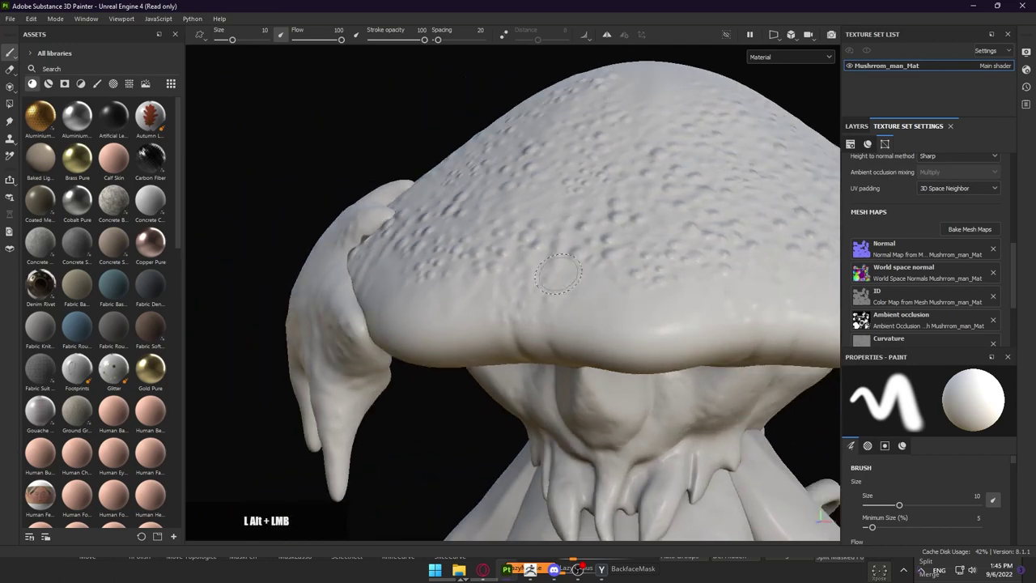
pyautogui.keyDown('alt'); pyautogui.moveTo(638, 252); pyautogui.dragTo(600, 270, button='middle'); pyautogui.keyUp('alt')
pyautogui.keyDown('alt'); pyautogui.moveTo(597, 299); pyautogui.dragTo(528, 264); pyautogui.keyUp('alt')
pyautogui.keyDown('alt'); pyautogui.moveTo(522, 279); pyautogui.dragTo(450, 330, button='middle'); pyautogui.keyUp('alt')
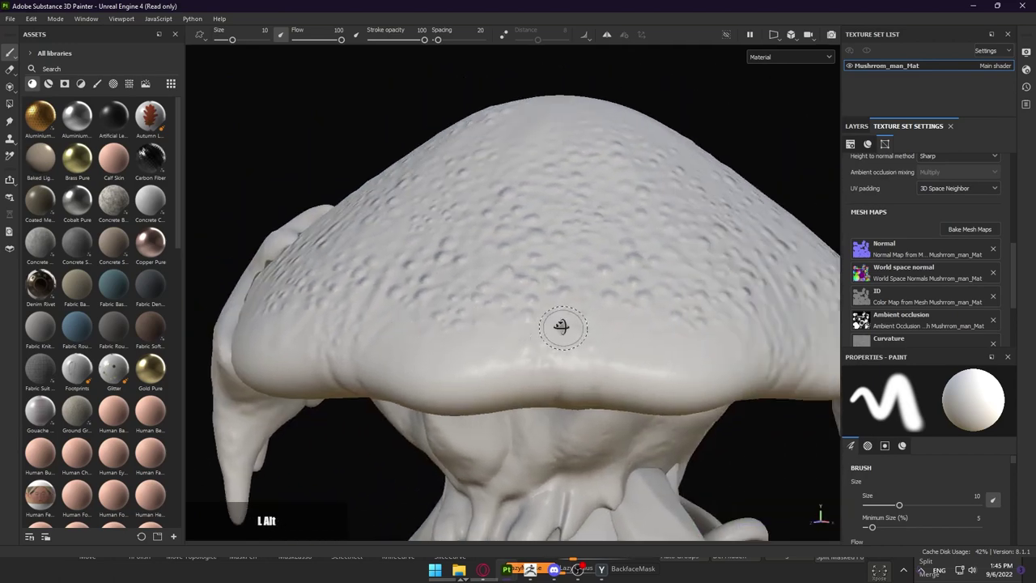
pyautogui.keyDown('alt'); pyautogui.moveTo(560, 329); pyautogui.dragTo(435, 294); pyautogui.keyUp('alt')
pyautogui.keyDown('alt'); pyautogui.moveTo(434, 294); pyautogui.dragTo(468, 321, button='middle'); pyautogui.keyUp('alt')
pyautogui.keyDown('alt'); pyautogui.moveTo(468, 321); pyautogui.dragTo(513, 301, button='right'); pyautogui.keyUp('alt')
pyautogui.keyDown('shift'); pyautogui.moveTo(530, 290); pyautogui.dragTo(487, 298, button='right'); pyautogui.keyUp('shift')
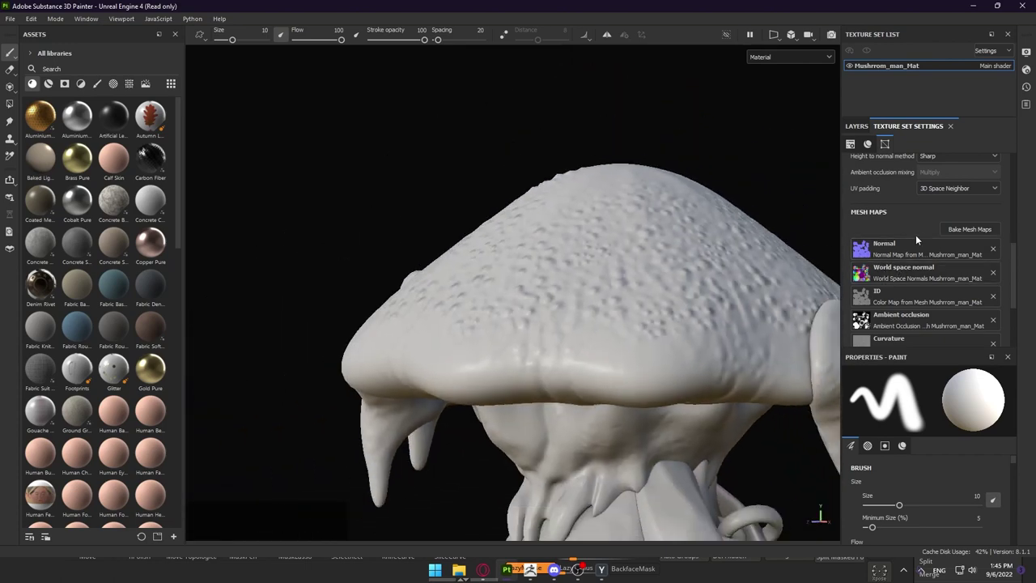
# Review the list of baked mesh maps and examine the bumps on the cap up close
pyautogui.scroll(-3, 903, 252)
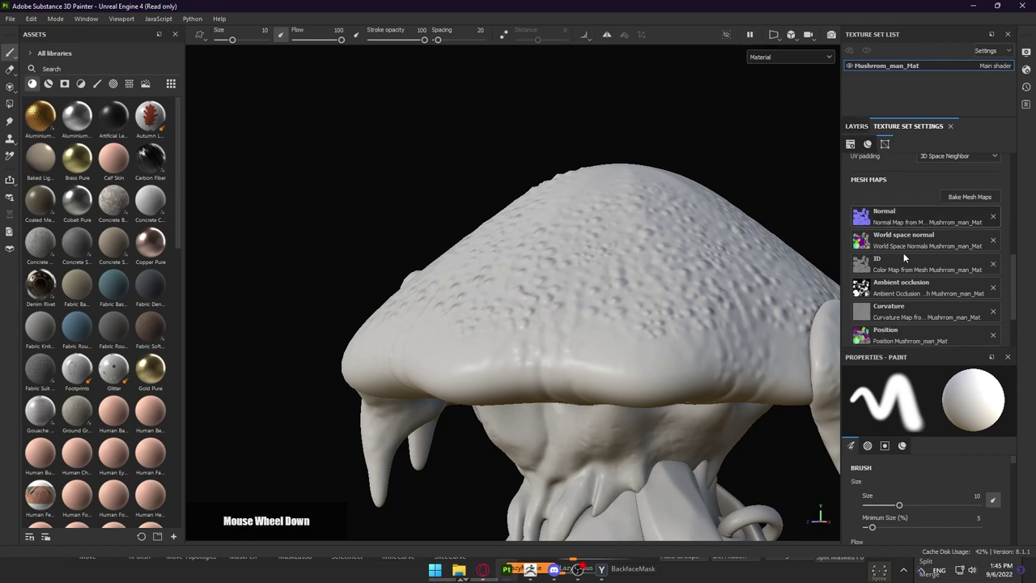
pyautogui.scroll(4, 910, 305)
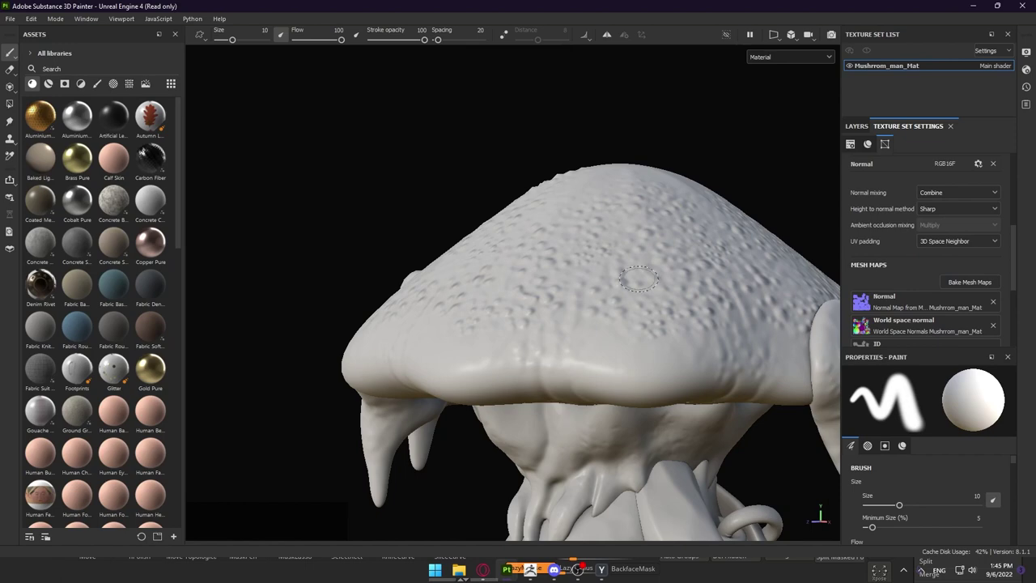
pyautogui.keyDown('alt'); pyautogui.moveTo(636, 279); pyautogui.dragTo(429, 232, button='right'); pyautogui.keyUp('alt')
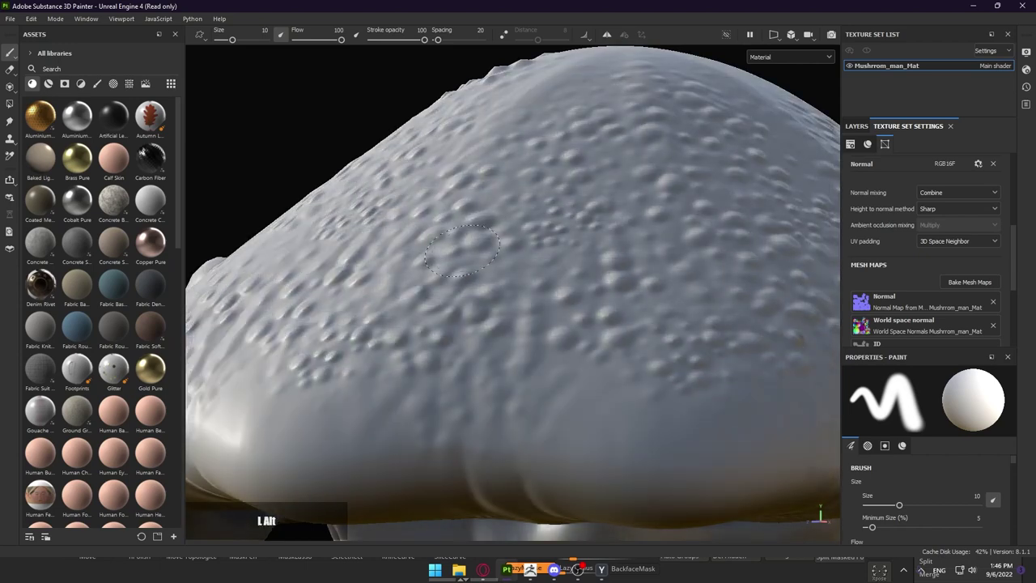
# Examine the cap's baked bumps from several angles while rotating the environment lighting
pyautogui.keyDown('alt'); pyautogui.moveTo(429, 232); pyautogui.dragTo(538, 235); pyautogui.keyUp('alt')
pyautogui.moveTo(538, 234)
pyautogui.keyDown('alt'); pyautogui.mouseDown(button='middle')
pyautogui.moveTo(542, 218)
pyautogui.moveTo(429, 224)
pyautogui.mouseUp(button='middle'); pyautogui.keyUp('alt')
pyautogui.keyDown('shift'); pyautogui.moveTo(430, 224); pyautogui.dragTo(530, 224, button='right'); pyautogui.keyUp('shift')
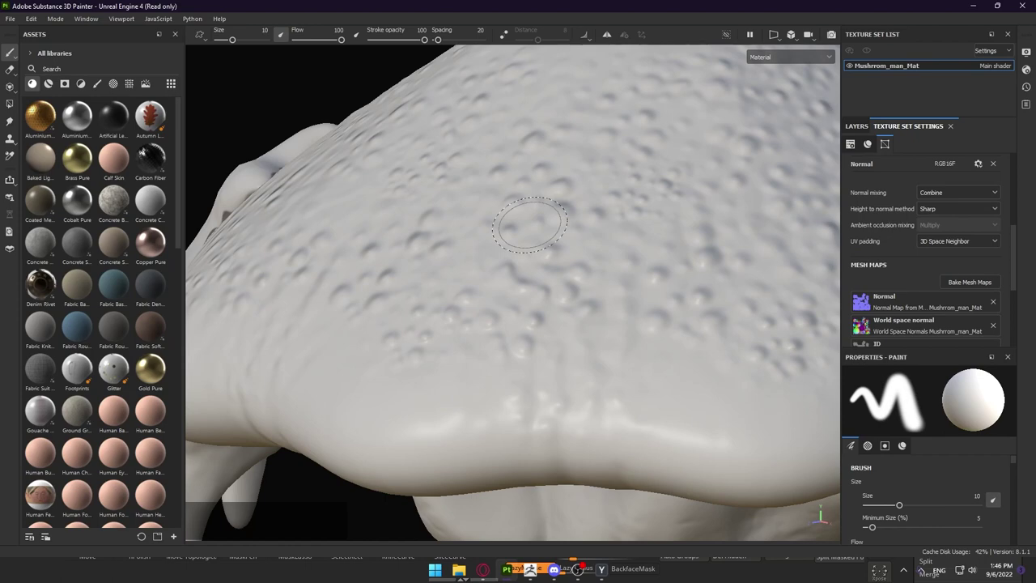
pyautogui.scroll(-3, 530, 224)
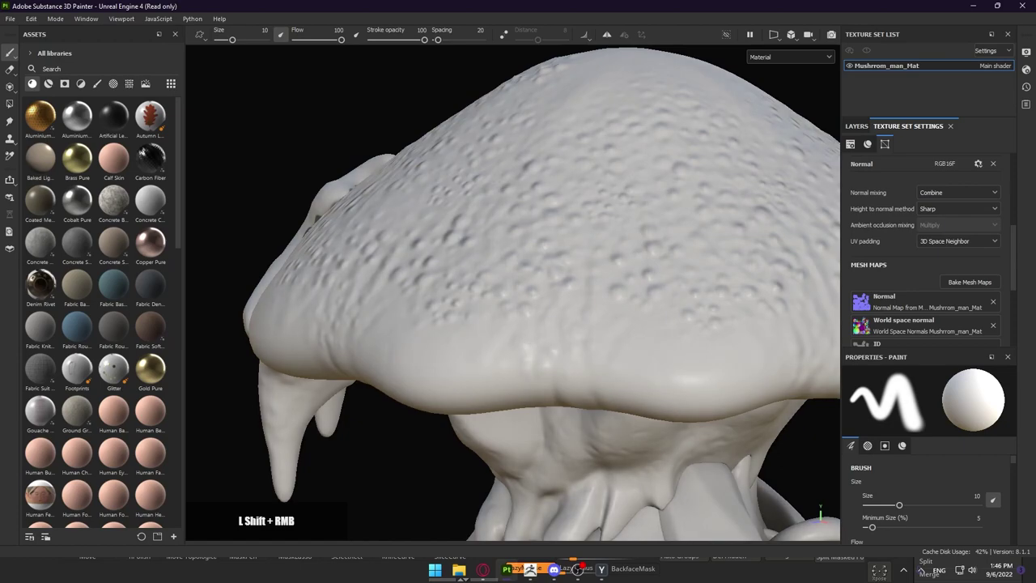
pyautogui.keyDown('alt'); pyautogui.moveTo(582, 190); pyautogui.dragTo(550, 157, button='right'); pyautogui.keyUp('alt')
pyautogui.keyDown('alt'); pyautogui.moveTo(550, 158); pyautogui.dragTo(537, 200, button='middle'); pyautogui.keyUp('alt')
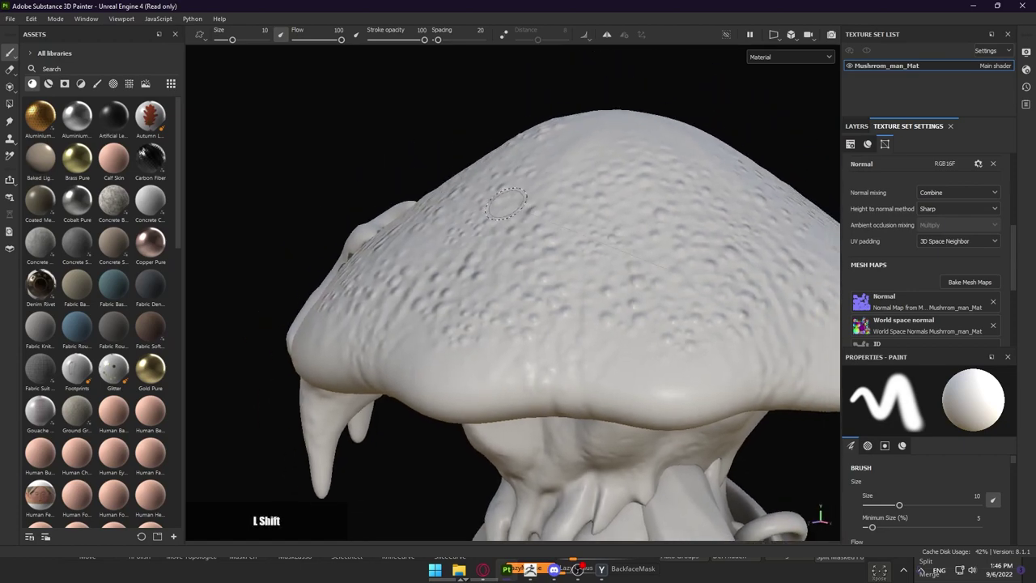
pyautogui.keyDown('shift'); pyautogui.moveTo(502, 200); pyautogui.dragTo(543, 190, button='right'); pyautogui.keyUp('shift')
pyautogui.keyDown('alt'); pyautogui.moveTo(543, 190); pyautogui.dragTo(485, 206); pyautogui.keyUp('alt')
pyautogui.moveTo(485, 206)
pyautogui.keyDown('shift'); pyautogui.mouseDown(button='right')
pyautogui.moveTo(456, 213)
pyautogui.moveTo(492, 201)
pyautogui.moveTo(424, 213)
pyautogui.moveTo(432, 252)
pyautogui.moveTo(463, 269)
pyautogui.moveTo(492, 261)
pyautogui.mouseUp(button='right'); pyautogui.keyUp('shift')
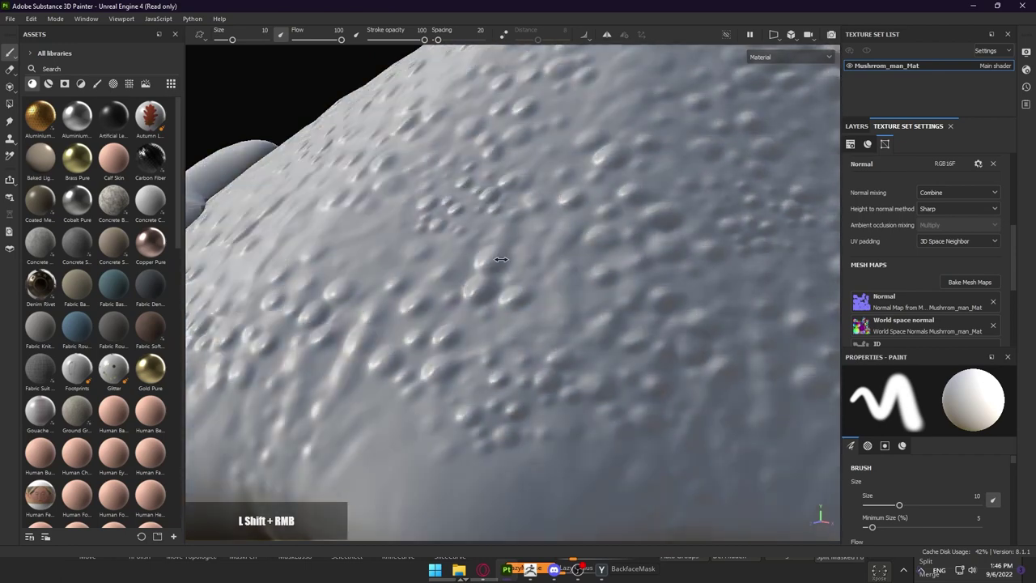
pyautogui.keyDown('alt'); pyautogui.moveTo(493, 261); pyautogui.dragTo(515, 235); pyautogui.keyUp('alt')
pyautogui.keyDown('alt'); pyautogui.moveTo(514, 234); pyautogui.dragTo(485, 185, button='right'); pyautogui.keyUp('alt')
pyautogui.keyDown('alt'); pyautogui.moveTo(485, 184); pyautogui.dragTo(517, 220); pyautogui.keyUp('alt')
pyautogui.keyDown('alt'); pyautogui.moveTo(517, 220); pyautogui.dragTo(513, 210, button='right'); pyautogui.keyUp('alt')
pyautogui.keyDown('alt'); pyautogui.moveTo(513, 211); pyautogui.dragTo(527, 185, button='middle'); pyautogui.keyUp('alt')
pyautogui.keyDown('alt'); pyautogui.moveTo(527, 184); pyautogui.dragTo(581, 164); pyautogui.keyUp('alt')
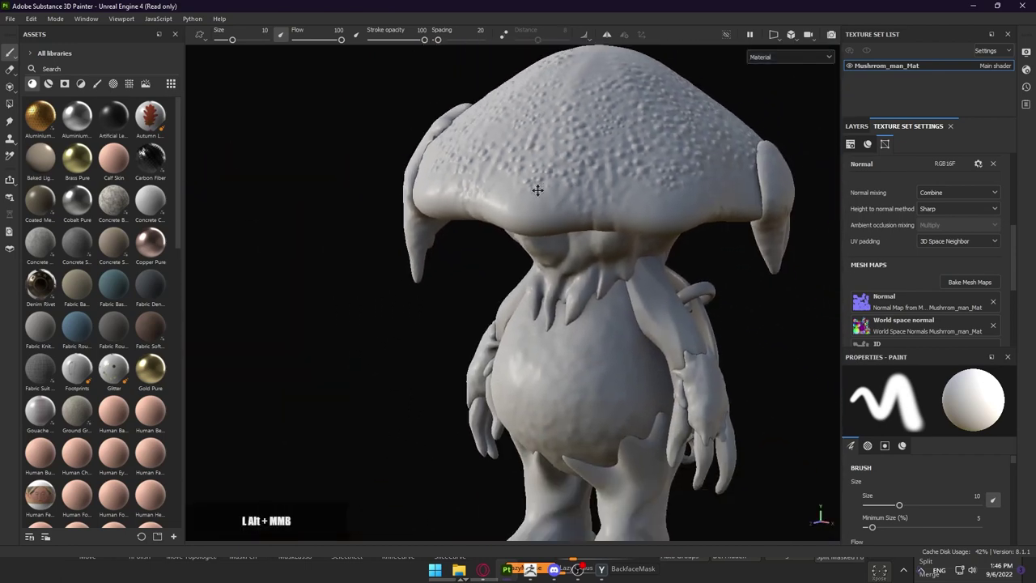
# Inspect the baked surface detail on the character's belly, arms and legs
pyautogui.keyDown('alt'); pyautogui.moveTo(594, 235); pyautogui.dragTo(631, 157, button='middle'); pyautogui.keyUp('alt')
pyautogui.keyDown('alt'); pyautogui.moveTo(631, 157); pyautogui.dragTo(625, 138, button='right'); pyautogui.keyUp('alt')
pyautogui.keyDown('alt'); pyautogui.moveTo(625, 138); pyautogui.dragTo(736, 188); pyautogui.keyUp('alt')
pyautogui.keyDown('alt'); pyautogui.moveTo(737, 187); pyautogui.dragTo(752, 265, button='right'); pyautogui.keyUp('alt')
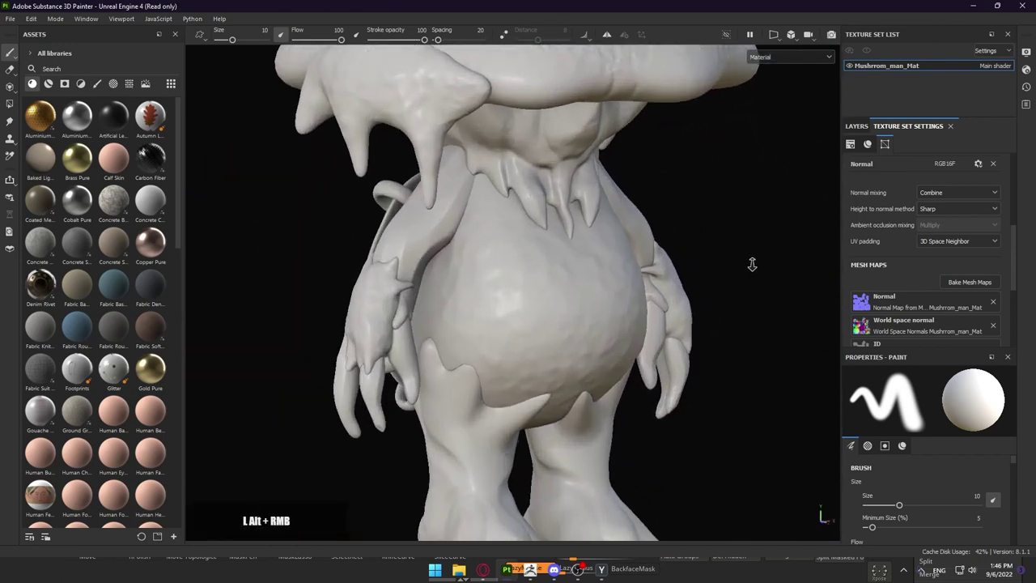
pyautogui.keyDown('alt'); pyautogui.moveTo(537, 260); pyautogui.dragTo(502, 226, button='middle'); pyautogui.keyUp('alt')
pyautogui.keyDown('alt'); pyautogui.moveTo(502, 226); pyautogui.dragTo(482, 221, button='right'); pyautogui.keyUp('alt')
pyautogui.keyDown('alt'); pyautogui.moveTo(482, 222); pyautogui.dragTo(453, 209); pyautogui.keyUp('alt')
pyautogui.keyDown('alt'); pyautogui.moveTo(486, 190); pyautogui.dragTo(493, 284, button='middle'); pyautogui.keyUp('alt')
pyautogui.keyDown('alt'); pyautogui.moveTo(611, 258); pyautogui.dragTo(578, 247); pyautogui.keyUp('alt')
pyautogui.keyDown('alt'); pyautogui.moveTo(578, 247); pyautogui.dragTo(485, 254, button='right'); pyautogui.keyUp('alt')
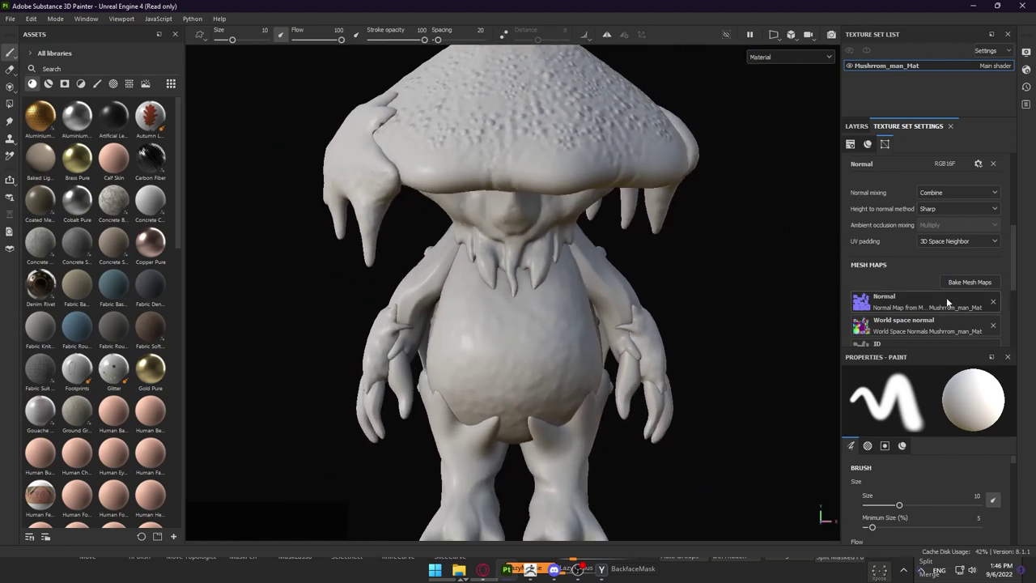
# Review the list of baked mesh maps and view the character's cap and upper body
pyautogui.scroll(-2, 932, 296)
pyautogui.scroll(-1, 915, 285)
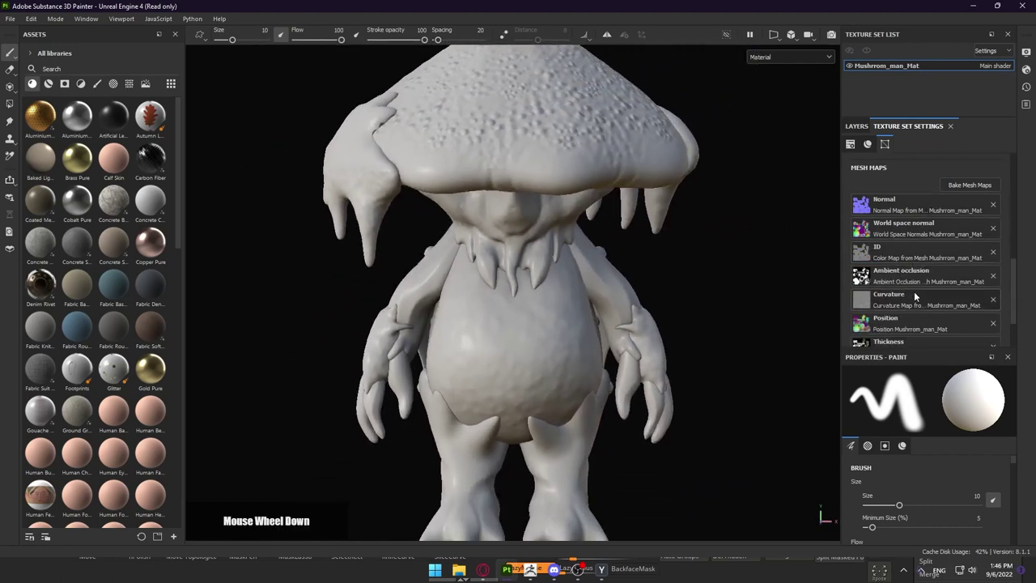
pyautogui.scroll(-1, 916, 284)
pyautogui.scroll(2, 914, 305)
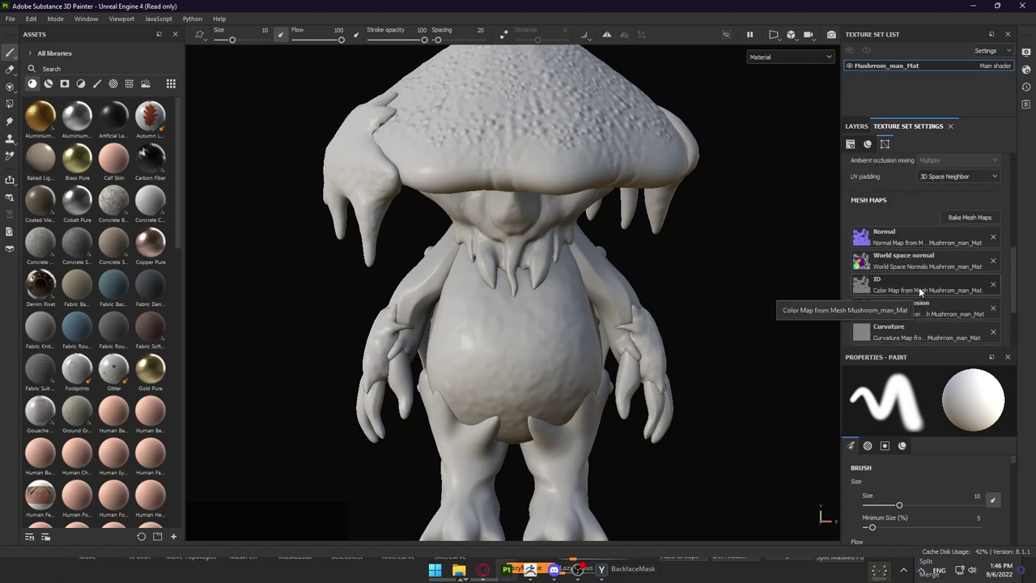
pyautogui.keyDown('alt'); pyautogui.moveTo(624, 234); pyautogui.dragTo(672, 319, button='right'); pyautogui.keyUp('alt')
pyautogui.keyDown('alt'); pyautogui.moveTo(672, 319); pyautogui.dragTo(583, 302); pyautogui.keyUp('alt')
pyautogui.keyDown('alt'); pyautogui.moveTo(583, 303); pyautogui.dragTo(606, 276, button='middle'); pyautogui.keyUp('alt')
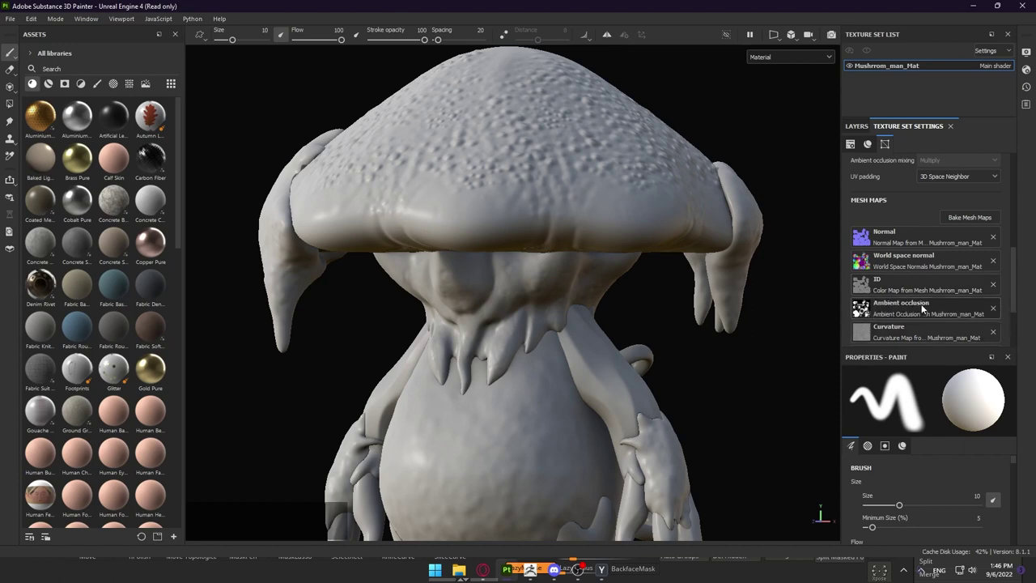
# Examine the contact shading around the neck drips up close from several angles
pyautogui.keyDown('alt'); pyautogui.moveTo(639, 328); pyautogui.dragTo(499, 280); pyautogui.keyUp('alt')
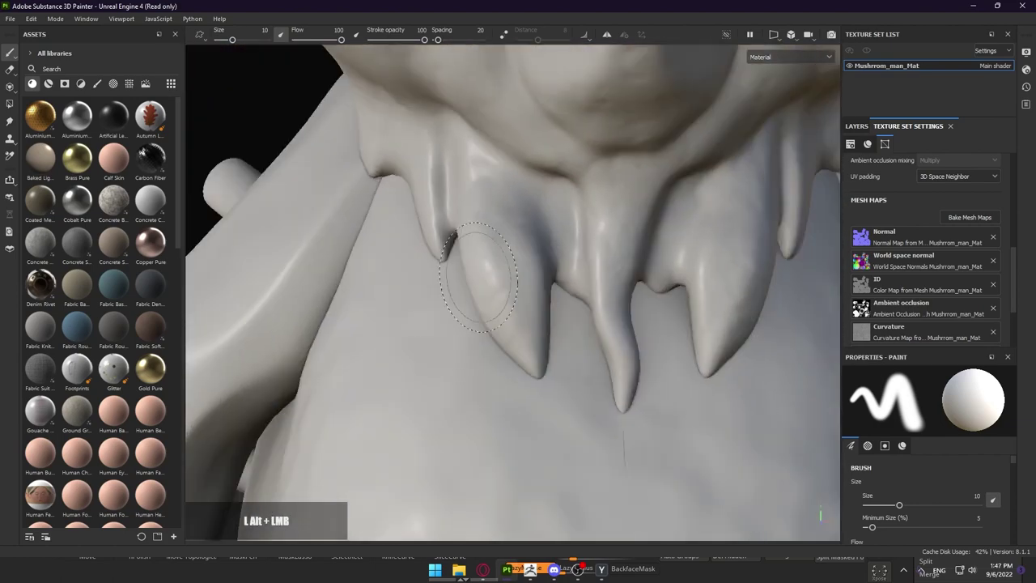
pyautogui.scroll(-2, 550, 280)
pyautogui.keyDown('alt'); pyautogui.moveTo(599, 279); pyautogui.dragTo(543, 283, button='middle'); pyautogui.keyUp('alt')
pyautogui.keyDown('alt'); pyautogui.moveTo(545, 416); pyautogui.dragTo(501, 261, button='middle'); pyautogui.keyUp('alt')
pyautogui.keyDown('alt'); pyautogui.moveTo(501, 261); pyautogui.dragTo(495, 293); pyautogui.keyUp('alt')
pyautogui.scroll(3, 517, 404)
pyautogui.keyDown('alt'); pyautogui.moveTo(522, 429); pyautogui.dragTo(534, 282, button='middle'); pyautogui.keyUp('alt')
pyautogui.scroll(4, 542, 291)
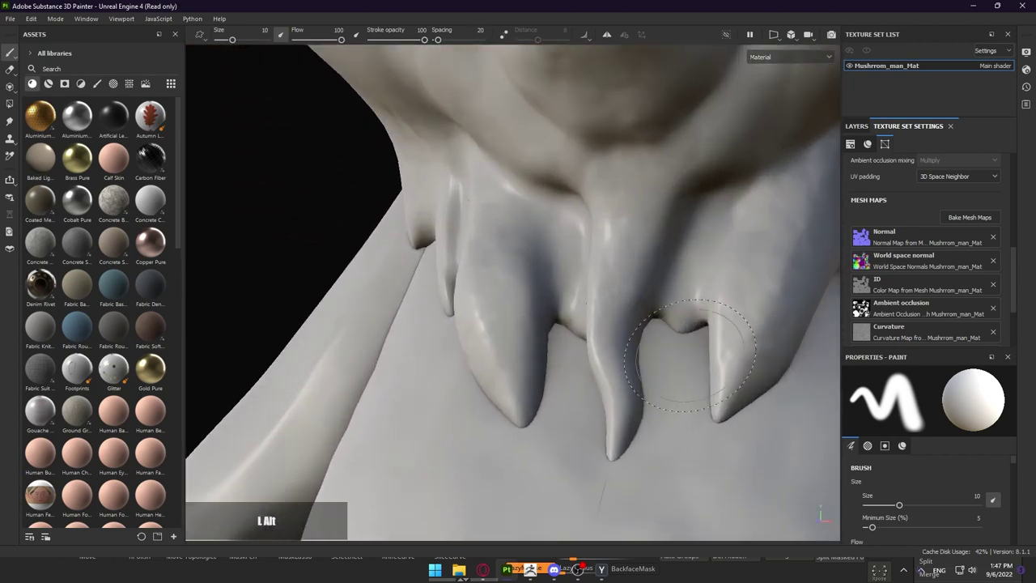
pyautogui.keyDown('alt'); pyautogui.moveTo(619, 329); pyautogui.dragTo(421, 261, button='middle'); pyautogui.keyUp('alt')
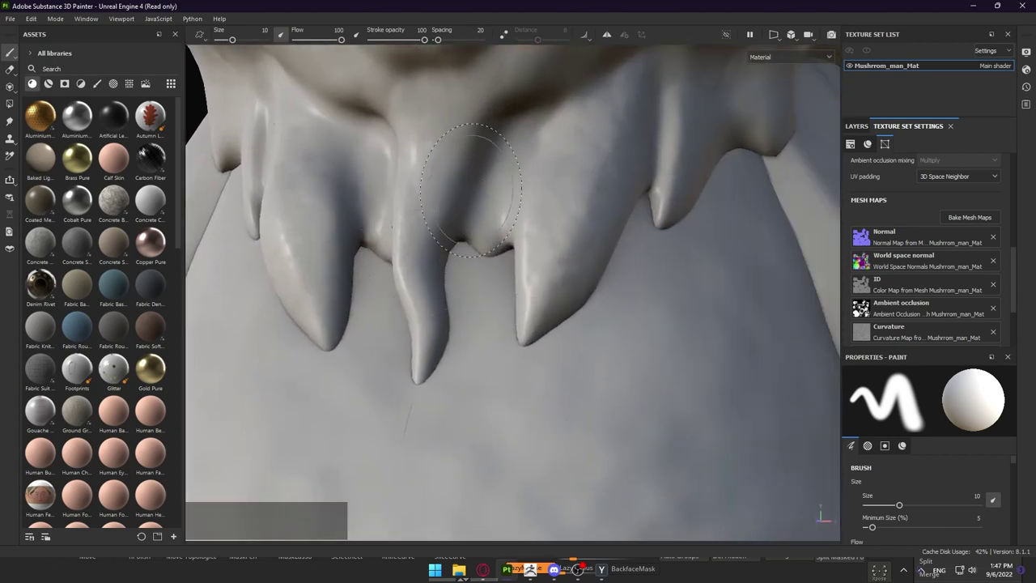
pyautogui.scroll(-4, 557, 295)
pyautogui.keyDown('alt'); pyautogui.moveTo(493, 249); pyautogui.dragTo(591, 260); pyautogui.keyUp('alt')
pyautogui.keyDown('alt'); pyautogui.moveTo(590, 260); pyautogui.dragTo(518, 217, button='middle'); pyautogui.keyUp('alt')
pyautogui.keyDown('alt'); pyautogui.moveTo(518, 217); pyautogui.dragTo(572, 248); pyautogui.keyUp('alt')
pyautogui.keyDown('alt'); pyautogui.moveTo(571, 248); pyautogui.dragTo(636, 334, button='right'); pyautogui.keyUp('alt')
pyautogui.keyDown('alt'); pyautogui.moveTo(474, 285); pyautogui.dragTo(521, 242, button='middle'); pyautogui.keyUp('alt')
pyautogui.keyDown('alt'); pyautogui.moveTo(578, 322); pyautogui.dragTo(518, 462, button='middle'); pyautogui.keyUp('alt')
# Remove the Ambient occlusion map and undo the removal to compare the shading on the neck drips
pyautogui.click(994, 310)
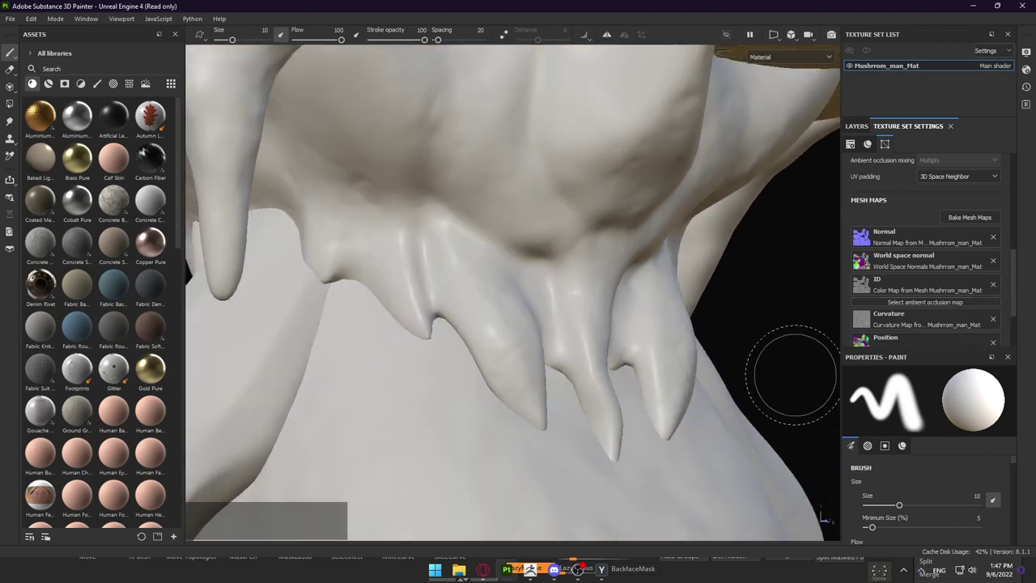
pyautogui.keyDown('alt'); pyautogui.moveTo(563, 338); pyautogui.dragTo(628, 293, button='middle'); pyautogui.keyUp('alt')
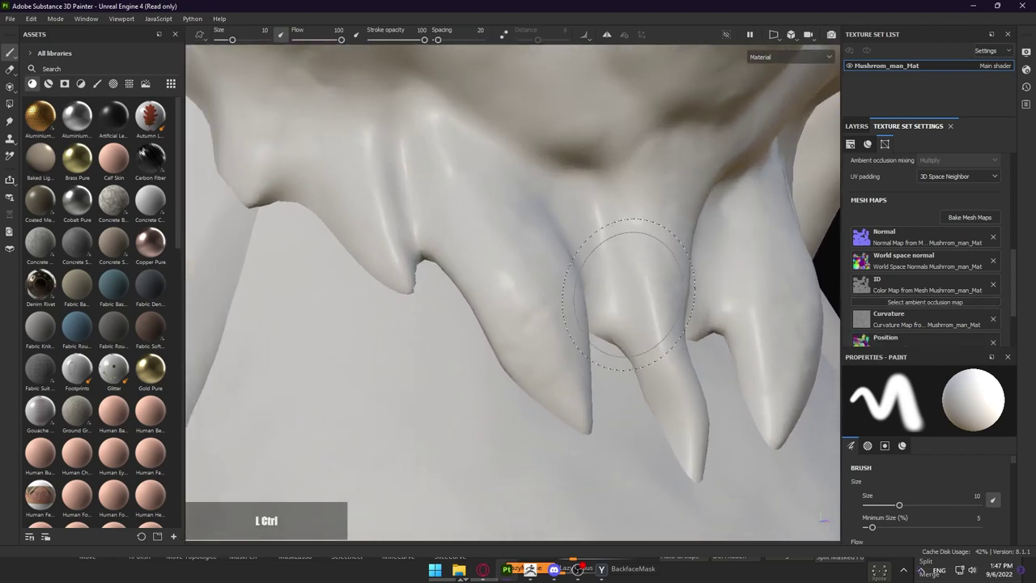
pyautogui.hotkey('ctrl', 'z')
pyautogui.keyDown('alt'); pyautogui.moveTo(516, 277); pyautogui.dragTo(494, 249, button='right'); pyautogui.keyUp('alt')
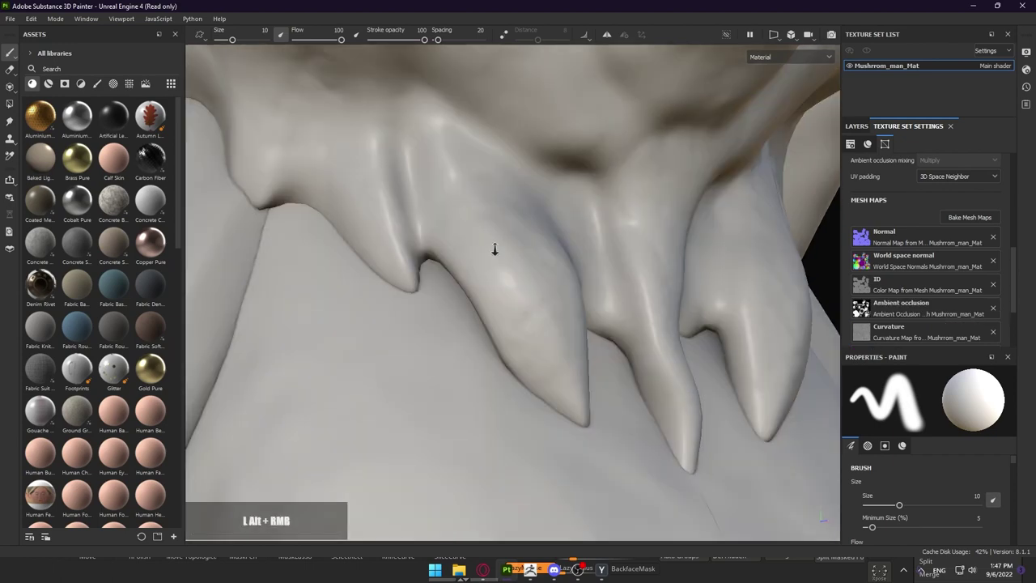
# Inspect the neck drips and the whole character with the ambient occlusion map applied
pyautogui.moveTo(512, 287)
pyautogui.keyDown('alt'); pyautogui.mouseDown()
pyautogui.moveTo(606, 229)
pyautogui.moveTo(495, 289)
pyautogui.mouseUp(); pyautogui.keyUp('alt')
pyautogui.keyDown('alt'); pyautogui.moveTo(494, 289); pyautogui.dragTo(494, 245, button='right'); pyautogui.keyUp('alt')
pyautogui.keyDown('alt'); pyautogui.moveTo(504, 249); pyautogui.dragTo(571, 255, button='middle'); pyautogui.keyUp('alt')
pyautogui.keyDown('alt'); pyautogui.moveTo(571, 255); pyautogui.dragTo(495, 224, button='right'); pyautogui.keyUp('alt')
pyautogui.keyDown('alt'); pyautogui.moveTo(441, 235); pyautogui.dragTo(477, 293); pyautogui.keyUp('alt')
pyautogui.keyDown('alt'); pyautogui.moveTo(489, 298); pyautogui.dragTo(437, 312, button='middle'); pyautogui.keyUp('alt')
pyautogui.keyDown('alt'); pyautogui.moveTo(437, 312); pyautogui.dragTo(396, 322); pyautogui.keyUp('alt')
pyautogui.keyDown('alt'); pyautogui.moveTo(455, 325); pyautogui.dragTo(494, 295, button='middle'); pyautogui.keyUp('alt')
pyautogui.keyDown('alt'); pyautogui.moveTo(493, 294); pyautogui.dragTo(369, 259, button='right'); pyautogui.keyUp('alt')
pyautogui.keyDown('alt'); pyautogui.moveTo(370, 258); pyautogui.dragTo(348, 308, button='middle'); pyautogui.keyUp('alt')
pyautogui.keyDown('alt'); pyautogui.moveTo(461, 283); pyautogui.dragTo(620, 257); pyautogui.keyUp('alt')
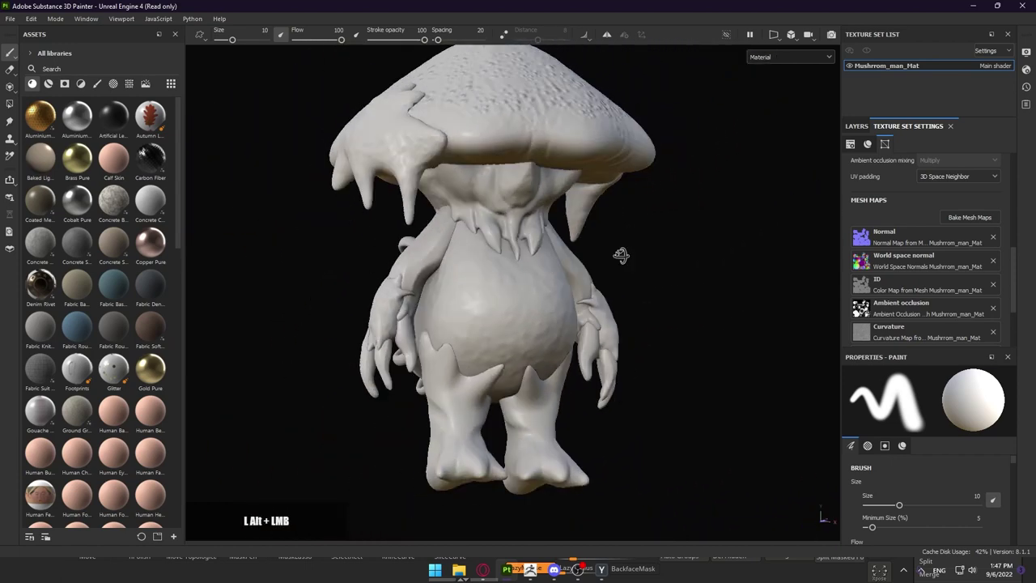
pyautogui.keyDown('alt'); pyautogui.moveTo(534, 280); pyautogui.dragTo(421, 251, button='right'); pyautogui.keyUp('alt')
# Review the remaining mesh maps from Curvature to Height and view the character under rotated lighting
pyautogui.scroll(-2, 923, 275)
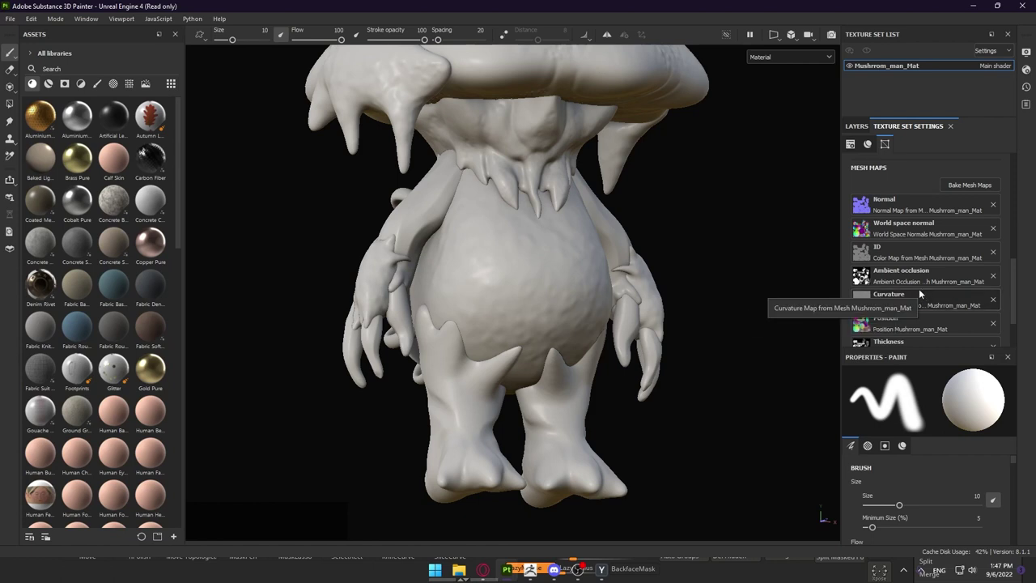
pyautogui.scroll(-2, 926, 264)
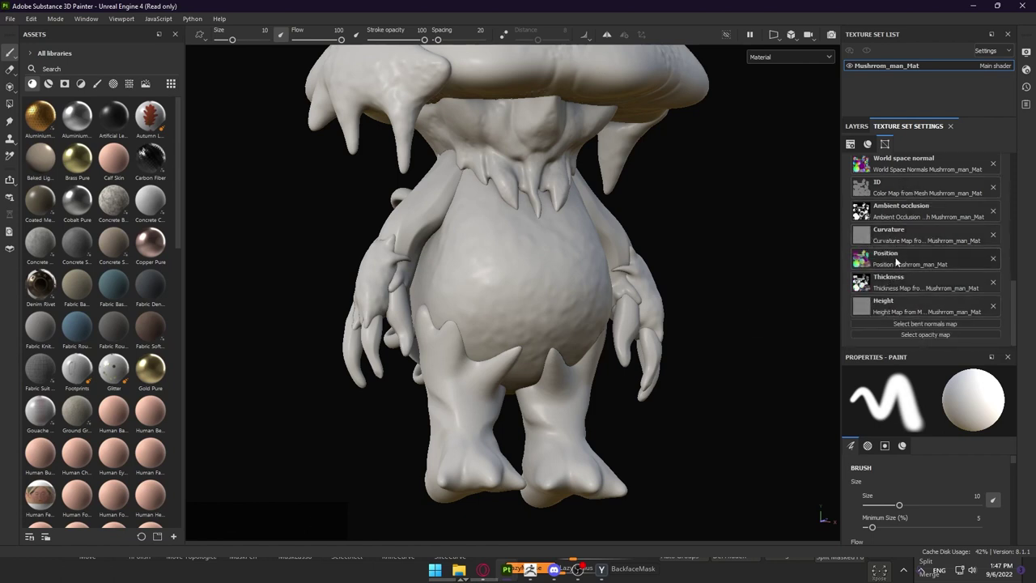
pyautogui.scroll(1, 920, 269)
pyautogui.scroll(-1, 922, 266)
pyautogui.scroll(3, 918, 293)
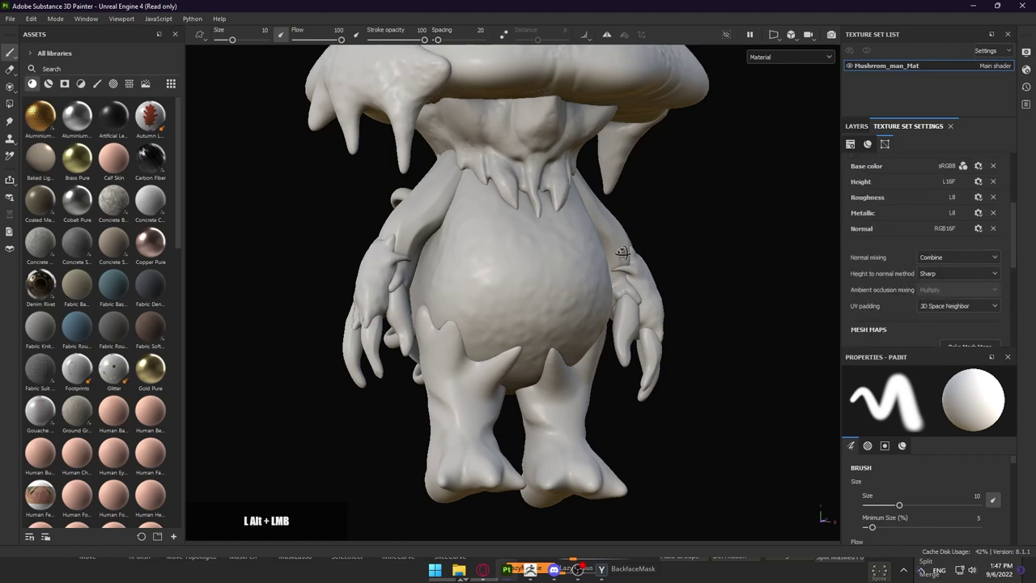
pyautogui.keyDown('alt'); pyautogui.moveTo(615, 291); pyautogui.dragTo(473, 278); pyautogui.keyUp('alt')
pyautogui.keyDown('alt'); pyautogui.moveTo(473, 277); pyautogui.dragTo(495, 322, button='right'); pyautogui.keyUp('alt')
pyautogui.keyDown('alt'); pyautogui.moveTo(495, 322); pyautogui.dragTo(617, 301); pyautogui.keyUp('alt')
pyautogui.keyDown('alt'); pyautogui.moveTo(543, 302); pyautogui.dragTo(496, 288, button='right'); pyautogui.keyUp('alt')
pyautogui.keyDown('alt'); pyautogui.moveTo(496, 288); pyautogui.dragTo(524, 289); pyautogui.keyUp('alt')
pyautogui.keyDown('shift'); pyautogui.moveTo(525, 271); pyautogui.dragTo(605, 275, button='right'); pyautogui.keyUp('shift')
# Show the 3D and UV views side by side and inspect the cap's UV island up close
pyautogui.press('F1')
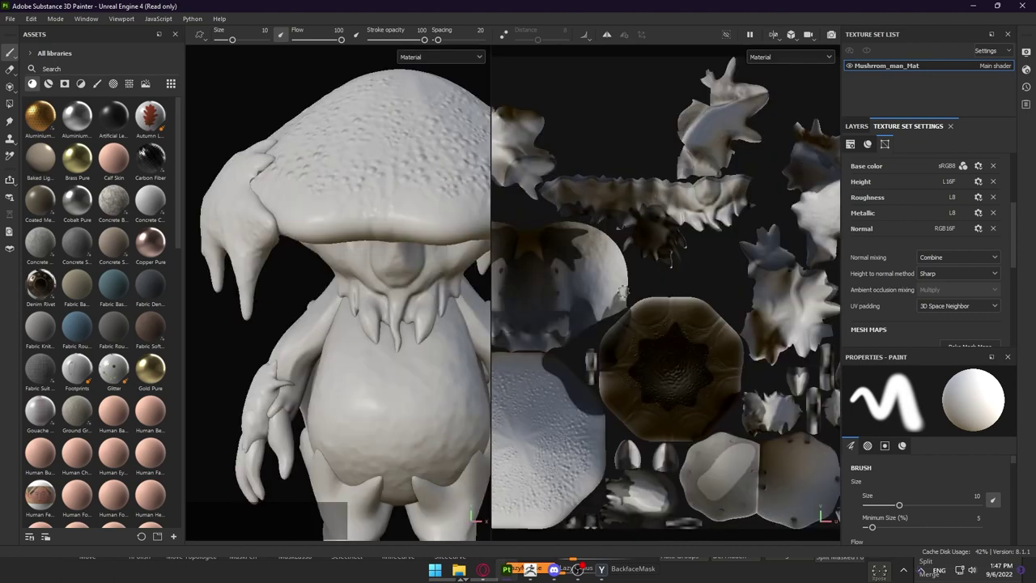
pyautogui.keyDown('alt'); pyautogui.moveTo(401, 293); pyautogui.dragTo(409, 315, button='right'); pyautogui.keyUp('alt')
pyautogui.keyDown('alt'); pyautogui.moveTo(617, 309); pyautogui.dragTo(661, 287, button='middle'); pyautogui.keyUp('alt')
pyautogui.keyDown('alt'); pyautogui.moveTo(428, 306); pyautogui.dragTo(370, 300); pyautogui.keyUp('alt')
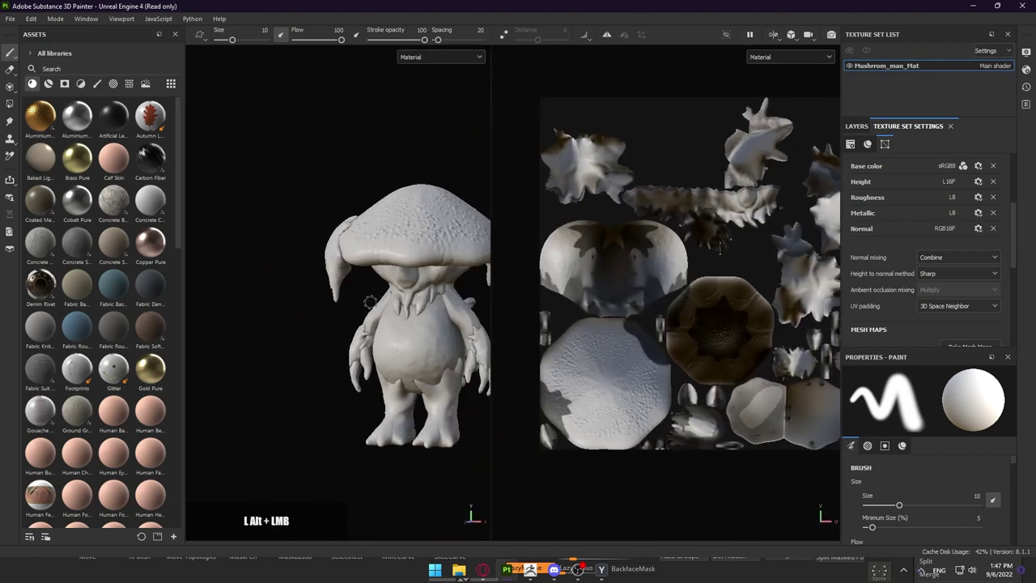
pyautogui.keyDown('alt'); pyautogui.moveTo(370, 301); pyautogui.dragTo(301, 302, button='middle'); pyautogui.keyUp('alt')
pyautogui.keyDown('alt'); pyautogui.moveTo(301, 302); pyautogui.dragTo(352, 314, button='right'); pyautogui.keyUp('alt')
pyautogui.moveTo(709, 314)
pyautogui.keyDown('alt'); pyautogui.mouseDown(button='right')
pyautogui.moveTo(562, 314)
pyautogui.moveTo(704, 324)
pyautogui.mouseUp(button='right'); pyautogui.keyUp('alt')
pyautogui.keyDown('alt'); pyautogui.moveTo(704, 324); pyautogui.dragTo(720, 197, button='middle'); pyautogui.keyUp('alt')
pyautogui.keyDown('alt'); pyautogui.moveTo(614, 250); pyautogui.dragTo(559, 290, button='right'); pyautogui.keyUp('alt')
pyautogui.keyDown('alt'); pyautogui.moveTo(558, 290); pyautogui.dragTo(611, 283, button='middle'); pyautogui.keyUp('alt')
pyautogui.scroll(2, 611, 283)
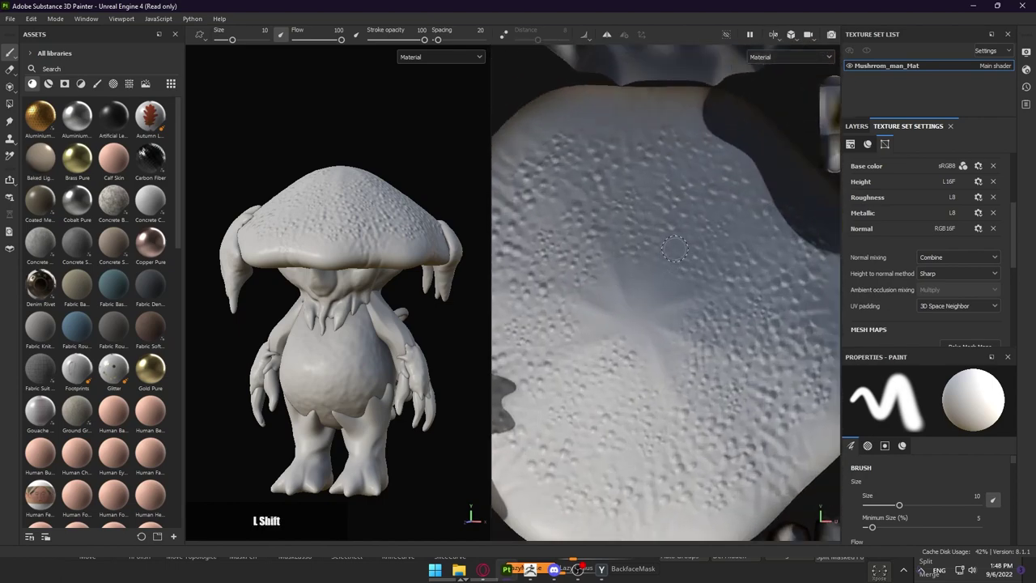
pyautogui.moveTo(711, 250)
pyautogui.keyDown('shift'); pyautogui.mouseDown(button='right')
pyautogui.moveTo(735, 250)
pyautogui.moveTo(716, 250)
pyautogui.mouseUp(button='right'); pyautogui.keyUp('shift')
# Examine the cap and its underside in 3D beside the UV layout while rotating the lighting
pyautogui.keyDown('alt'); pyautogui.moveTo(382, 304); pyautogui.dragTo(265, 305); pyautogui.keyUp('alt')
pyautogui.keyDown('alt'); pyautogui.moveTo(265, 305); pyautogui.dragTo(279, 344, button='middle'); pyautogui.keyUp('alt')
pyautogui.keyDown('alt'); pyautogui.moveTo(279, 344); pyautogui.dragTo(353, 306, button='right'); pyautogui.keyUp('alt')
pyautogui.keyDown('alt'); pyautogui.moveTo(352, 306); pyautogui.dragTo(479, 264); pyautogui.keyUp('alt')
pyautogui.keyDown('alt'); pyautogui.moveTo(482, 264); pyautogui.dragTo(308, 280, button='right'); pyautogui.keyUp('alt')
pyautogui.keyDown('alt'); pyautogui.moveTo(307, 280); pyautogui.dragTo(427, 282, button='middle'); pyautogui.keyUp('alt')
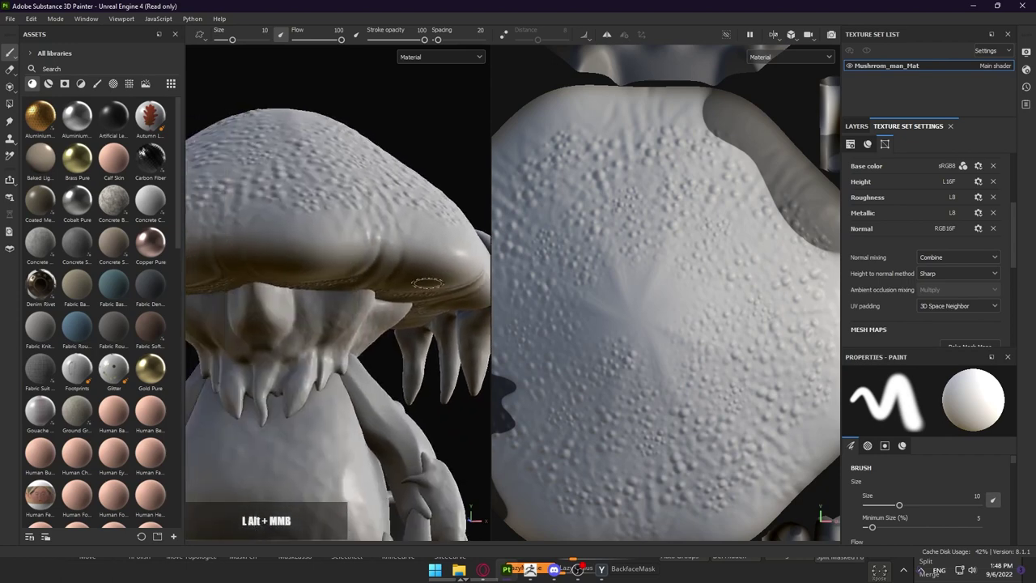
pyautogui.keyDown('alt'); pyautogui.moveTo(427, 283); pyautogui.dragTo(364, 302, button='right'); pyautogui.keyUp('alt')
pyautogui.keyDown('alt'); pyautogui.moveTo(364, 303); pyautogui.dragTo(388, 299); pyautogui.keyUp('alt')
pyautogui.keyDown('shift'); pyautogui.moveTo(736, 300); pyautogui.dragTo(735, 300, button='right'); pyautogui.keyUp('shift')
pyautogui.keyDown('alt'); pyautogui.moveTo(735, 301); pyautogui.dragTo(684, 268, button='middle'); pyautogui.keyUp('alt')
# Return to the 3D-only view and look over the whole character from the front
pyautogui.press('F2')
pyautogui.keyDown('alt'); pyautogui.moveTo(461, 287); pyautogui.dragTo(512, 322); pyautogui.keyUp('alt')
pyautogui.keyDown('alt'); pyautogui.moveTo(511, 322); pyautogui.dragTo(781, 361, button='right'); pyautogui.keyUp('alt')
pyautogui.keyDown('alt'); pyautogui.moveTo(781, 361); pyautogui.dragTo(776, 297, button='middle'); pyautogui.keyUp('alt')
pyautogui.keyDown('alt'); pyautogui.moveTo(777, 297); pyautogui.dragTo(389, 298, button='right'); pyautogui.keyUp('alt')
pyautogui.keyDown('alt'); pyautogui.moveTo(679, 261); pyautogui.dragTo(666, 285); pyautogui.keyUp('alt')
# Remove all the baked mesh maps from Normal through Height and open the mesh map baking settings
pyautogui.scroll(-4, 912, 284)
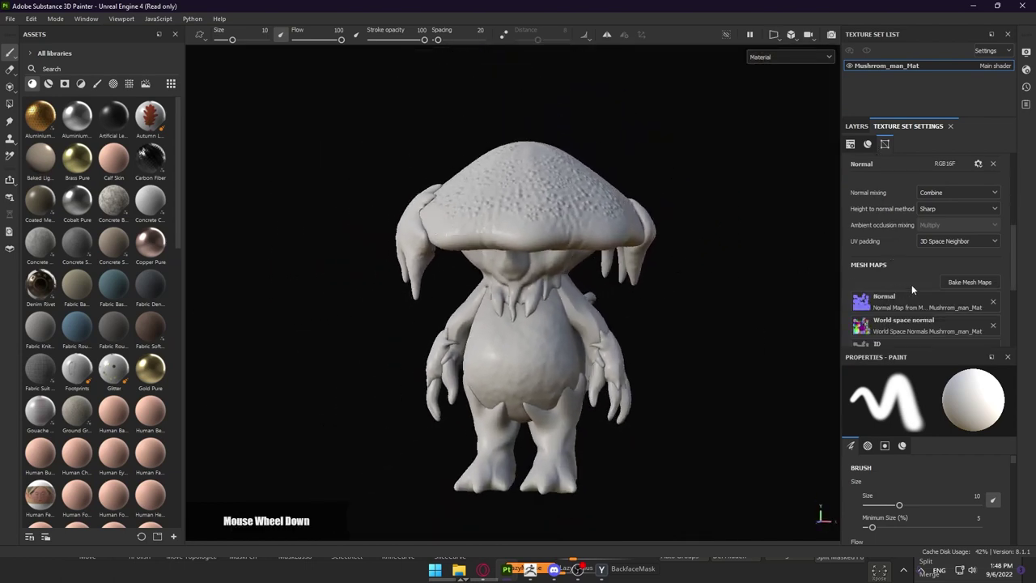
pyautogui.click(968, 218)
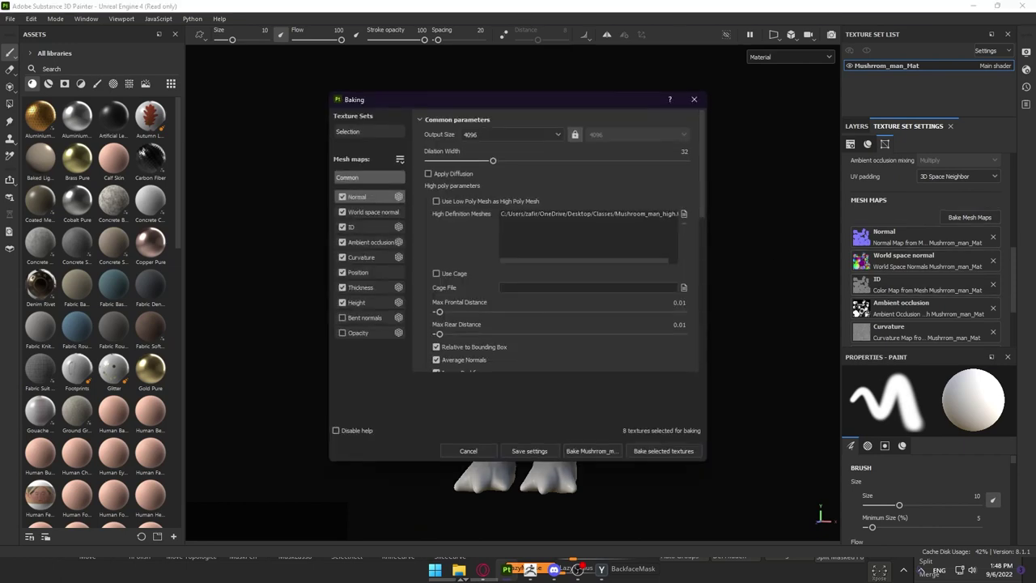
pyautogui.click(693, 99)
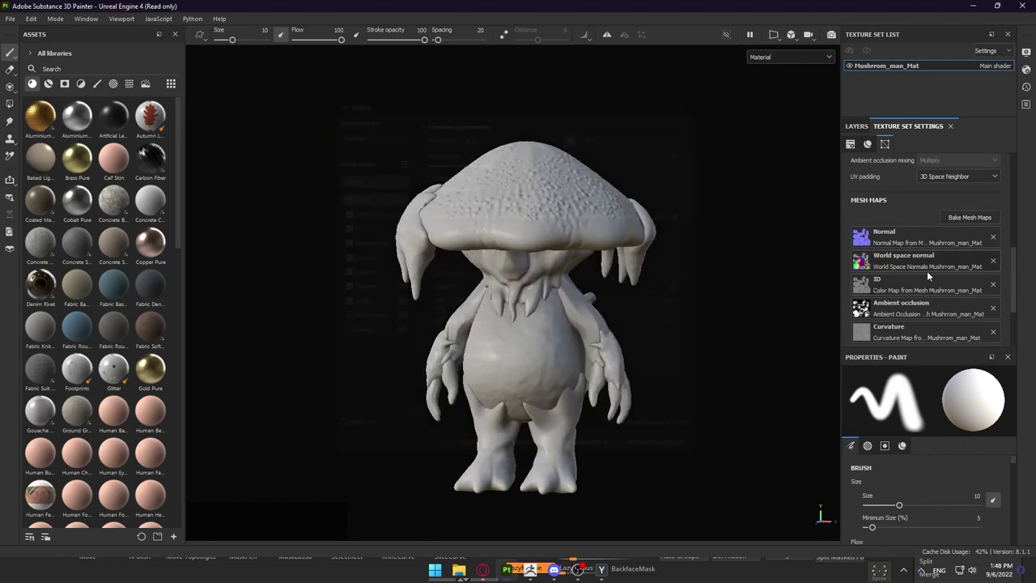
pyautogui.click(993, 236)
pyautogui.click(992, 247)
pyautogui.click(993, 257)
pyautogui.click(993, 270)
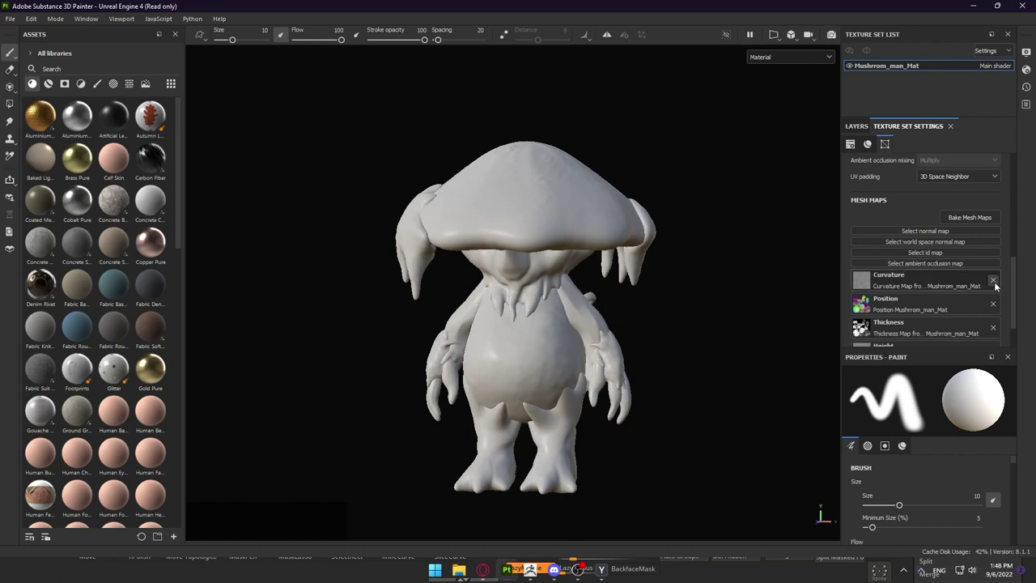
pyautogui.click(993, 281)
pyautogui.click(993, 292)
pyautogui.click(993, 302)
pyautogui.click(971, 218)
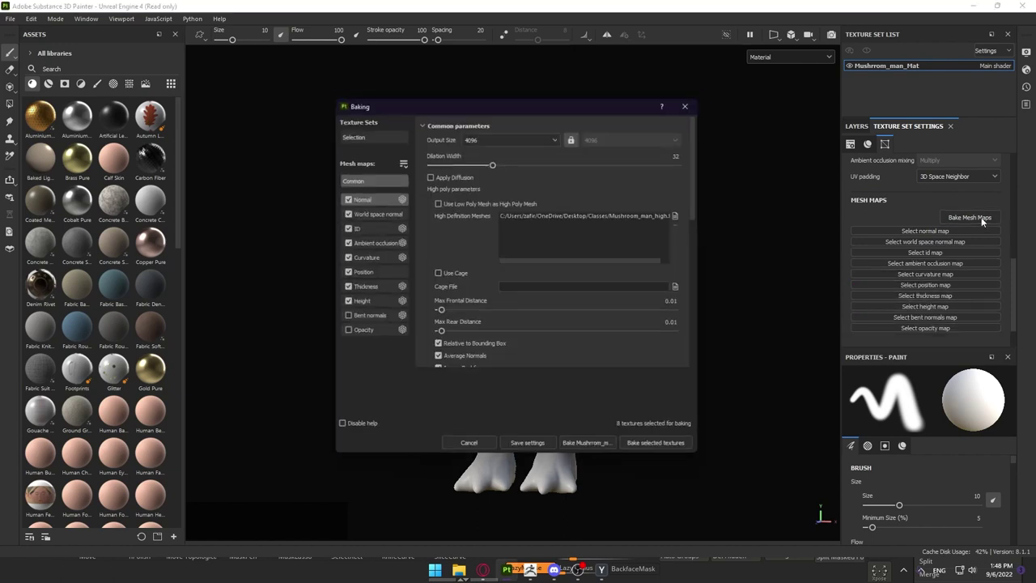
pyautogui.moveTo(592, 105); pyautogui.dragTo(780, 122)
# Switch to ZBrush and examine the low-poly mushroom character from several angles
pyautogui.hotkey('alt', 'Tab')
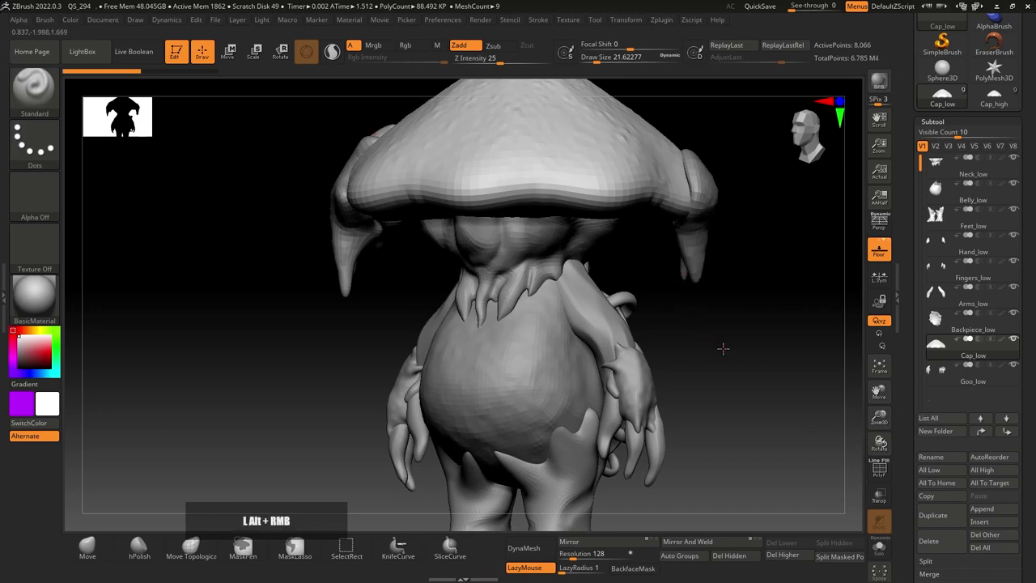
pyautogui.keyDown('alt'); pyautogui.moveTo(722, 348); pyautogui.dragTo(722, 333, button='right'); pyautogui.keyUp('alt')
pyautogui.moveTo(721, 333); pyautogui.dragTo(628, 333)
pyautogui.moveTo(628, 333); pyautogui.dragTo(656, 331, button='right')
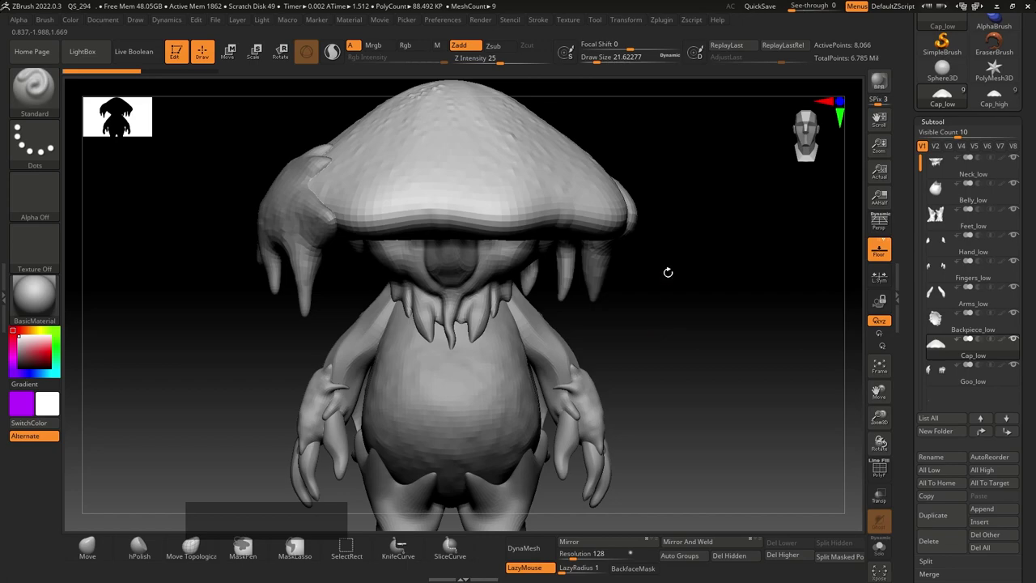
pyautogui.moveTo(661, 288)
pyautogui.mouseDown()
pyautogui.moveTo(669, 297)
pyautogui.moveTo(607, 296)
pyautogui.mouseUp()
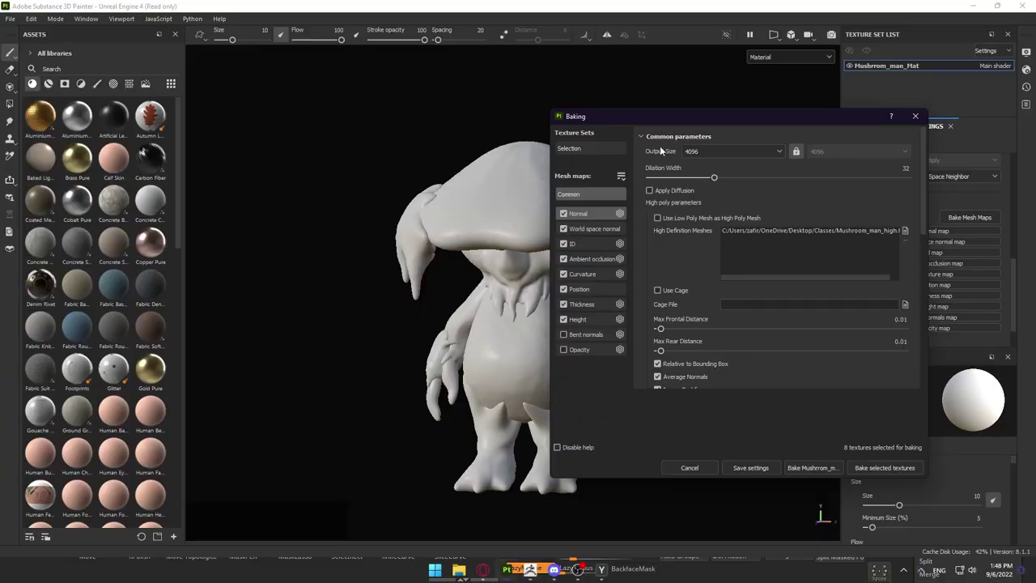
# In Substance 3D Painter, clear the high definition mesh, enable Use Low Poly Mesh as High Poly Mesh, and bake the Mushrrom_man_Mat maps
pyautogui.moveTo(706, 117); pyautogui.dragTo(632, 85)
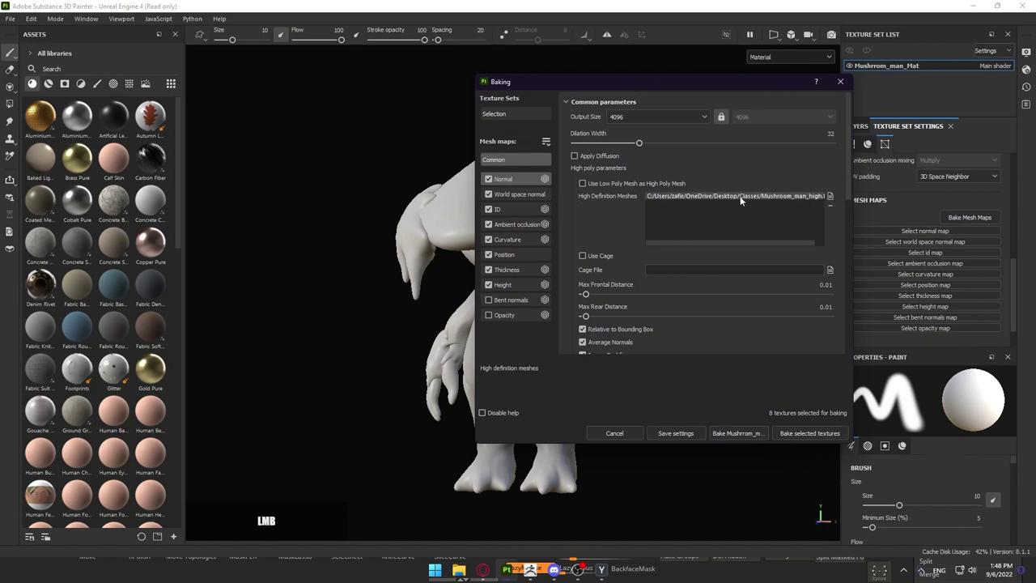
pyautogui.click(830, 206)
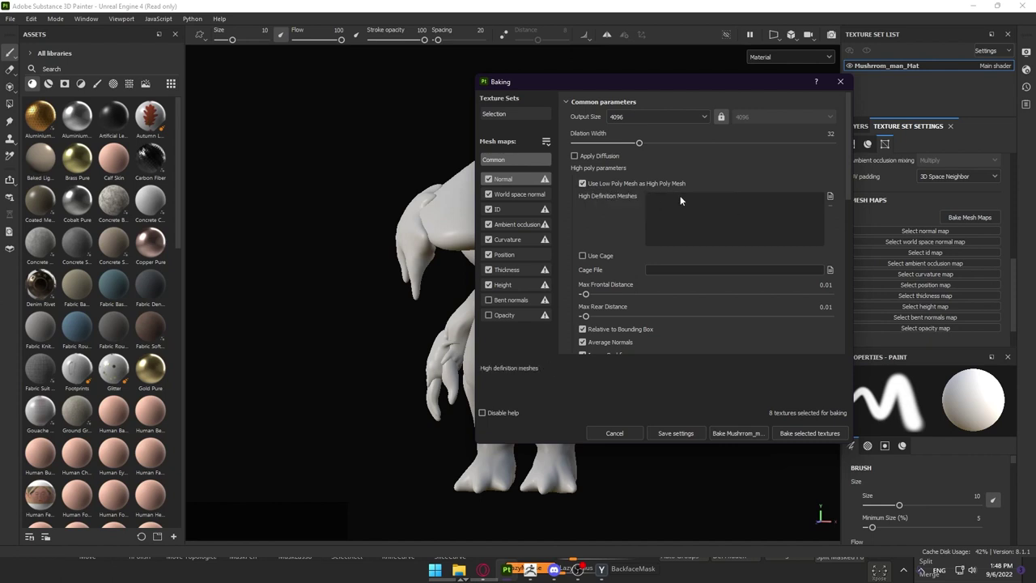
pyautogui.click(735, 434)
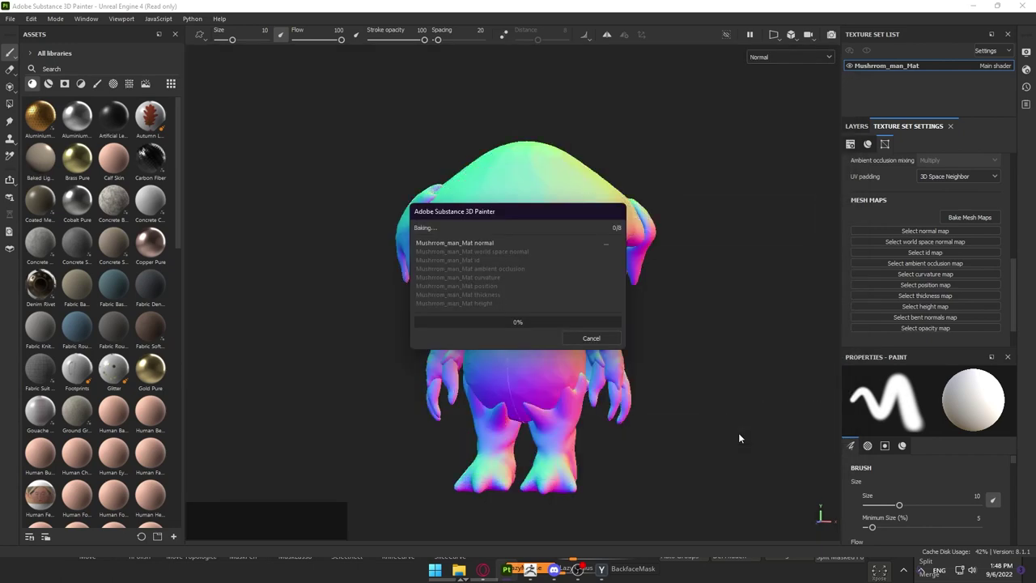
# Dismiss the finished low-poly bake and examine its result on the cap and the drips under the face up close
pyautogui.moveTo(525, 217); pyautogui.dragTo(776, 205)
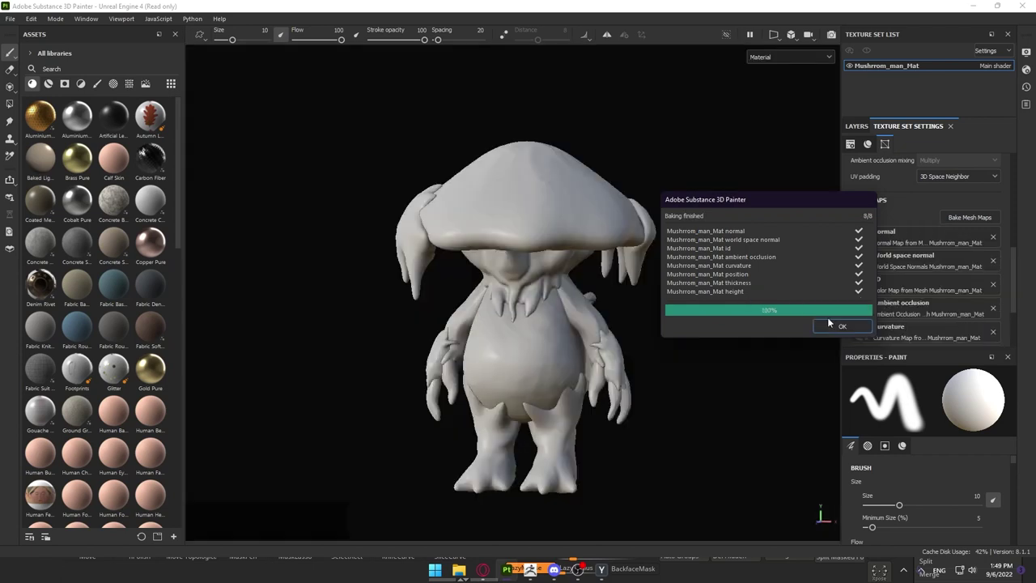
pyautogui.click(842, 326)
pyautogui.keyDown('alt'); pyautogui.moveTo(518, 311); pyautogui.dragTo(563, 314, button='right'); pyautogui.keyUp('alt')
pyautogui.keyDown('alt'); pyautogui.moveTo(564, 314); pyautogui.dragTo(518, 333); pyautogui.keyUp('alt')
pyautogui.keyDown('alt'); pyautogui.moveTo(518, 333); pyautogui.dragTo(495, 307, button='right'); pyautogui.keyUp('alt')
pyautogui.keyDown('alt'); pyautogui.moveTo(558, 186); pyautogui.dragTo(517, 347, button='middle'); pyautogui.keyUp('alt')
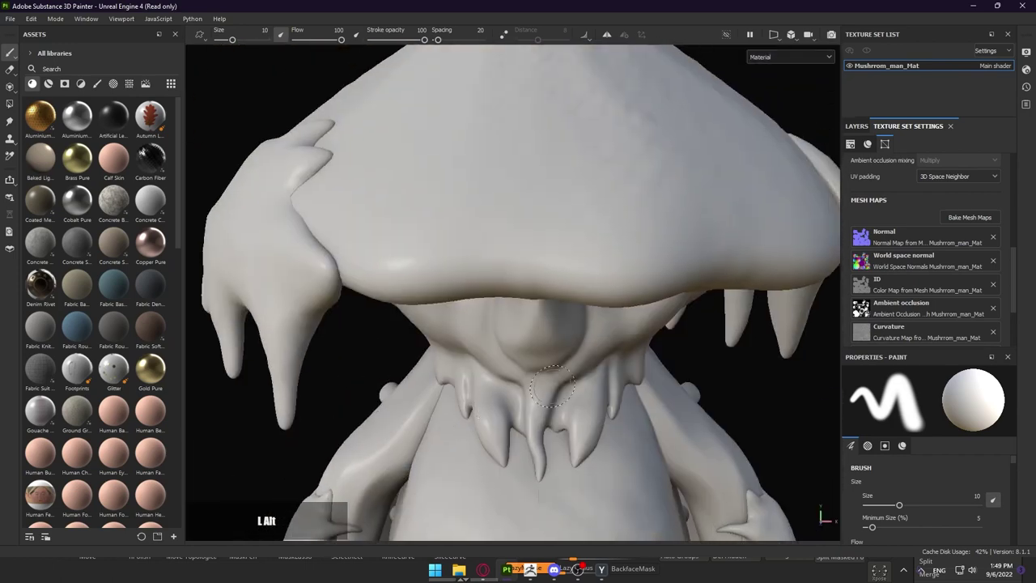
pyautogui.keyDown('alt'); pyautogui.moveTo(518, 348); pyautogui.dragTo(495, 344, button='right'); pyautogui.keyUp('alt')
pyautogui.keyDown('alt'); pyautogui.moveTo(505, 344); pyautogui.dragTo(481, 374); pyautogui.keyUp('alt')
pyautogui.keyDown('alt'); pyautogui.moveTo(481, 374); pyautogui.dragTo(259, 303, button='right'); pyautogui.keyUp('alt')
pyautogui.keyDown('alt'); pyautogui.moveTo(421, 283); pyautogui.dragTo(392, 299, button='middle'); pyautogui.keyUp('alt')
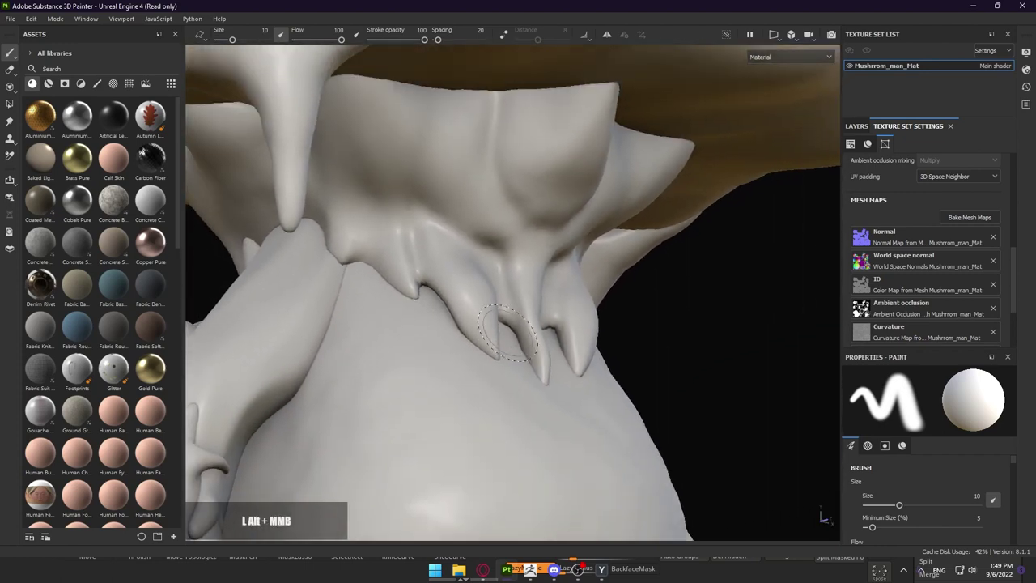
# Examine the low-poly bake around the neck drips, belly and arms from several angles, ending at the front
pyautogui.keyDown('alt'); pyautogui.moveTo(391, 299); pyautogui.dragTo(365, 326); pyautogui.keyUp('alt')
pyautogui.keyDown('alt'); pyautogui.moveTo(457, 320); pyautogui.dragTo(434, 321, button='right'); pyautogui.keyUp('alt')
pyautogui.keyDown('alt'); pyautogui.moveTo(434, 321); pyautogui.dragTo(401, 346); pyautogui.keyUp('alt')
pyautogui.keyDown('alt'); pyautogui.moveTo(518, 345); pyautogui.dragTo(469, 344, button='right'); pyautogui.keyUp('alt')
pyautogui.keyDown('alt'); pyautogui.moveTo(548, 336); pyautogui.dragTo(543, 353, button='middle'); pyautogui.keyUp('alt')
pyautogui.keyDown('alt'); pyautogui.moveTo(542, 352); pyautogui.dragTo(489, 348, button='right'); pyautogui.keyUp('alt')
pyautogui.keyDown('alt'); pyautogui.moveTo(488, 348); pyautogui.dragTo(458, 330); pyautogui.keyUp('alt')
pyautogui.keyDown('alt'); pyautogui.moveTo(458, 330); pyautogui.dragTo(418, 324, button='right'); pyautogui.keyUp('alt')
pyautogui.keyDown('alt'); pyautogui.moveTo(471, 325); pyautogui.dragTo(458, 292, button='middle'); pyautogui.keyUp('alt')
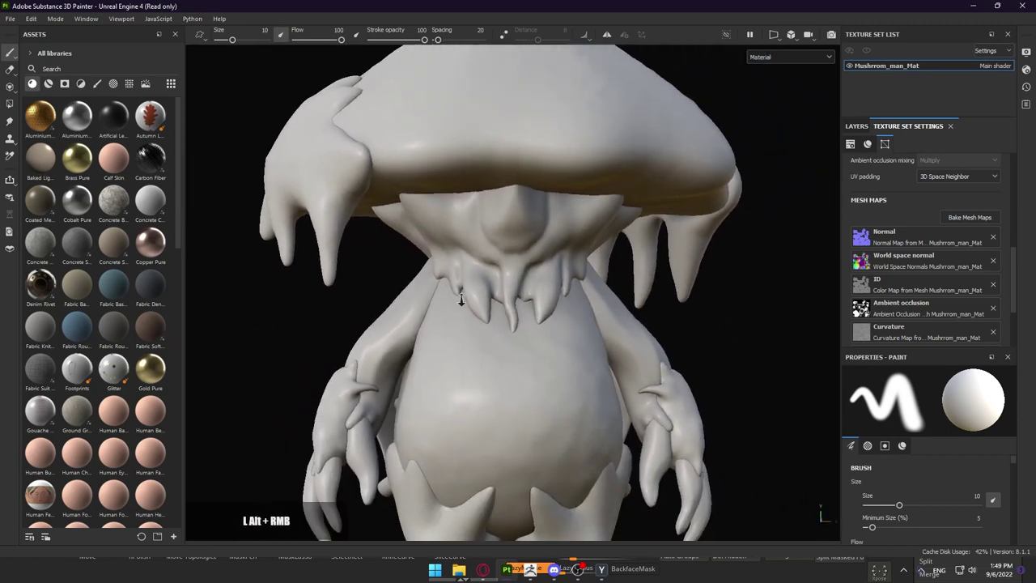
pyautogui.keyDown('alt'); pyautogui.moveTo(458, 291); pyautogui.dragTo(433, 296, button='right'); pyautogui.keyUp('alt')
pyautogui.keyDown('alt'); pyautogui.moveTo(453, 301); pyautogui.dragTo(479, 307); pyautogui.keyUp('alt')
# Load Mushroom_man_high.fbx as the high definition mesh and bake the Mushrrom_man_Mat maps
pyautogui.click(968, 217)
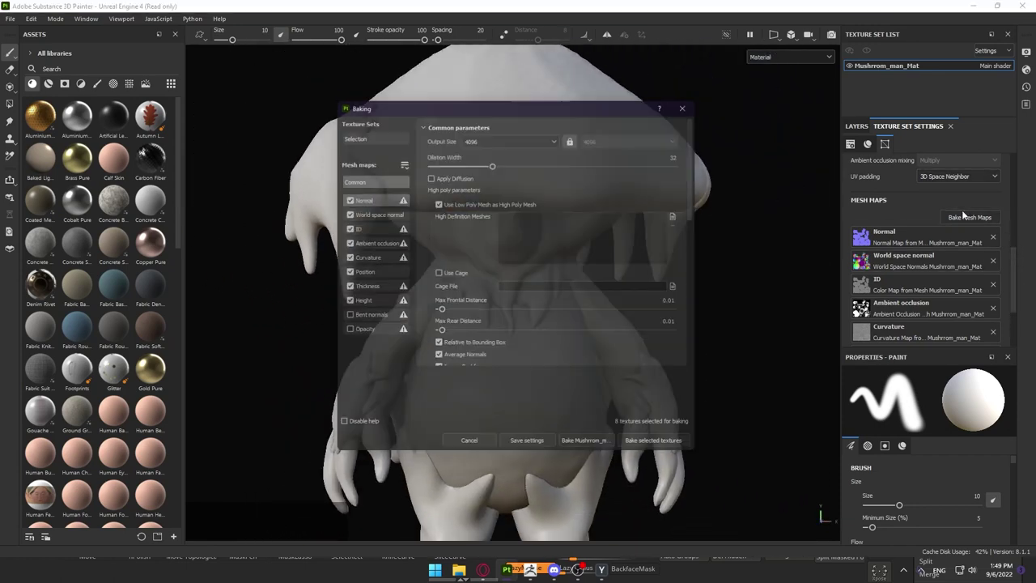
pyautogui.moveTo(533, 100); pyautogui.dragTo(791, 107)
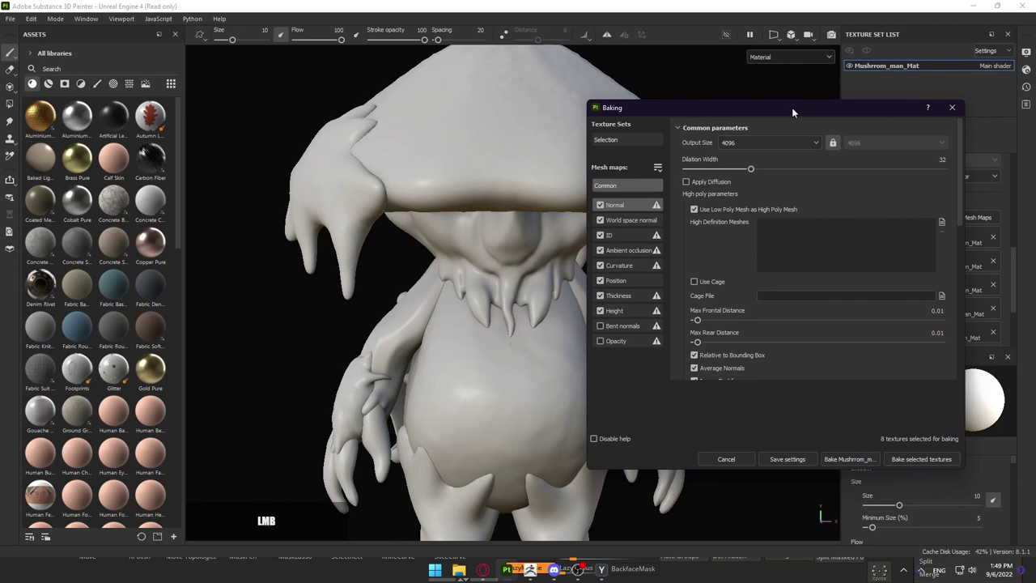
pyautogui.click(940, 216)
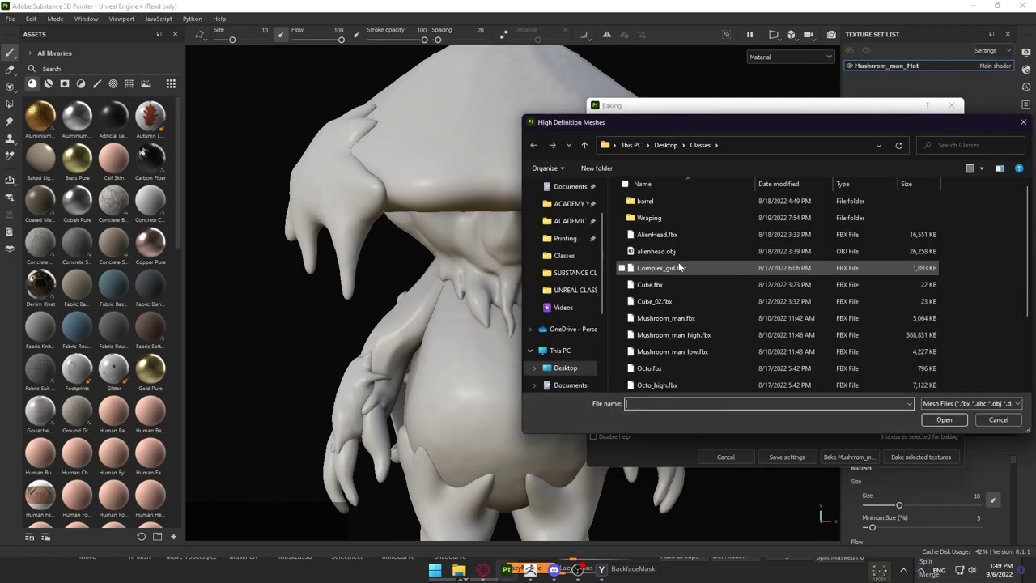
pyautogui.doubleClick(673, 334)
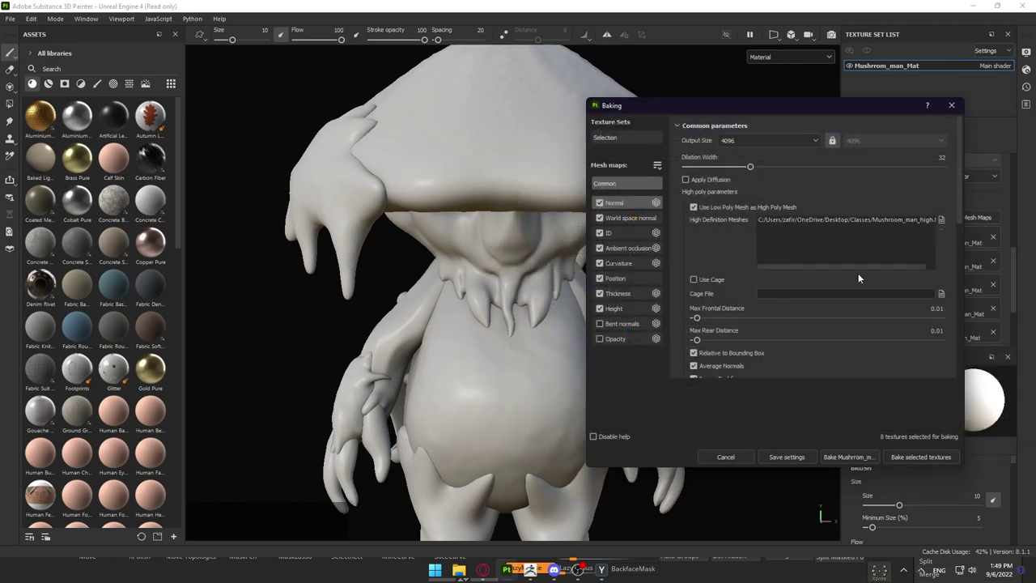
pyautogui.click(841, 457)
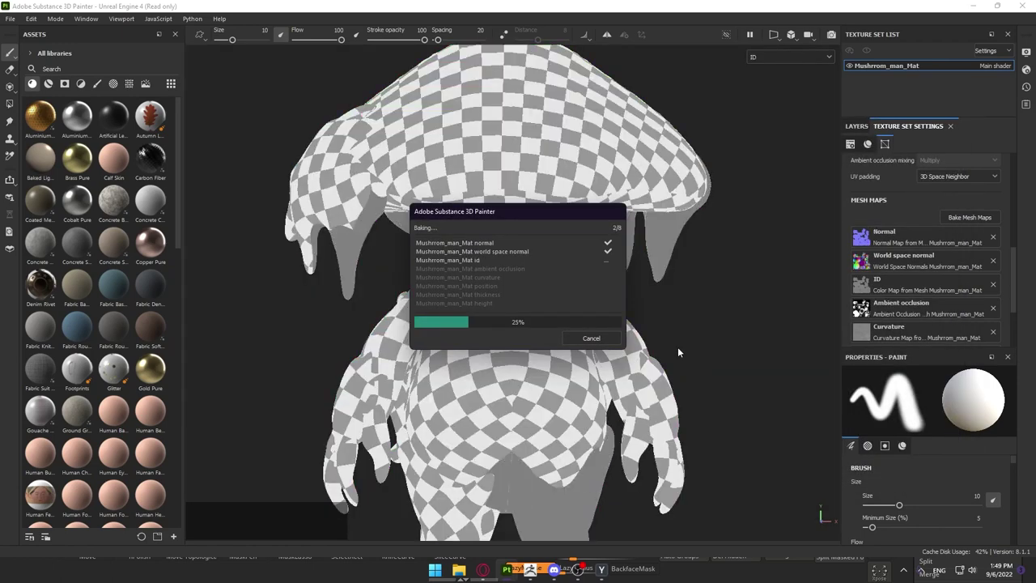
pyautogui.click(599, 338)
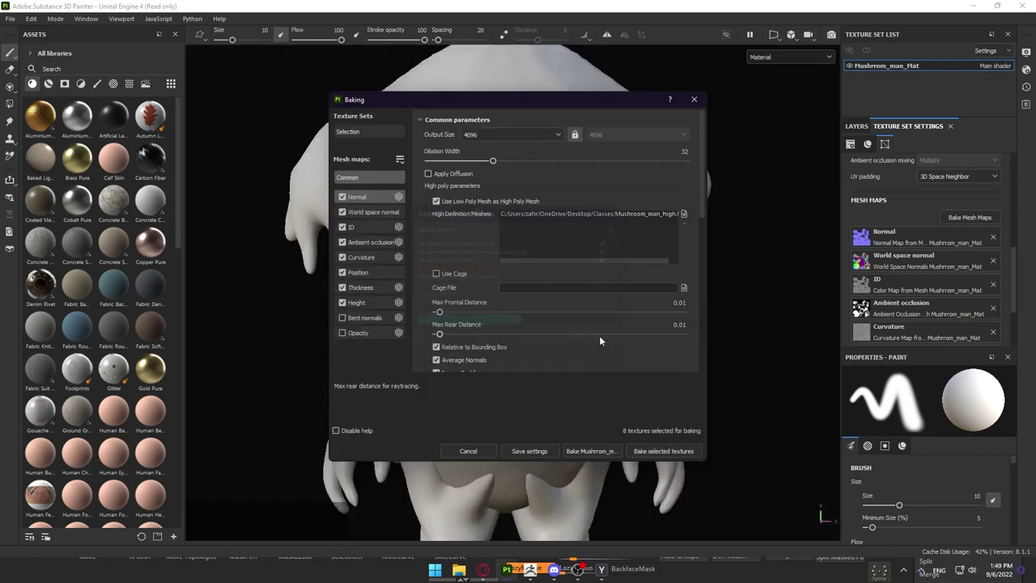
pyautogui.click(595, 448)
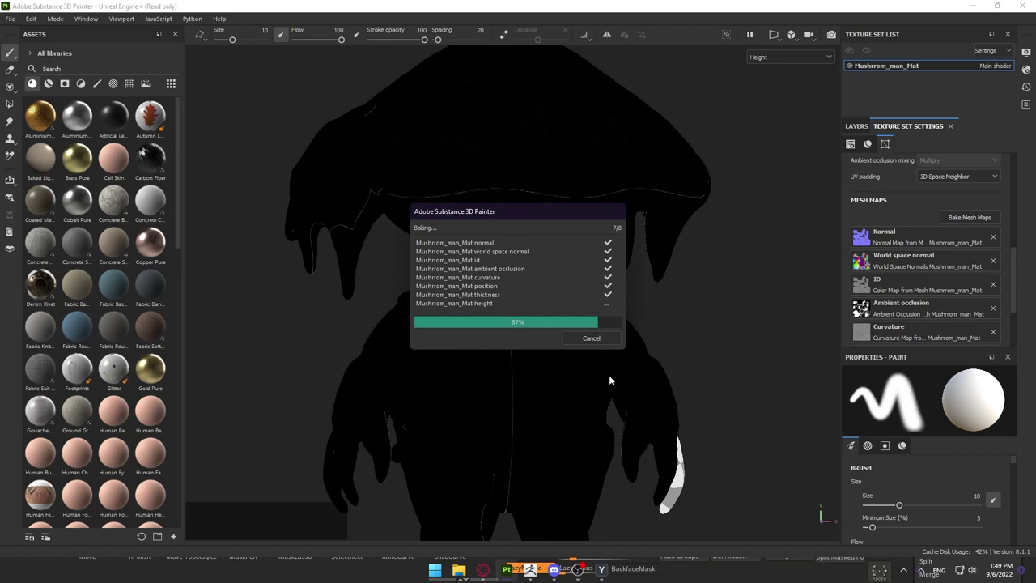
pyautogui.press('alt')
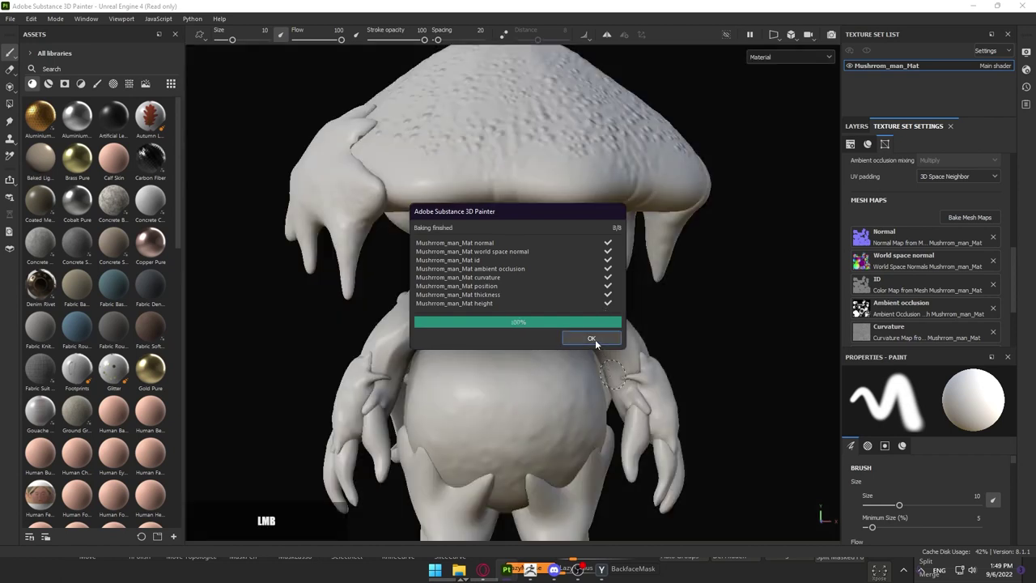
pyautogui.click(592, 338)
# Inspect the high-poly bake's surface detail over the whole character and bring up the layer stack
pyautogui.keyDown('alt'); pyautogui.moveTo(640, 293); pyautogui.dragTo(550, 298, button='right'); pyautogui.keyUp('alt')
pyautogui.keyDown('alt'); pyautogui.moveTo(550, 298); pyautogui.dragTo(522, 343); pyautogui.keyUp('alt')
pyautogui.keyDown('alt'); pyautogui.moveTo(522, 344); pyautogui.dragTo(553, 289, button='middle'); pyautogui.keyUp('alt')
pyautogui.keyDown('alt'); pyautogui.moveTo(553, 289); pyautogui.dragTo(530, 294, button='right'); pyautogui.keyUp('alt')
pyautogui.keyDown('alt'); pyautogui.moveTo(530, 295); pyautogui.dragTo(492, 294); pyautogui.keyUp('alt')
pyautogui.click(860, 127)
pyautogui.keyDown('alt'); pyautogui.moveTo(601, 233); pyautogui.dragTo(678, 254, button='right'); pyautogui.keyUp('alt')
pyautogui.keyDown('alt'); pyautogui.moveTo(678, 254); pyautogui.dragTo(654, 282, button='middle'); pyautogui.keyUp('alt')
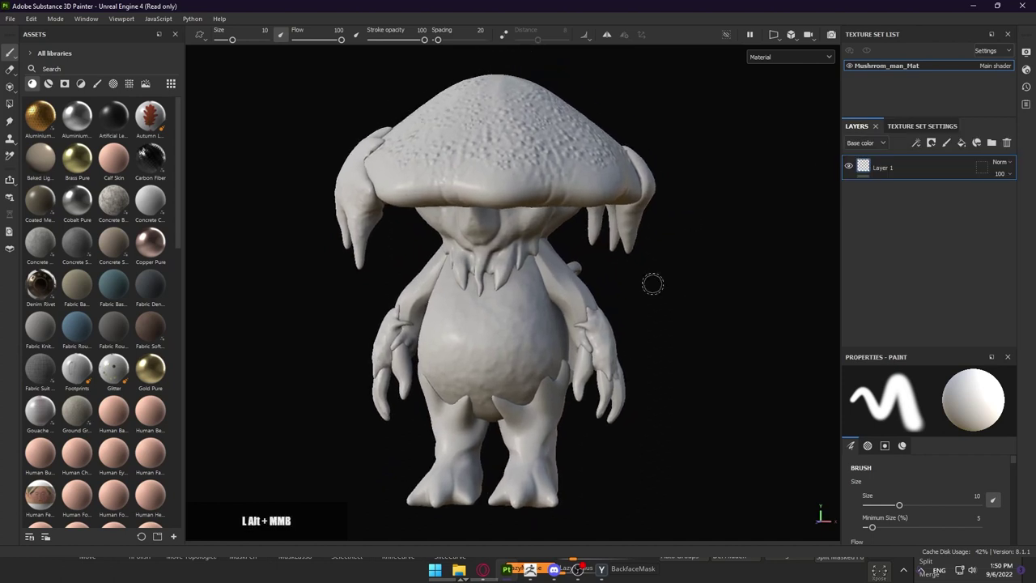
pyautogui.keyDown('alt'); pyautogui.moveTo(652, 283); pyautogui.dragTo(592, 294, button='right'); pyautogui.keyUp('alt')
pyautogui.keyDown('alt'); pyautogui.moveTo(592, 295); pyautogui.dragTo(565, 303); pyautogui.keyUp('alt')
pyautogui.keyDown('alt'); pyautogui.moveTo(565, 303); pyautogui.dragTo(597, 295, button='right'); pyautogui.keyUp('alt')
pyautogui.keyDown('alt'); pyautogui.moveTo(597, 295); pyautogui.dragTo(619, 293, button='middle'); pyautogui.keyUp('alt')
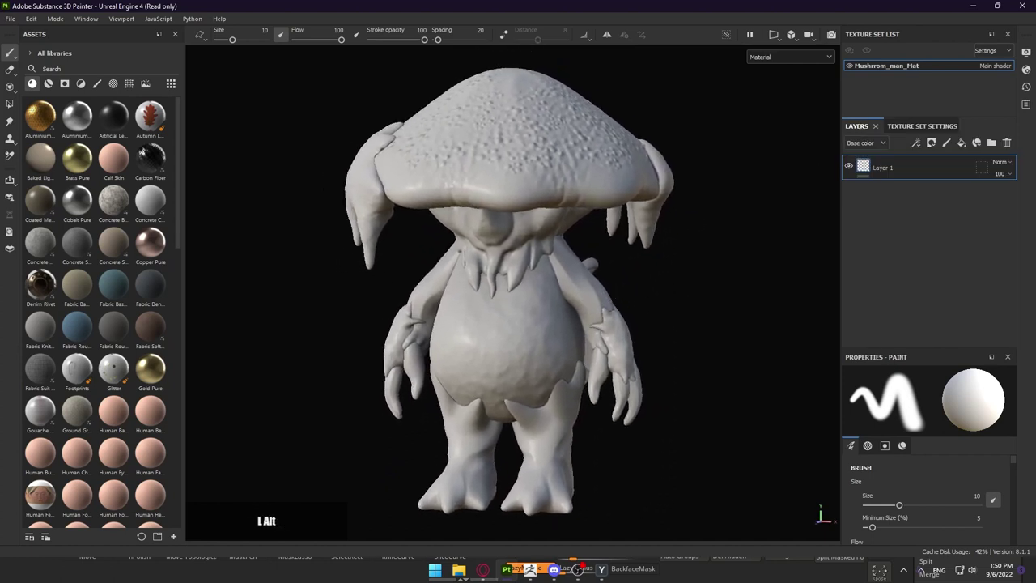
pyautogui.press('5')
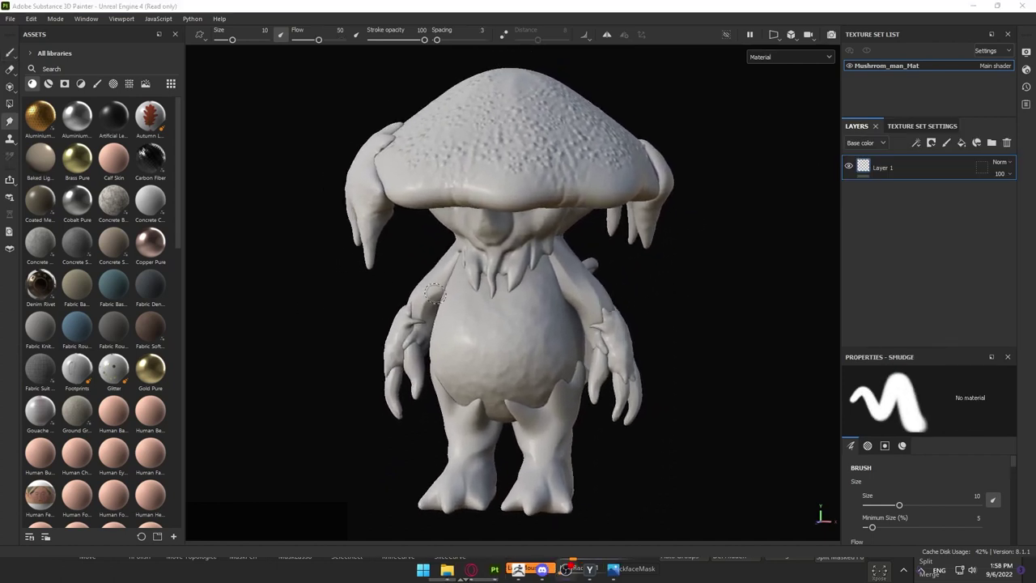
pyautogui.keyDown('alt'); pyautogui.moveTo(632, 300); pyautogui.dragTo(639, 277); pyautogui.keyUp('alt')
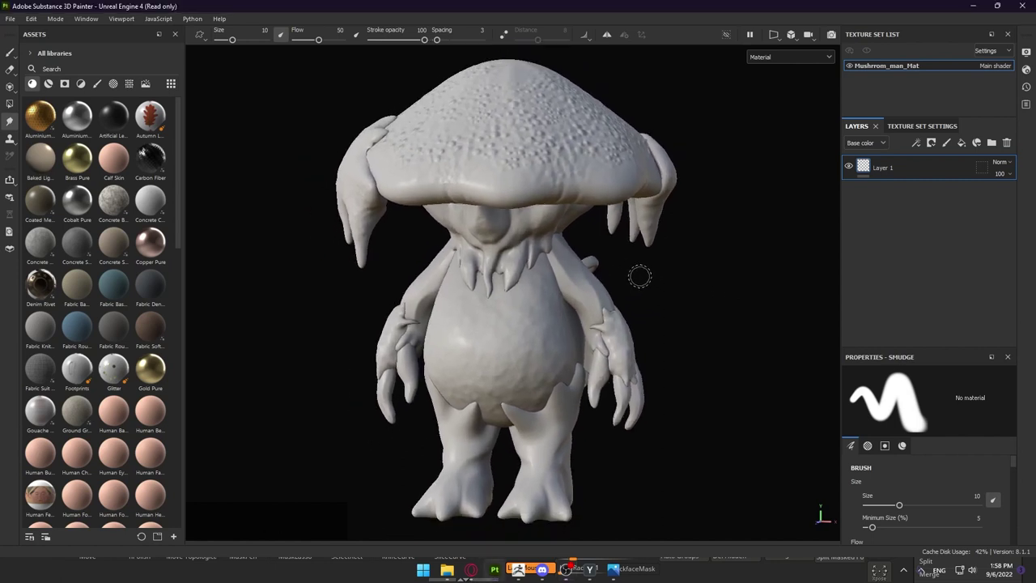
pyautogui.keyDown('alt'); pyautogui.moveTo(639, 277); pyautogui.dragTo(502, 217, button='right'); pyautogui.keyUp('alt')
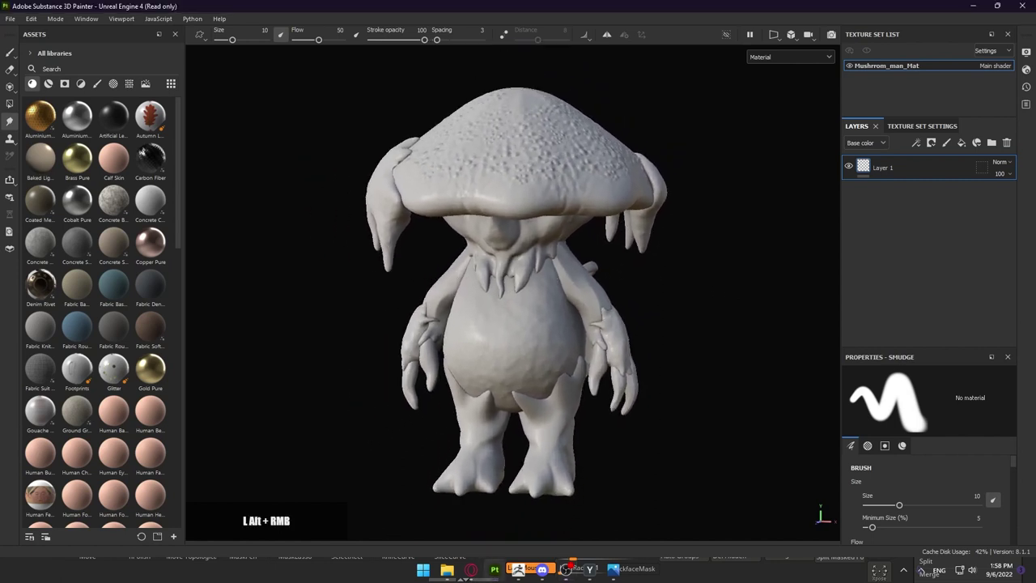
pyautogui.keyDown('alt'); pyautogui.moveTo(506, 221); pyautogui.dragTo(503, 234, button='middle'); pyautogui.keyUp('alt')
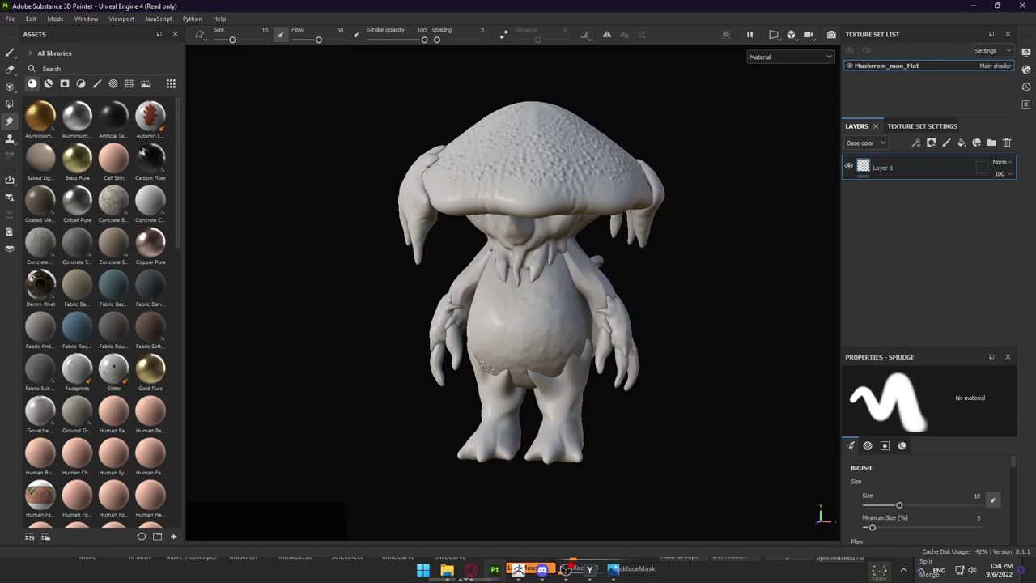
# Open the MUSHRROM_REF.png reference image, study the character's colors up close and as a whole, and return to Substance 3D Painter
pyautogui.moveTo(447, 570)
pyautogui.click(614, 568)
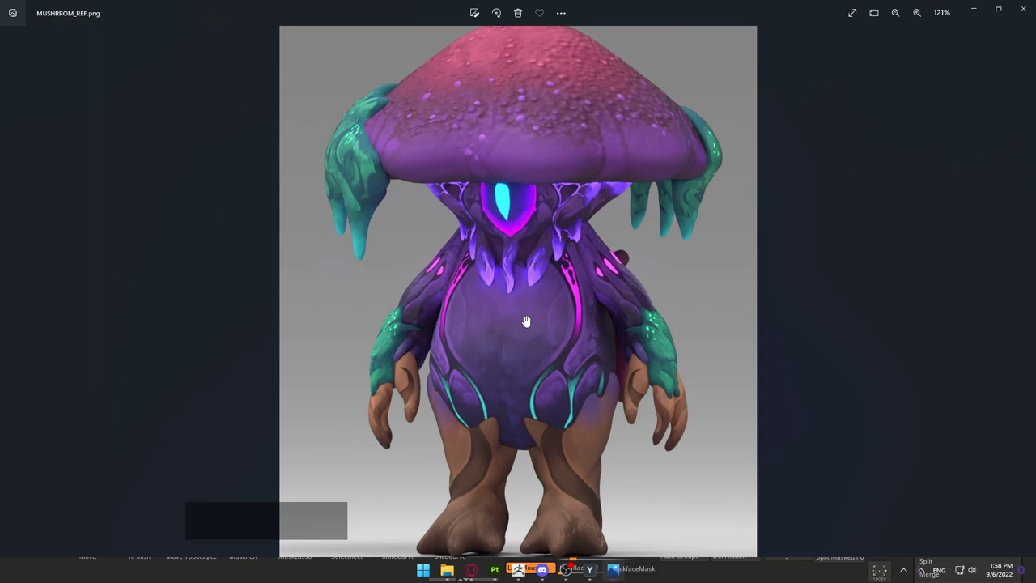
pyautogui.scroll(-2, 526, 322)
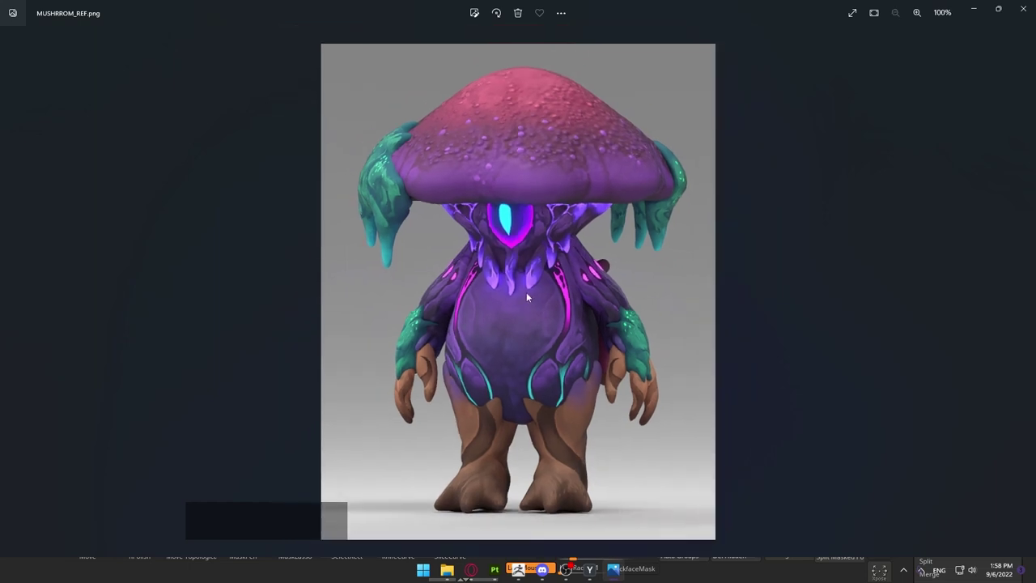
pyautogui.scroll(2, 534, 277)
pyautogui.scroll(-2, 538, 275)
pyautogui.scroll(3, 520, 198)
pyautogui.scroll(-3, 453, 146)
pyautogui.scroll(3, 566, 247)
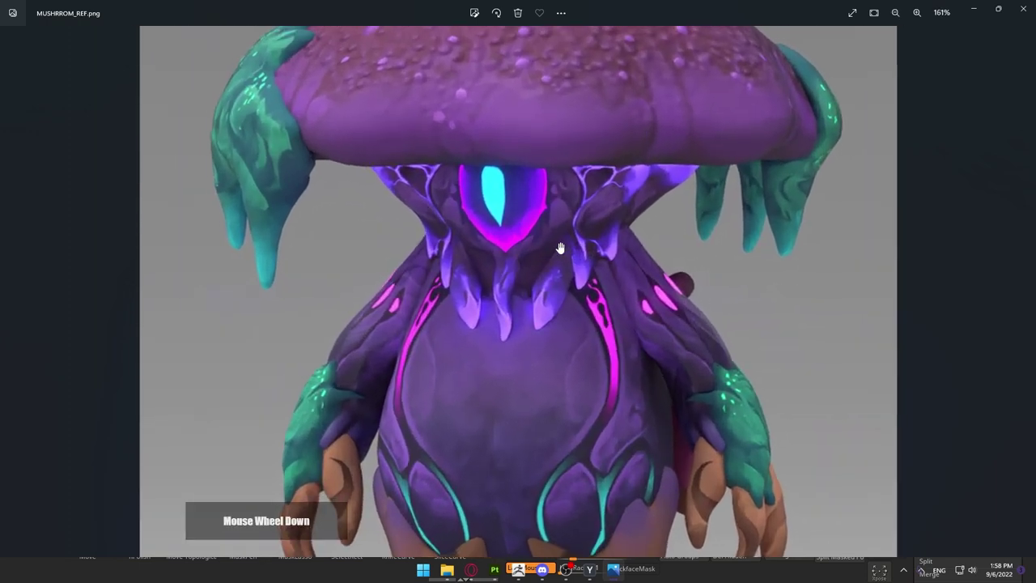
pyautogui.scroll(-3, 560, 247)
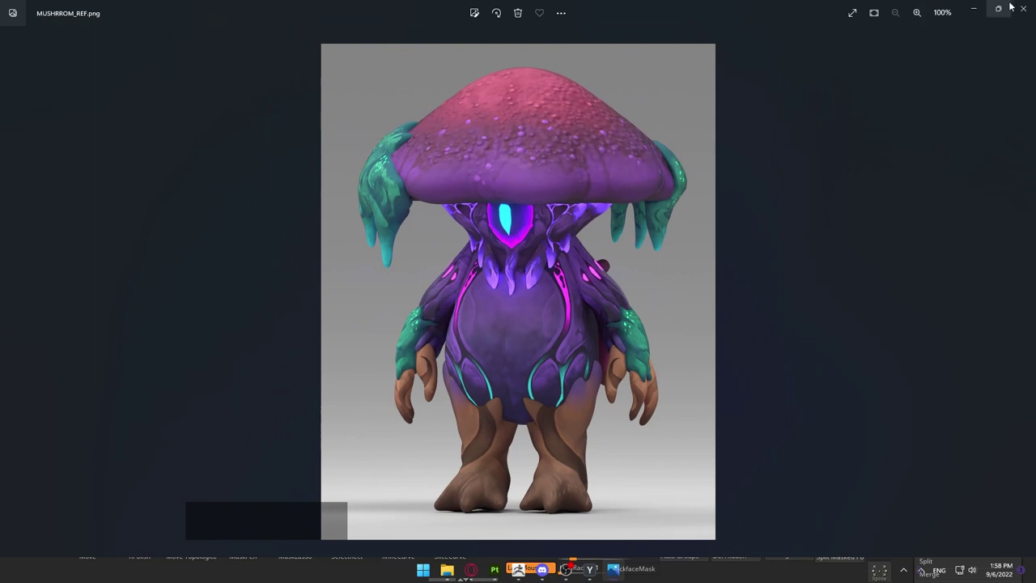
pyautogui.click(975, 10)
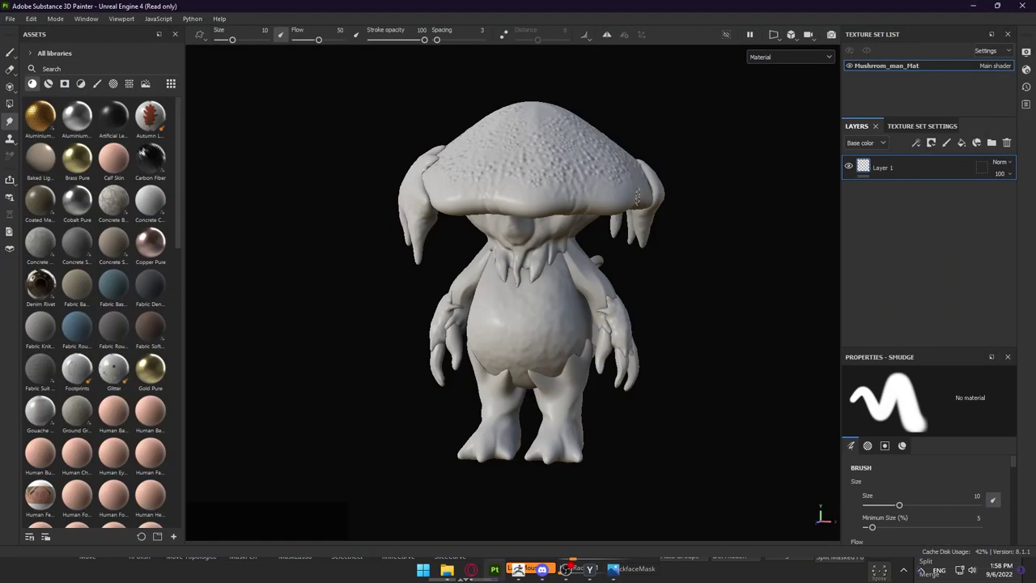
# Delete Layer 1 and add a fresh paint layer in its place
pyautogui.keyDown('alt'); pyautogui.moveTo(497, 211); pyautogui.dragTo(531, 161); pyautogui.keyUp('alt')
pyautogui.keyDown('alt'); pyautogui.moveTo(531, 161); pyautogui.dragTo(623, 174, button='right'); pyautogui.keyUp('alt')
pyautogui.keyDown('alt'); pyautogui.moveTo(623, 174); pyautogui.dragTo(576, 198, button='middle'); pyautogui.keyUp('alt')
pyautogui.keyDown('alt'); pyautogui.moveTo(576, 199); pyautogui.dragTo(559, 198, button='right'); pyautogui.keyUp('alt')
pyautogui.keyDown('alt'); pyautogui.moveTo(582, 207); pyautogui.dragTo(548, 192, button='middle'); pyautogui.keyUp('alt')
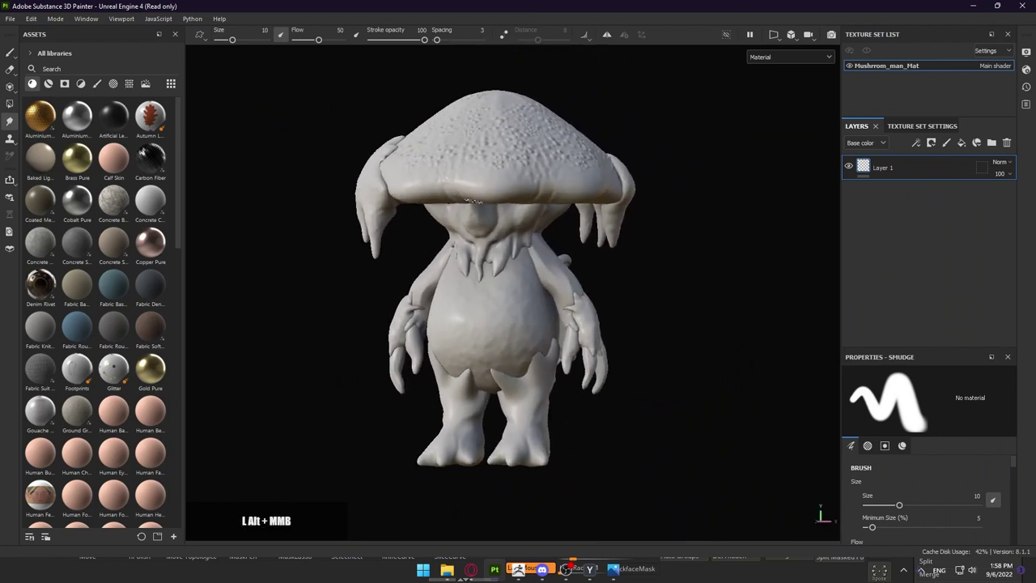
pyautogui.keyDown('alt'); pyautogui.moveTo(555, 192); pyautogui.dragTo(597, 192, button='right'); pyautogui.keyUp('alt')
pyautogui.keyDown('alt'); pyautogui.moveTo(596, 193); pyautogui.dragTo(603, 227, button='middle'); pyautogui.keyUp('alt')
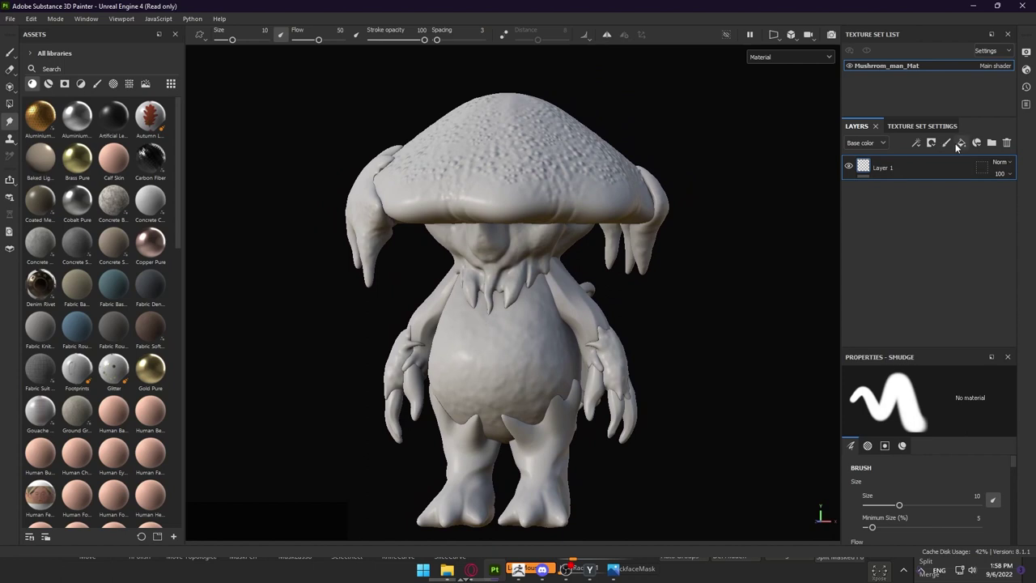
pyautogui.click(917, 179)
pyautogui.press('Delete')
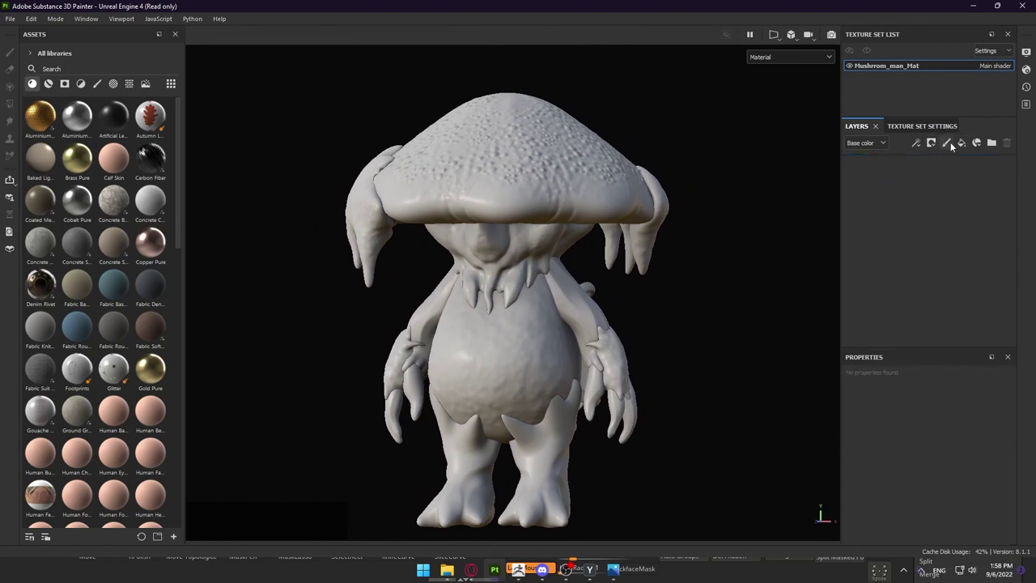
pyautogui.click(947, 144)
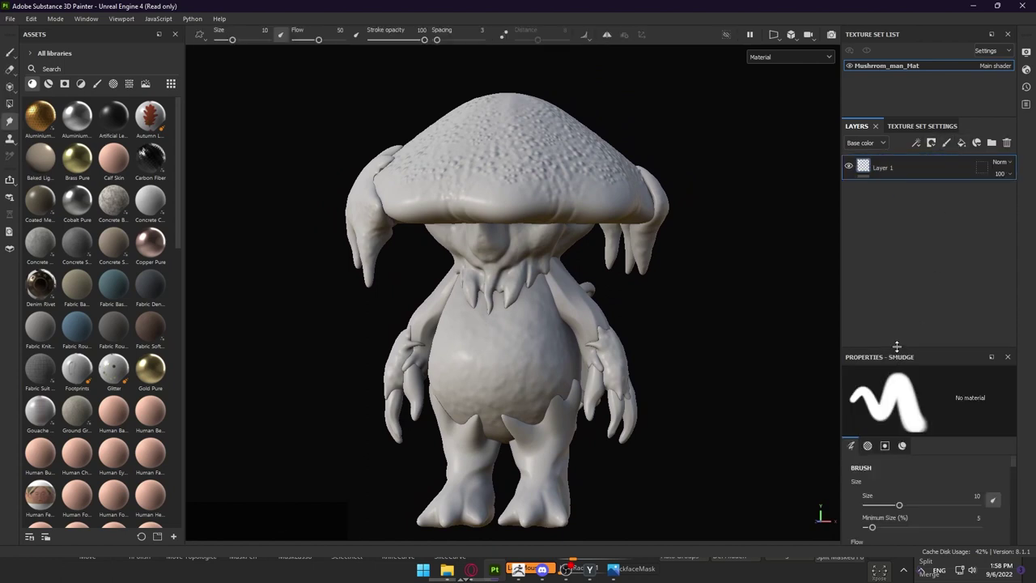
# Enlarge the tool properties area, switch to the Paint tool and show its material channel settings
pyautogui.moveTo(900, 347); pyautogui.dragTo(901, 216)
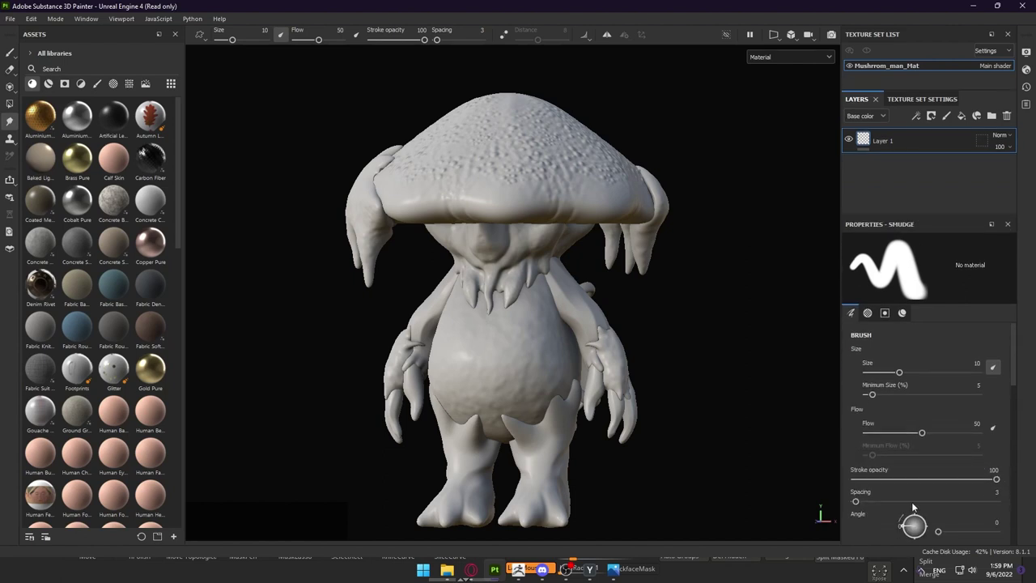
pyautogui.scroll(-5, 908, 450)
pyautogui.scroll(-3, 908, 445)
pyautogui.scroll(4, 881, 446)
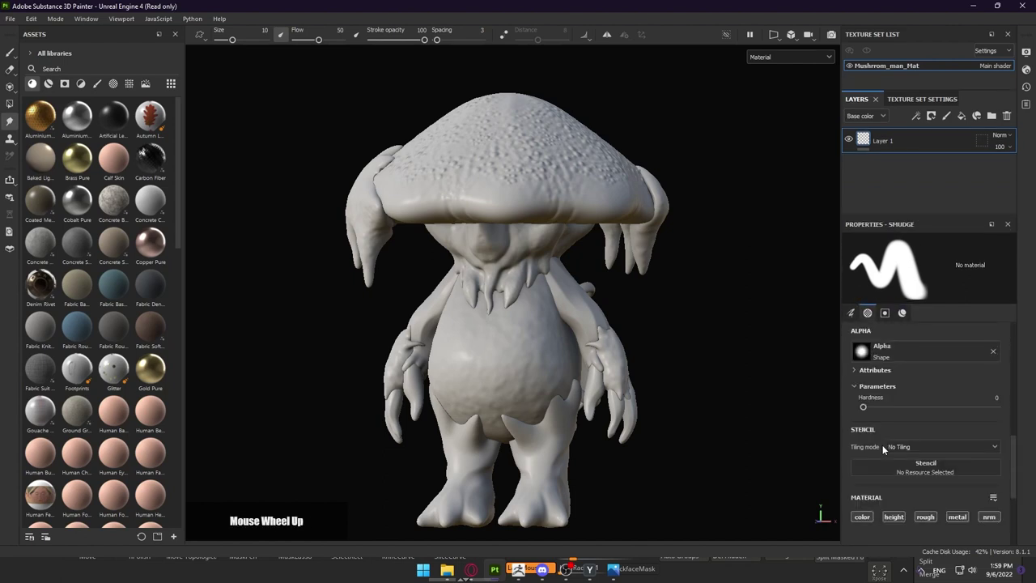
pyautogui.scroll(-2, 882, 444)
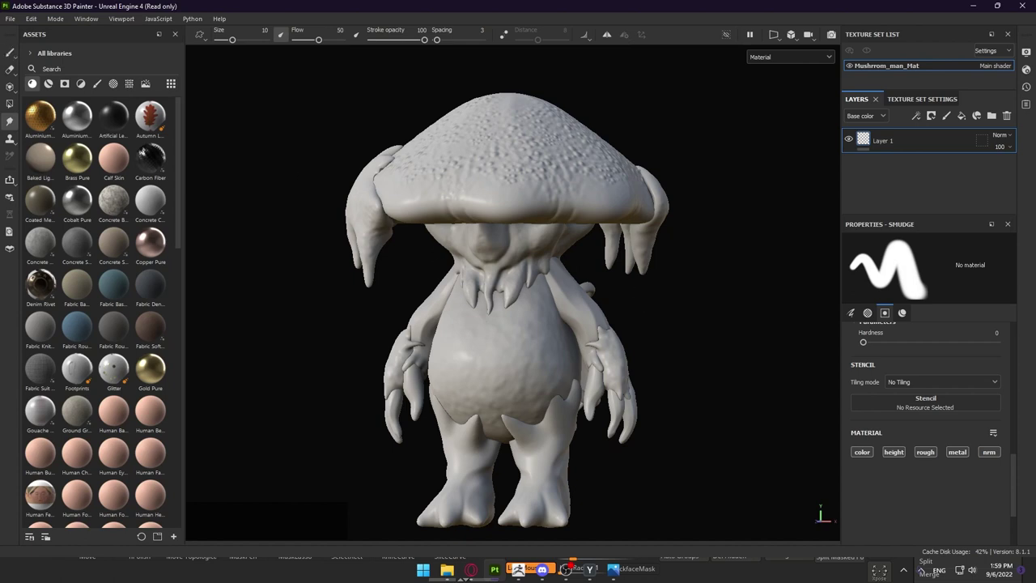
pyautogui.click(9, 53)
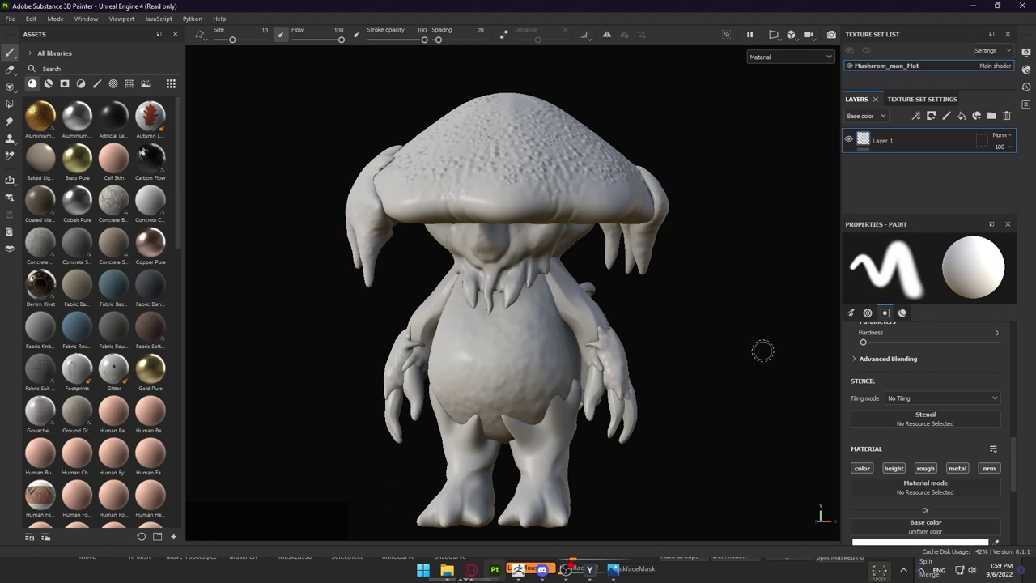
pyautogui.scroll(-3, 952, 483)
# Set the brush's base color to purple 600FBE and bring up the MUSHRROM_REF.png reference for comparison
pyautogui.click(920, 446)
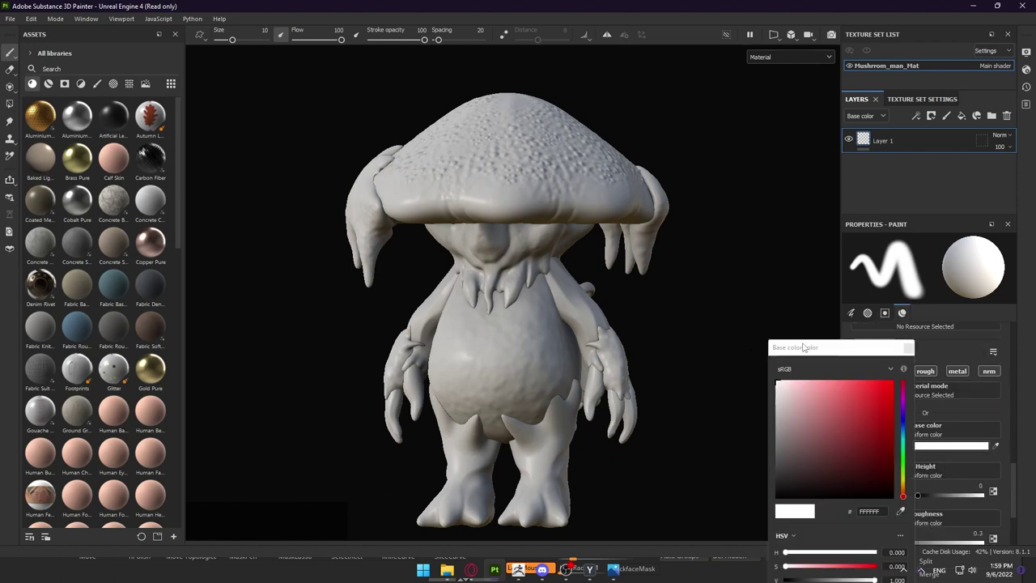
pyautogui.click(892, 382)
pyautogui.click(905, 419)
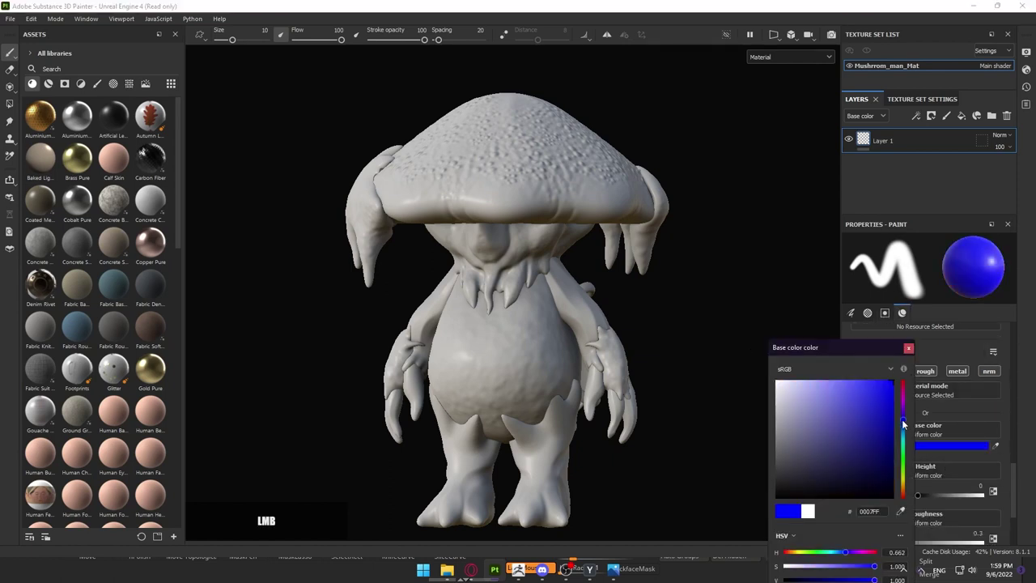
pyautogui.click(901, 411)
pyautogui.click(884, 414)
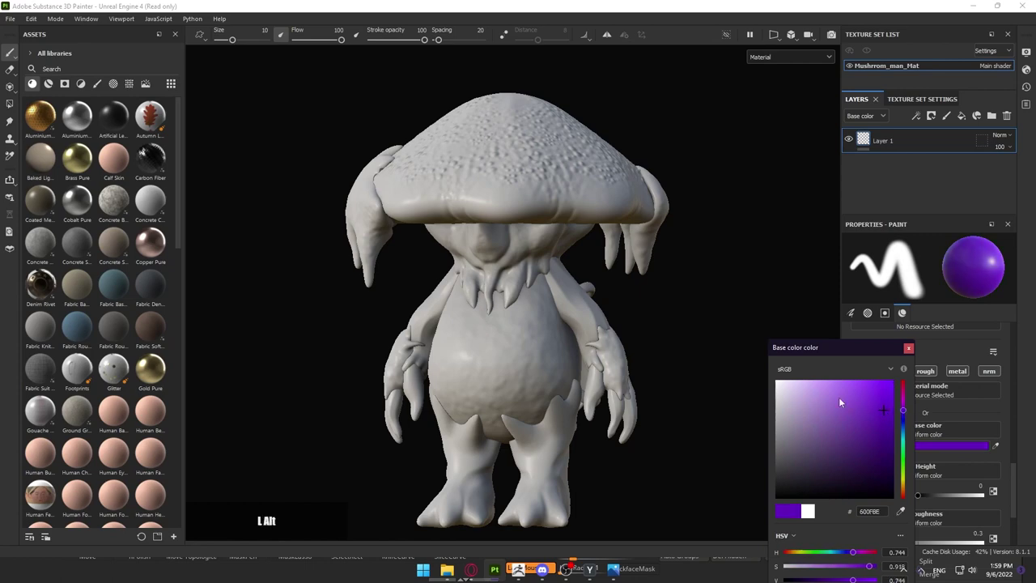
pyautogui.click(615, 570)
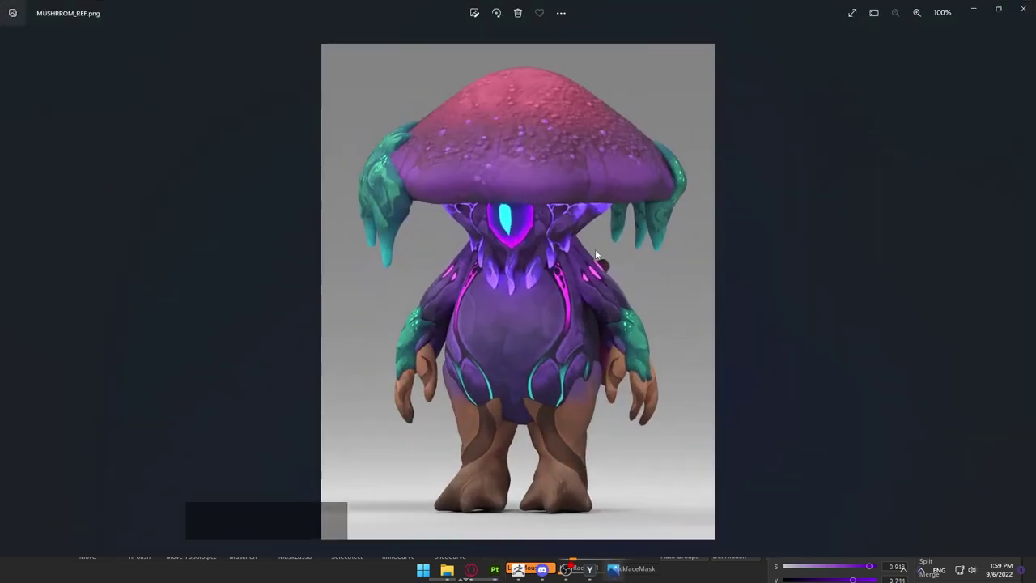
# Return to Substance 3D Painter and brush a purple patch across the character's belly, closing the color picker
pyautogui.hotkey('alt', 'Tab')
pyautogui.keyDown('alt'); pyautogui.moveTo(560, 345); pyautogui.dragTo(498, 347, button='right'); pyautogui.keyUp('alt')
pyautogui.moveTo(446, 328)
pyautogui.mouseDown()
pyautogui.moveTo(451, 353)
pyautogui.moveTo(475, 364)
pyautogui.moveTo(526, 327)
pyautogui.moveTo(513, 340)
pyautogui.mouseUp()
pyautogui.moveTo(514, 340)
pyautogui.keyDown('alt'); pyautogui.mouseDown()
pyautogui.moveTo(629, 316)
pyautogui.moveTo(462, 342)
pyautogui.moveTo(426, 326)
pyautogui.moveTo(522, 340)
pyautogui.moveTo(573, 317)
pyautogui.moveTo(538, 303)
pyautogui.moveTo(522, 315)
pyautogui.moveTo(585, 309)
pyautogui.mouseUp(); pyautogui.keyUp('alt')
pyautogui.click(906, 348)
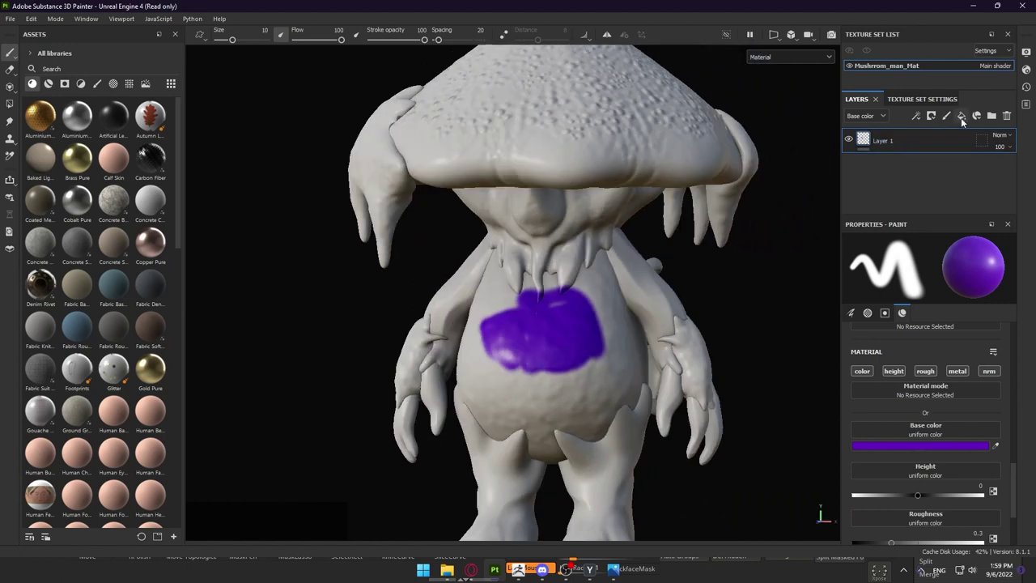
# Add a fill layer above Layer 1 and set its base color to red B44848
pyautogui.click(962, 117)
pyautogui.keyDown('alt'); pyautogui.moveTo(690, 284); pyautogui.dragTo(633, 284); pyautogui.keyUp('alt')
pyautogui.keyDown('alt'); pyautogui.moveTo(741, 318); pyautogui.dragTo(559, 263); pyautogui.keyUp('alt')
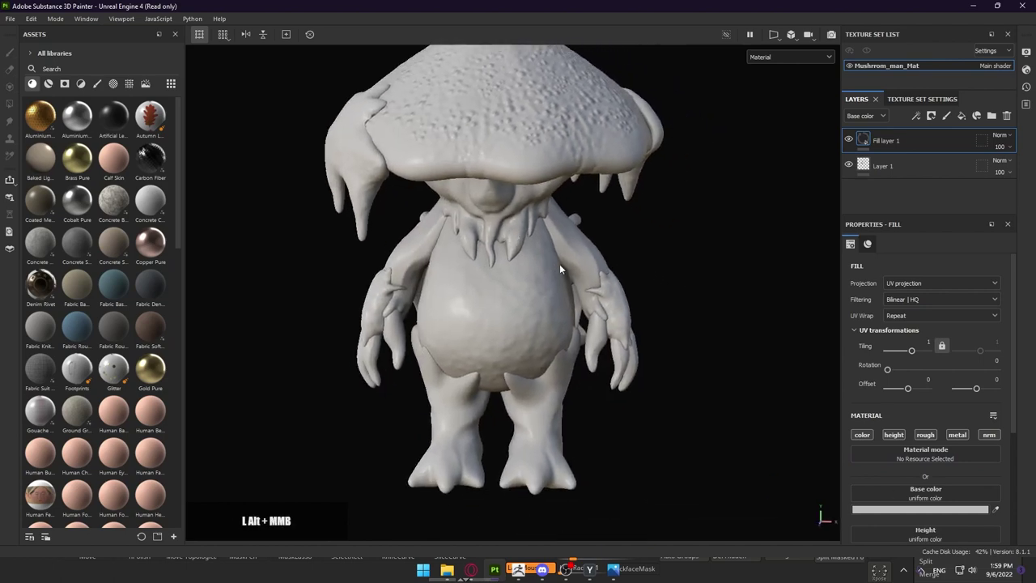
pyautogui.click(920, 509)
pyautogui.moveTo(800, 407)
pyautogui.mouseDown()
pyautogui.moveTo(846, 399)
pyautogui.moveTo(876, 421)
pyautogui.moveTo(820, 427)
pyautogui.moveTo(795, 409)
pyautogui.moveTo(807, 424)
pyautogui.moveTo(847, 411)
pyautogui.mouseUp()
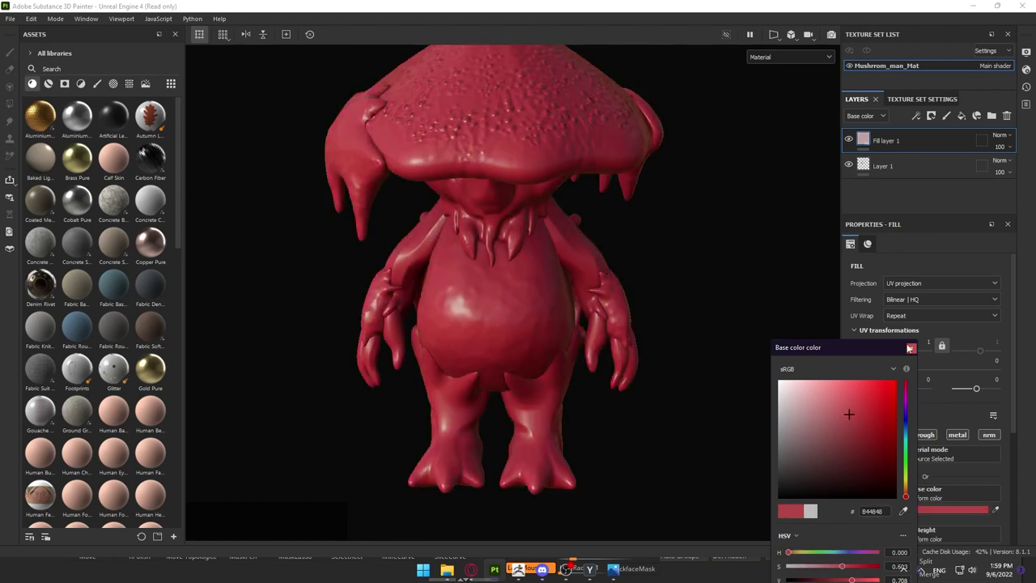
pyautogui.click(910, 348)
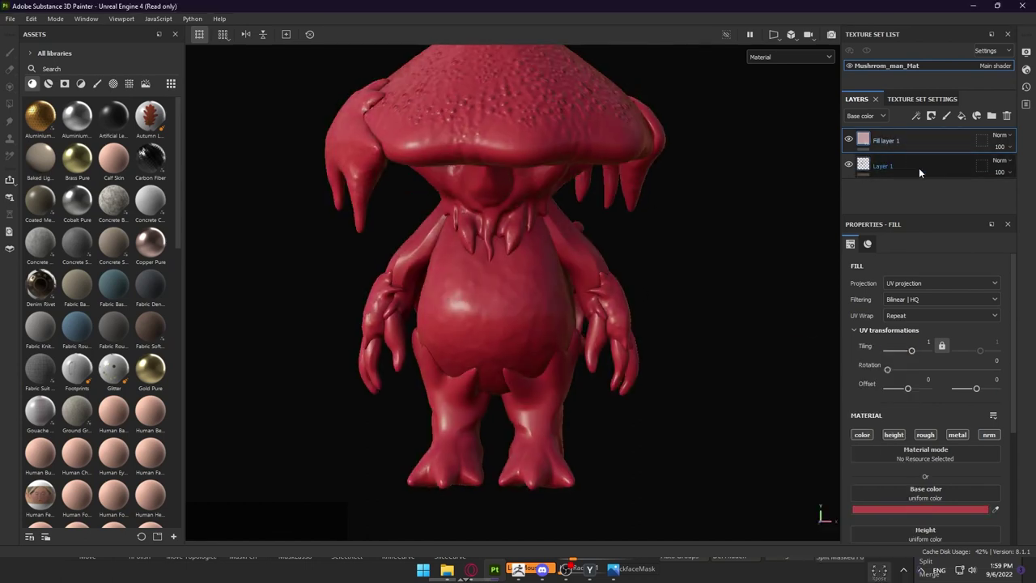
# Delete both the red fill layer and the paint layer so the layer stack is empty
pyautogui.press('Delete')
pyautogui.press('Delete')
pyautogui.keyDown('alt'); pyautogui.moveTo(485, 235); pyautogui.dragTo(510, 243, button='right'); pyautogui.keyUp('alt')
pyautogui.keyDown('alt'); pyautogui.moveTo(567, 243); pyautogui.dragTo(619, 247); pyautogui.keyUp('alt')
pyautogui.keyDown('alt'); pyautogui.moveTo(619, 247); pyautogui.dragTo(559, 260, button='right'); pyautogui.keyUp('alt')
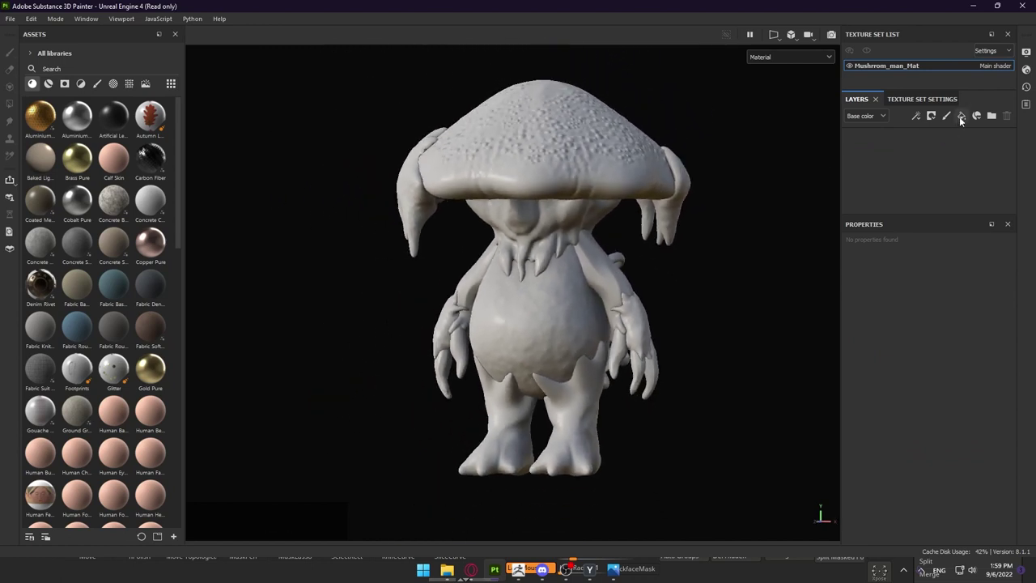
# Add a new fill layer and show its material channel settings
pyautogui.click(961, 116)
pyautogui.scroll(-5, 939, 449)
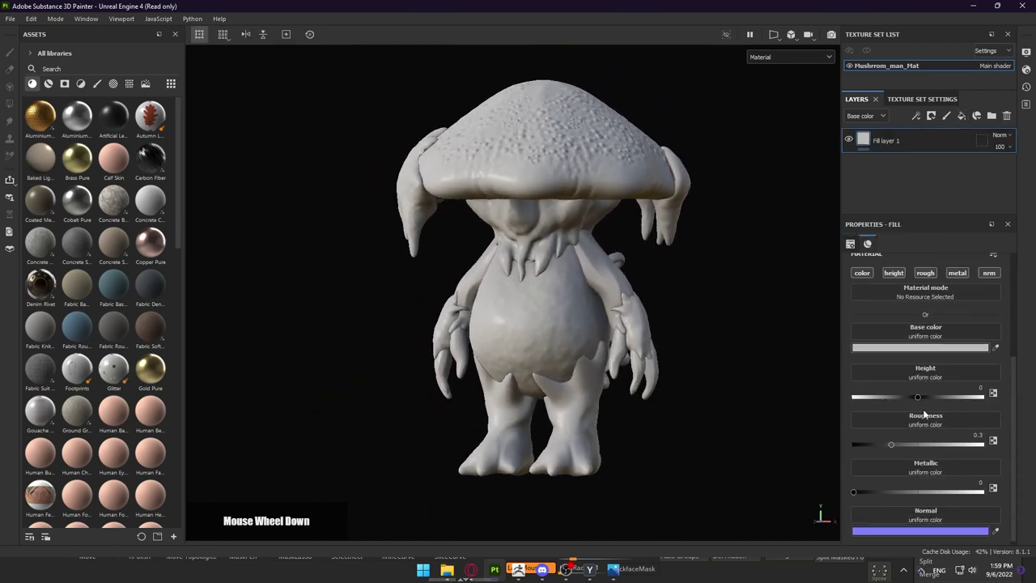
pyautogui.keyDown('alt'); pyautogui.moveTo(724, 342); pyautogui.dragTo(797, 325, button='right'); pyautogui.keyUp('alt')
pyautogui.keyDown('alt'); pyautogui.moveTo(691, 307); pyautogui.dragTo(651, 286, button='middle'); pyautogui.keyUp('alt')
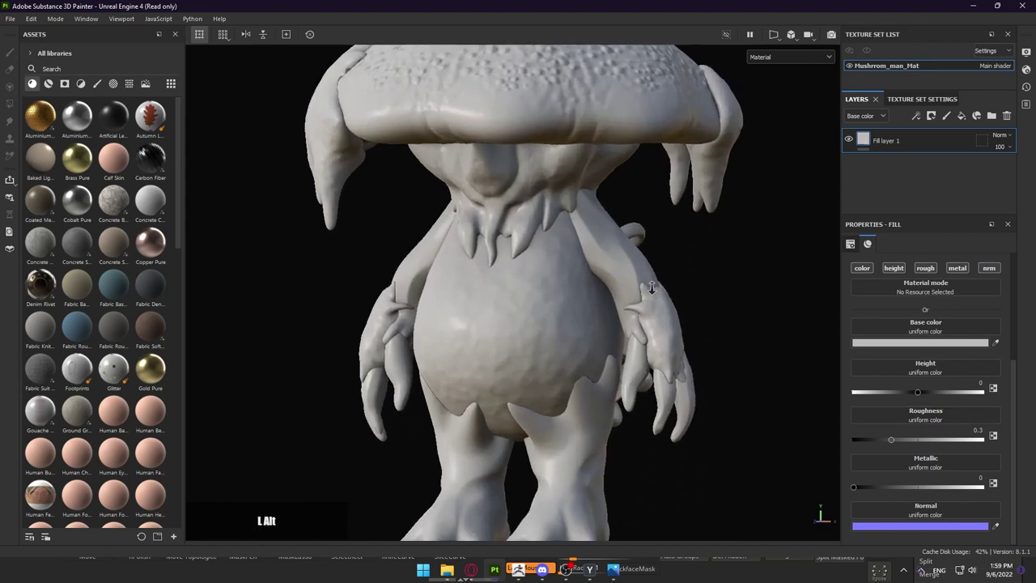
pyautogui.keyDown('alt'); pyautogui.moveTo(651, 287); pyautogui.dragTo(717, 320, button='right'); pyautogui.keyUp('alt')
pyautogui.keyDown('alt'); pyautogui.moveTo(672, 296); pyautogui.dragTo(623, 301, button='middle'); pyautogui.keyUp('alt')
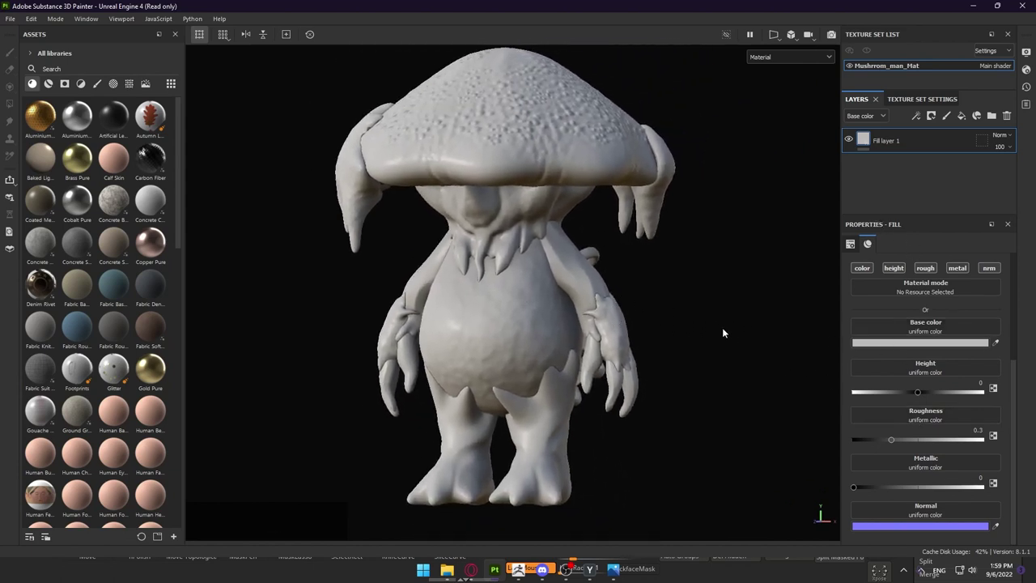
# Check the body color in the MUSHRROM_REF.png reference and give the fill layer a purple base color with hue 0.712
pyautogui.hotkey('alt', 'Tab')
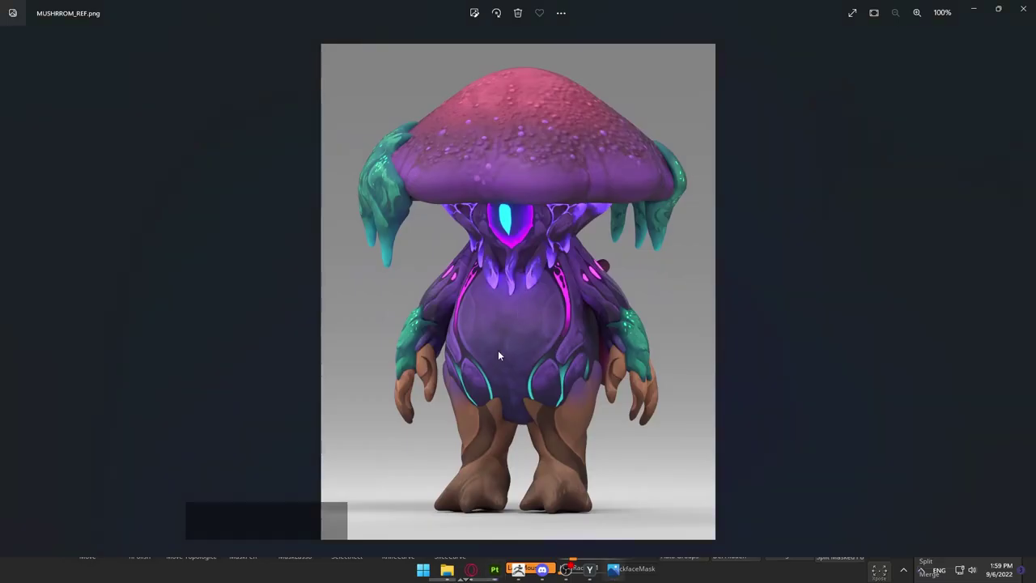
pyautogui.scroll(3, 500, 356)
pyautogui.scroll(-3, 499, 344)
pyautogui.hotkey('alt', 'Tab')
pyautogui.keyDown('alt'); pyautogui.moveTo(604, 305); pyautogui.dragTo(666, 317, button='right'); pyautogui.keyUp('alt')
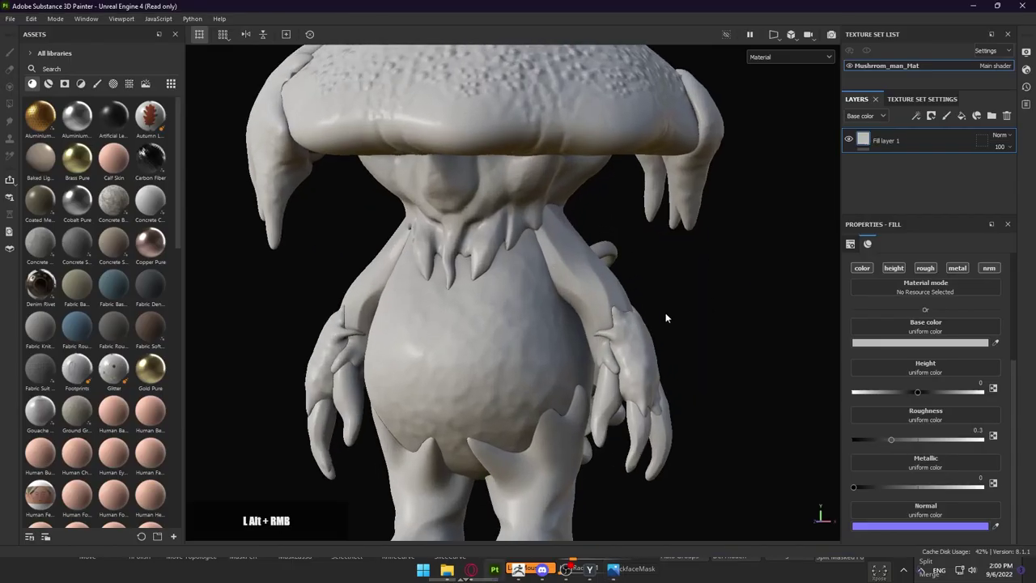
pyautogui.keyDown('alt'); pyautogui.moveTo(666, 316); pyautogui.dragTo(688, 291, button='middle'); pyautogui.keyUp('alt')
pyautogui.click(859, 344)
pyautogui.click(904, 413)
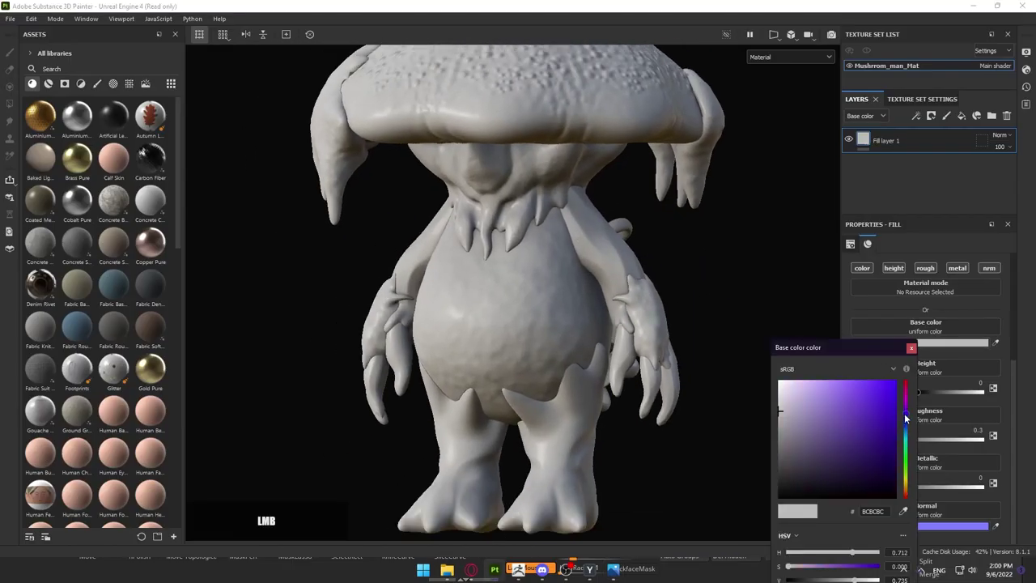
pyautogui.click(866, 417)
pyautogui.click(842, 414)
pyautogui.click(846, 403)
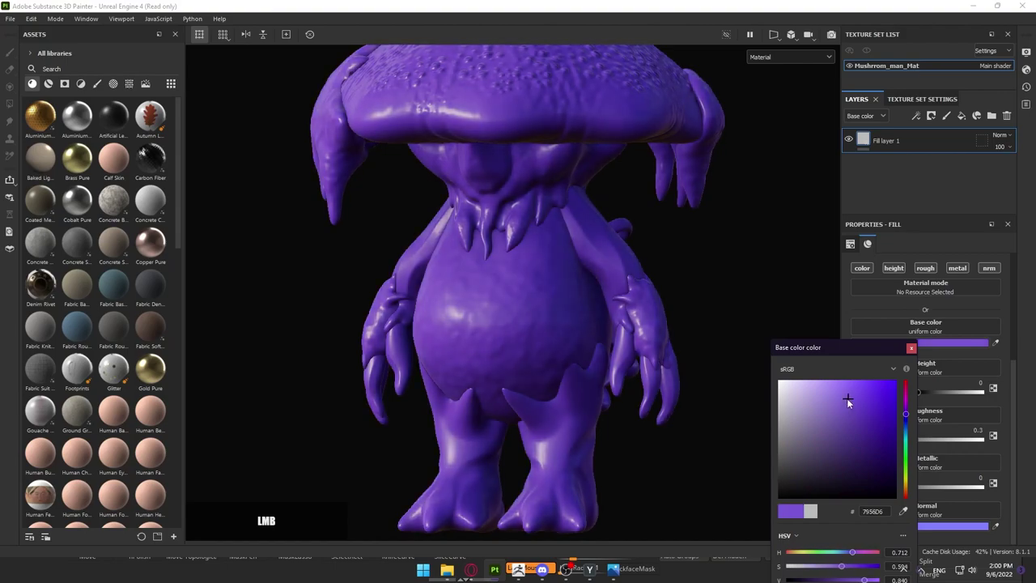
pyautogui.click(842, 396)
# Refine the fill layer's base color to the softer purple 795DC5, comparing repeatedly with the reference image
pyautogui.hotkey('alt', 'Tab')
pyautogui.hotkey('alt', 'Tab')
pyautogui.click(848, 399)
pyautogui.hotkey('alt', 'Tab')
pyautogui.hotkey('alt', 'Tab')
pyautogui.click(852, 402)
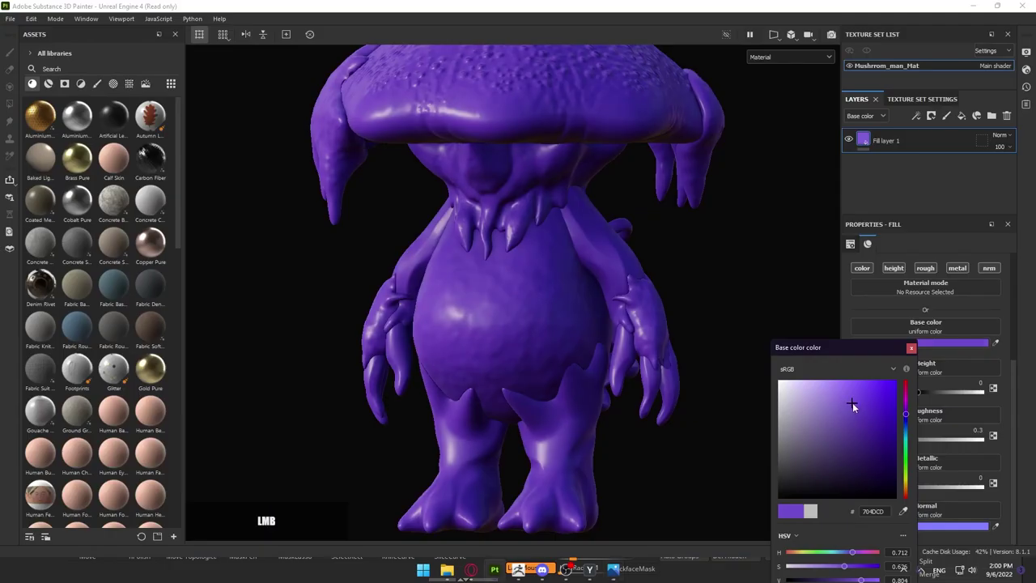
pyautogui.hotkey('alt', 'Tab')
pyautogui.hotkey('alt', 'Tab')
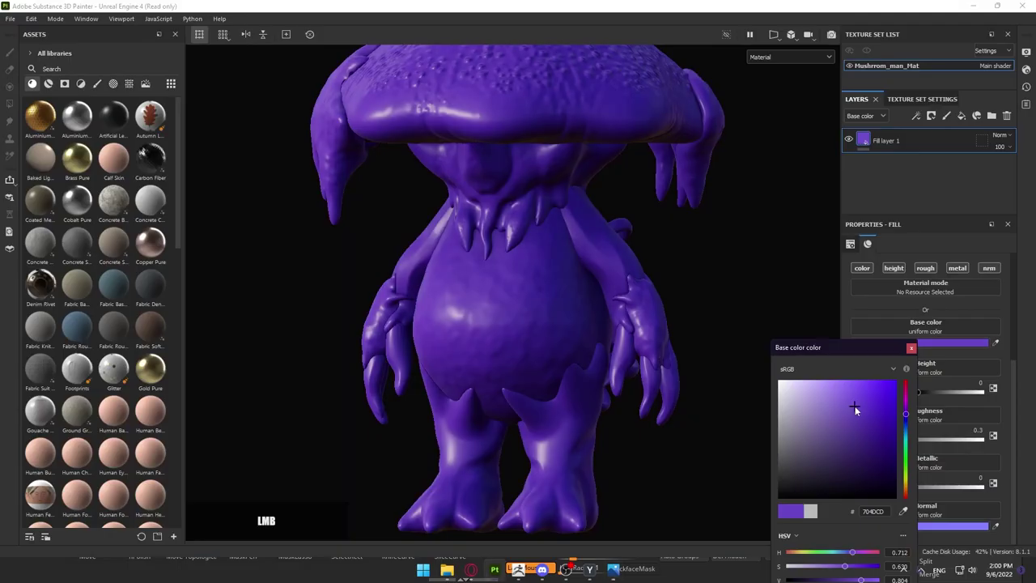
pyautogui.click(850, 401)
pyautogui.moveTo(850, 401)
pyautogui.mouseDown()
pyautogui.moveTo(857, 394)
pyautogui.moveTo(840, 407)
pyautogui.mouseUp()
# Compare the purple model with the MUSHRROM_REF.png reference and close the color picker
pyautogui.hotkey('alt', 'Tab')
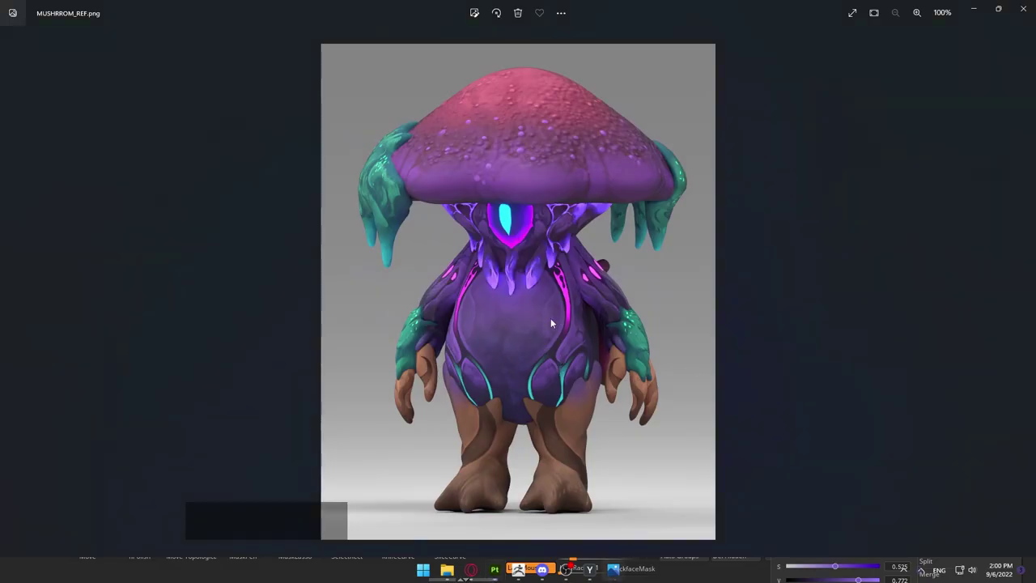
pyautogui.hotkey('alt', 'Tab')
pyautogui.moveTo(535, 299)
pyautogui.keyDown('alt'); pyautogui.mouseDown()
pyautogui.moveTo(474, 285)
pyautogui.moveTo(497, 277)
pyautogui.moveTo(439, 289)
pyautogui.moveTo(472, 289)
pyautogui.mouseUp(); pyautogui.keyUp('alt')
pyautogui.hotkey('alt', 'Tab')
pyautogui.hotkey('alt', 'Tab')
pyautogui.hotkey('alt', 'Tab')
pyautogui.moveTo(578, 308)
pyautogui.keyDown('alt'); pyautogui.mouseDown(button='right')
pyautogui.moveTo(578, 335)
pyautogui.moveTo(573, 301)
pyautogui.mouseUp(button='right'); pyautogui.keyUp('alt')
pyautogui.keyDown('alt'); pyautogui.moveTo(546, 287); pyautogui.dragTo(498, 322, button='middle'); pyautogui.keyUp('alt')
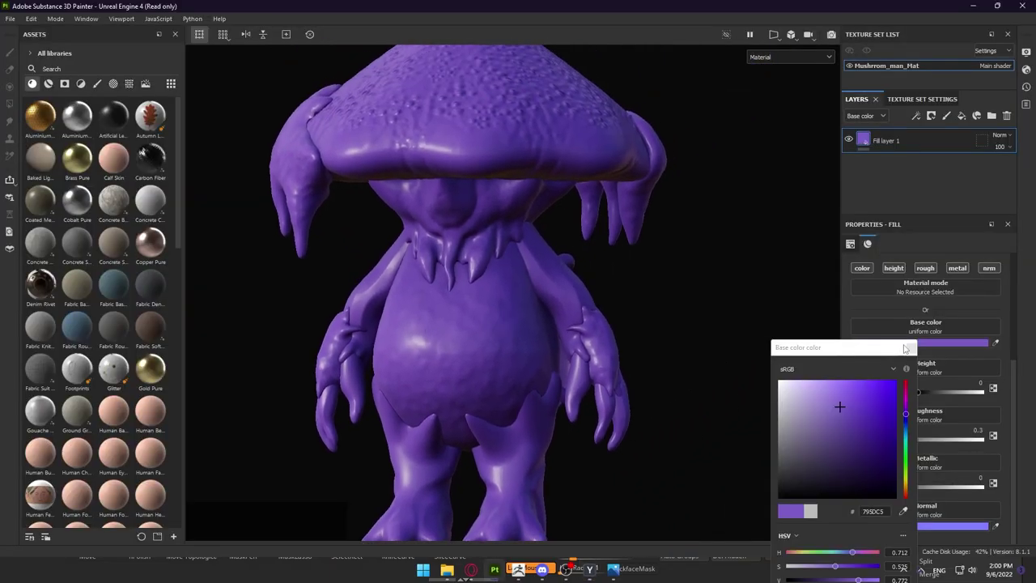
pyautogui.click(910, 348)
# Study the belly in the reference up close and set the fill layer's Roughness to 0.6653
pyautogui.hotkey('alt', 'Tab')
pyautogui.hotkey('alt', 'Tab')
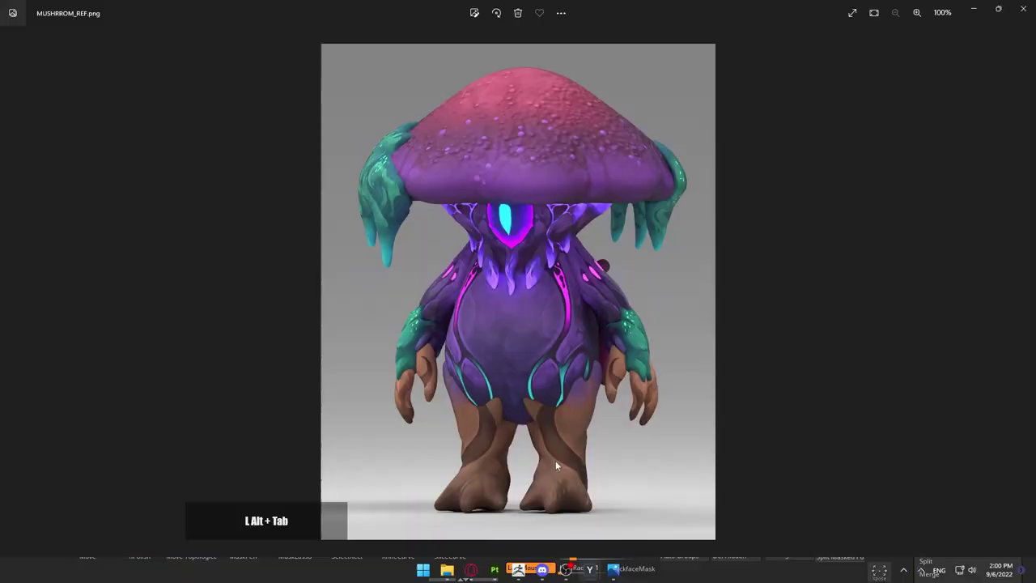
pyautogui.scroll(6, 479, 338)
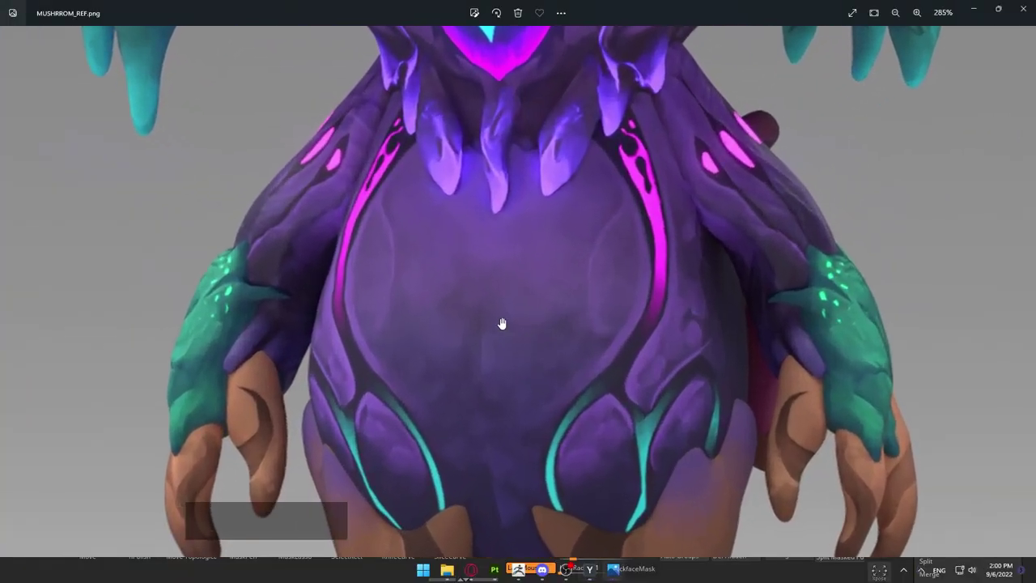
pyautogui.scroll(-2, 386, 278)
pyautogui.scroll(-4, 386, 279)
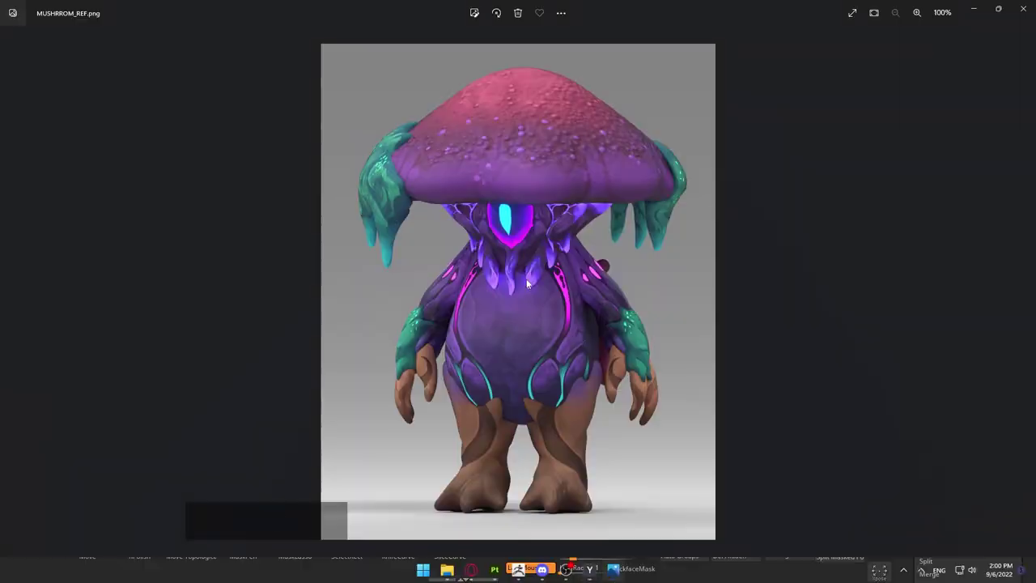
pyautogui.hotkey('alt', 'Tab')
pyautogui.moveTo(526, 284)
pyautogui.keyDown('alt'); pyautogui.mouseDown(button='right')
pyautogui.moveTo(494, 300)
pyautogui.moveTo(445, 267)
pyautogui.mouseUp(button='right'); pyautogui.keyUp('alt')
pyautogui.moveTo(889, 439); pyautogui.dragTo(950, 440)
pyautogui.keyDown('alt'); pyautogui.moveTo(693, 367); pyautogui.dragTo(585, 278); pyautogui.keyUp('alt')
pyautogui.keyDown('alt'); pyautogui.moveTo(585, 278); pyautogui.dragTo(476, 270, button='right'); pyautogui.keyUp('alt')
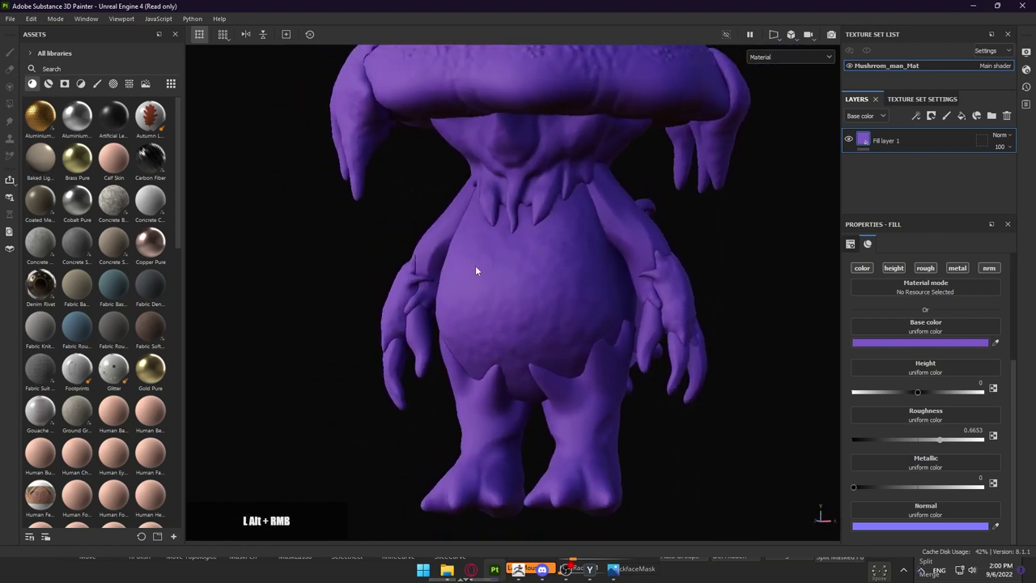
pyautogui.keyDown('alt'); pyautogui.moveTo(477, 270); pyautogui.dragTo(490, 286, button='middle'); pyautogui.keyUp('alt')
pyautogui.keyDown('alt'); pyautogui.moveTo(490, 286); pyautogui.dragTo(478, 284); pyautogui.keyUp('alt')
# Rename the fill layer as Base_Body
pyautogui.doubleClick(881, 141)
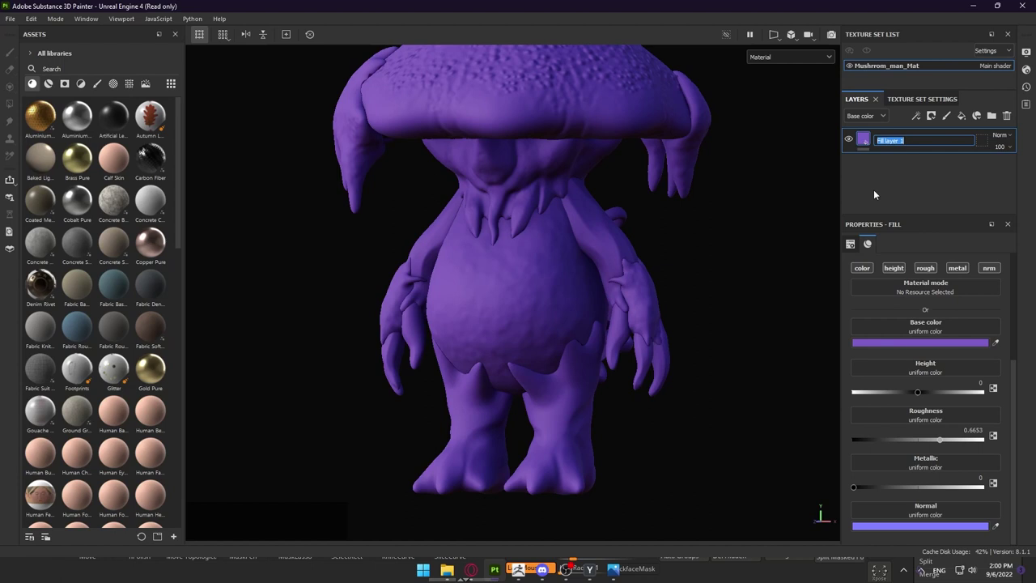
pyautogui.write('Base')
pyautogui.write('_VB')
pyautogui.press('BackSpace')
pyautogui.press('BackSpace')
pyautogui.write('Body')
pyautogui.press('Return')
# Examine the whole purple model and compare its parts with the MUSHRROM_REF.png reference
pyautogui.keyDown('alt'); pyautogui.moveTo(601, 186); pyautogui.dragTo(470, 212, button='right'); pyautogui.keyUp('alt')
pyautogui.keyDown('alt'); pyautogui.moveTo(469, 212); pyautogui.dragTo(511, 220); pyautogui.keyUp('alt')
pyautogui.keyDown('alt'); pyautogui.moveTo(512, 220); pyautogui.dragTo(476, 230, button='right'); pyautogui.keyUp('alt')
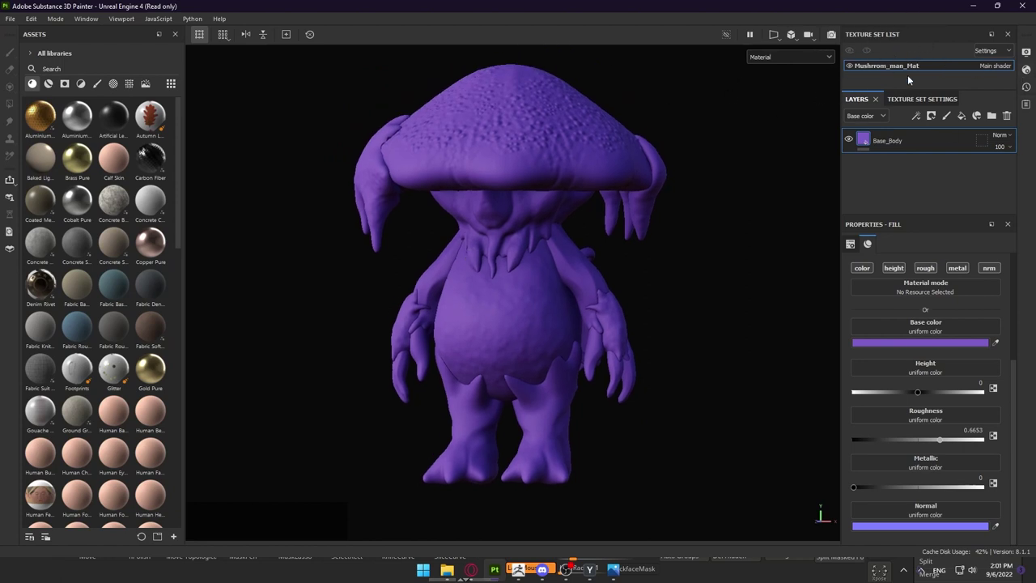
pyautogui.keyDown('alt'); pyautogui.moveTo(486, 224); pyautogui.dragTo(442, 292, button='right'); pyautogui.keyUp('alt')
pyautogui.keyDown('alt'); pyautogui.scroll(3, 573, 257); pyautogui.keyUp('alt')
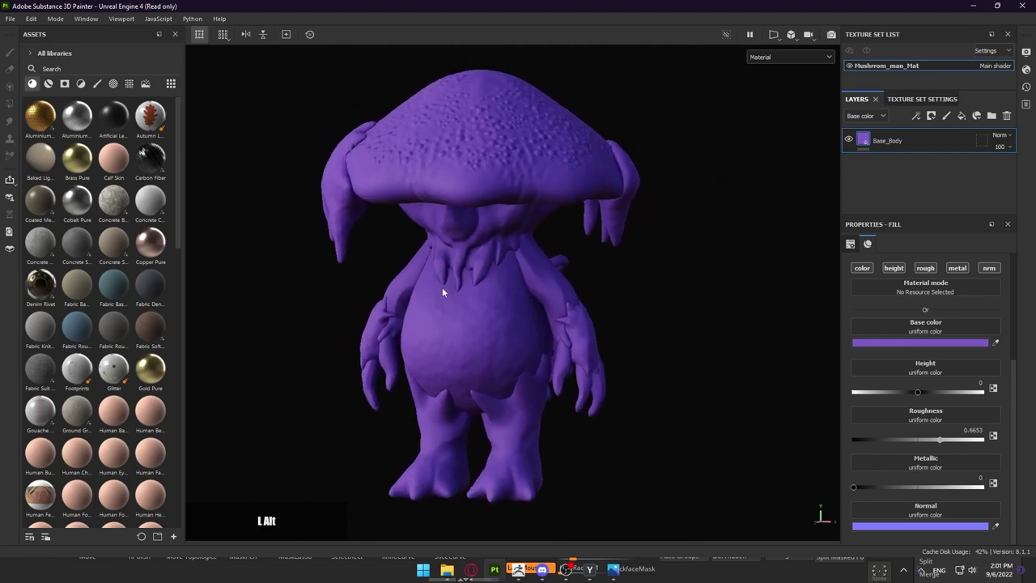
pyautogui.keyDown('alt'); pyautogui.moveTo(443, 293); pyautogui.dragTo(465, 263, button='middle'); pyautogui.keyUp('alt')
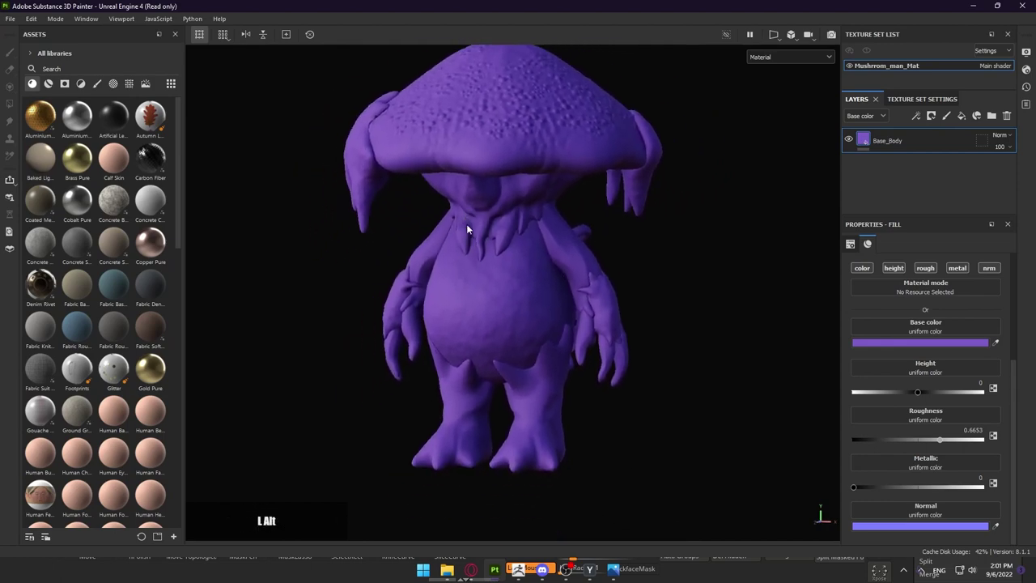
pyautogui.hotkey('alt', 'Tab')
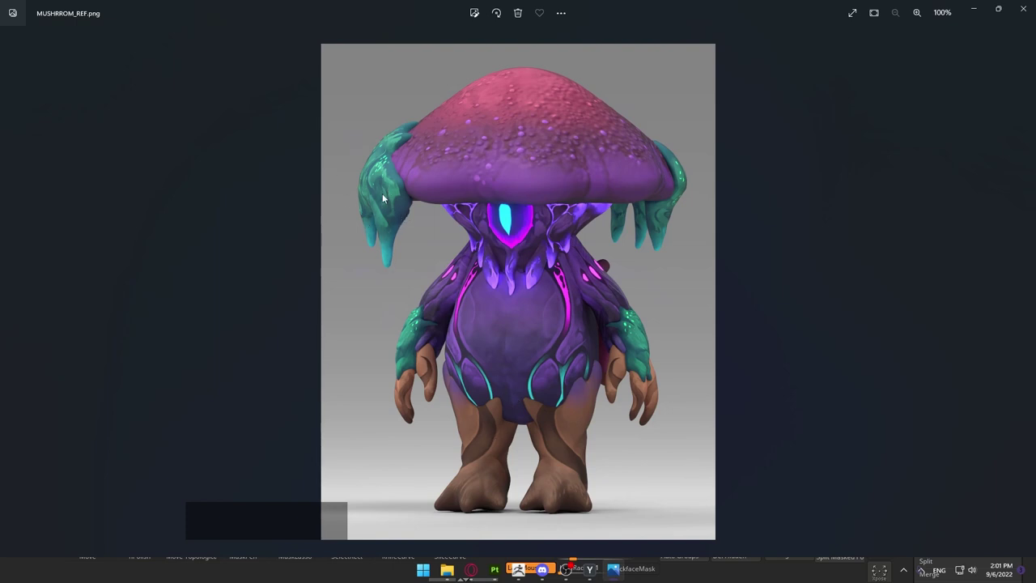
pyautogui.hotkey('alt', 'Tab')
pyautogui.moveTo(510, 278)
pyautogui.keyDown('alt'); pyautogui.mouseDown()
pyautogui.moveTo(606, 226)
pyautogui.moveTo(509, 234)
pyautogui.moveTo(563, 194)
pyautogui.moveTo(545, 203)
pyautogui.moveTo(492, 173)
pyautogui.moveTo(460, 222)
pyautogui.moveTo(490, 272)
pyautogui.mouseUp(); pyautogui.keyUp('alt')
pyautogui.keyDown('alt'); pyautogui.moveTo(490, 272); pyautogui.dragTo(383, 246, button='right'); pyautogui.keyUp('alt')
pyautogui.keyDown('alt'); pyautogui.moveTo(383, 252); pyautogui.dragTo(460, 254); pyautogui.keyUp('alt')
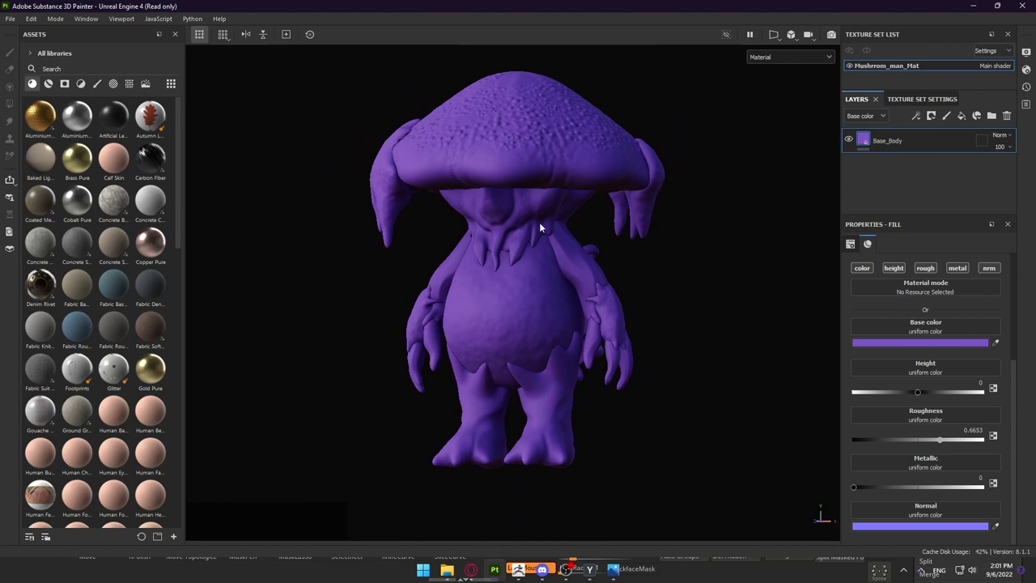
# Add a white mask to the Base_Body layer
pyautogui.click(932, 117)
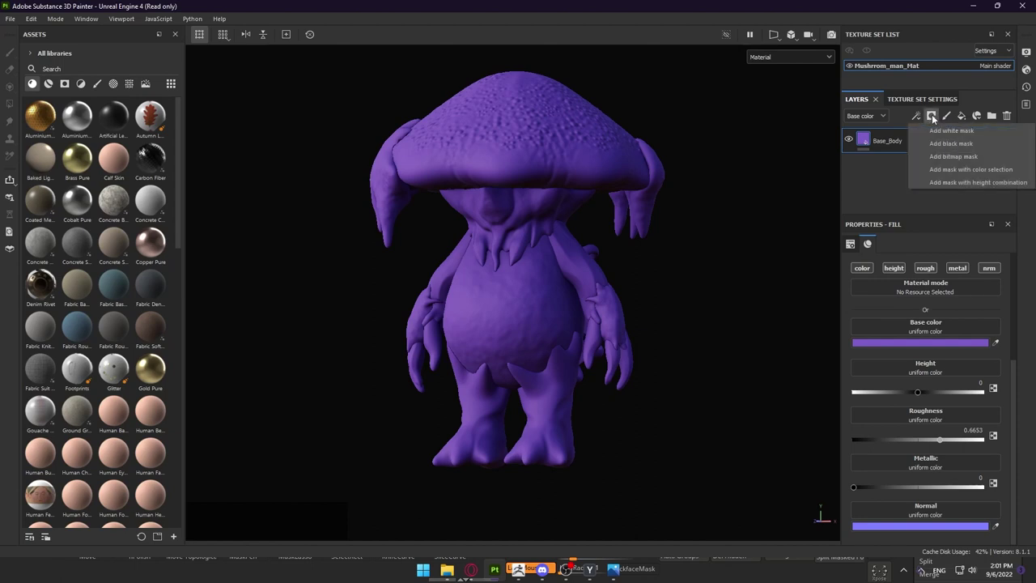
pyautogui.click(973, 130)
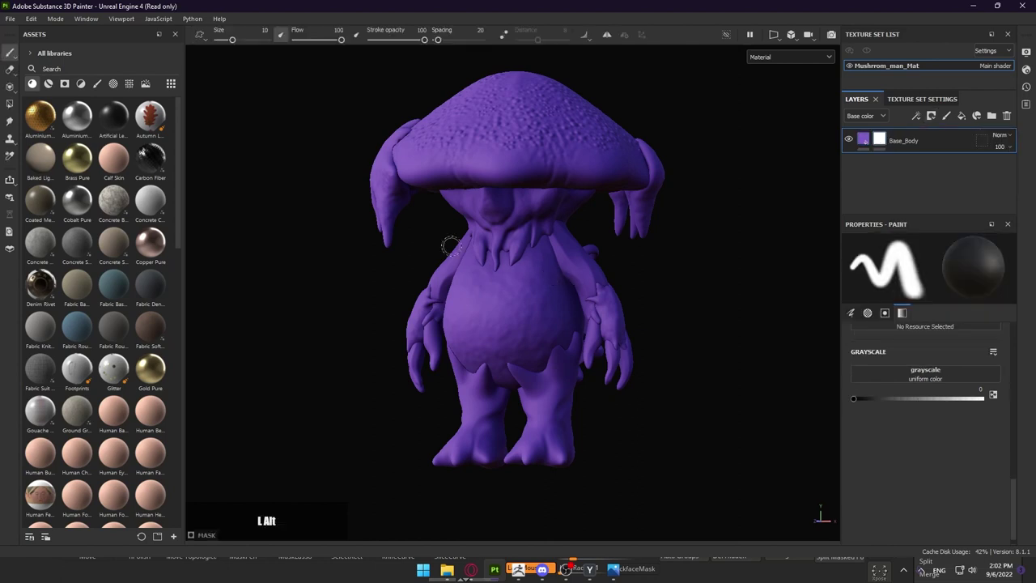
pyautogui.keyDown('alt'); pyautogui.moveTo(451, 246); pyautogui.dragTo(585, 264, button='right'); pyautogui.keyUp('alt')
pyautogui.keyDown('alt'); pyautogui.moveTo(585, 264); pyautogui.dragTo(582, 234); pyautogui.keyUp('alt')
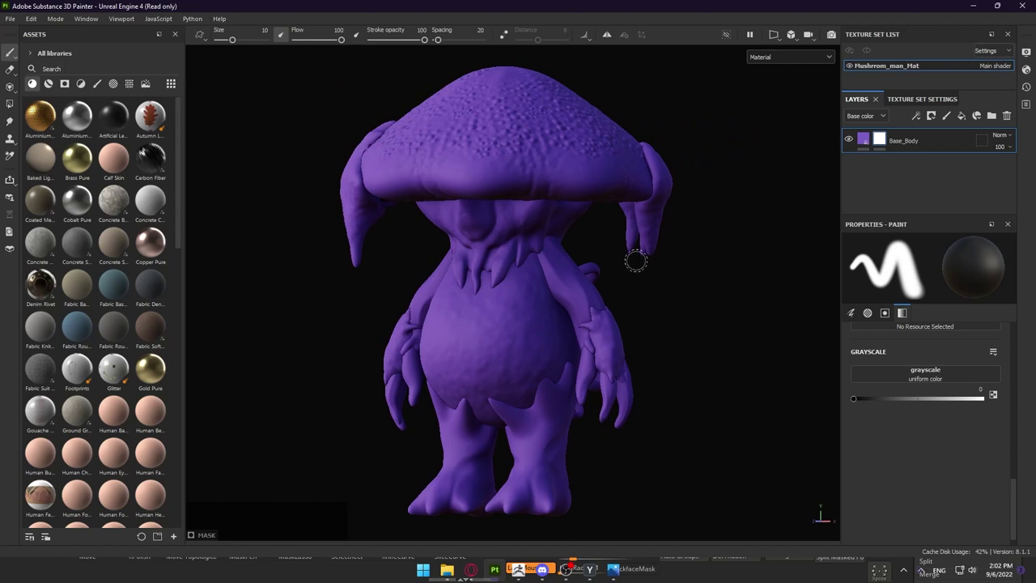
# Switch the viewport from the Material display to the Mask channel
pyautogui.keyDown('alt'); pyautogui.moveTo(574, 258); pyautogui.dragTo(536, 228, button='right'); pyautogui.keyUp('alt')
pyautogui.keyDown('alt'); pyautogui.moveTo(536, 228); pyautogui.dragTo(525, 186, button='middle'); pyautogui.keyUp('alt')
pyautogui.keyDown('alt'); pyautogui.moveTo(525, 186); pyautogui.dragTo(468, 187, button='right'); pyautogui.keyUp('alt')
pyautogui.keyDown('alt'); pyautogui.moveTo(468, 187); pyautogui.dragTo(458, 213, button='middle'); pyautogui.keyUp('alt')
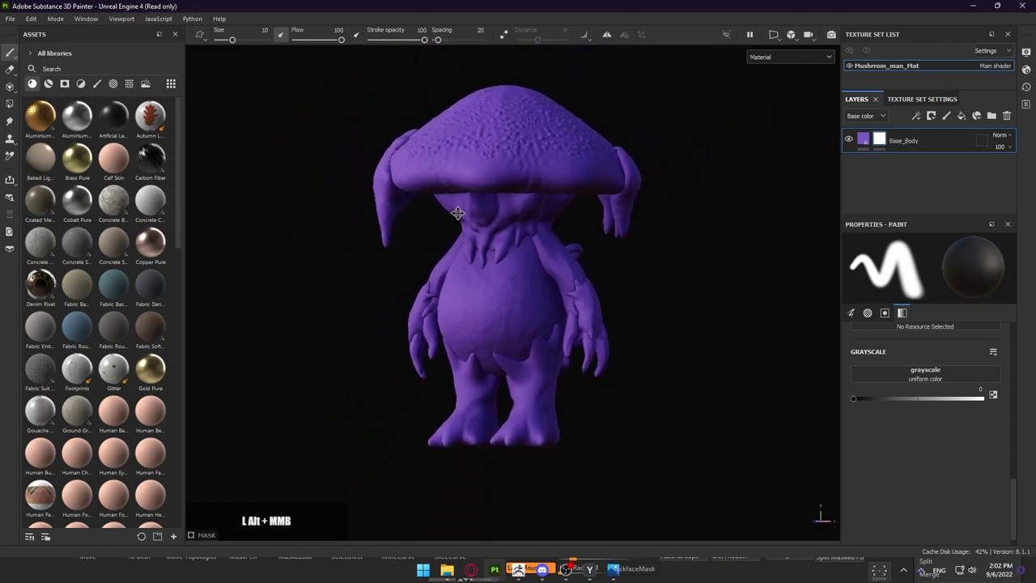
pyautogui.scroll(2, 596, 146)
pyautogui.click(789, 57)
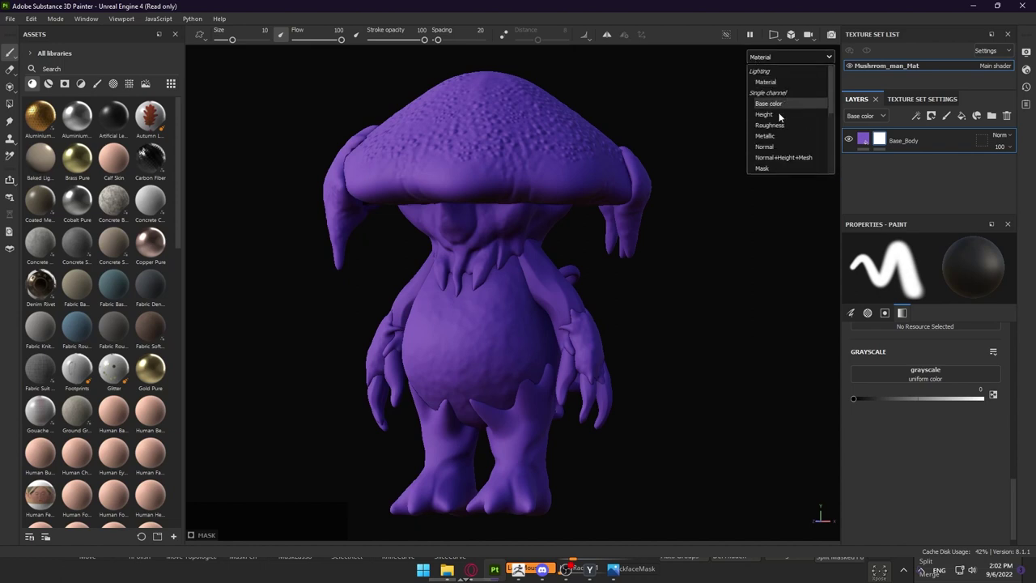
pyautogui.click(765, 169)
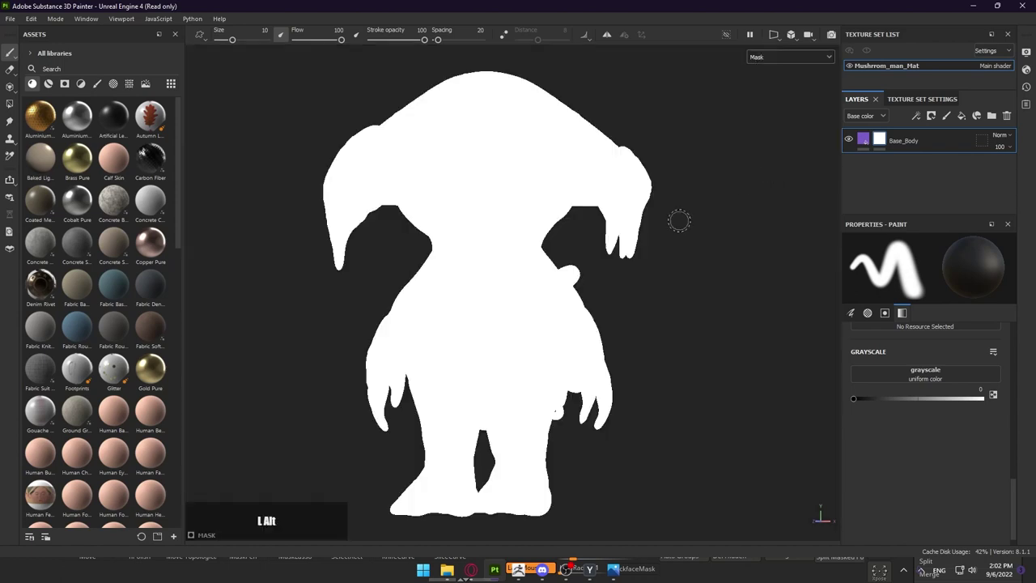
pyautogui.keyDown('alt'); pyautogui.moveTo(677, 220); pyautogui.dragTo(607, 256, button='right'); pyautogui.keyUp('alt')
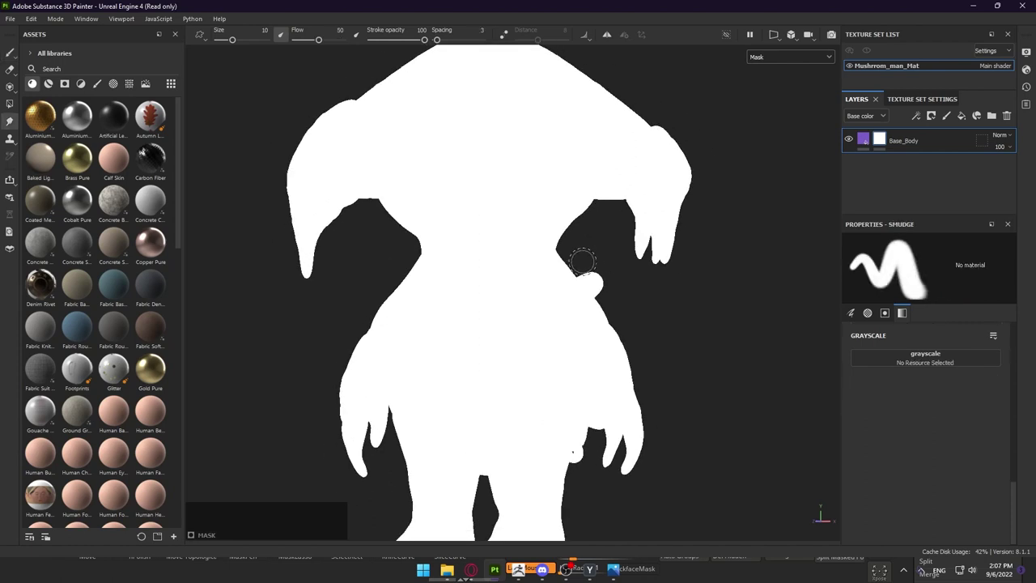
# Examine the layer's white mask on the character from several angles and distances
pyautogui.keyDown('alt'); pyautogui.moveTo(589, 250); pyautogui.dragTo(478, 267, button='right'); pyautogui.keyUp('alt')
pyautogui.keyDown('alt'); pyautogui.moveTo(477, 267); pyautogui.dragTo(426, 250); pyautogui.keyUp('alt')
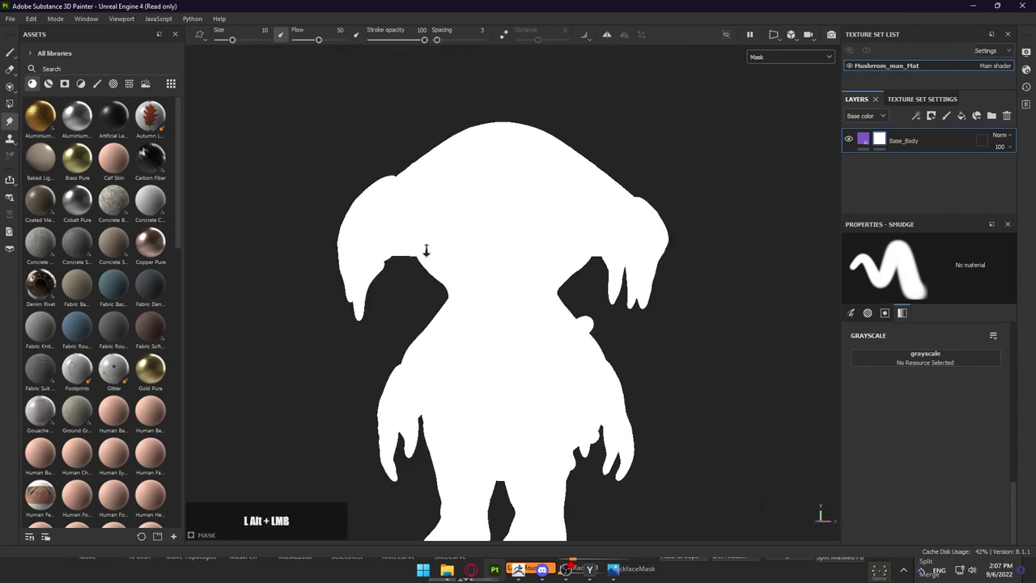
pyautogui.keyDown('alt'); pyautogui.moveTo(426, 250); pyautogui.dragTo(499, 245, button='right'); pyautogui.keyUp('alt')
pyautogui.keyDown('alt'); pyautogui.moveTo(500, 245); pyautogui.dragTo(507, 286, button='middle'); pyautogui.keyUp('alt')
pyautogui.keyDown('alt'); pyautogui.moveTo(507, 285); pyautogui.dragTo(439, 270); pyautogui.keyUp('alt')
pyautogui.keyDown('alt'); pyautogui.moveTo(503, 156); pyautogui.dragTo(590, 157, button='right'); pyautogui.keyUp('alt')
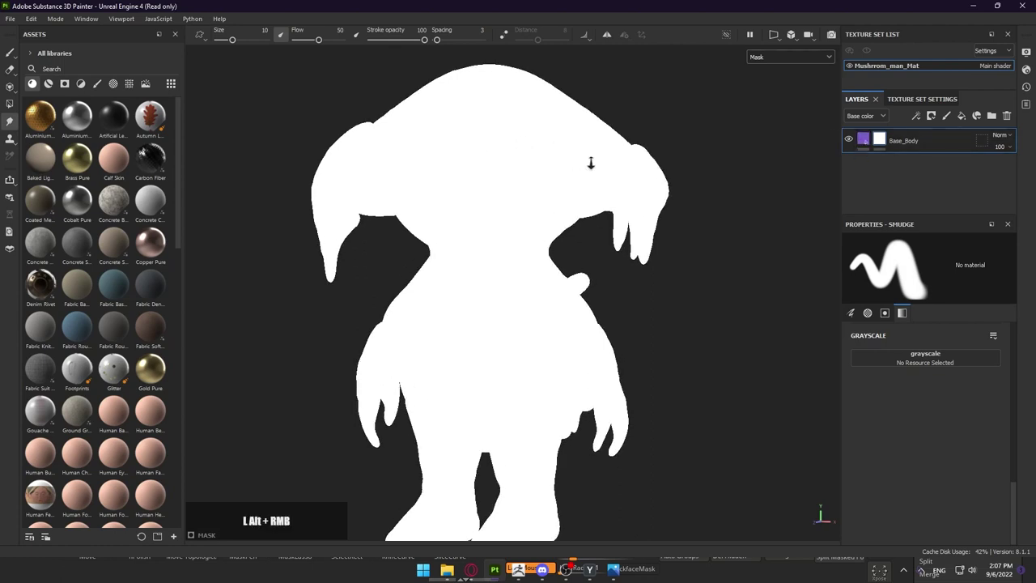
pyautogui.keyDown('alt'); pyautogui.moveTo(583, 203); pyautogui.dragTo(524, 201, button='right'); pyautogui.keyUp('alt')
pyautogui.moveTo(478, 147); pyautogui.dragTo(517, 146)
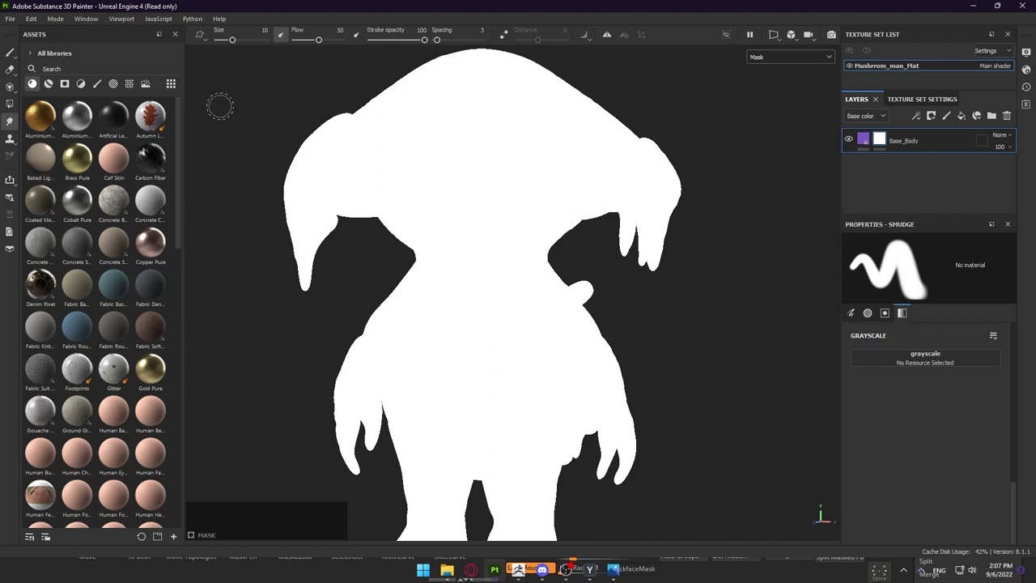
# Paint black on the white mask of the Base_Body layer over the face and the front of the mushroom cap
pyautogui.click(11, 54)
pyautogui.moveTo(586, 185)
pyautogui.mouseDown()
pyautogui.moveTo(518, 227)
pyautogui.moveTo(537, 203)
pyautogui.moveTo(537, 221)
pyautogui.mouseUp()
pyautogui.keyDown('alt'); pyautogui.moveTo(537, 220); pyautogui.dragTo(518, 195); pyautogui.keyUp('alt')
pyautogui.keyDown('alt'); pyautogui.moveTo(518, 195); pyautogui.dragTo(580, 224, button='right'); pyautogui.keyUp('alt')
pyautogui.moveTo(522, 183)
pyautogui.mouseDown()
pyautogui.moveTo(510, 169)
pyautogui.moveTo(539, 154)
pyautogui.moveTo(551, 195)
pyautogui.moveTo(545, 229)
pyautogui.moveTo(559, 167)
pyautogui.moveTo(570, 206)
pyautogui.moveTo(559, 132)
pyautogui.moveTo(540, 133)
pyautogui.mouseUp()
pyautogui.keyDown('alt'); pyautogui.moveTo(539, 133); pyautogui.dragTo(562, 200); pyautogui.keyUp('alt')
pyautogui.keyDown('alt'); pyautogui.moveTo(563, 200); pyautogui.dragTo(547, 248, button='middle'); pyautogui.keyUp('alt')
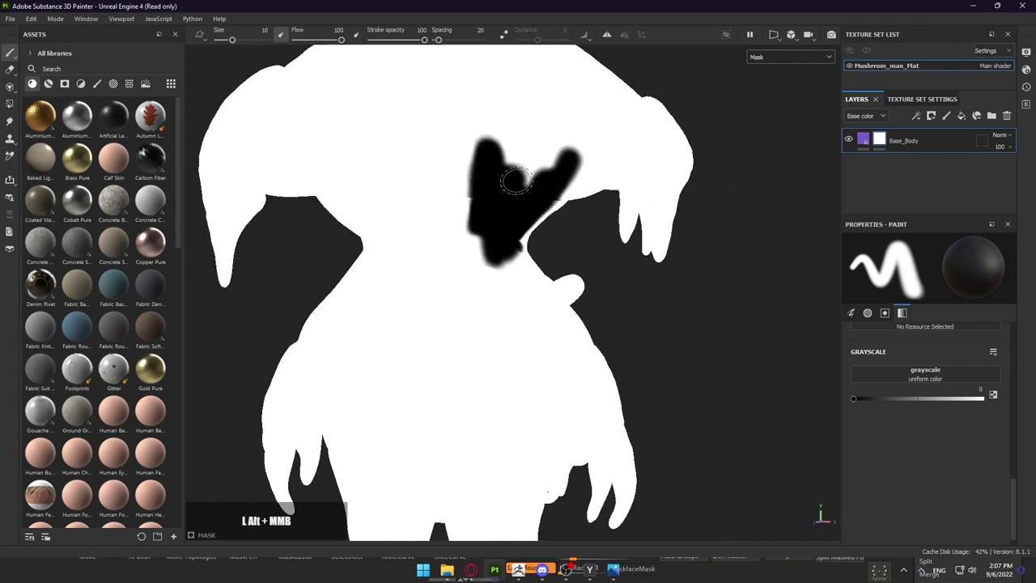
pyautogui.moveTo(513, 178)
pyautogui.mouseDown()
pyautogui.moveTo(513, 155)
pyautogui.moveTo(541, 150)
pyautogui.moveTo(513, 243)
pyautogui.moveTo(453, 186)
pyautogui.mouseUp()
pyautogui.moveTo(453, 186)
pyautogui.mouseDown()
pyautogui.moveTo(435, 166)
pyautogui.moveTo(446, 131)
pyautogui.moveTo(473, 137)
pyautogui.moveTo(497, 166)
pyautogui.moveTo(489, 123)
pyautogui.mouseUp()
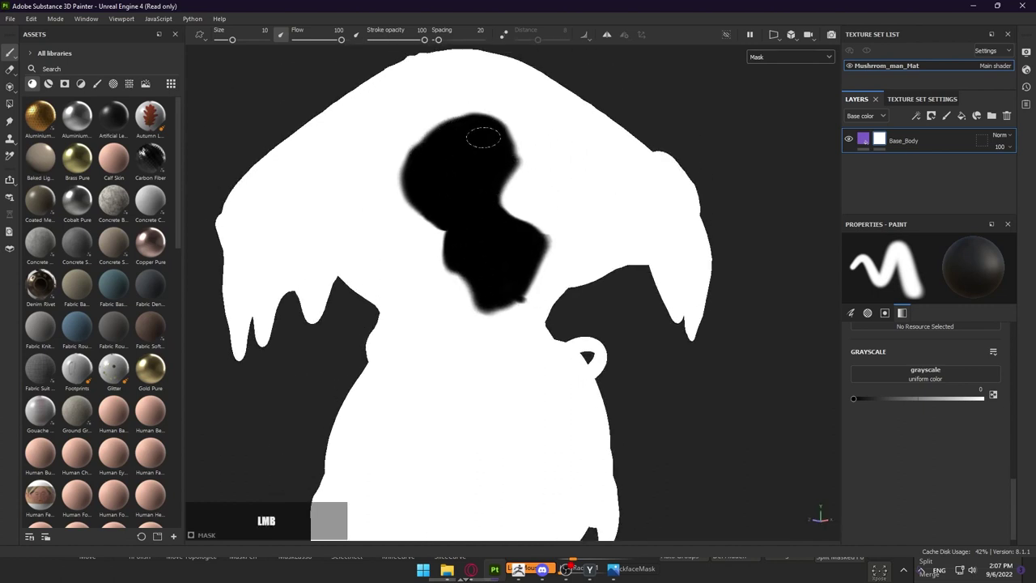
# Display the model's material in the viewport and examine the masked-out area on the cap and face
pyautogui.keyDown('alt'); pyautogui.moveTo(492, 160); pyautogui.dragTo(517, 178); pyautogui.keyUp('alt')
pyautogui.keyDown('alt'); pyautogui.moveTo(518, 178); pyautogui.dragTo(549, 203, button='right'); pyautogui.keyUp('alt')
pyautogui.moveTo(548, 203)
pyautogui.keyDown('alt'); pyautogui.mouseDown()
pyautogui.moveTo(502, 167)
pyautogui.moveTo(508, 193)
pyautogui.mouseUp(); pyautogui.keyUp('alt')
pyautogui.keyDown('alt'); pyautogui.moveTo(508, 192); pyautogui.dragTo(513, 211, button='middle'); pyautogui.keyUp('alt')
pyautogui.moveTo(513, 211)
pyautogui.keyDown('alt'); pyautogui.mouseDown()
pyautogui.moveTo(440, 242)
pyautogui.moveTo(422, 235)
pyautogui.moveTo(430, 183)
pyautogui.moveTo(419, 218)
pyautogui.moveTo(452, 171)
pyautogui.moveTo(446, 208)
pyautogui.moveTo(599, 180)
pyautogui.moveTo(453, 182)
pyautogui.mouseUp(); pyautogui.keyUp('alt')
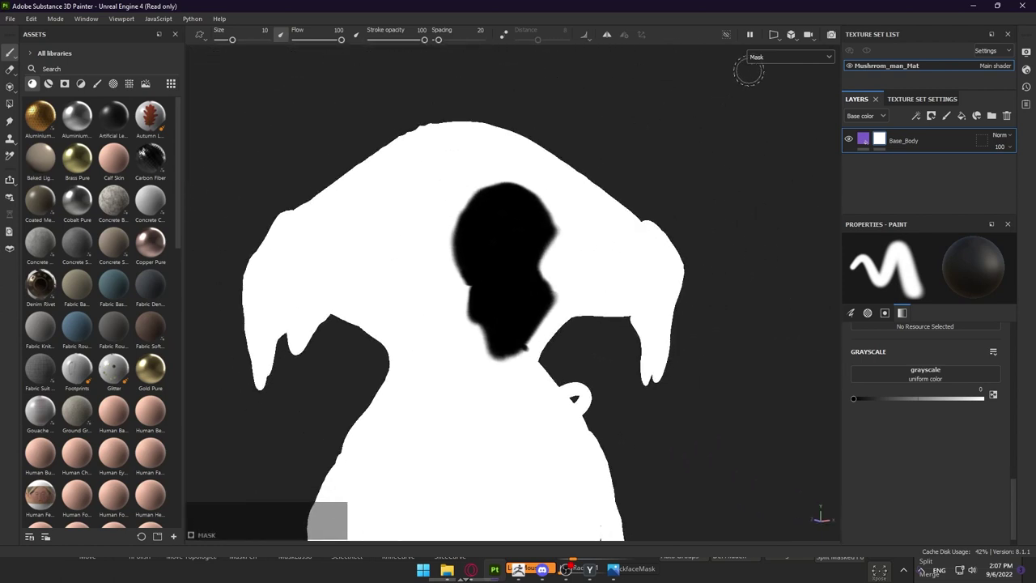
pyautogui.click(789, 56)
pyautogui.scroll(1, 776, 81)
pyautogui.click(756, 101)
pyautogui.keyDown('alt'); pyautogui.moveTo(647, 212); pyautogui.dragTo(563, 221); pyautogui.keyUp('alt')
pyautogui.keyDown('alt'); pyautogui.moveTo(562, 220); pyautogui.dragTo(462, 208, button='middle'); pyautogui.keyUp('alt')
pyautogui.scroll(2, 462, 208)
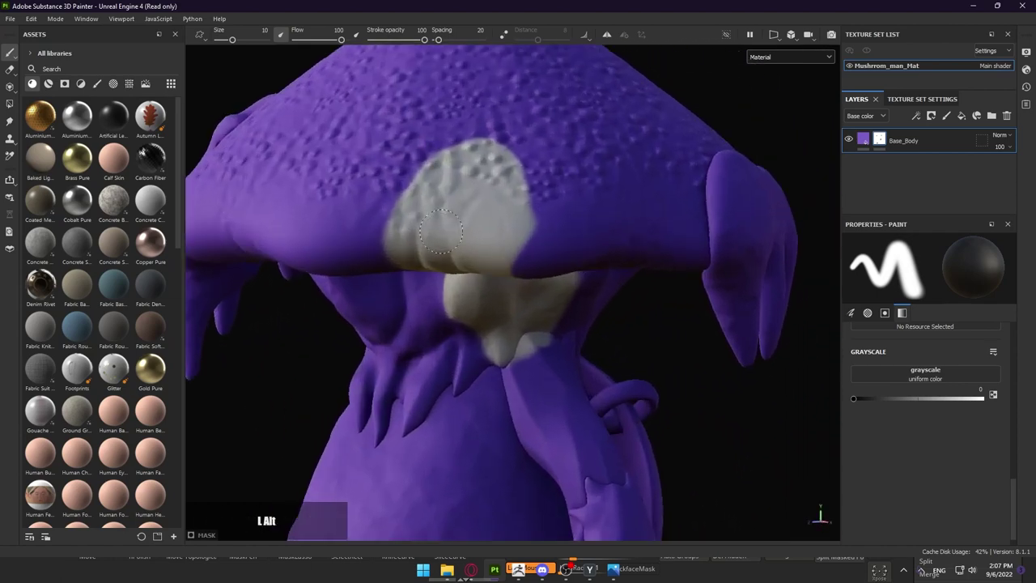
pyautogui.keyDown('alt'); pyautogui.moveTo(402, 197); pyautogui.dragTo(411, 220); pyautogui.keyUp('alt')
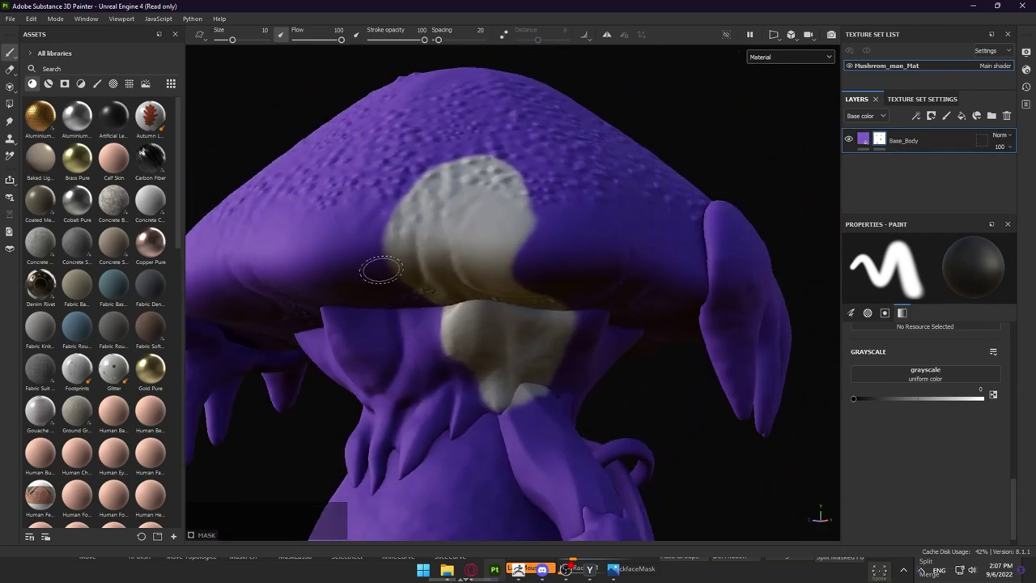
pyautogui.moveTo(485, 261)
pyautogui.keyDown('alt'); pyautogui.mouseDown()
pyautogui.moveTo(450, 212)
pyautogui.moveTo(485, 248)
pyautogui.moveTo(377, 234)
pyautogui.moveTo(538, 187)
pyautogui.mouseUp(); pyautogui.keyUp('alt')
pyautogui.keyDown('alt'); pyautogui.moveTo(418, 256); pyautogui.dragTo(712, 73); pyautogui.keyUp('alt')
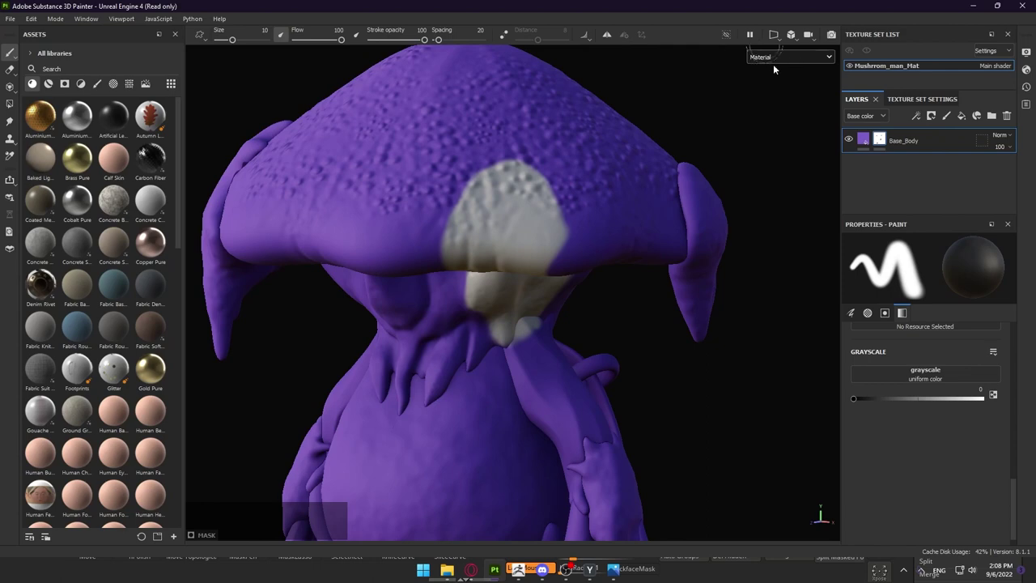
# Try a pink base color, C55D96, for the Base_Body fill and undo the change
pyautogui.click(863, 140)
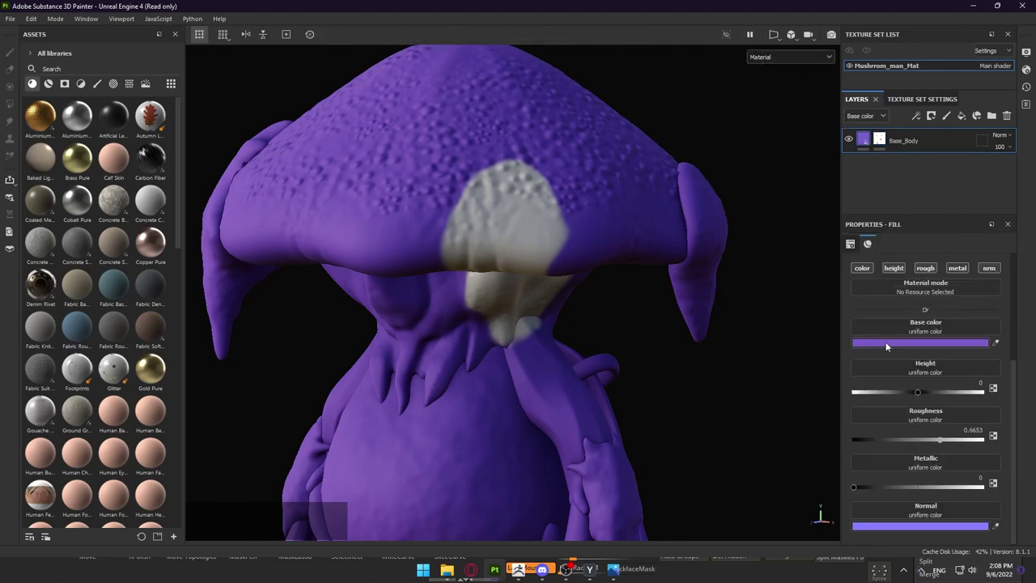
pyautogui.click(886, 343)
pyautogui.moveTo(911, 402)
pyautogui.mouseDown()
pyautogui.moveTo(910, 387)
pyautogui.moveTo(893, 474)
pyautogui.moveTo(892, 401)
pyautogui.mouseUp()
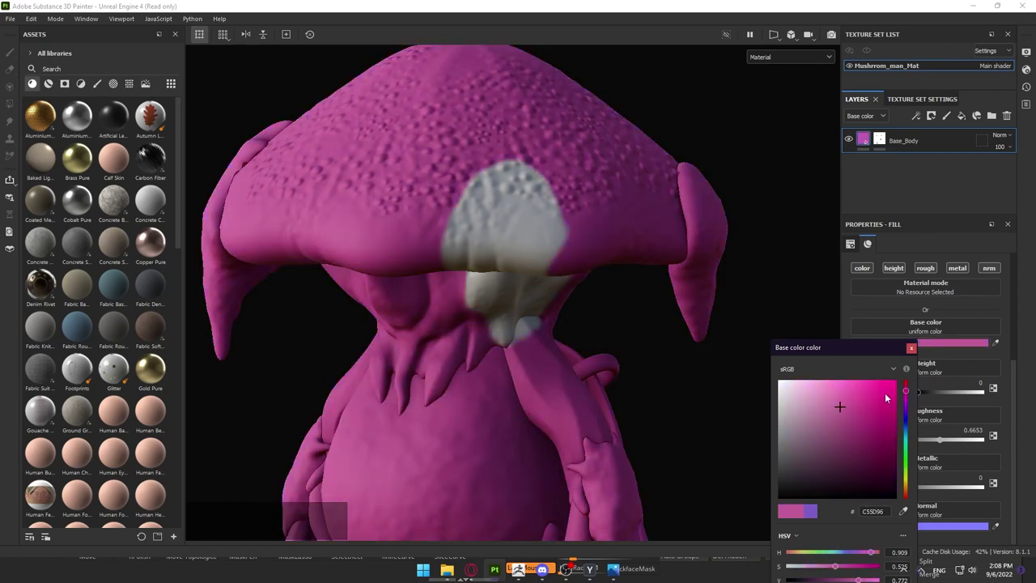
pyautogui.click(911, 348)
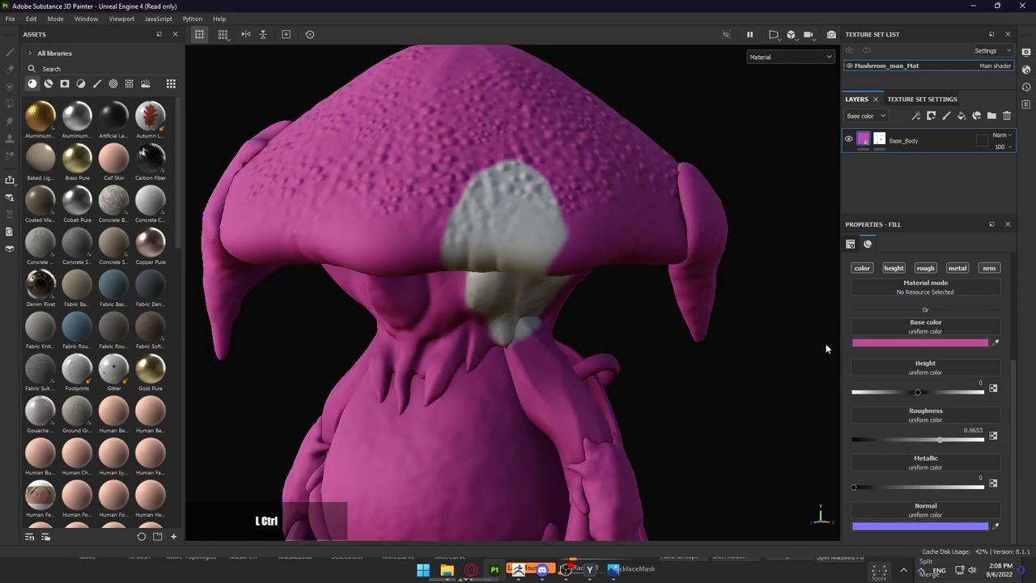
pyautogui.hotkey('ctrl', 'z')
# Clear the black painting from the Base_Body layer's mask
pyautogui.keyDown('alt'); pyautogui.moveTo(668, 307); pyautogui.dragTo(597, 164, button='right'); pyautogui.keyUp('alt')
pyautogui.keyDown('alt'); pyautogui.moveTo(597, 163); pyautogui.dragTo(642, 203); pyautogui.keyUp('alt')
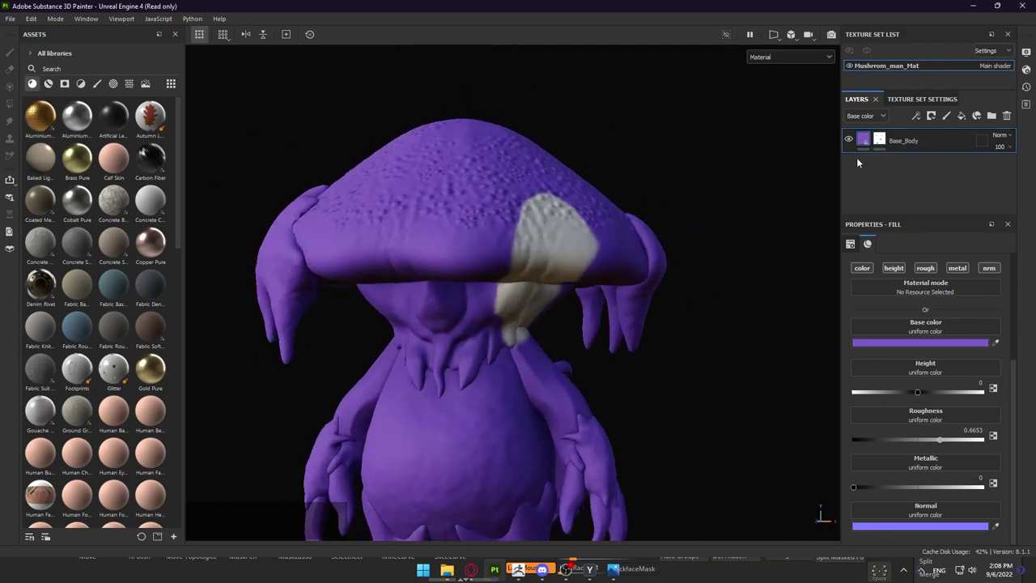
pyautogui.keyDown('alt'); pyautogui.moveTo(729, 234); pyautogui.dragTo(863, 213, button='right'); pyautogui.keyUp('alt')
pyautogui.keyDown('alt'); pyautogui.moveTo(631, 219); pyautogui.dragTo(550, 239); pyautogui.keyUp('alt')
pyautogui.keyDown('alt'); pyautogui.moveTo(550, 239); pyautogui.dragTo(511, 229, button='right'); pyautogui.keyUp('alt')
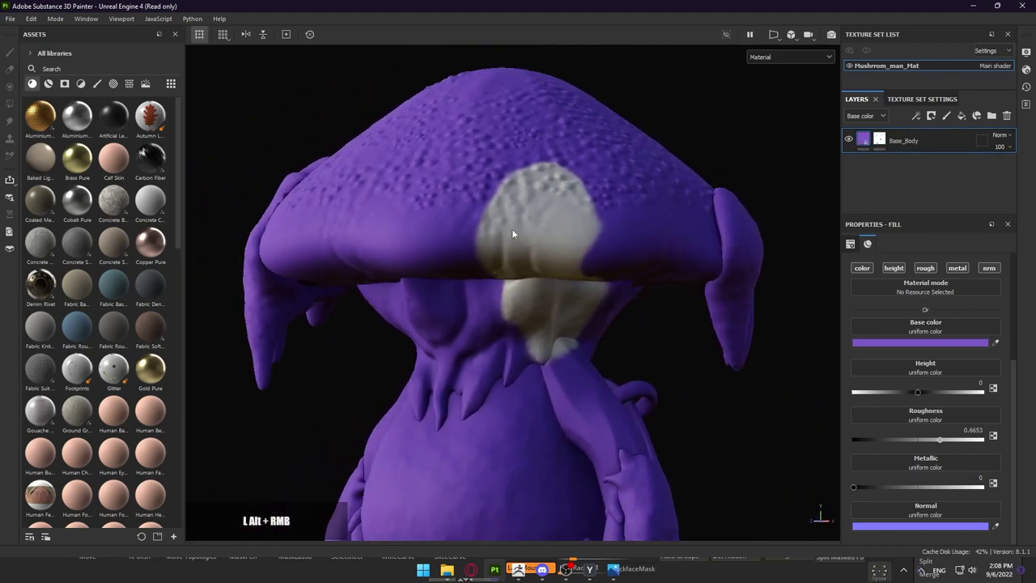
pyautogui.click(879, 139)
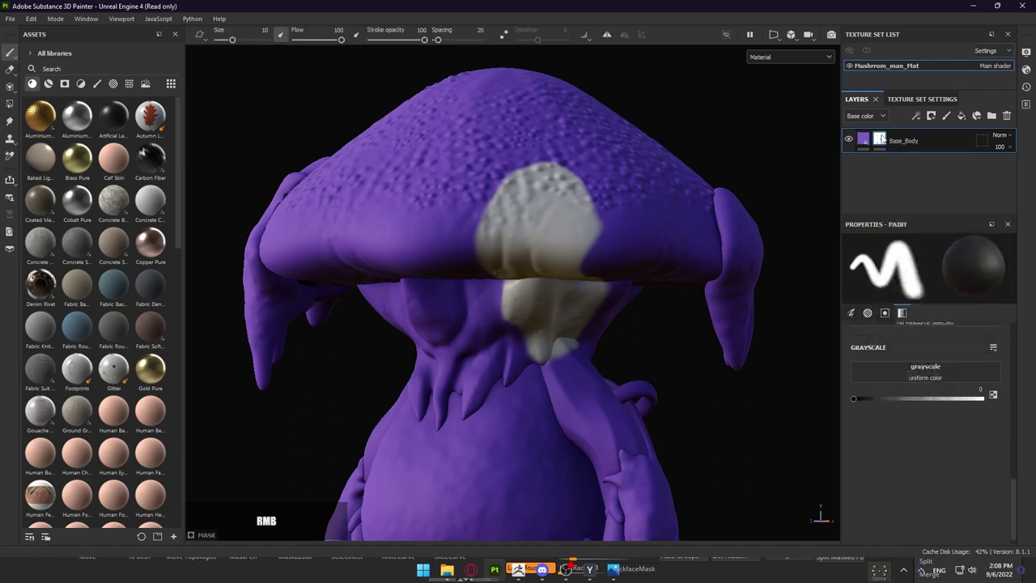
pyautogui.rightClick(879, 139)
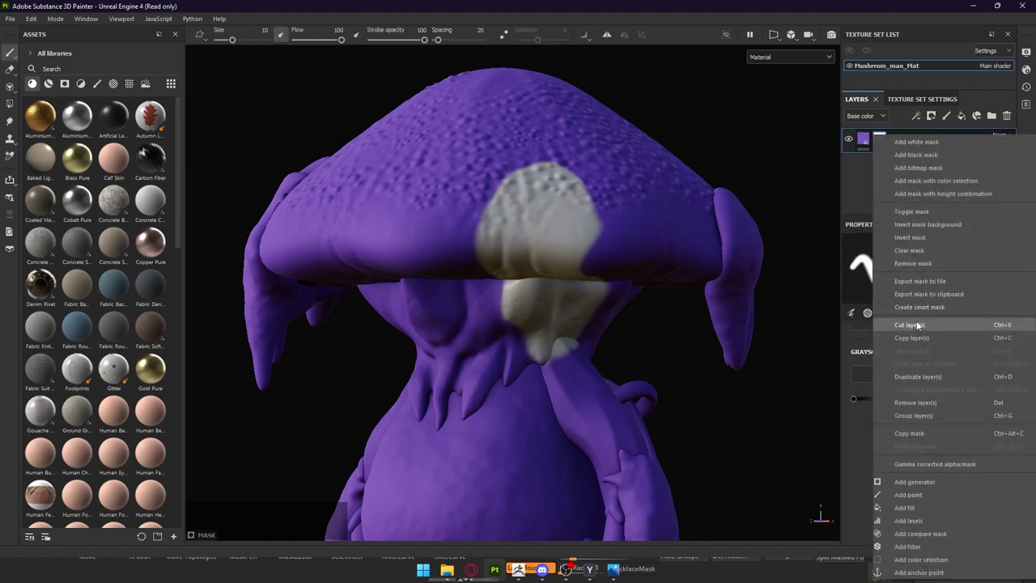
pyautogui.click(917, 252)
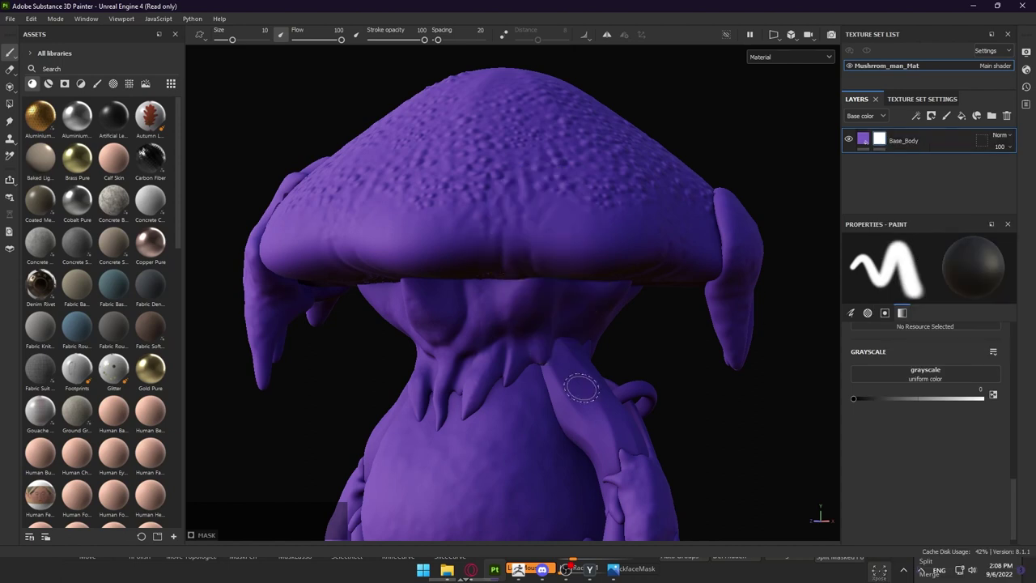
# Replace the Base_Body layer's mask with a black mask
pyautogui.keyDown('alt'); pyautogui.moveTo(624, 364); pyautogui.dragTo(507, 293); pyautogui.keyUp('alt')
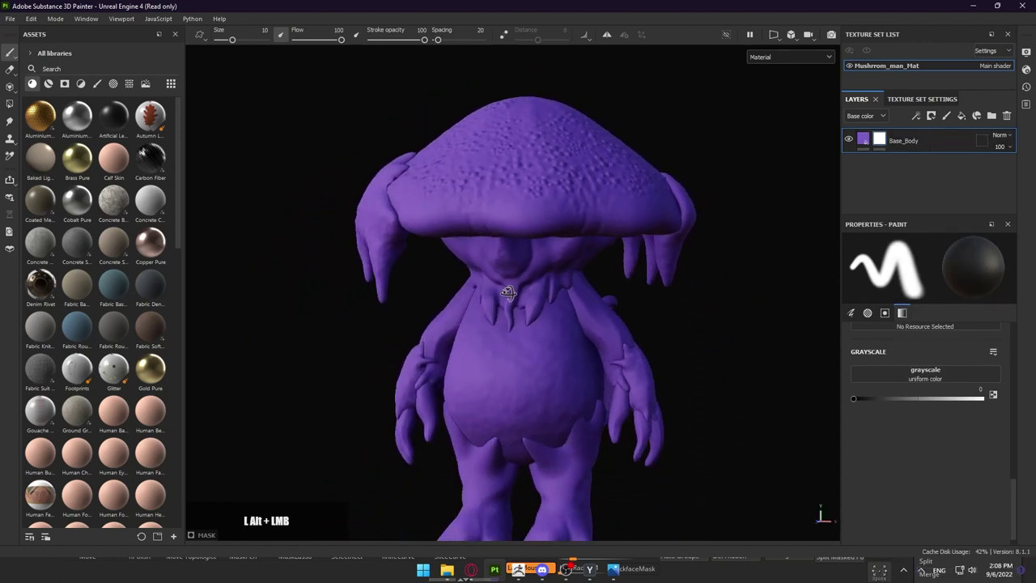
pyautogui.click(931, 115)
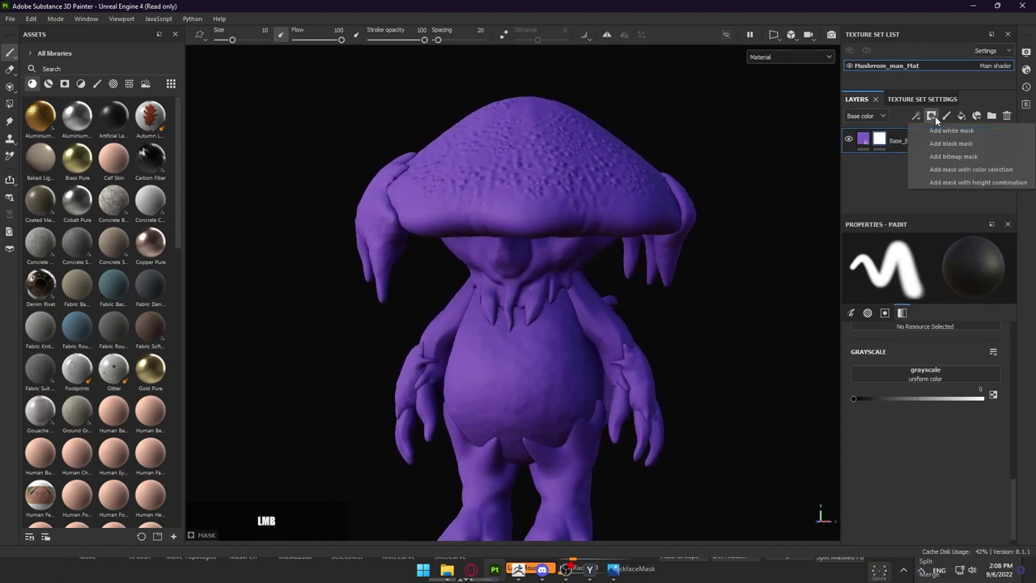
pyautogui.click(973, 144)
pyautogui.keyDown('alt'); pyautogui.moveTo(777, 243); pyautogui.dragTo(559, 214); pyautogui.keyUp('alt')
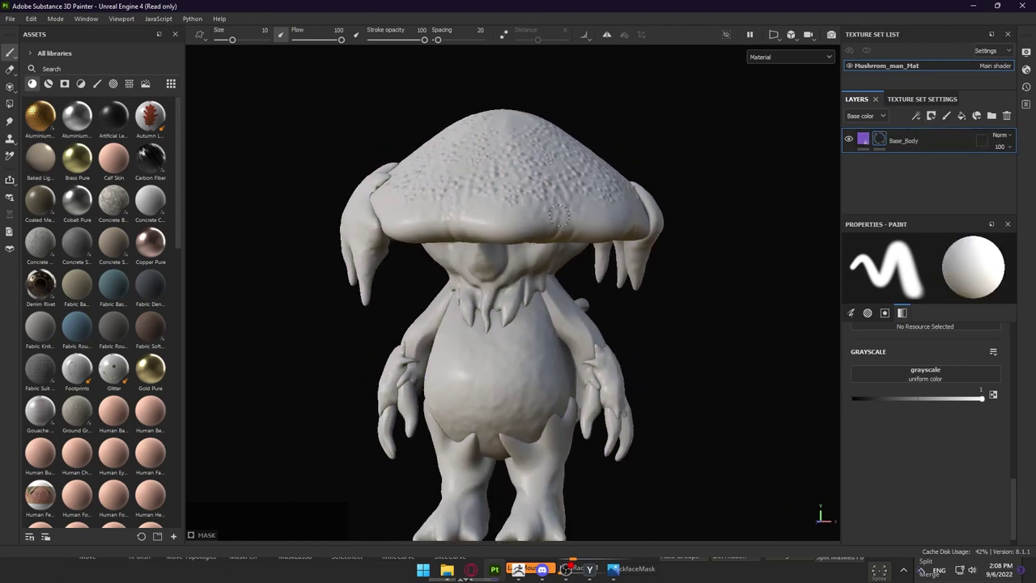
# In the Mask display, paint a white streak over the cap's front and the face, and return to the Material display
pyautogui.click(769, 56)
pyautogui.click(763, 165)
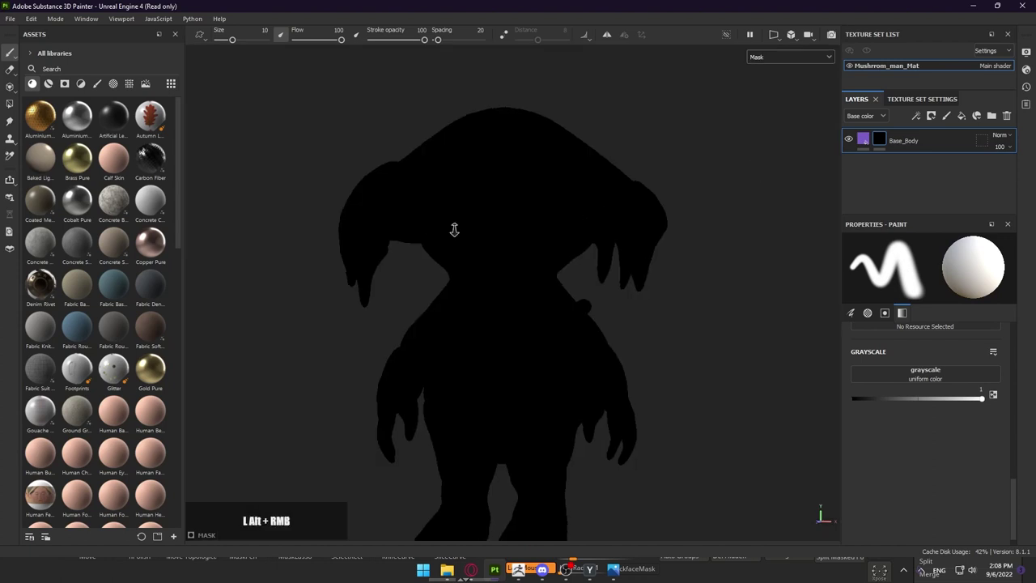
pyautogui.moveTo(454, 227)
pyautogui.keyDown('alt'); pyautogui.mouseDown()
pyautogui.moveTo(634, 144)
pyautogui.moveTo(582, 190)
pyautogui.moveTo(555, 307)
pyautogui.moveTo(571, 190)
pyautogui.mouseUp(); pyautogui.keyUp('alt')
pyautogui.keyDown('alt'); pyautogui.moveTo(570, 191); pyautogui.dragTo(626, 296, button='right'); pyautogui.keyUp('alt')
pyautogui.keyDown('alt'); pyautogui.moveTo(626, 297); pyautogui.dragTo(619, 271); pyautogui.keyUp('alt')
pyautogui.moveTo(558, 307)
pyautogui.mouseDown()
pyautogui.moveTo(557, 273)
pyautogui.moveTo(566, 302)
pyautogui.moveTo(590, 313)
pyautogui.moveTo(597, 251)
pyautogui.moveTo(526, 206)
pyautogui.moveTo(568, 163)
pyautogui.moveTo(538, 265)
pyautogui.moveTo(606, 282)
pyautogui.moveTo(574, 267)
pyautogui.mouseUp()
pyautogui.click(789, 56)
pyautogui.click(766, 82)
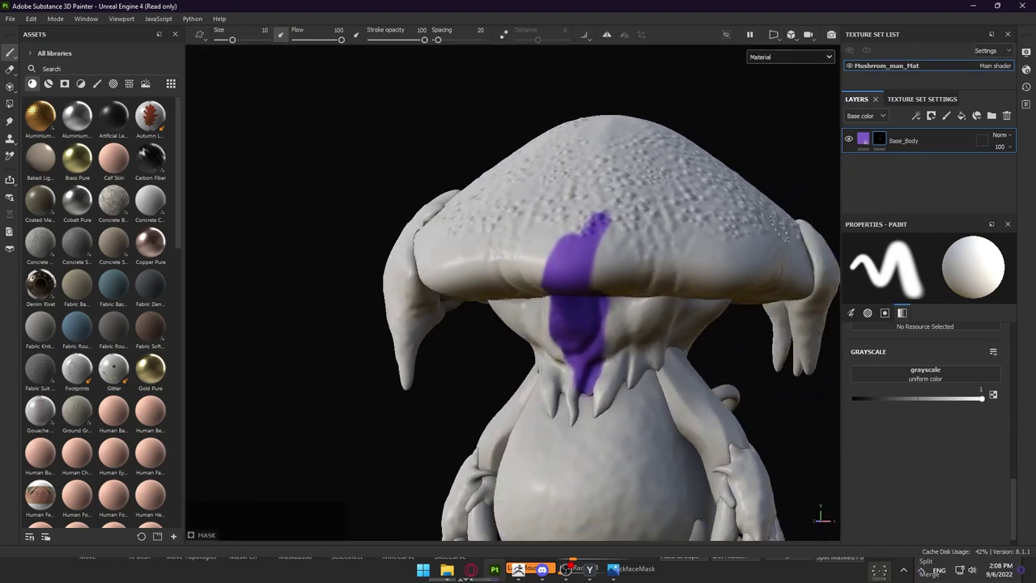
# Invert the Base_Body layer's mask and remove the Levels effect that does the inversion
pyautogui.keyDown('alt'); pyautogui.moveTo(782, 230); pyautogui.dragTo(733, 229, button='right'); pyautogui.keyUp('alt')
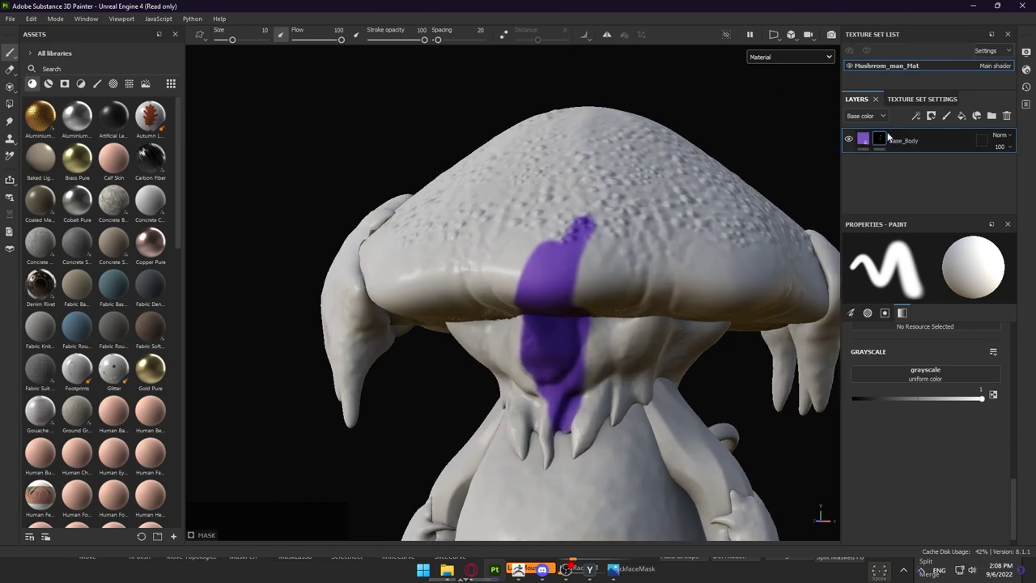
pyautogui.rightClick(883, 140)
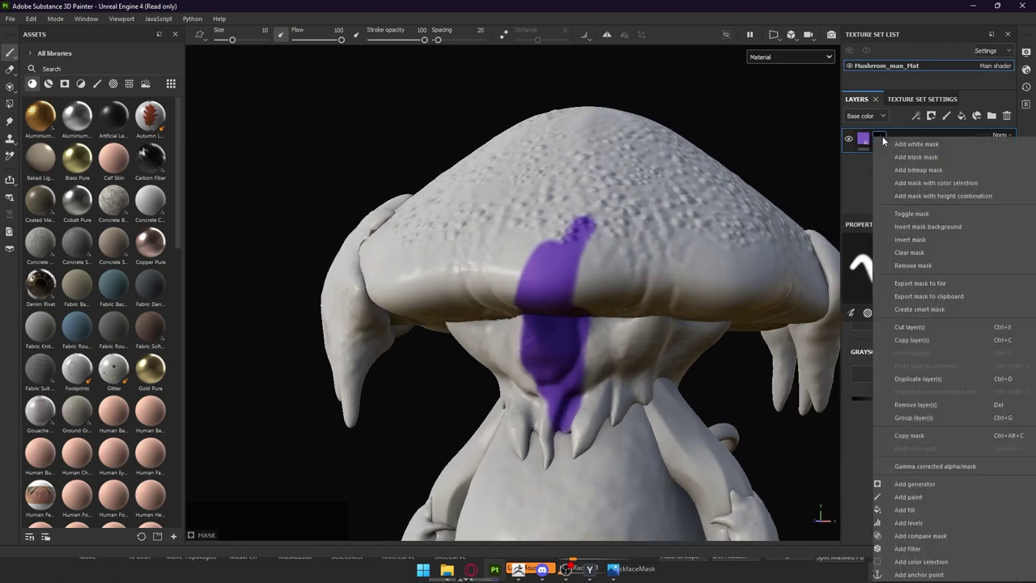
pyautogui.click(928, 239)
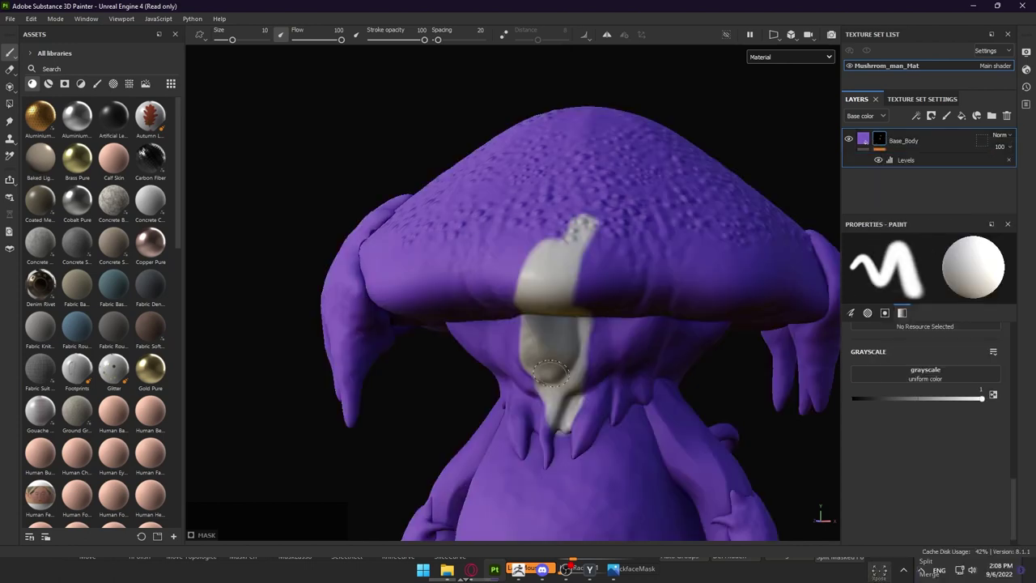
pyautogui.rightClick(883, 140)
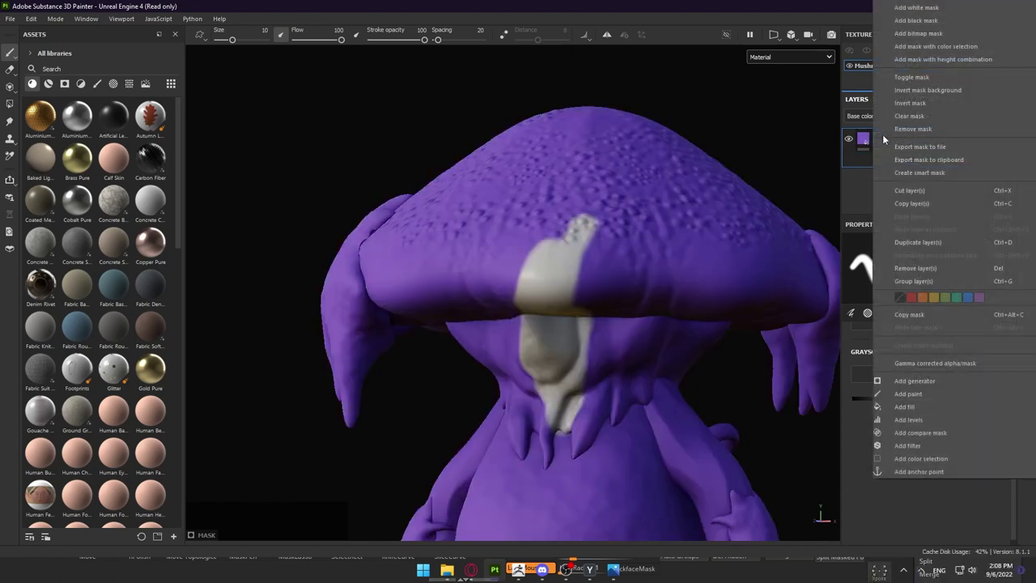
pyautogui.click(845, 202)
pyautogui.click(1004, 163)
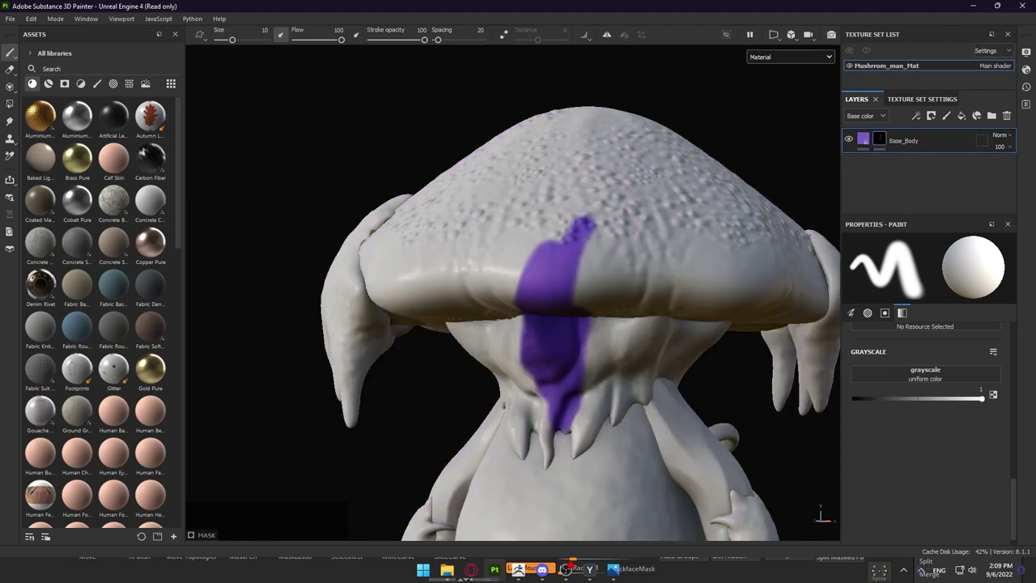
# Clear the white streak from the Base_Body layer's black mask
pyautogui.press('KP_5')
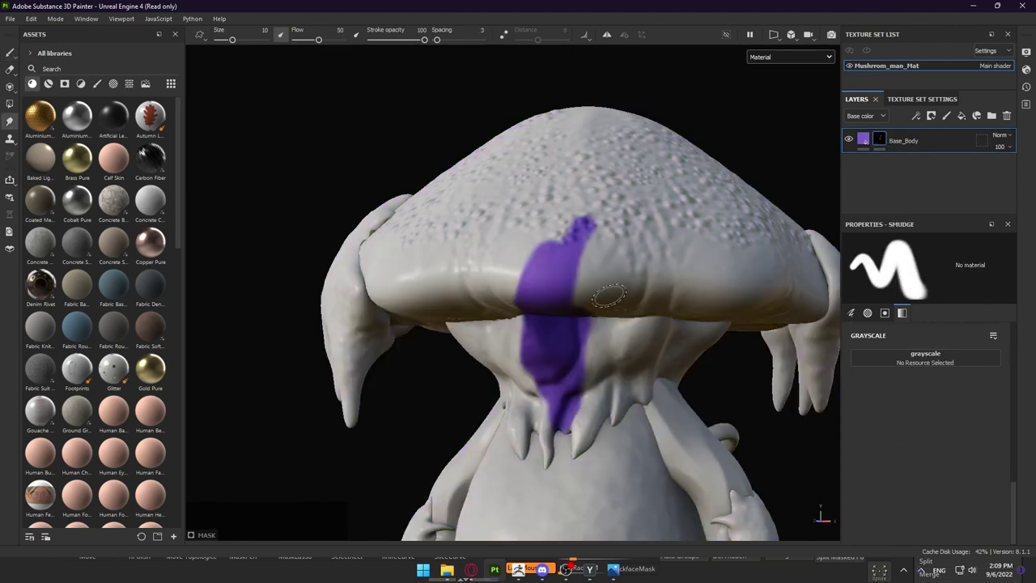
pyautogui.rightClick(884, 139)
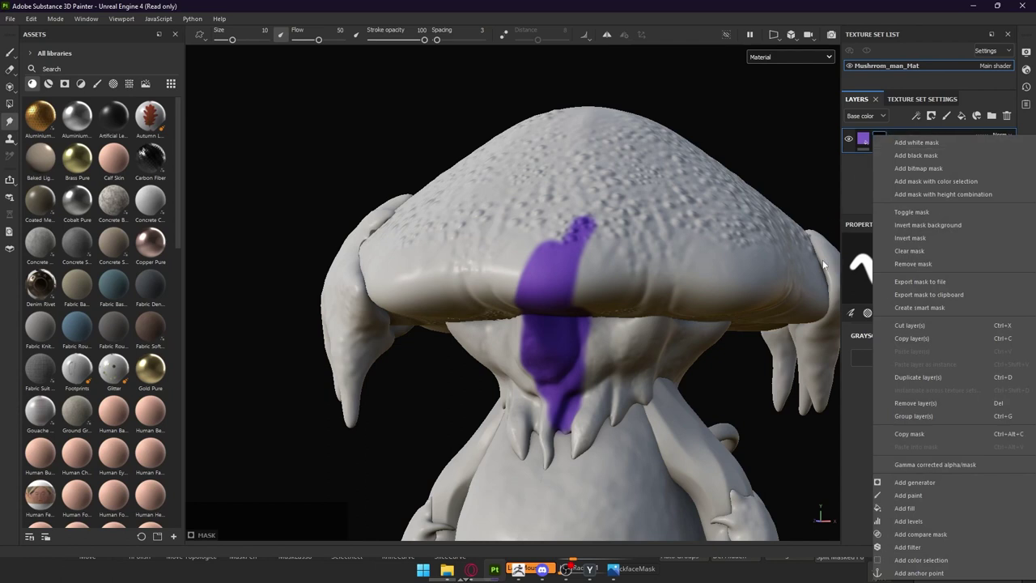
pyautogui.click(861, 201)
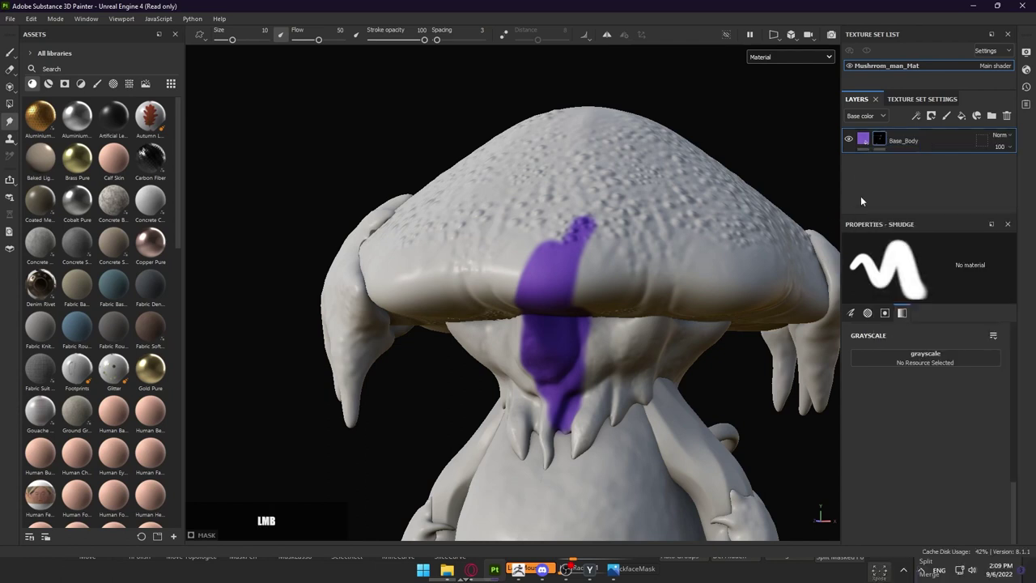
pyautogui.rightClick(882, 140)
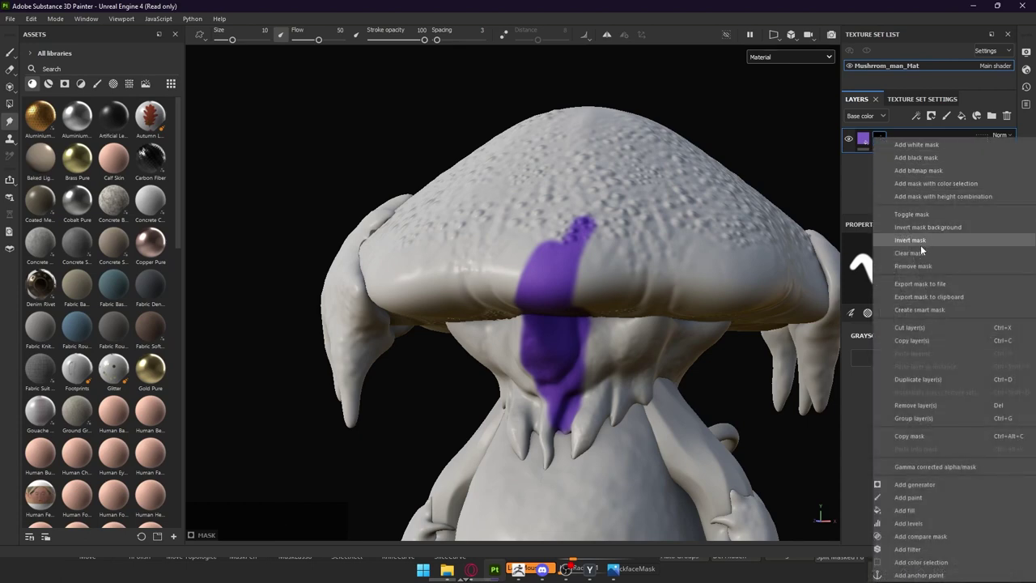
pyautogui.click(918, 252)
# Paint a white patch on the Base_Body mask in the middle of the belly with the Paint tool
pyautogui.keyDown('alt'); pyautogui.moveTo(740, 311); pyautogui.dragTo(634, 359, button='right'); pyautogui.keyUp('alt')
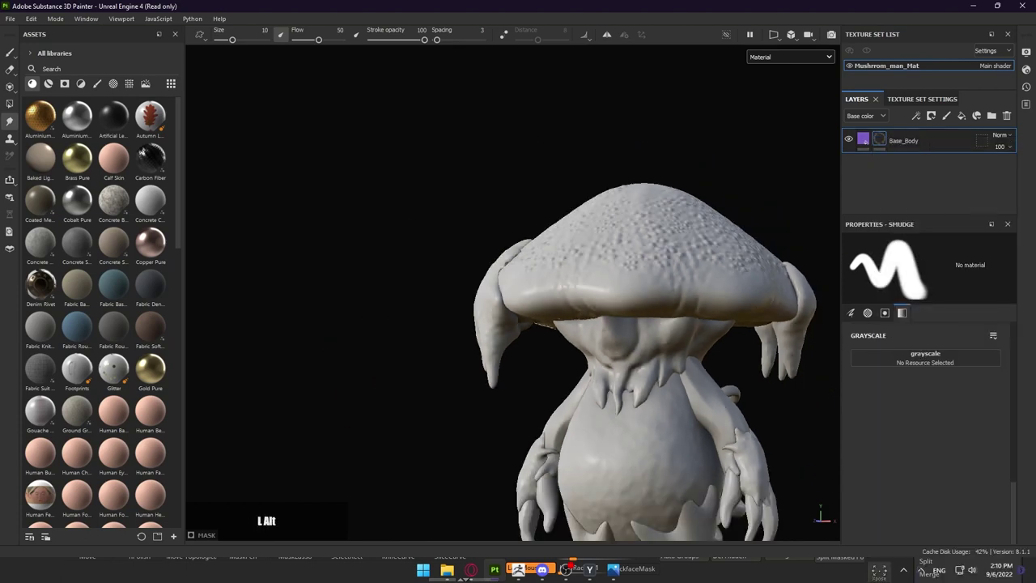
pyautogui.keyDown('alt'); pyautogui.moveTo(634, 359); pyautogui.dragTo(598, 312, button='middle'); pyautogui.keyUp('alt')
pyautogui.keyDown('alt'); pyautogui.moveTo(598, 312); pyautogui.dragTo(720, 348, button='right'); pyautogui.keyUp('alt')
pyautogui.keyDown('alt'); pyautogui.moveTo(578, 364); pyautogui.dragTo(558, 280, button='middle'); pyautogui.keyUp('alt')
pyautogui.keyDown('alt'); pyautogui.moveTo(558, 280); pyautogui.dragTo(639, 291); pyautogui.keyUp('alt')
pyautogui.keyDown('alt'); pyautogui.moveTo(639, 291); pyautogui.dragTo(872, 374, button='right'); pyautogui.keyUp('alt')
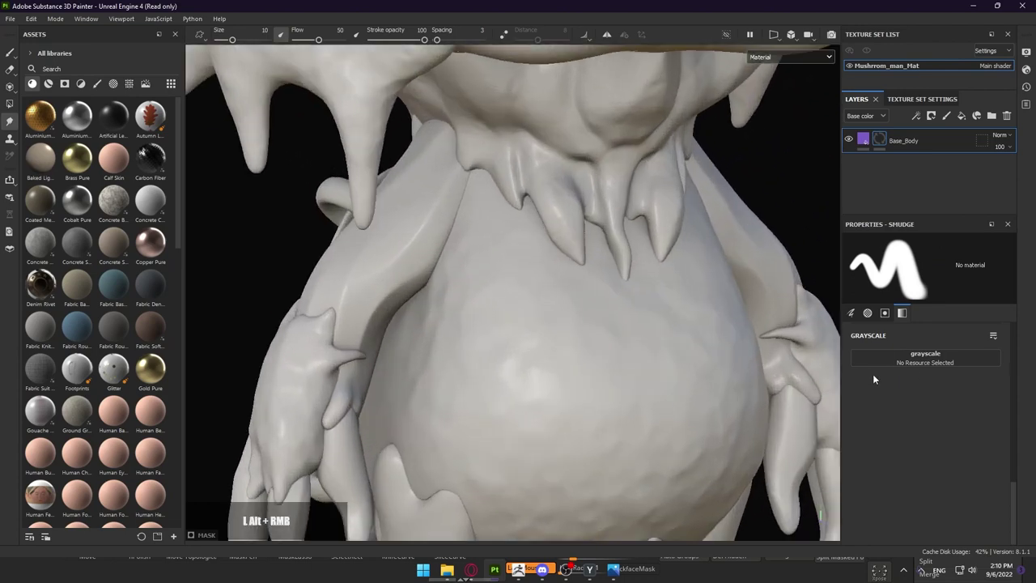
pyautogui.keyDown('alt'); pyautogui.moveTo(615, 340); pyautogui.dragTo(609, 288, button='middle'); pyautogui.keyUp('alt')
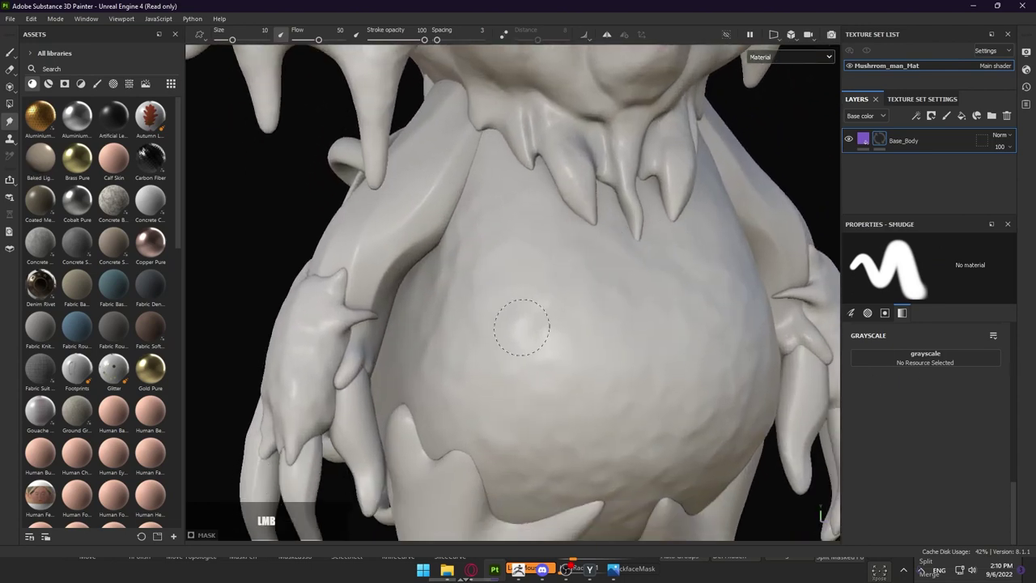
pyautogui.moveTo(533, 303)
pyautogui.keyDown('alt'); pyautogui.mouseDown()
pyautogui.moveTo(493, 259)
pyautogui.moveTo(534, 326)
pyautogui.mouseUp(); pyautogui.keyUp('alt')
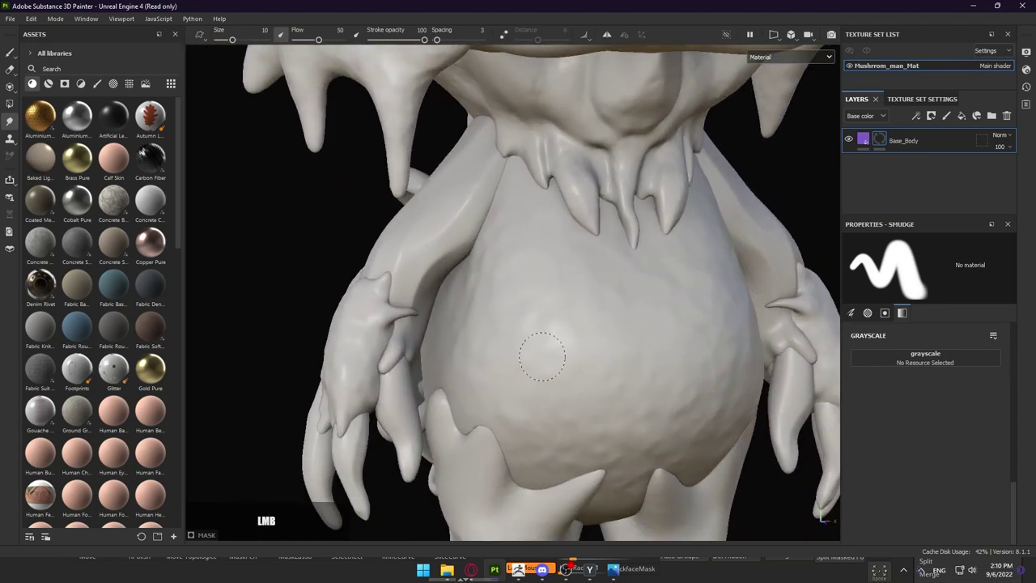
pyautogui.keyDown('alt'); pyautogui.moveTo(618, 370); pyautogui.dragTo(643, 328); pyautogui.keyUp('alt')
pyautogui.click(10, 51)
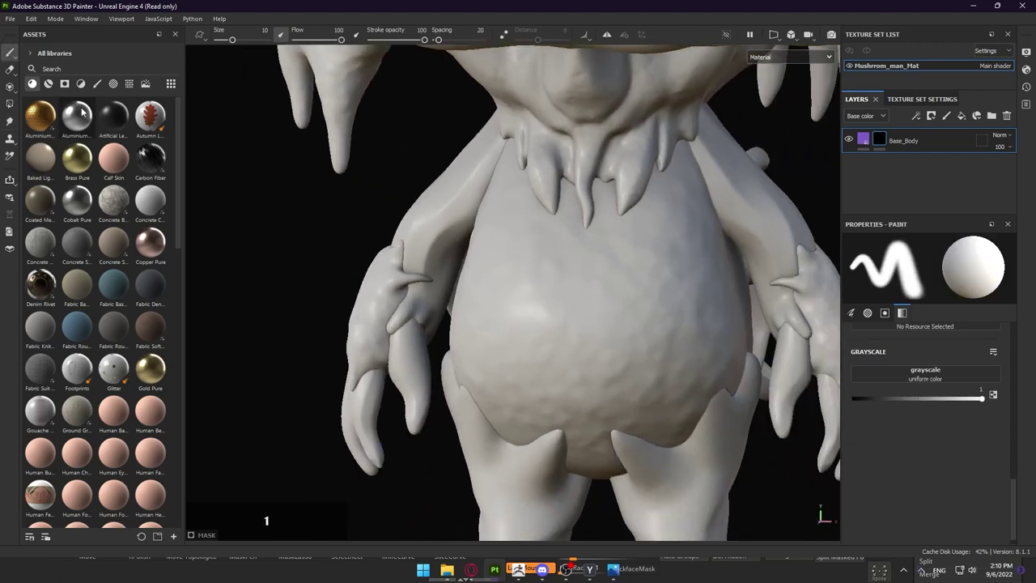
pyautogui.click(15, 55)
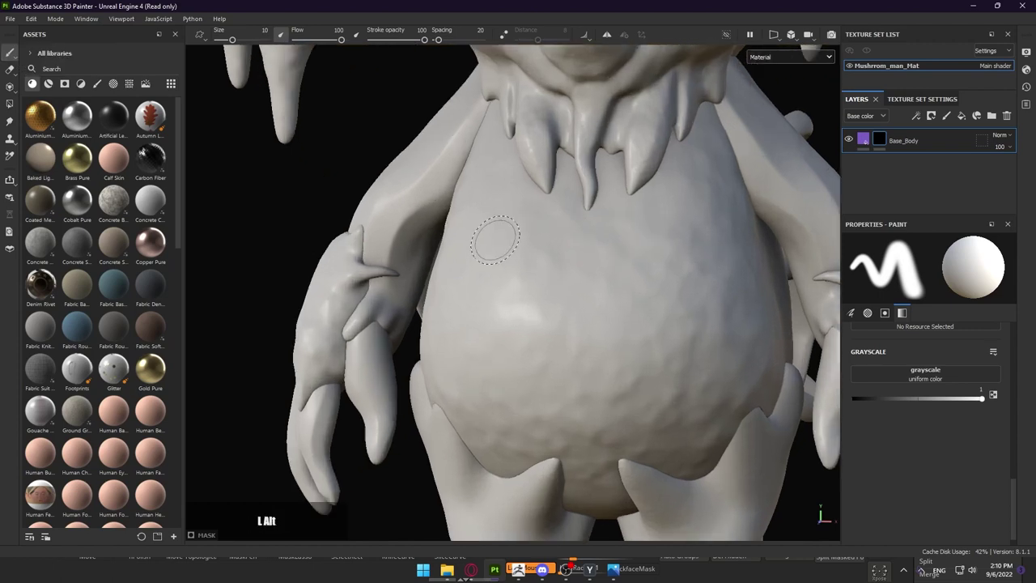
pyautogui.moveTo(518, 250)
pyautogui.mouseDown()
pyautogui.moveTo(515, 317)
pyautogui.moveTo(492, 327)
pyautogui.moveTo(587, 302)
pyautogui.moveTo(526, 328)
pyautogui.moveTo(502, 275)
pyautogui.moveTo(534, 238)
pyautogui.moveTo(610, 259)
pyautogui.moveTo(626, 245)
pyautogui.mouseUp()
# Select the Base_Body fill, return to its mask, and extend the white patch across and down the belly with the Paint tool
pyautogui.click(864, 139)
pyautogui.keyDown('alt'); pyautogui.moveTo(640, 332); pyautogui.dragTo(615, 275); pyautogui.keyUp('alt')
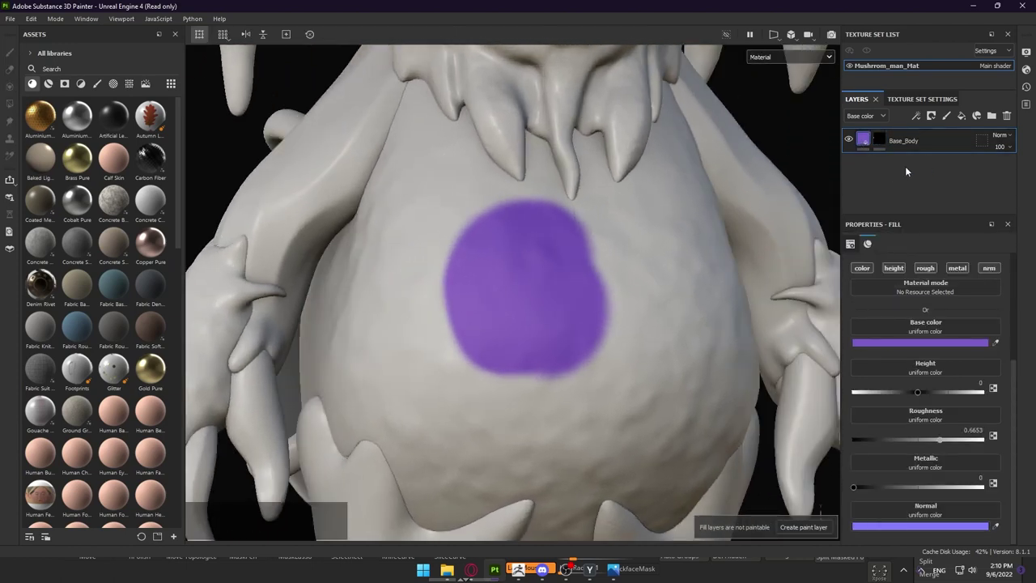
pyautogui.click(882, 143)
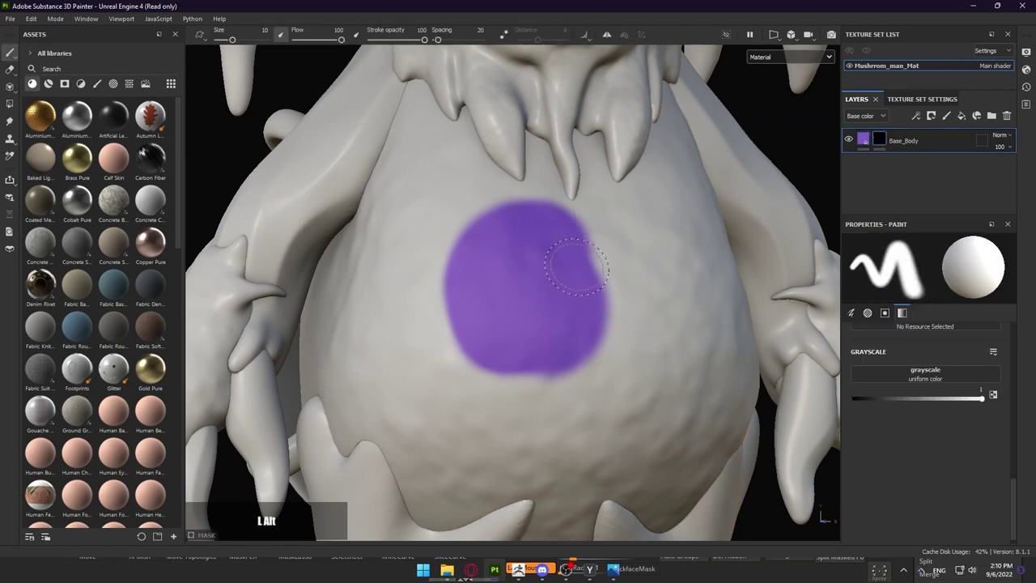
pyautogui.keyDown('alt'); pyautogui.moveTo(578, 278); pyautogui.dragTo(620, 260); pyautogui.keyUp('alt')
pyautogui.moveTo(621, 257)
pyautogui.mouseDown()
pyautogui.moveTo(632, 320)
pyautogui.moveTo(611, 241)
pyautogui.moveTo(652, 311)
pyautogui.moveTo(638, 328)
pyautogui.moveTo(510, 356)
pyautogui.mouseUp()
pyautogui.moveTo(445, 341)
pyautogui.mouseDown()
pyautogui.moveTo(487, 356)
pyautogui.moveTo(443, 353)
pyautogui.moveTo(411, 411)
pyautogui.mouseUp()
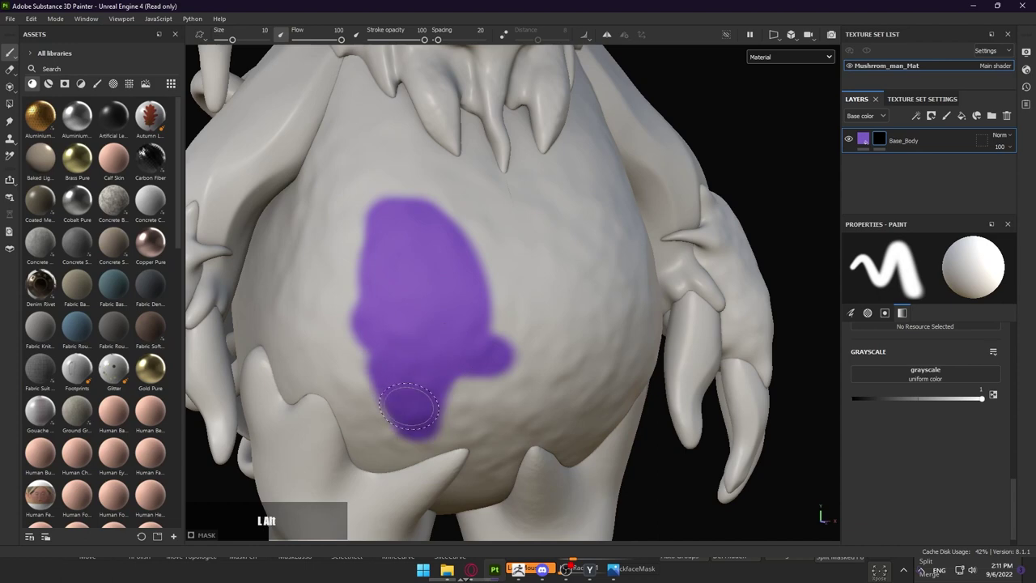
# Continue the white mask streak down the belly to the pointed flap at the top of the leg
pyautogui.keyDown('alt'); pyautogui.moveTo(411, 411); pyautogui.dragTo(437, 388, button='right'); pyautogui.keyUp('alt')
pyautogui.moveTo(437, 388)
pyautogui.keyDown('alt'); pyautogui.mouseDown()
pyautogui.moveTo(421, 316)
pyautogui.moveTo(411, 324)
pyautogui.mouseUp(); pyautogui.keyUp('alt')
pyautogui.moveTo(411, 323)
pyautogui.mouseDown()
pyautogui.moveTo(402, 314)
pyautogui.moveTo(411, 403)
pyautogui.mouseUp()
pyautogui.keyDown('alt'); pyautogui.moveTo(411, 403); pyautogui.dragTo(501, 269, button='middle'); pyautogui.keyUp('alt')
pyautogui.keyDown('alt'); pyautogui.moveTo(501, 270); pyautogui.dragTo(447, 275, button='right'); pyautogui.keyUp('alt')
pyautogui.keyDown('alt'); pyautogui.moveTo(447, 275); pyautogui.dragTo(448, 291); pyautogui.keyUp('alt')
pyautogui.keyDown('alt'); pyautogui.moveTo(448, 291); pyautogui.dragTo(354, 278, button='right'); pyautogui.keyUp('alt')
pyautogui.moveTo(470, 226)
pyautogui.keyDown('alt'); pyautogui.mouseDown()
pyautogui.moveTo(510, 216)
pyautogui.moveTo(493, 217)
pyautogui.mouseUp(); pyautogui.keyUp('alt')
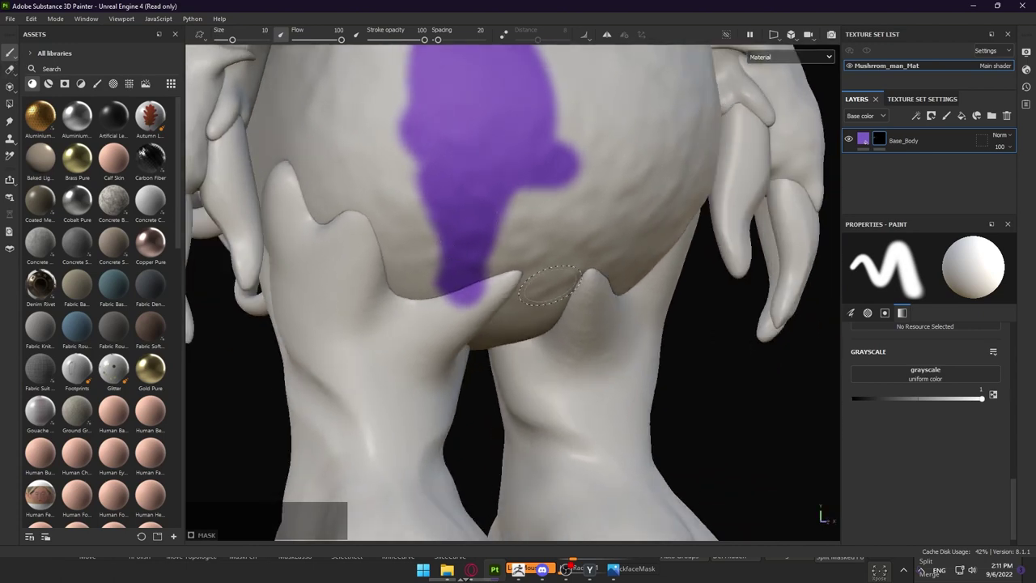
# Erase the paint that spilled onto the leg flap with the Eraser, and return to the Paint tool
pyautogui.press('e')
pyautogui.keyDown('alt'); pyautogui.moveTo(549, 285); pyautogui.dragTo(468, 326, button='right'); pyautogui.keyUp('alt')
pyautogui.moveTo(464, 323); pyautogui.dragTo(509, 309)
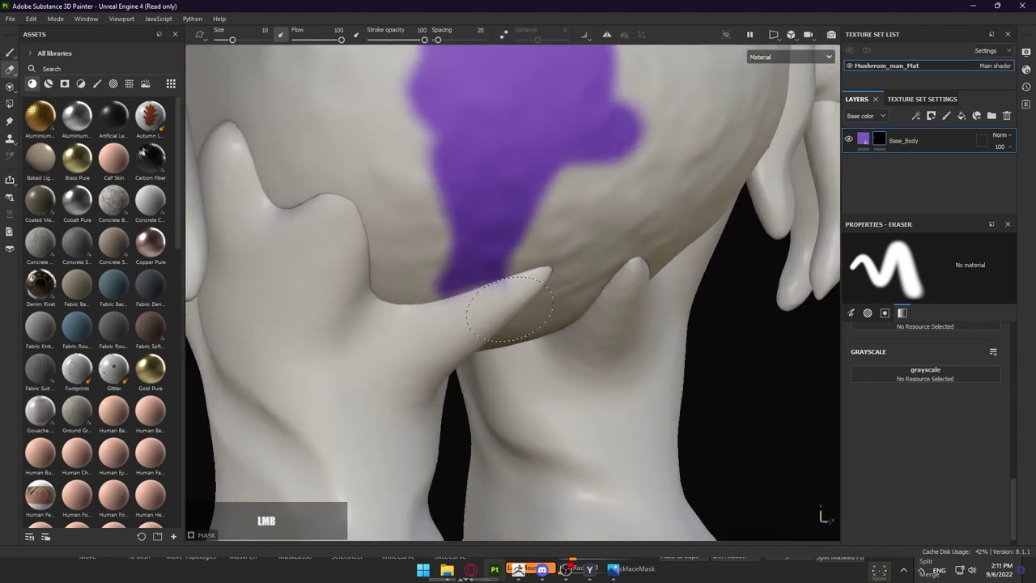
pyautogui.keyDown('alt'); pyautogui.moveTo(605, 325); pyautogui.dragTo(526, 321); pyautogui.keyUp('alt')
pyautogui.keyDown('alt'); pyautogui.moveTo(477, 317); pyautogui.dragTo(508, 296, button='right'); pyautogui.keyUp('alt')
pyautogui.press('1')
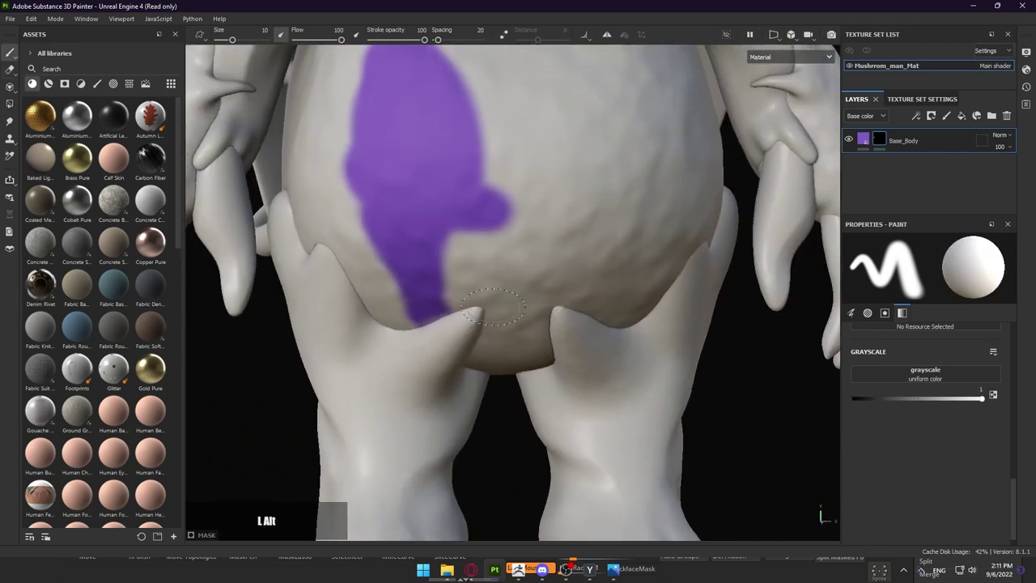
# Paint white on the mask over the pointed leg flap below the belly, keeping the grayscale at 1
pyautogui.moveTo(317, 296)
pyautogui.keyDown('alt'); pyautogui.mouseDown()
pyautogui.moveTo(444, 275)
pyautogui.moveTo(432, 336)
pyautogui.moveTo(477, 322)
pyautogui.moveTo(461, 379)
pyautogui.moveTo(472, 397)
pyautogui.mouseUp(); pyautogui.keyUp('alt')
pyautogui.press('x')
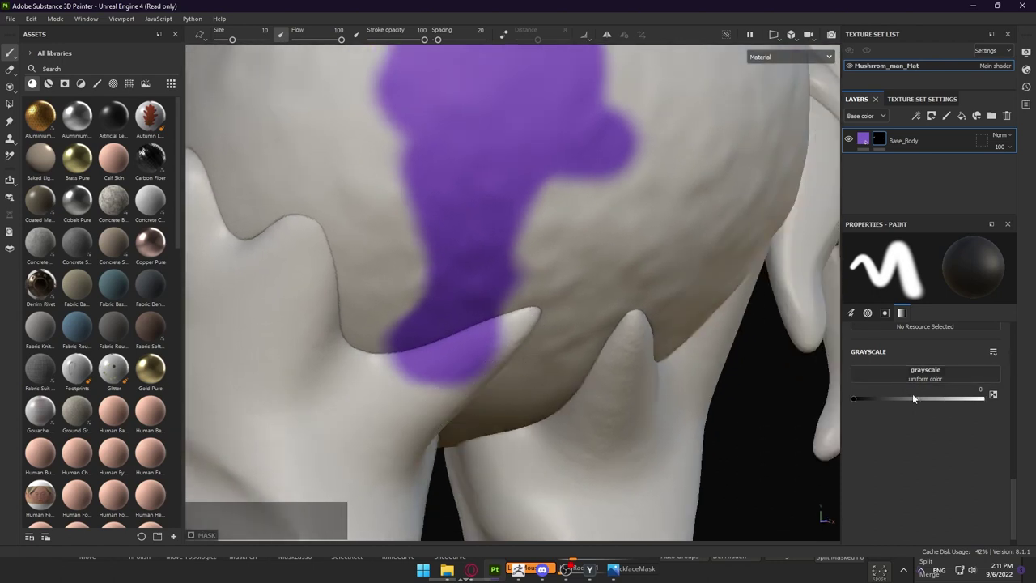
pyautogui.press('x')
pyautogui.moveTo(409, 403)
pyautogui.mouseDown()
pyautogui.moveTo(455, 375)
pyautogui.moveTo(372, 397)
pyautogui.mouseUp()
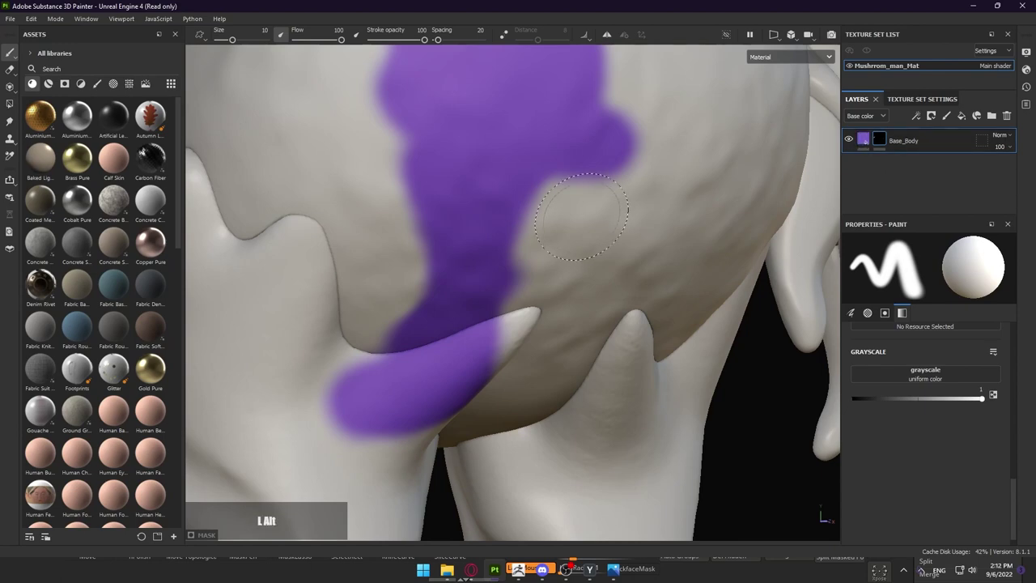
pyautogui.moveTo(615, 259)
pyautogui.keyDown('alt'); pyautogui.mouseDown()
pyautogui.moveTo(549, 263)
pyautogui.moveTo(501, 229)
pyautogui.moveTo(439, 323)
pyautogui.moveTo(478, 267)
pyautogui.mouseUp(); pyautogui.keyUp('alt')
pyautogui.moveTo(388, 325)
pyautogui.mouseDown()
pyautogui.moveTo(400, 336)
pyautogui.moveTo(460, 335)
pyautogui.moveTo(421, 300)
pyautogui.mouseUp()
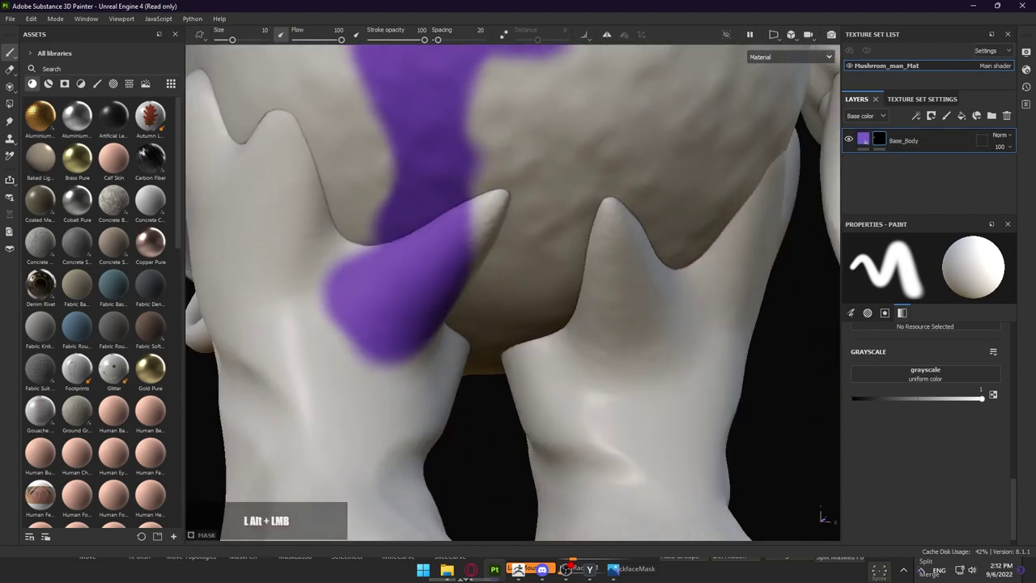
# Invert the brush grayscale to 0 and paint black over the spill on the leg flap
pyautogui.click(992, 395)
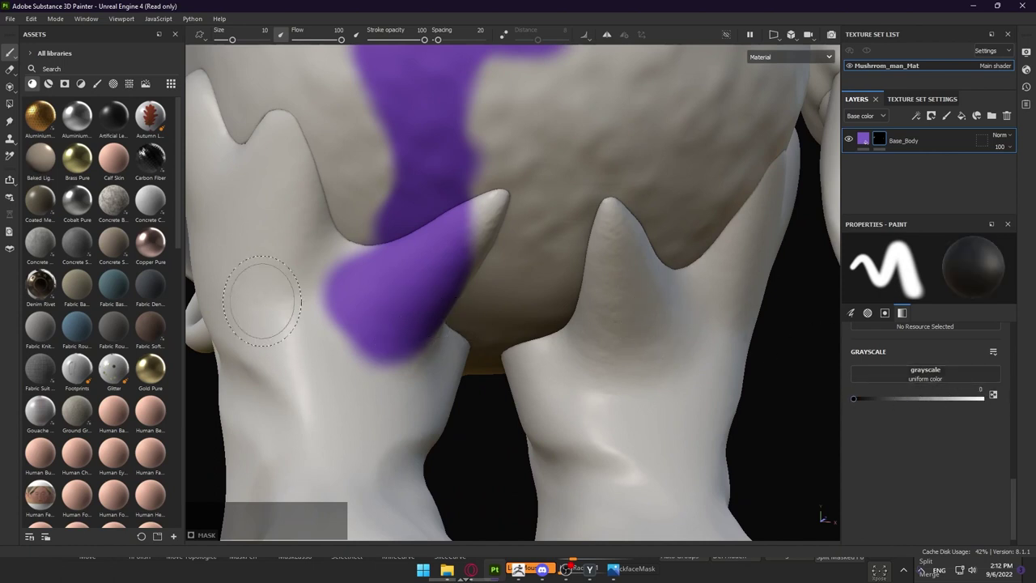
pyautogui.moveTo(261, 300)
pyautogui.mouseDown()
pyautogui.moveTo(324, 300)
pyautogui.moveTo(370, 323)
pyautogui.moveTo(384, 356)
pyautogui.moveTo(436, 301)
pyautogui.moveTo(472, 235)
pyautogui.mouseUp()
pyautogui.moveTo(362, 285)
pyautogui.mouseDown()
pyautogui.moveTo(386, 218)
pyautogui.moveTo(494, 229)
pyautogui.moveTo(434, 260)
pyautogui.mouseUp()
pyautogui.press('x')
pyautogui.press('x')
pyautogui.moveTo(393, 231)
pyautogui.mouseDown()
pyautogui.moveTo(466, 234)
pyautogui.moveTo(522, 208)
pyautogui.mouseUp()
pyautogui.moveTo(377, 194)
pyautogui.mouseDown()
pyautogui.moveTo(379, 209)
pyautogui.moveTo(432, 232)
pyautogui.mouseUp()
# Paint black over the whole remaining patch on the belly in the Base_Body mask
pyautogui.keyDown('alt'); pyautogui.moveTo(432, 231); pyautogui.dragTo(299, 283, button='right'); pyautogui.keyUp('alt')
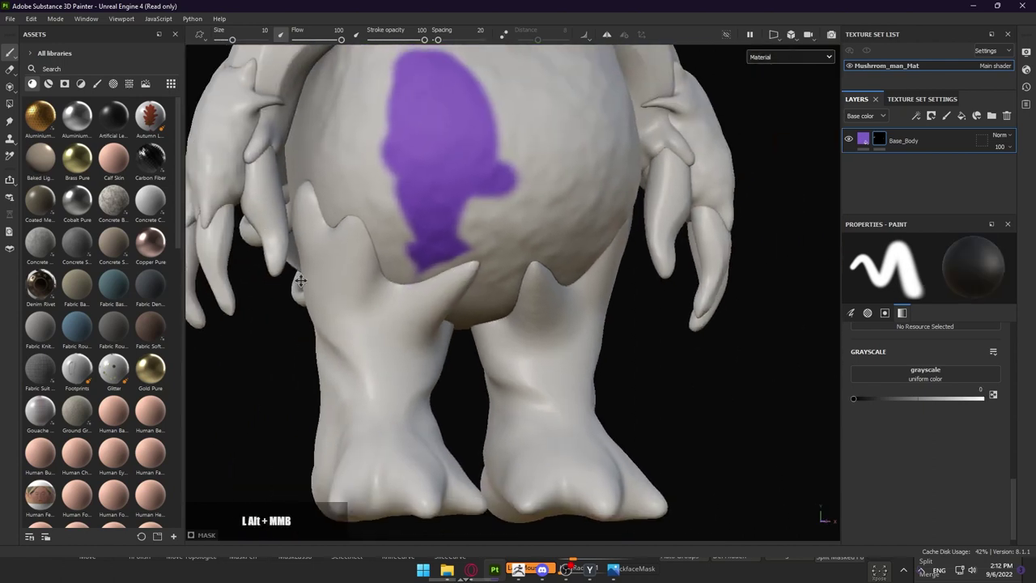
pyautogui.moveTo(441, 256)
pyautogui.mouseDown()
pyautogui.moveTo(454, 235)
pyautogui.moveTo(429, 113)
pyautogui.moveTo(385, 267)
pyautogui.mouseUp()
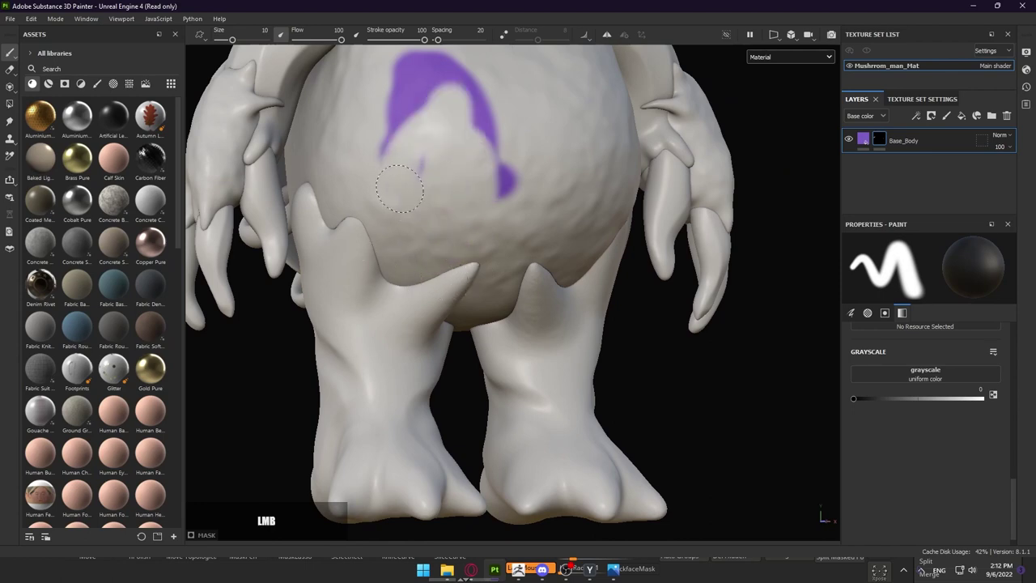
pyautogui.keyDown('alt'); pyautogui.moveTo(421, 165); pyautogui.dragTo(427, 284, button='right'); pyautogui.keyUp('alt')
pyautogui.moveTo(428, 284)
pyautogui.mouseDown()
pyautogui.moveTo(462, 231)
pyautogui.moveTo(403, 170)
pyautogui.mouseUp()
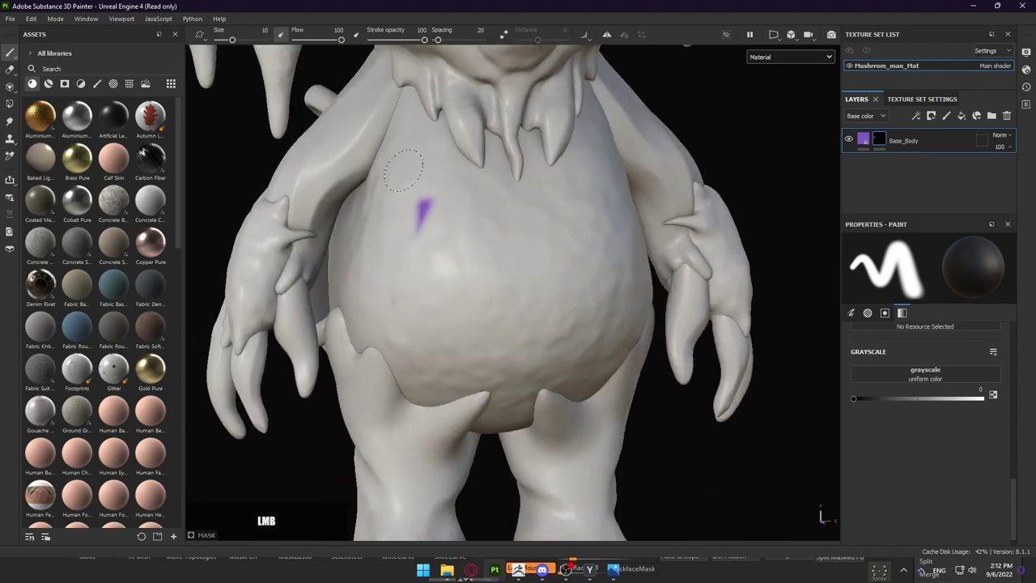
pyautogui.moveTo(418, 300)
pyautogui.keyDown('alt'); pyautogui.mouseDown(button='right')
pyautogui.moveTo(548, 282)
pyautogui.moveTo(460, 278)
pyautogui.mouseUp(button='right'); pyautogui.keyUp('alt')
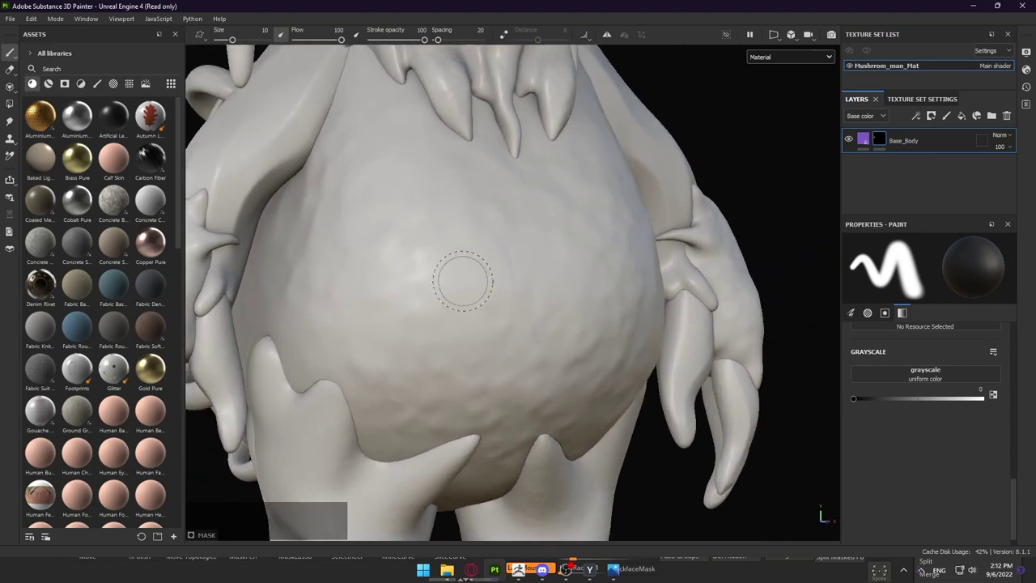
# Paint white on the mask from the upper belly up to the hanging fringe beside the arm, using brush size 4.23 for the finer strokes
pyautogui.press('x')
pyautogui.moveTo(347, 191)
pyautogui.mouseDown()
pyautogui.moveTo(356, 143)
pyautogui.moveTo(323, 170)
pyautogui.moveTo(349, 120)
pyautogui.mouseUp()
pyautogui.moveTo(380, 159)
pyautogui.keyDown('alt'); pyautogui.mouseDown(button='middle')
pyautogui.moveTo(391, 215)
pyautogui.moveTo(494, 368)
pyautogui.mouseUp(button='middle'); pyautogui.keyUp('alt')
pyautogui.keyDown('alt'); pyautogui.moveTo(494, 368); pyautogui.dragTo(452, 309, button='right'); pyautogui.keyUp('alt')
pyautogui.moveTo(439, 338); pyautogui.dragTo(457, 291)
pyautogui.moveTo(457, 292)
pyautogui.keyDown('alt'); pyautogui.mouseDown()
pyautogui.moveTo(643, 330)
pyautogui.moveTo(483, 315)
pyautogui.mouseUp(); pyautogui.keyUp('alt')
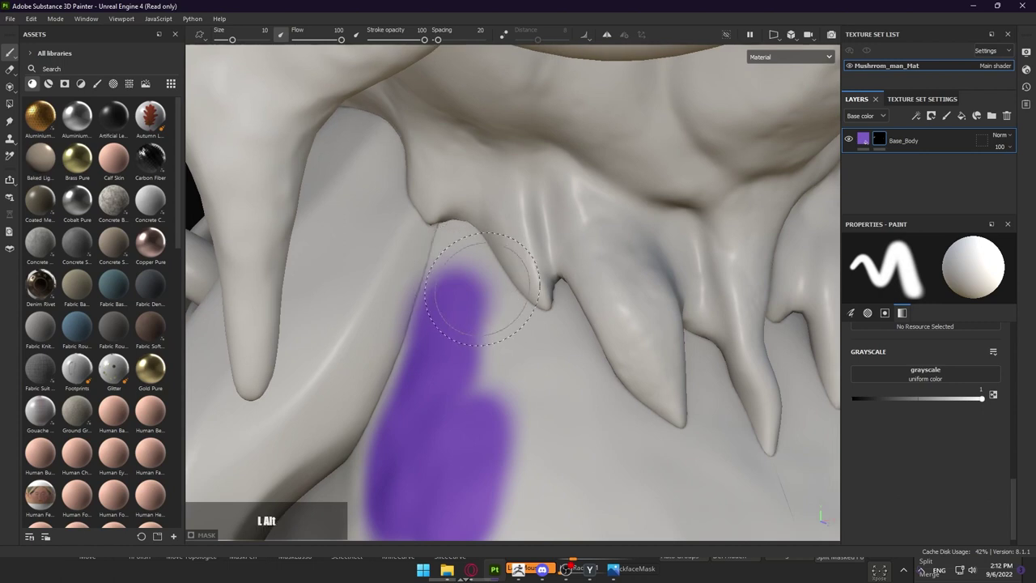
pyautogui.moveTo(481, 289)
pyautogui.keyDown('alt'); pyautogui.mouseDown(button='right')
pyautogui.moveTo(539, 326)
pyautogui.moveTo(494, 266)
pyautogui.moveTo(475, 282)
pyautogui.mouseUp(button='right'); pyautogui.keyUp('alt')
pyautogui.moveTo(453, 316)
pyautogui.mouseDown()
pyautogui.moveTo(443, 276)
pyautogui.moveTo(458, 218)
pyautogui.moveTo(555, 388)
pyautogui.moveTo(491, 369)
pyautogui.moveTo(441, 219)
pyautogui.moveTo(447, 387)
pyautogui.mouseUp()
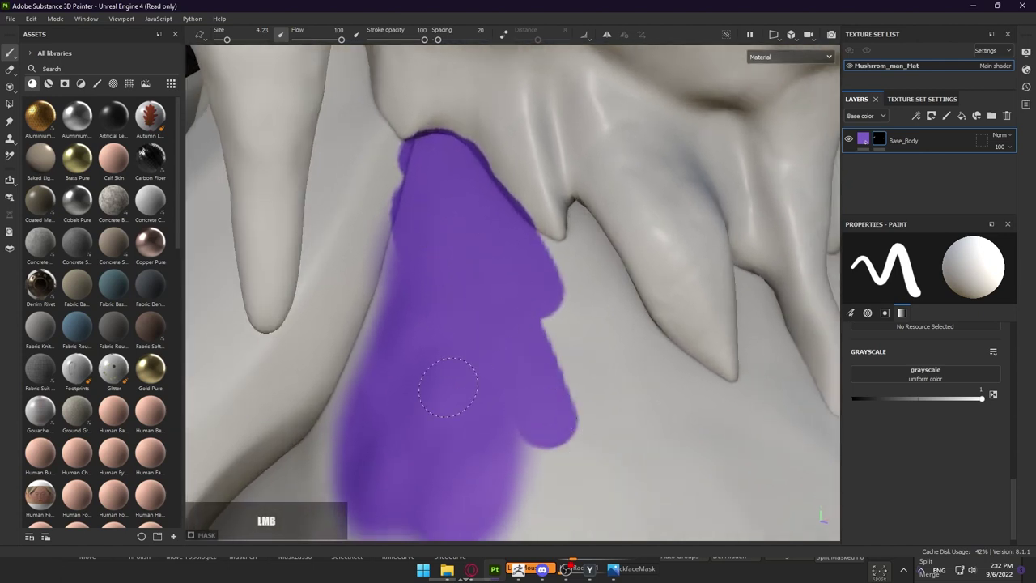
# Reduce the brush size to 1.64 and paint black along the fringe's edge to remove the overlapping colour
pyautogui.moveTo(471, 324)
pyautogui.keyDown('alt'); pyautogui.mouseDown()
pyautogui.moveTo(425, 412)
pyautogui.moveTo(451, 300)
pyautogui.moveTo(508, 283)
pyautogui.moveTo(558, 233)
pyautogui.mouseUp(); pyautogui.keyUp('alt')
pyautogui.keyDown('ctrl'); pyautogui.moveTo(559, 233); pyautogui.dragTo(547, 239, button='right'); pyautogui.keyUp('ctrl')
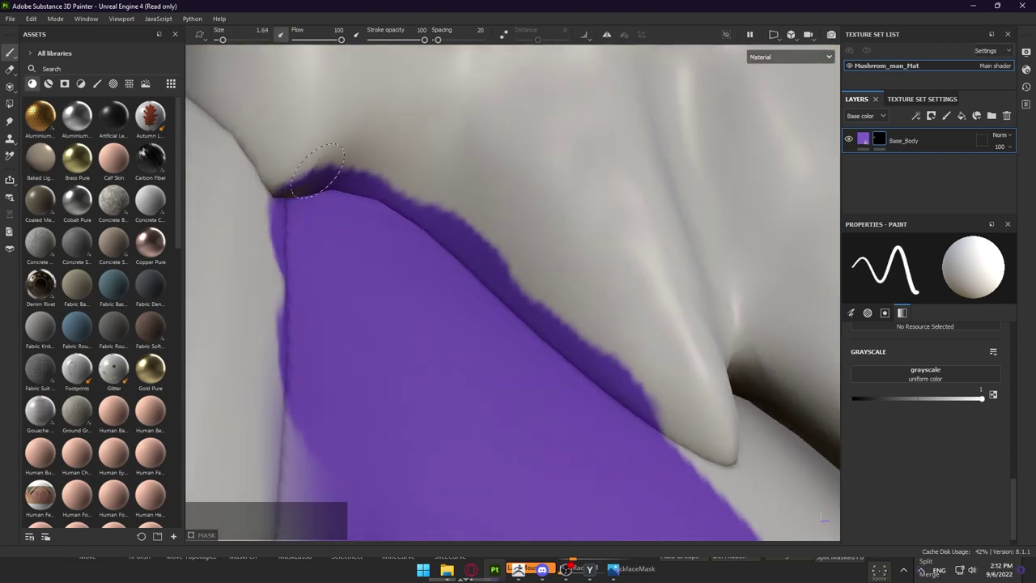
pyautogui.keyDown('alt'); pyautogui.moveTo(272, 187); pyautogui.dragTo(324, 234); pyautogui.keyUp('alt')
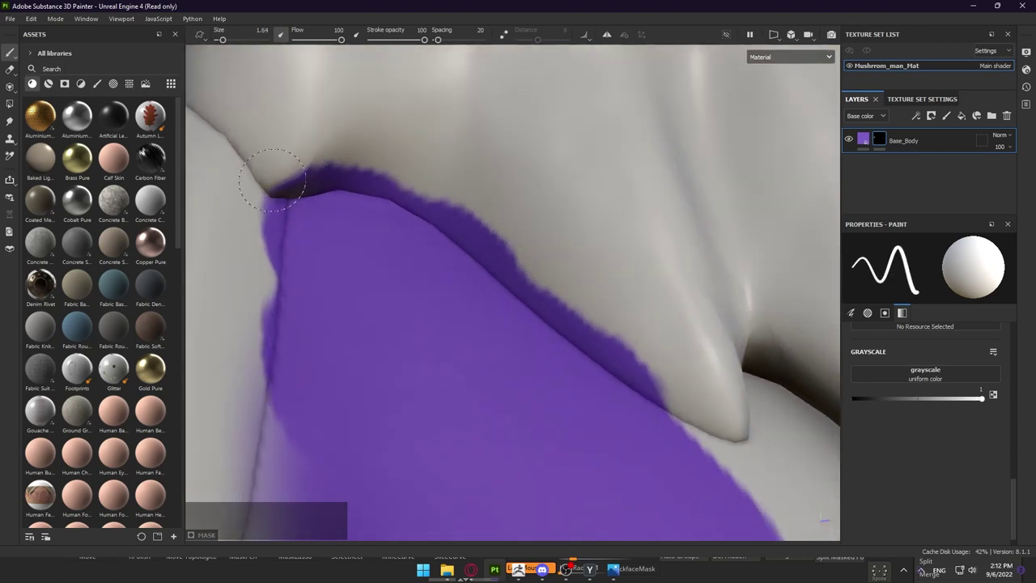
pyautogui.press('x')
pyautogui.moveTo(271, 180)
pyautogui.mouseDown()
pyautogui.moveTo(340, 180)
pyautogui.moveTo(376, 161)
pyautogui.mouseUp()
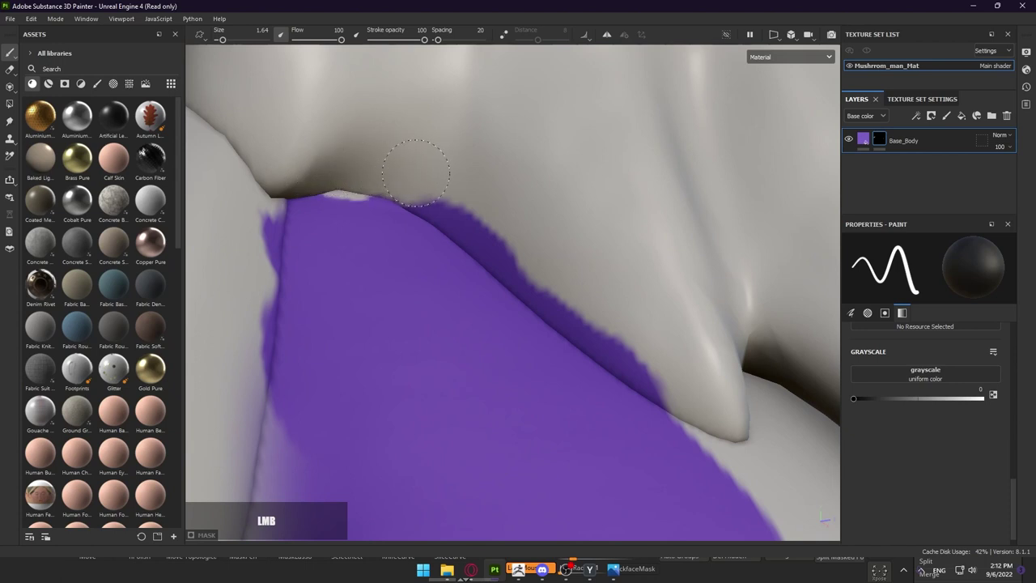
pyautogui.moveTo(468, 207); pyautogui.dragTo(676, 369)
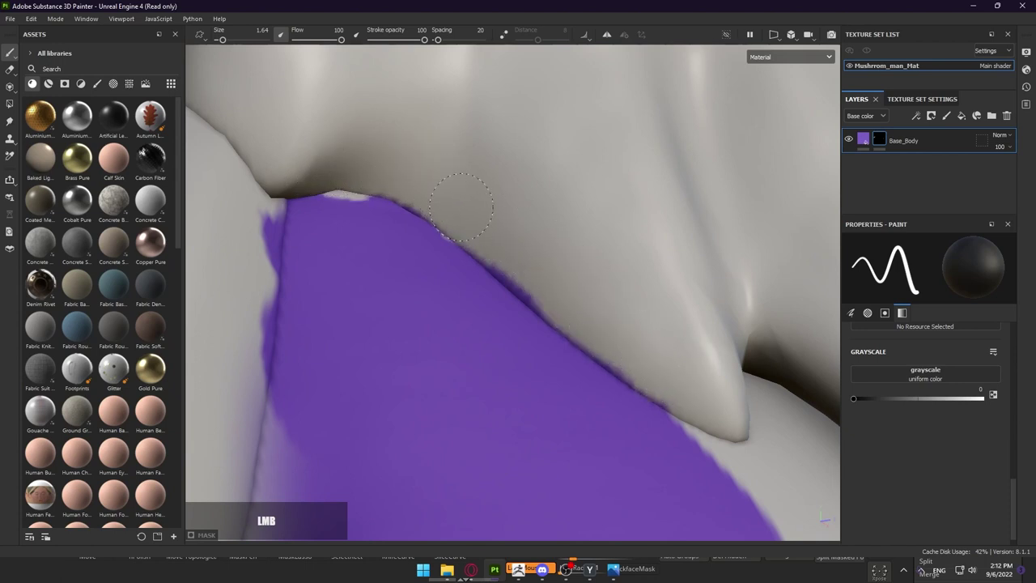
# Switch the brush back to white and fill the unpainted gaps where the belly meets the fringe
pyautogui.keyDown('alt'); pyautogui.moveTo(572, 289); pyautogui.dragTo(647, 267); pyautogui.keyUp('alt')
pyautogui.keyDown('alt'); pyautogui.moveTo(647, 267); pyautogui.dragTo(606, 254, button='right'); pyautogui.keyUp('alt')
pyautogui.keyDown('alt'); pyautogui.moveTo(605, 254); pyautogui.dragTo(478, 289); pyautogui.keyUp('alt')
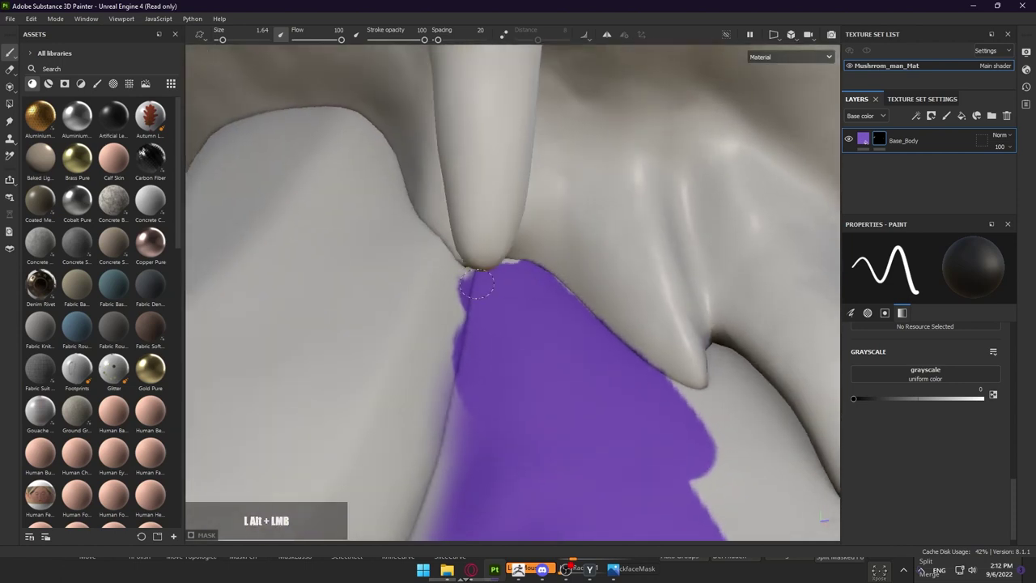
pyautogui.keyDown('alt'); pyautogui.moveTo(477, 289); pyautogui.dragTo(559, 261, button='right'); pyautogui.keyUp('alt')
pyautogui.keyDown('alt'); pyautogui.moveTo(559, 261); pyautogui.dragTo(517, 273); pyautogui.keyUp('alt')
pyautogui.press('x')
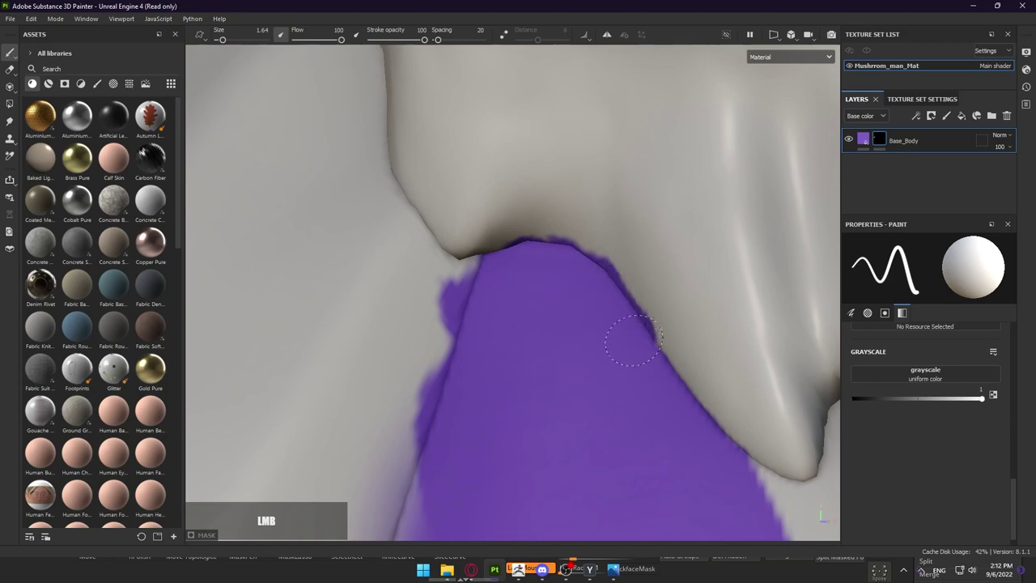
pyautogui.keyDown('alt'); pyautogui.moveTo(705, 467); pyautogui.dragTo(599, 317); pyautogui.keyUp('alt')
pyautogui.keyDown('alt'); pyautogui.moveTo(599, 317); pyautogui.dragTo(643, 303, button='right'); pyautogui.keyUp('alt')
pyautogui.keyDown('alt'); pyautogui.moveTo(622, 268); pyautogui.dragTo(623, 229, button='middle'); pyautogui.keyUp('alt')
pyautogui.keyDown('alt'); pyautogui.moveTo(623, 229); pyautogui.dragTo(566, 267, button='right'); pyautogui.keyUp('alt')
pyautogui.keyDown('alt'); pyautogui.moveTo(534, 283); pyautogui.dragTo(639, 323); pyautogui.keyUp('alt')
pyautogui.keyDown('alt'); pyautogui.moveTo(648, 328); pyautogui.dragTo(746, 334, button='right'); pyautogui.keyUp('alt')
# Set the brush size to 3.17, extend the white patch over the upper belly, and remove its lower part with the Eraser
pyautogui.keyDown('ctrl'); pyautogui.moveTo(610, 302); pyautogui.dragTo(617, 303, button='right'); pyautogui.keyUp('ctrl')
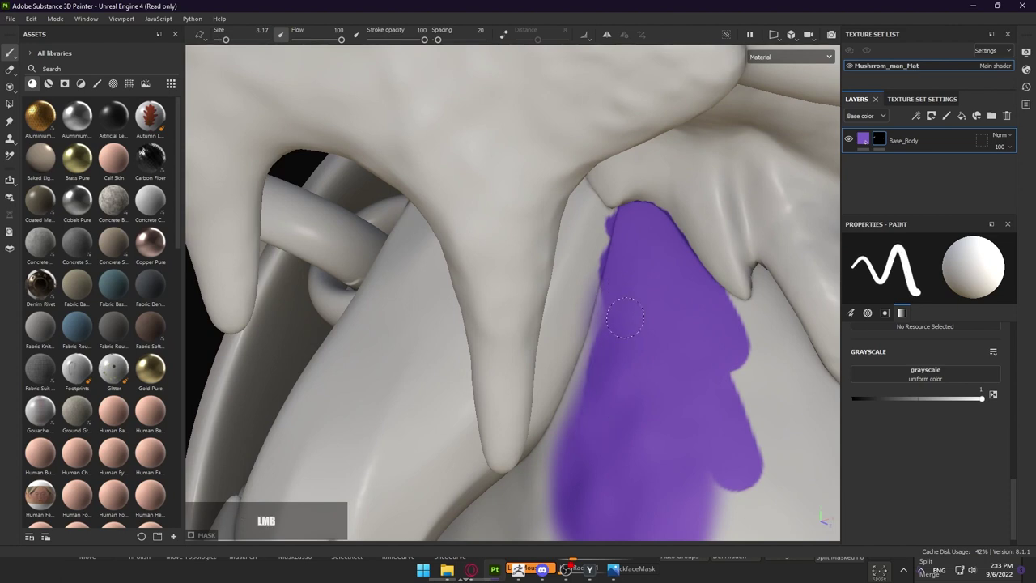
pyautogui.keyDown('alt'); pyautogui.moveTo(611, 387); pyautogui.dragTo(417, 285, button='right'); pyautogui.keyUp('alt')
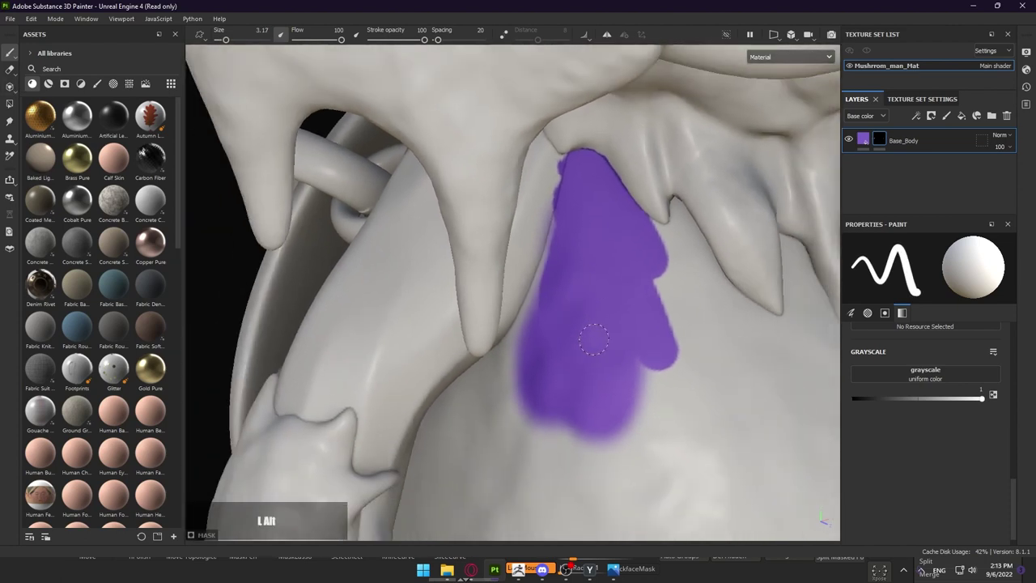
pyautogui.keyDown('alt'); pyautogui.moveTo(594, 339); pyautogui.dragTo(475, 312, button='middle'); pyautogui.keyUp('alt')
pyautogui.moveTo(534, 326)
pyautogui.mouseDown()
pyautogui.moveTo(550, 414)
pyautogui.moveTo(501, 326)
pyautogui.mouseUp()
pyautogui.press('e')
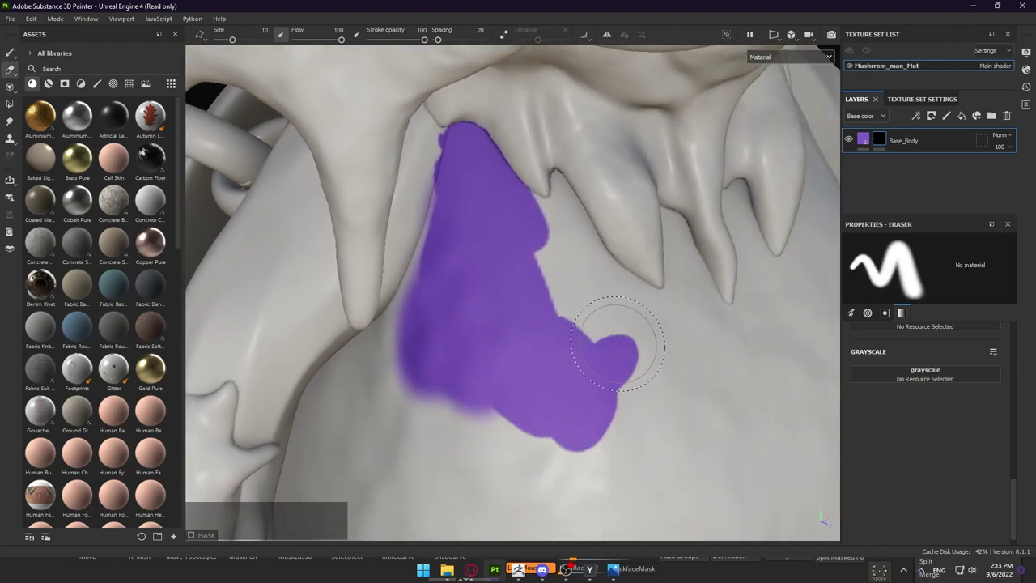
pyautogui.moveTo(619, 347)
pyautogui.mouseDown()
pyautogui.moveTo(606, 389)
pyautogui.moveTo(574, 428)
pyautogui.moveTo(469, 374)
pyautogui.moveTo(487, 324)
pyautogui.moveTo(497, 333)
pyautogui.mouseUp()
# Activate the Polygon Fill tool in triangle mode and fill a few adjacent triangles on the side of the belly with white
pyautogui.press('3')
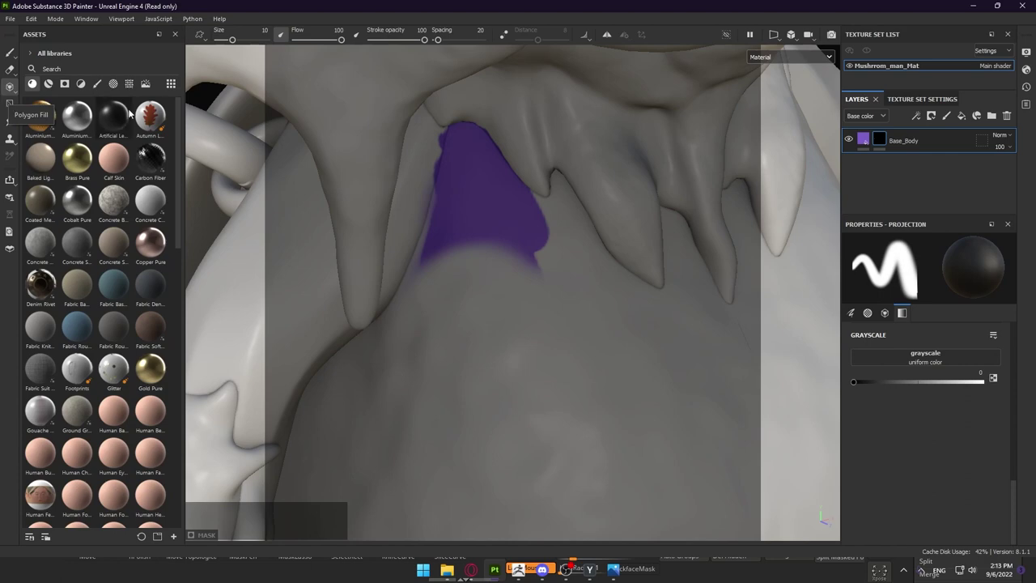
pyautogui.press('4')
pyautogui.moveTo(459, 212)
pyautogui.keyDown('alt'); pyautogui.mouseDown()
pyautogui.moveTo(427, 242)
pyautogui.moveTo(310, 208)
pyautogui.moveTo(452, 212)
pyautogui.mouseUp(); pyautogui.keyUp('alt')
pyautogui.keyDown('alt'); pyautogui.moveTo(452, 212); pyautogui.dragTo(539, 250, button='right'); pyautogui.keyUp('alt')
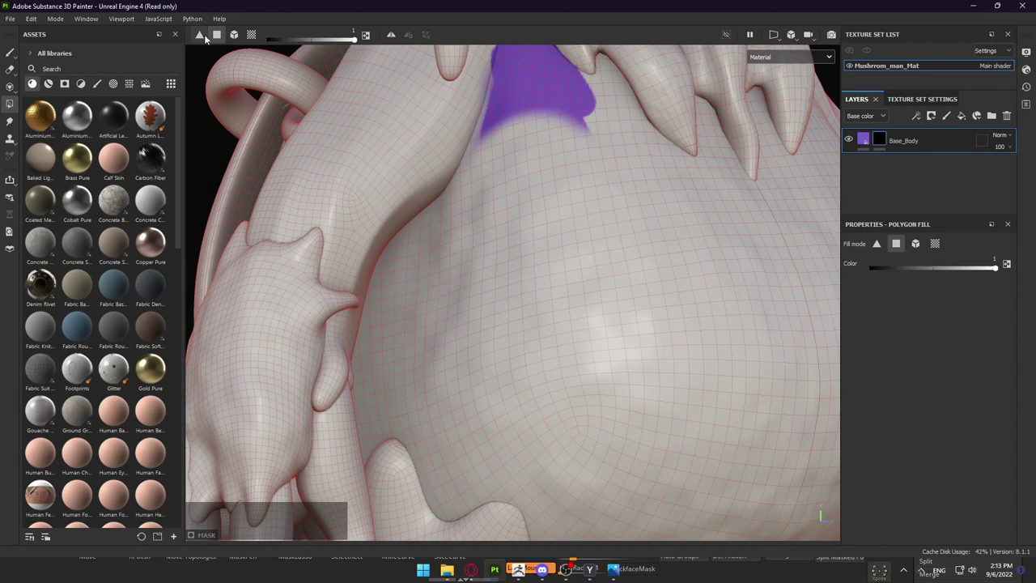
pyautogui.keyDown('alt'); pyautogui.moveTo(481, 151); pyautogui.dragTo(286, 77, button='right'); pyautogui.keyUp('alt')
pyautogui.keyDown('alt'); pyautogui.moveTo(457, 172); pyautogui.dragTo(693, 191, button='right'); pyautogui.keyUp('alt')
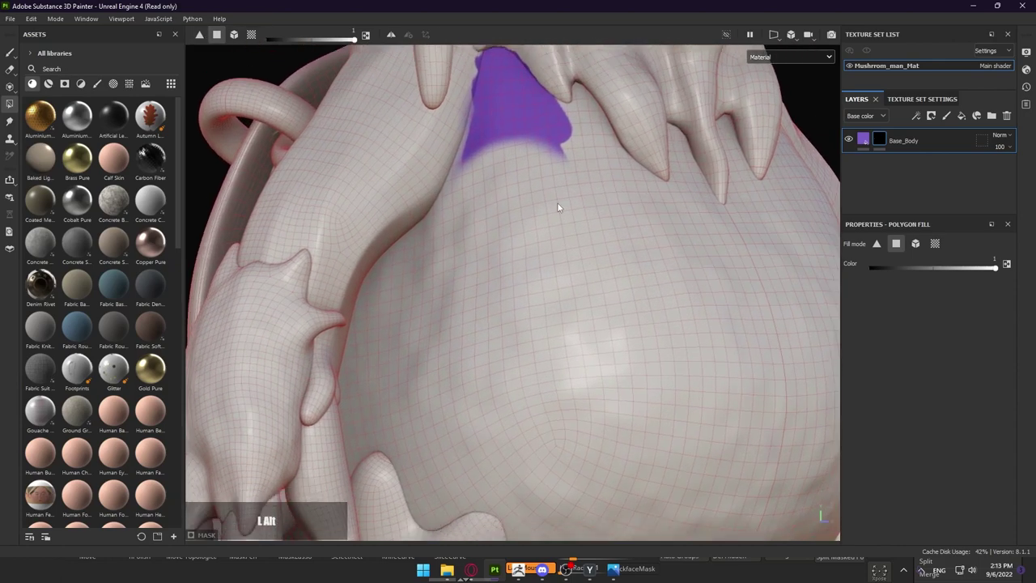
pyautogui.keyDown('alt'); pyautogui.moveTo(557, 205); pyautogui.dragTo(716, 297, button='right'); pyautogui.keyUp('alt')
pyautogui.click(195, 40)
pyautogui.keyDown('alt'); pyautogui.moveTo(567, 295); pyautogui.dragTo(555, 270, button='middle'); pyautogui.keyUp('alt')
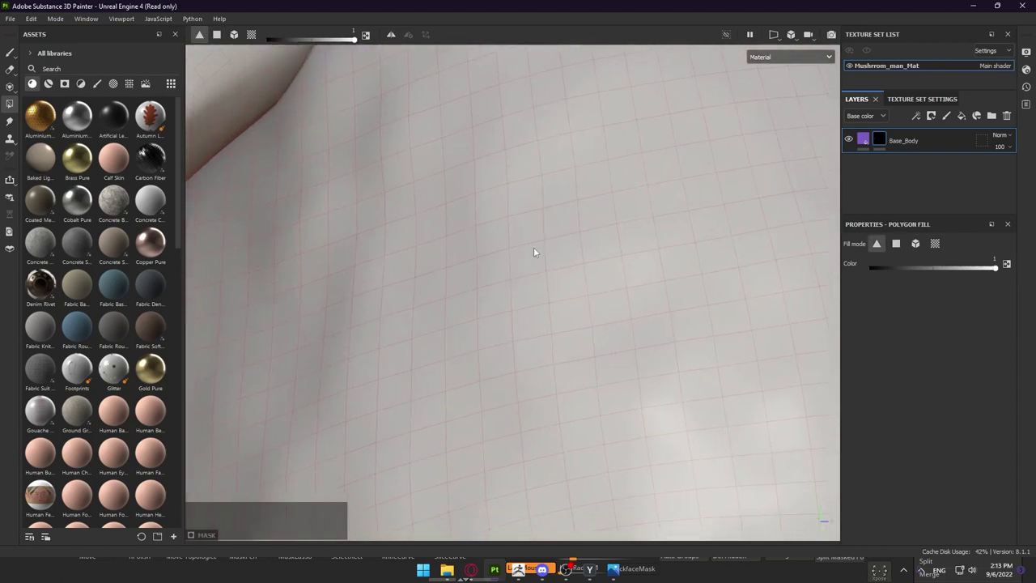
pyautogui.keyDown('alt'); pyautogui.moveTo(533, 251); pyautogui.dragTo(577, 273, button='right'); pyautogui.keyUp('alt')
pyautogui.moveTo(511, 279); pyautogui.dragTo(538, 249)
pyautogui.keyDown('alt'); pyautogui.moveTo(539, 248); pyautogui.dragTo(612, 259, button='right'); pyautogui.keyUp('alt')
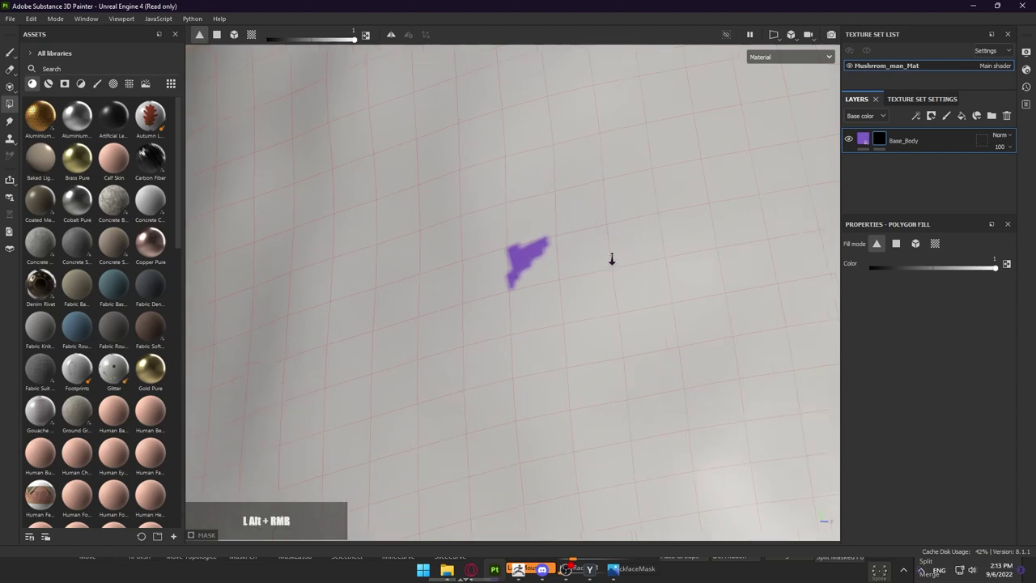
pyautogui.keyDown('alt'); pyautogui.moveTo(612, 259); pyautogui.dragTo(533, 279, button='middle'); pyautogui.keyUp('alt')
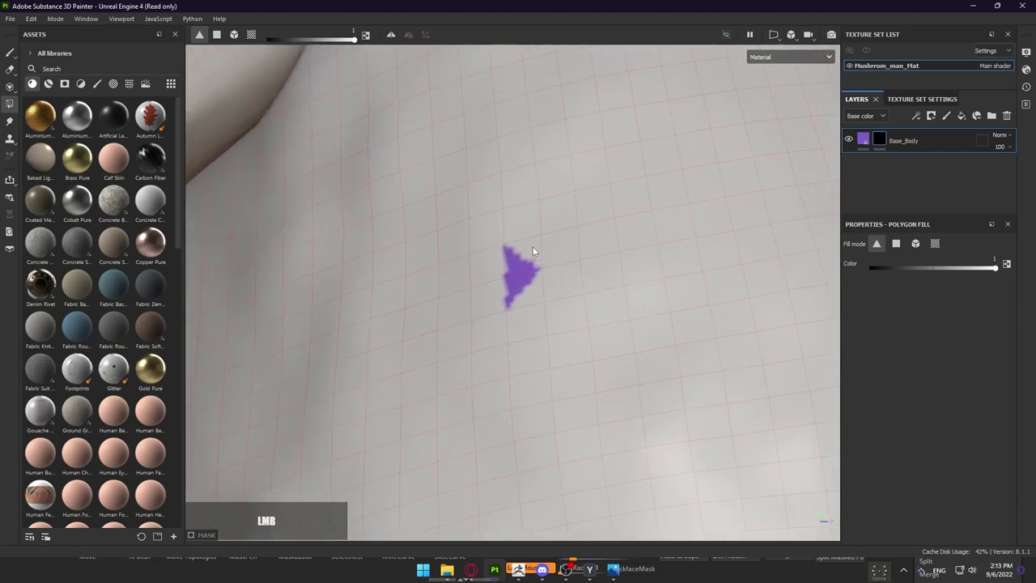
# Switch Polygon Fill to quad mode and fill more faces around the filled triangles on the belly
pyautogui.keyDown('alt'); pyautogui.moveTo(532, 226); pyautogui.dragTo(542, 261, button='right'); pyautogui.keyUp('alt')
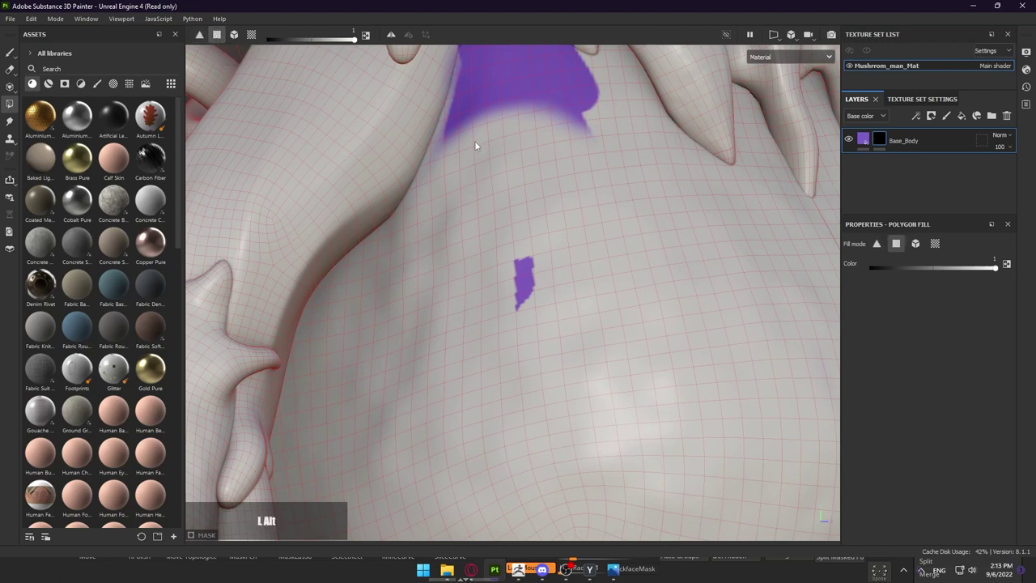
pyautogui.keyDown('alt'); pyautogui.moveTo(476, 146); pyautogui.dragTo(564, 206, button='middle'); pyautogui.keyUp('alt')
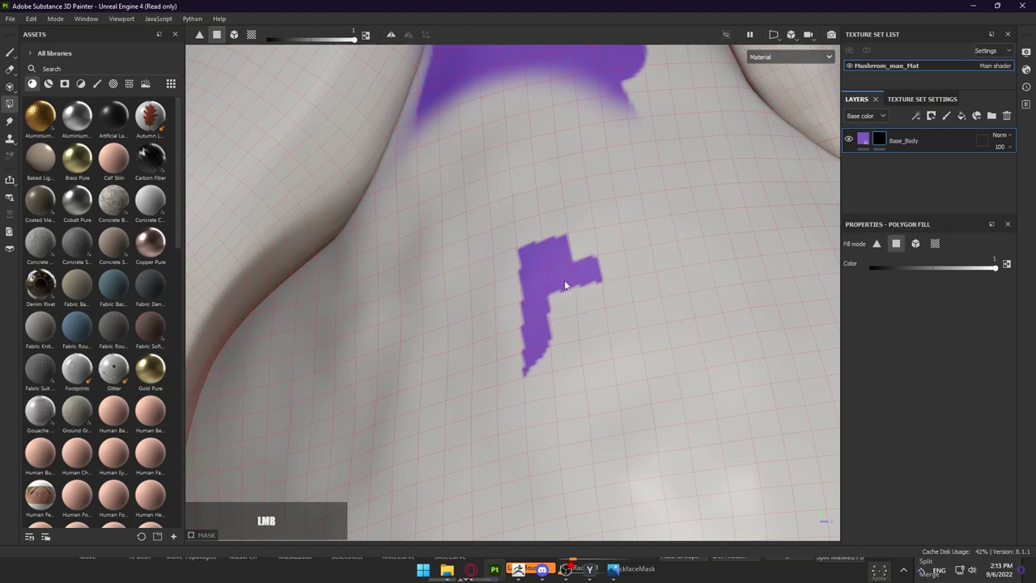
pyautogui.click(592, 242)
pyautogui.click(610, 243)
pyautogui.click(612, 278)
# Undo the last two edits to the Base_Body mask
pyautogui.keyDown('alt'); pyautogui.moveTo(613, 278); pyautogui.dragTo(485, 254, button='right'); pyautogui.keyUp('alt')
pyautogui.keyDown('alt'); pyautogui.moveTo(485, 255); pyautogui.dragTo(809, 455); pyautogui.keyUp('alt')
pyautogui.keyDown('alt'); pyautogui.moveTo(745, 346); pyautogui.dragTo(644, 297, button='right'); pyautogui.keyUp('alt')
pyautogui.keyDown('alt'); pyautogui.moveTo(643, 297); pyautogui.dragTo(686, 351); pyautogui.keyUp('alt')
pyautogui.keyDown('alt'); pyautogui.moveTo(686, 351); pyautogui.dragTo(547, 277); pyautogui.keyUp('alt')
pyautogui.hotkey('ctrl', 'z')
pyautogui.hotkey('ctrl', 'z')
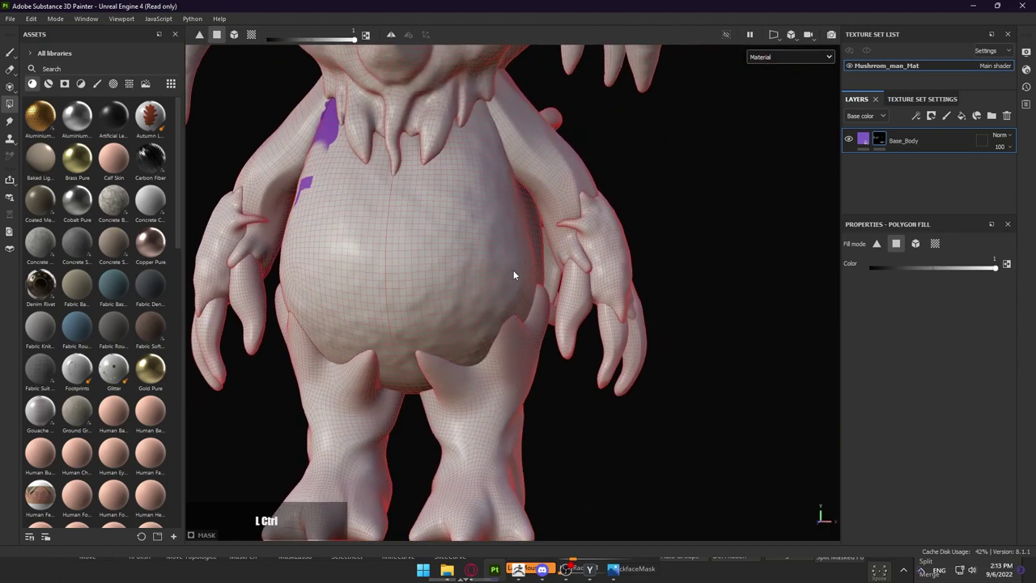
pyautogui.keyDown('alt'); pyautogui.moveTo(394, 226); pyautogui.dragTo(632, 263, button='right'); pyautogui.keyUp('alt')
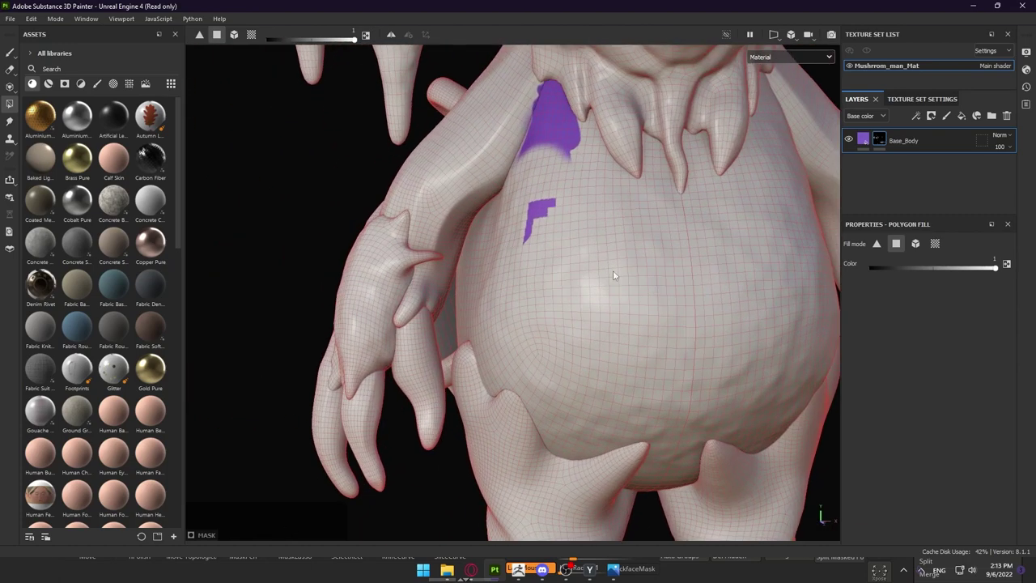
# Fill the small white patch of faces on the side of the belly with black in quad mode
pyautogui.keyDown('alt'); pyautogui.moveTo(540, 249); pyautogui.dragTo(544, 174, button='right'); pyautogui.keyUp('alt')
pyautogui.moveTo(544, 174); pyautogui.dragTo(637, 275)
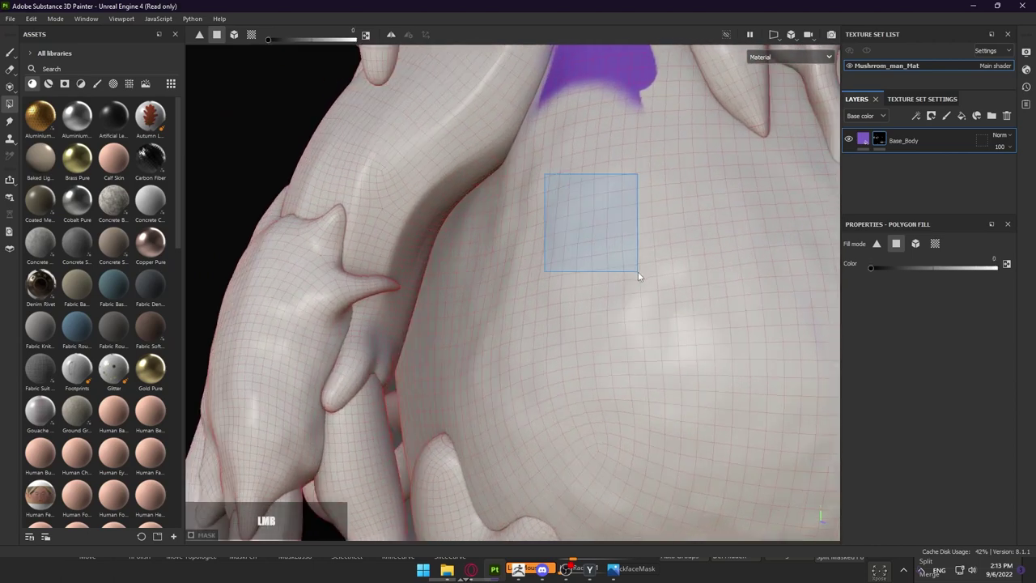
pyautogui.moveTo(658, 227)
pyautogui.keyDown('alt'); pyautogui.mouseDown(button='middle')
pyautogui.moveTo(606, 205)
pyautogui.moveTo(596, 246)
pyautogui.mouseUp(button='middle'); pyautogui.keyUp('alt')
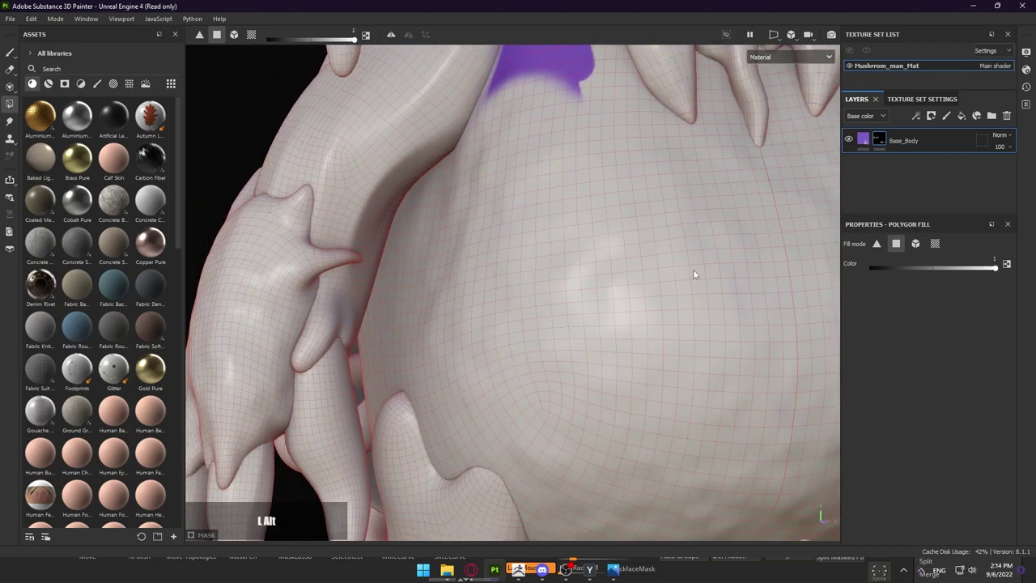
# Fill a rectangular block of belly faces with white and inspect how the fill reaches the back of the body
pyautogui.keyDown('alt'); pyautogui.moveTo(693, 274); pyautogui.dragTo(507, 247, button='middle'); pyautogui.keyUp('alt')
pyautogui.moveTo(541, 244)
pyautogui.mouseDown()
pyautogui.moveTo(639, 313)
pyautogui.moveTo(582, 293)
pyautogui.moveTo(705, 362)
pyautogui.moveTo(648, 356)
pyautogui.moveTo(703, 366)
pyautogui.moveTo(647, 347)
pyautogui.moveTo(734, 285)
pyautogui.moveTo(507, 289)
pyautogui.moveTo(379, 244)
pyautogui.moveTo(602, 254)
pyautogui.mouseUp()
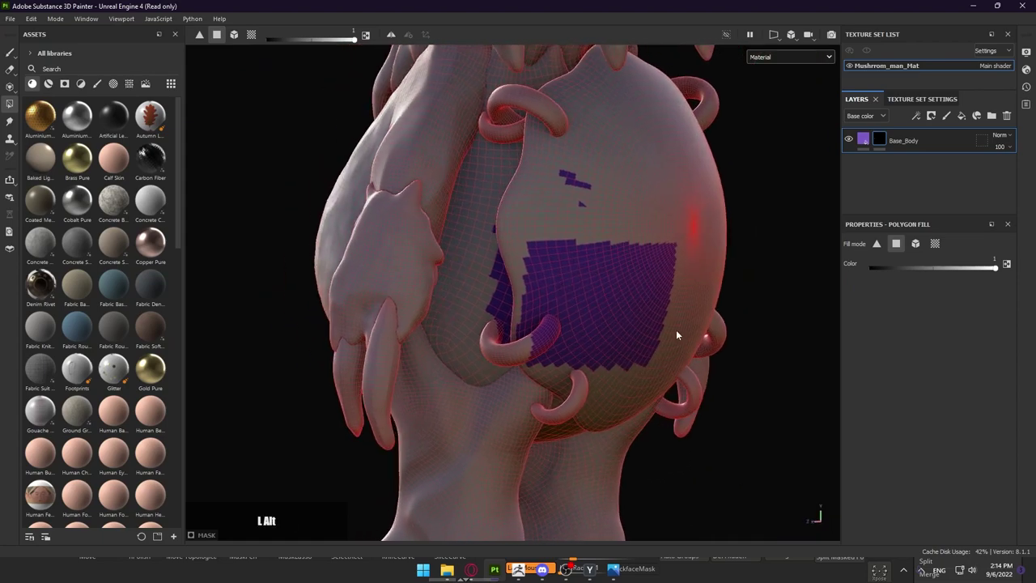
pyautogui.keyDown('alt'); pyautogui.moveTo(678, 334); pyautogui.dragTo(624, 291); pyautogui.keyUp('alt')
pyautogui.keyDown('alt'); pyautogui.moveTo(624, 291); pyautogui.dragTo(775, 229, button='middle'); pyautogui.keyUp('alt')
pyautogui.keyDown('alt'); pyautogui.moveTo(431, 242); pyautogui.dragTo(550, 242); pyautogui.keyUp('alt')
pyautogui.keyDown('alt'); pyautogui.moveTo(550, 243); pyautogui.dragTo(323, 208, button='right'); pyautogui.keyUp('alt')
pyautogui.keyDown('alt'); pyautogui.moveTo(465, 271); pyautogui.dragTo(643, 227, button='right'); pyautogui.keyUp('alt')
pyautogui.scroll(1, 642, 228)
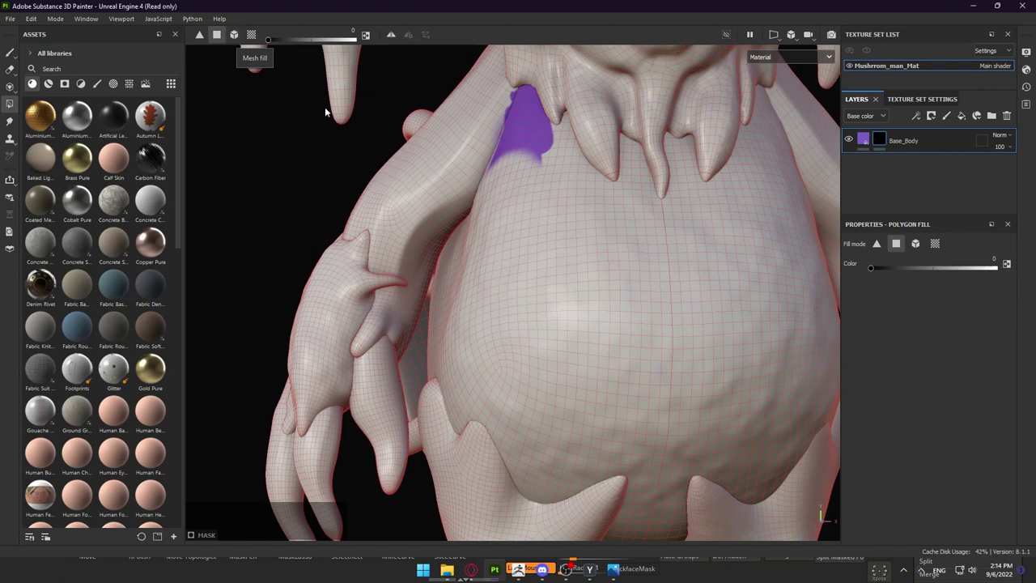
# Switch Polygon Fill to mesh mode and fill the whole belly mesh with black, and with white
pyautogui.scroll(-2, 530, 226)
pyautogui.moveTo(537, 232)
pyautogui.keyDown('alt'); pyautogui.mouseDown(button='middle')
pyautogui.moveTo(561, 231)
pyautogui.moveTo(542, 229)
pyautogui.mouseUp(button='middle'); pyautogui.keyUp('alt')
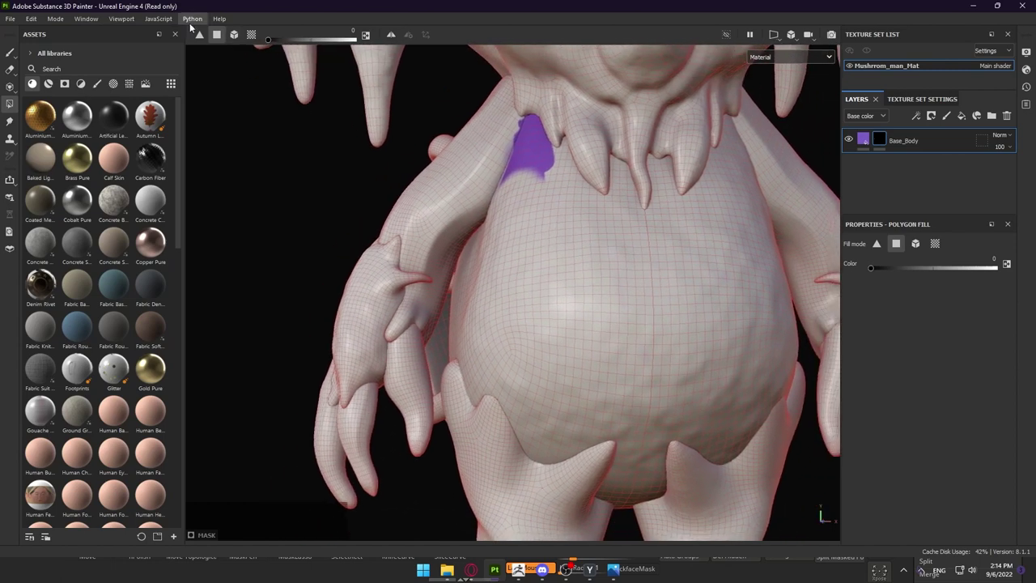
pyautogui.click(234, 35)
pyautogui.keyDown('alt'); pyautogui.moveTo(582, 278); pyautogui.dragTo(537, 257, button='middle'); pyautogui.keyUp('alt')
pyautogui.click(555, 251)
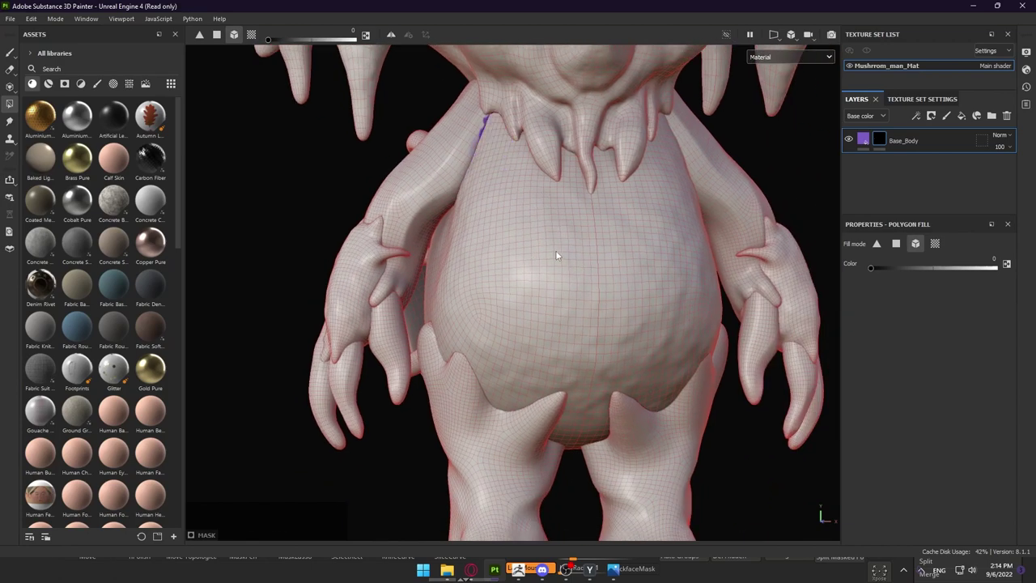
pyautogui.click(526, 202)
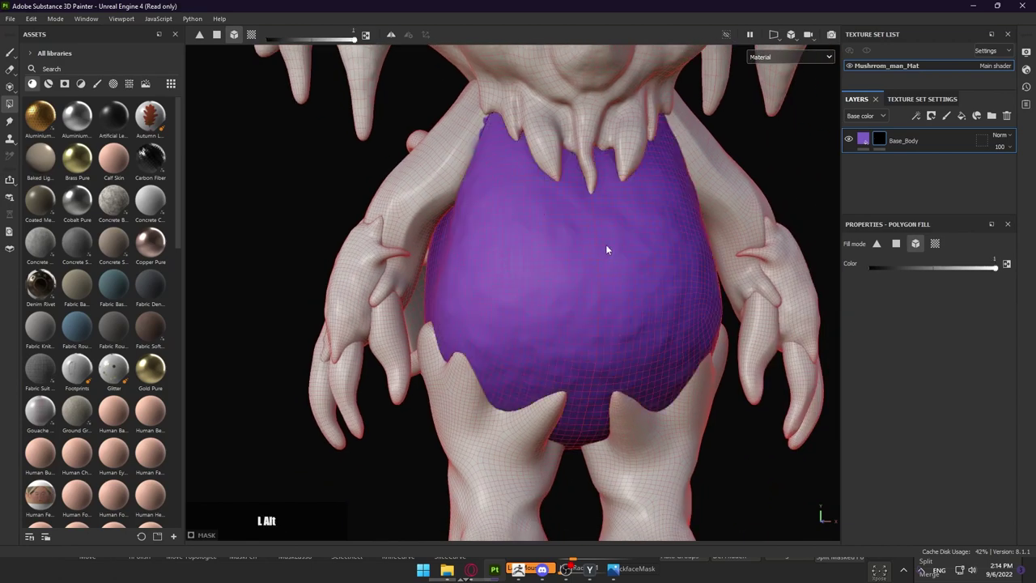
# Examine the filled belly mesh from the front and sides, including its borders with the arms and the head
pyautogui.keyDown('alt'); pyautogui.moveTo(605, 248); pyautogui.dragTo(744, 275); pyautogui.keyUp('alt')
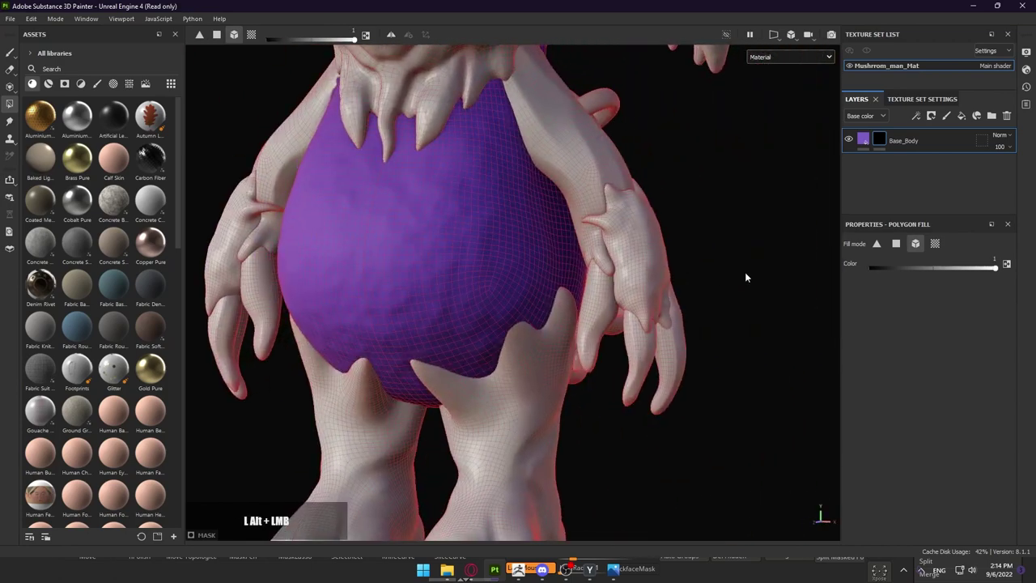
pyautogui.keyDown('alt'); pyautogui.moveTo(744, 275); pyautogui.dragTo(472, 143, button='right'); pyautogui.keyUp('alt')
pyautogui.keyDown('alt'); pyautogui.moveTo(472, 143); pyautogui.dragTo(412, 153); pyautogui.keyUp('alt')
pyautogui.keyDown('alt'); pyautogui.moveTo(412, 153); pyautogui.dragTo(389, 243, button='right'); pyautogui.keyUp('alt')
pyautogui.keyDown('alt'); pyautogui.moveTo(389, 242); pyautogui.dragTo(523, 210); pyautogui.keyUp('alt')
pyautogui.keyDown('alt'); pyautogui.moveTo(523, 211); pyautogui.dragTo(574, 259, button='right'); pyautogui.keyUp('alt')
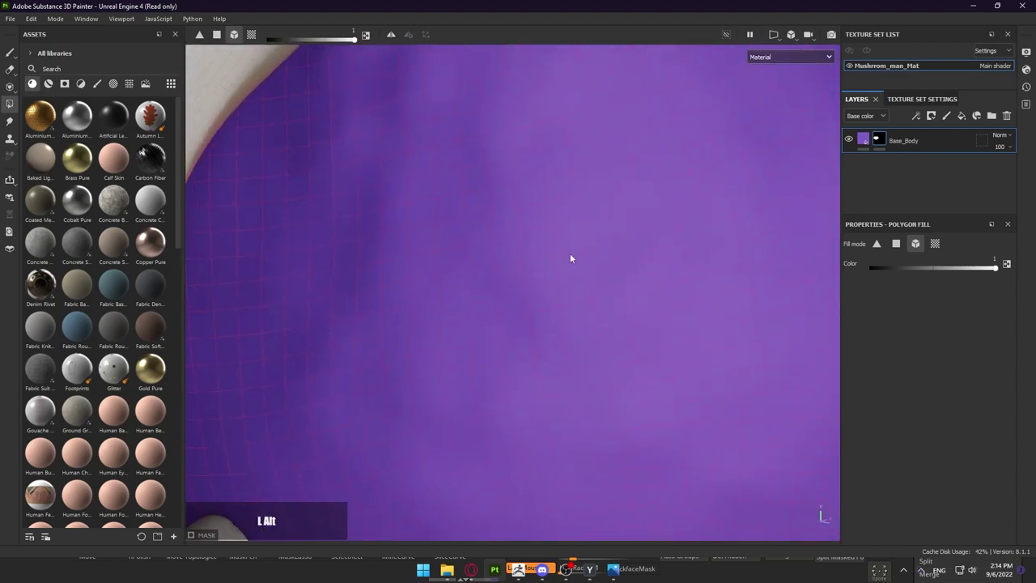
pyautogui.keyDown('alt'); pyautogui.moveTo(573, 259); pyautogui.dragTo(584, 236); pyautogui.keyUp('alt')
pyautogui.keyDown('alt'); pyautogui.moveTo(584, 237); pyautogui.dragTo(495, 182, button='right'); pyautogui.keyUp('alt')
pyautogui.keyDown('alt'); pyautogui.moveTo(495, 182); pyautogui.dragTo(502, 251, button='middle'); pyautogui.keyUp('alt')
pyautogui.keyDown('alt'); pyautogui.moveTo(501, 250); pyautogui.dragTo(571, 263); pyautogui.keyUp('alt')
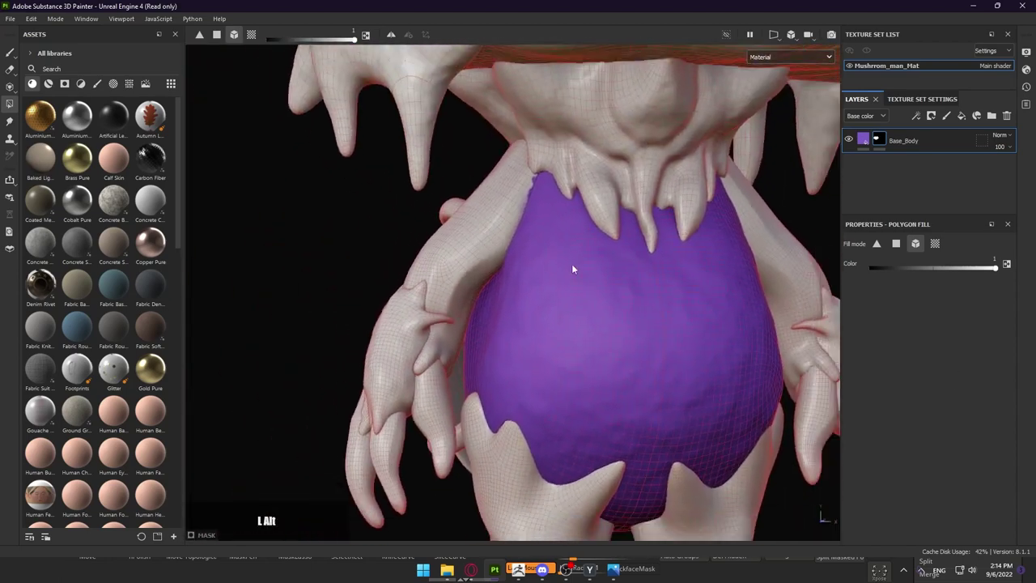
pyautogui.keyDown('alt'); pyautogui.moveTo(571, 263); pyautogui.dragTo(491, 197, button='middle'); pyautogui.keyUp('alt')
pyautogui.keyDown('alt'); pyautogui.moveTo(632, 315); pyautogui.dragTo(606, 297); pyautogui.keyUp('alt')
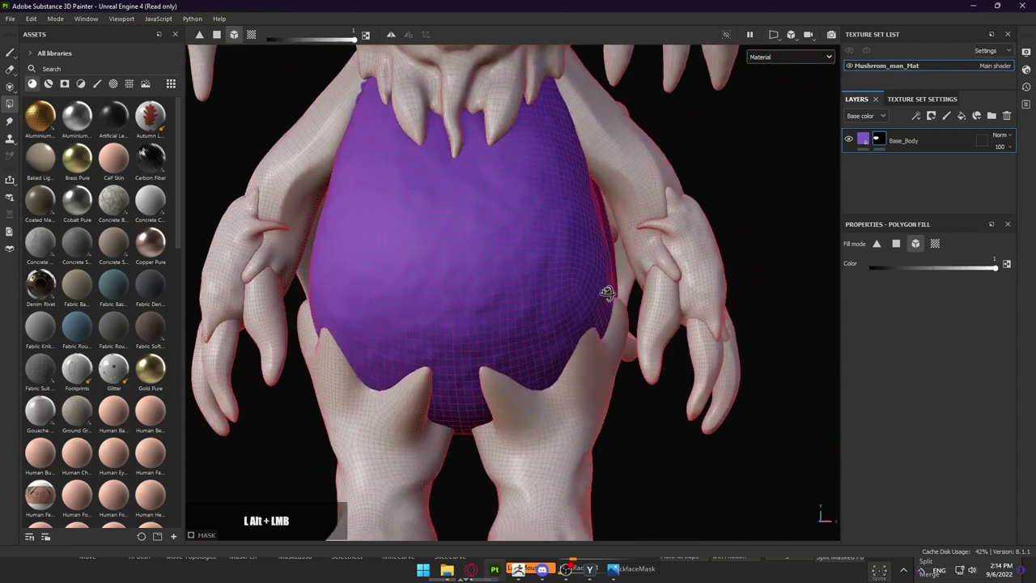
pyautogui.keyDown('alt'); pyautogui.moveTo(606, 297); pyautogui.dragTo(558, 301, button='right'); pyautogui.keyUp('alt')
pyautogui.keyDown('alt'); pyautogui.moveTo(223, 110); pyautogui.dragTo(356, 189, button='middle'); pyautogui.keyUp('alt')
pyautogui.keyDown('alt'); pyautogui.moveTo(356, 189); pyautogui.dragTo(411, 94, button='right'); pyautogui.keyUp('alt')
pyautogui.keyDown('alt'); pyautogui.moveTo(411, 94); pyautogui.dragTo(387, 157, button='middle'); pyautogui.keyUp('alt')
pyautogui.keyDown('alt'); pyautogui.moveTo(386, 157); pyautogui.dragTo(550, 219, button='right'); pyautogui.keyUp('alt')
pyautogui.keyDown('alt'); pyautogui.moveTo(550, 220); pyautogui.dragTo(409, 208); pyautogui.keyUp('alt')
pyautogui.keyDown('alt'); pyautogui.moveTo(410, 209); pyautogui.dragTo(492, 188, button='middle'); pyautogui.keyUp('alt')
# Set the Polygon Fill color to 0 and clear the stray paint on the upper arm near the shoulder
pyautogui.keyDown('alt'); pyautogui.moveTo(617, 254); pyautogui.dragTo(585, 212, button='right'); pyautogui.keyUp('alt')
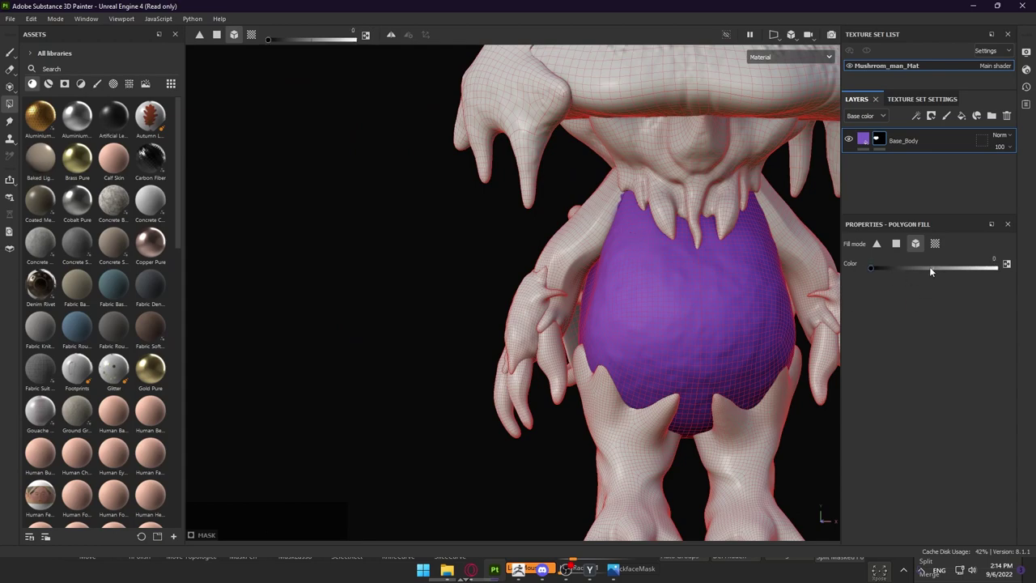
pyautogui.keyDown('alt'); pyautogui.moveTo(916, 272); pyautogui.dragTo(557, 218, button='right'); pyautogui.keyUp('alt')
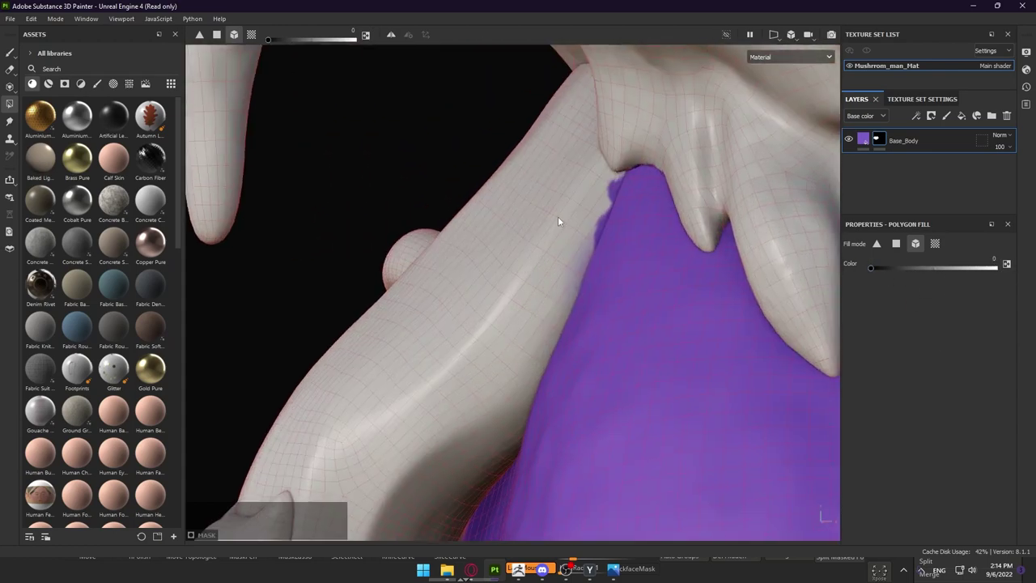
pyautogui.keyDown('alt'); pyautogui.moveTo(564, 220); pyautogui.dragTo(586, 184); pyautogui.keyUp('alt')
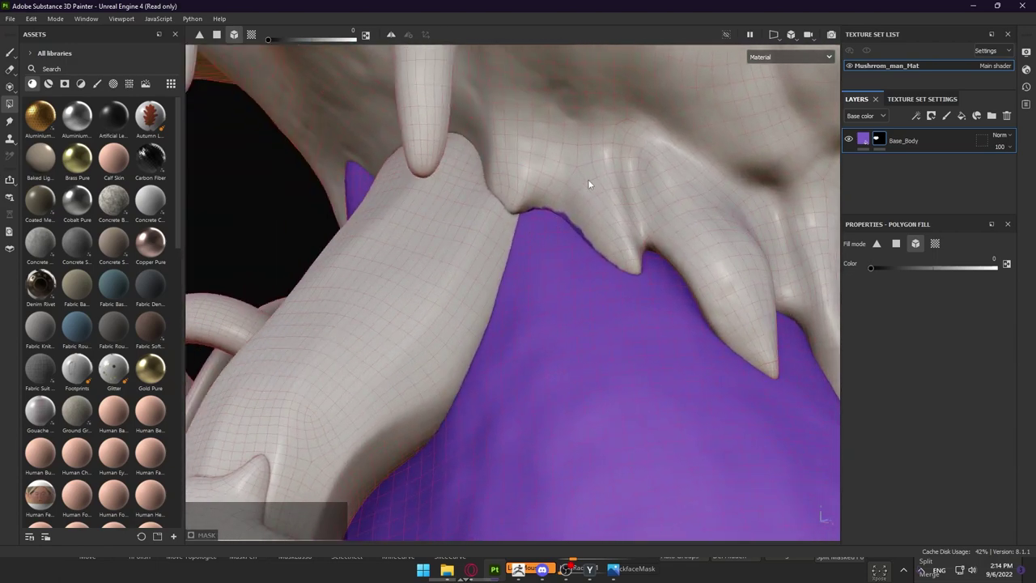
pyautogui.keyDown('alt'); pyautogui.moveTo(620, 235); pyautogui.dragTo(527, 224); pyautogui.keyUp('alt')
pyautogui.keyDown('alt'); pyautogui.moveTo(527, 223); pyautogui.dragTo(525, 197, button='middle'); pyautogui.keyUp('alt')
pyautogui.keyDown('alt'); pyautogui.moveTo(525, 197); pyautogui.dragTo(280, 218, button='right'); pyautogui.keyUp('alt')
# Compare the front of the character with the MUSHRROM_REF.png reference image in the photo viewer, and return to Substance 3D Painter
pyautogui.keyDown('alt'); pyautogui.moveTo(575, 240); pyautogui.dragTo(504, 255); pyautogui.keyUp('alt')
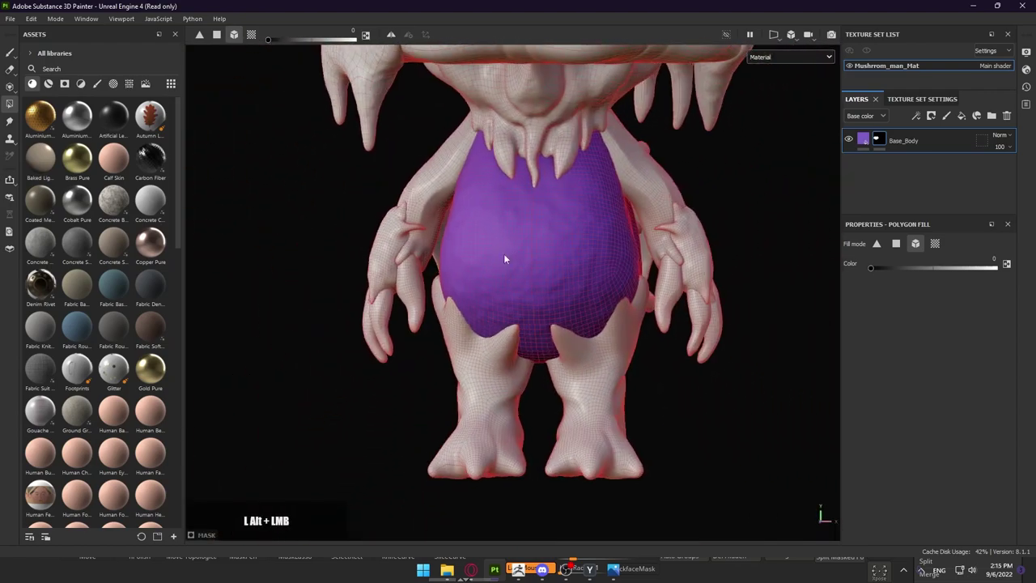
pyautogui.keyDown('alt'); pyautogui.moveTo(504, 255); pyautogui.dragTo(388, 250, button='right'); pyautogui.keyUp('alt')
pyautogui.keyDown('alt'); pyautogui.moveTo(512, 246); pyautogui.dragTo(505, 264, button='middle'); pyautogui.keyUp('alt')
pyautogui.keyDown('alt'); pyautogui.moveTo(505, 259); pyautogui.dragTo(545, 289, button='right'); pyautogui.keyUp('alt')
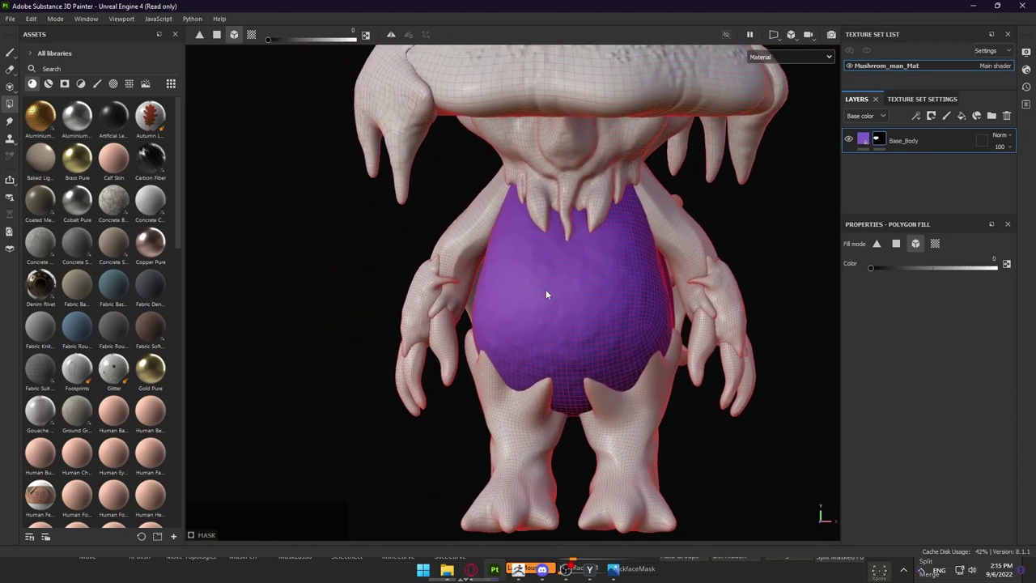
pyautogui.keyDown('alt'); pyautogui.moveTo(545, 289); pyautogui.dragTo(503, 260, button='middle'); pyautogui.keyUp('alt')
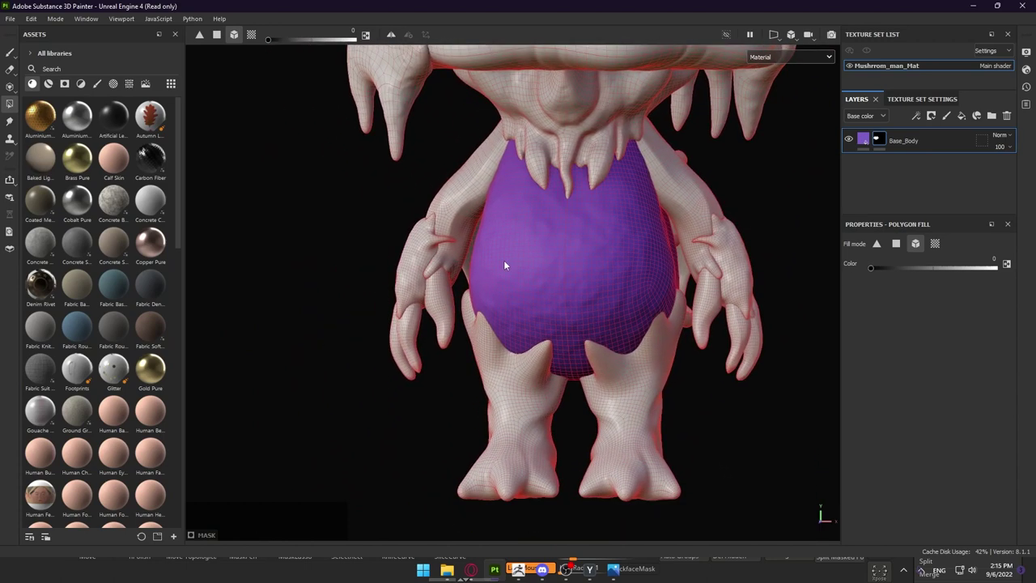
pyautogui.click(614, 568)
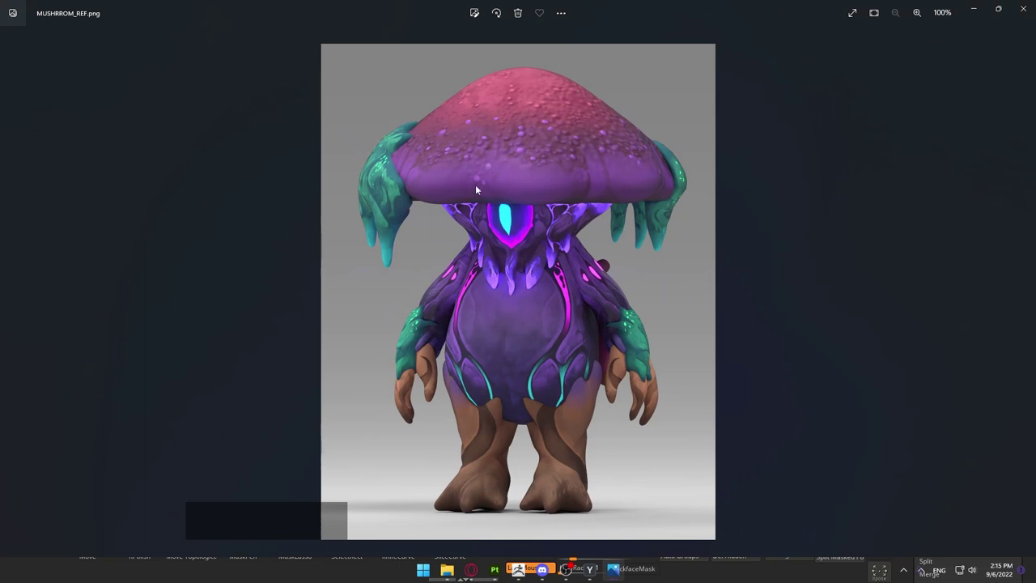
pyautogui.hotkey('alt', 'Tab')
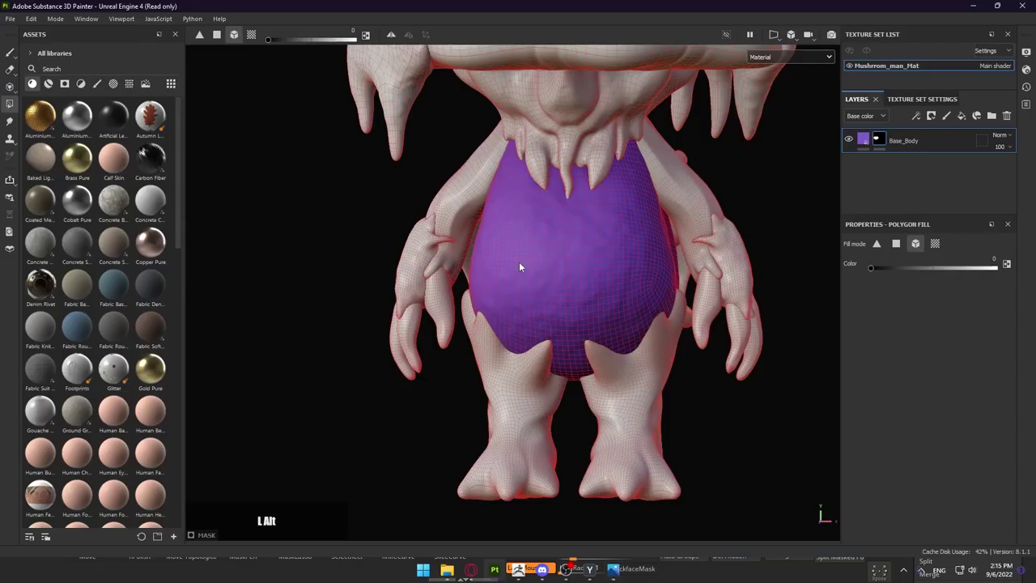
# Fill both upper arms, the face mesh and the mushroom cap with white on the Base_Body mask
pyautogui.keyDown('alt'); pyautogui.moveTo(518, 261); pyautogui.dragTo(524, 243, button='middle'); pyautogui.keyUp('alt')
pyautogui.click(463, 218)
pyautogui.click(708, 217)
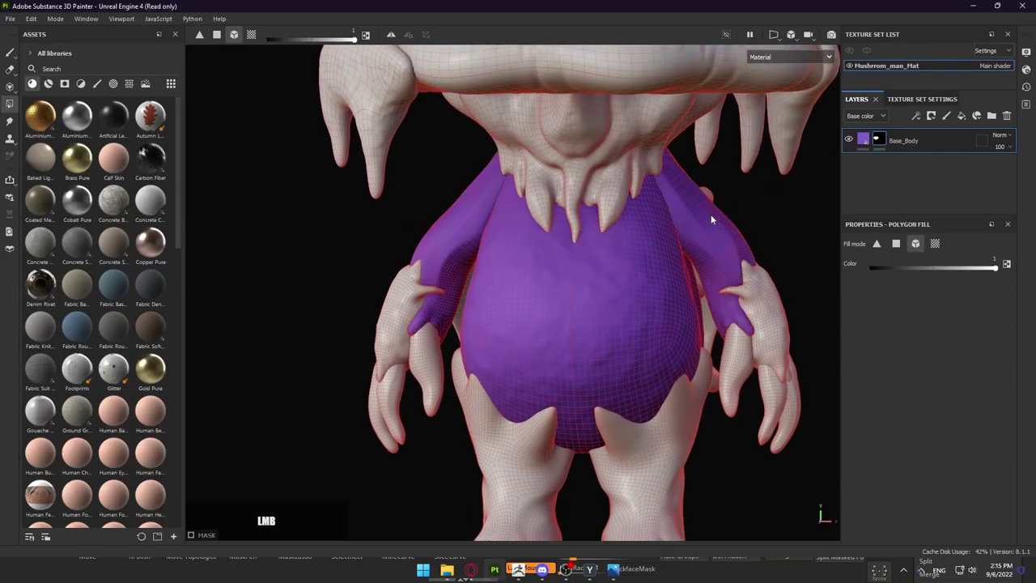
pyautogui.click(613, 179)
pyautogui.keyDown('alt'); pyautogui.moveTo(613, 179); pyautogui.dragTo(648, 245); pyautogui.keyUp('alt')
pyautogui.click(588, 150)
pyautogui.keyDown('alt'); pyautogui.moveTo(588, 151); pyautogui.dragTo(659, 232); pyautogui.keyUp('alt')
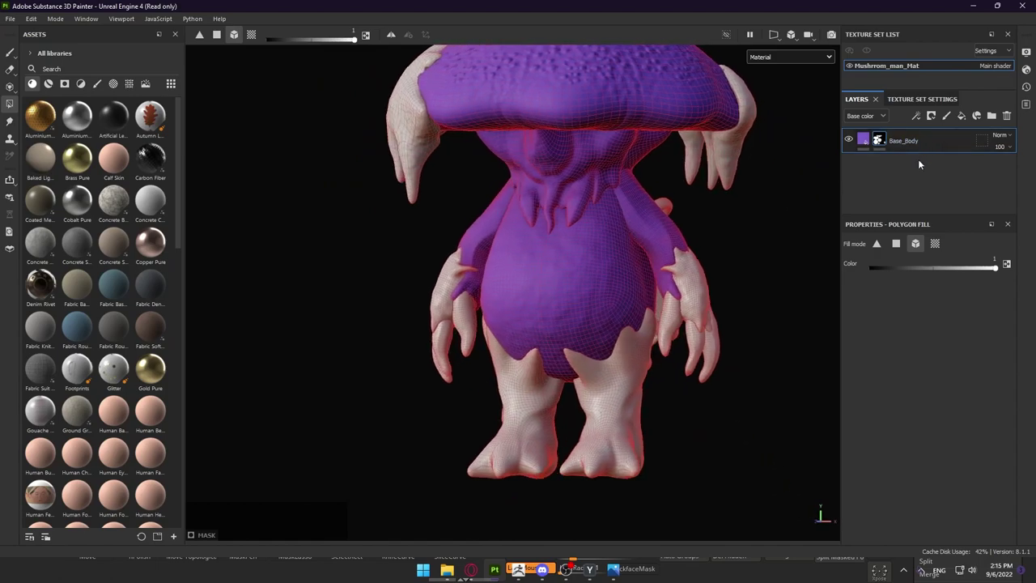
pyautogui.keyDown('alt'); pyautogui.moveTo(595, 209); pyautogui.dragTo(606, 194, button='right'); pyautogui.keyUp('alt')
# Check the reference image, add a new fill layer above Base_Body, and rename Base_Body to Base_Body_Purple
pyautogui.hotkey('alt', 'Tab')
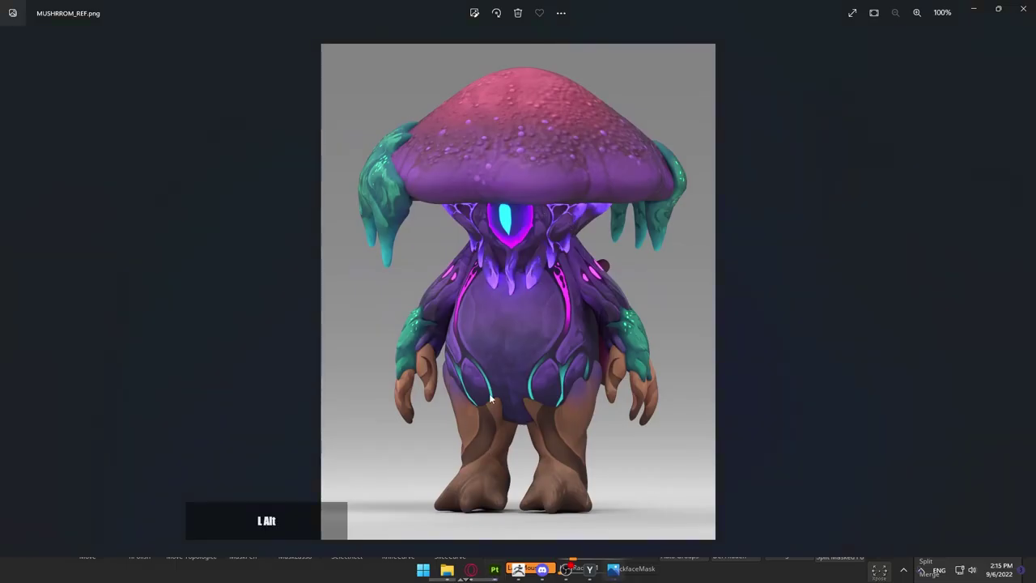
pyautogui.hotkey('alt', 'Tab')
pyautogui.moveTo(640, 328)
pyautogui.keyDown('alt'); pyautogui.mouseDown()
pyautogui.moveTo(612, 312)
pyautogui.moveTo(747, 213)
pyautogui.mouseUp(); pyautogui.keyUp('alt')
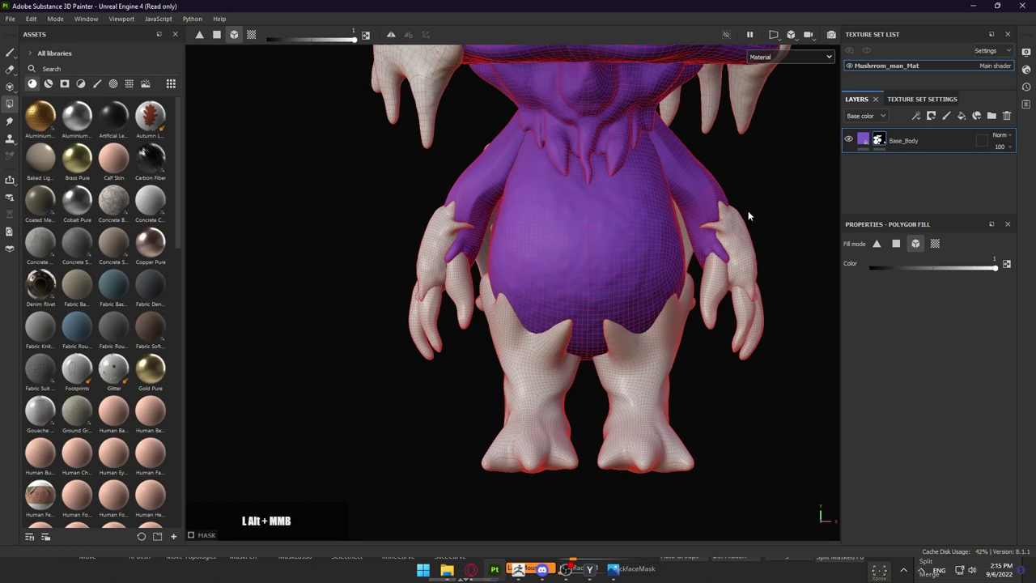
pyautogui.click(962, 117)
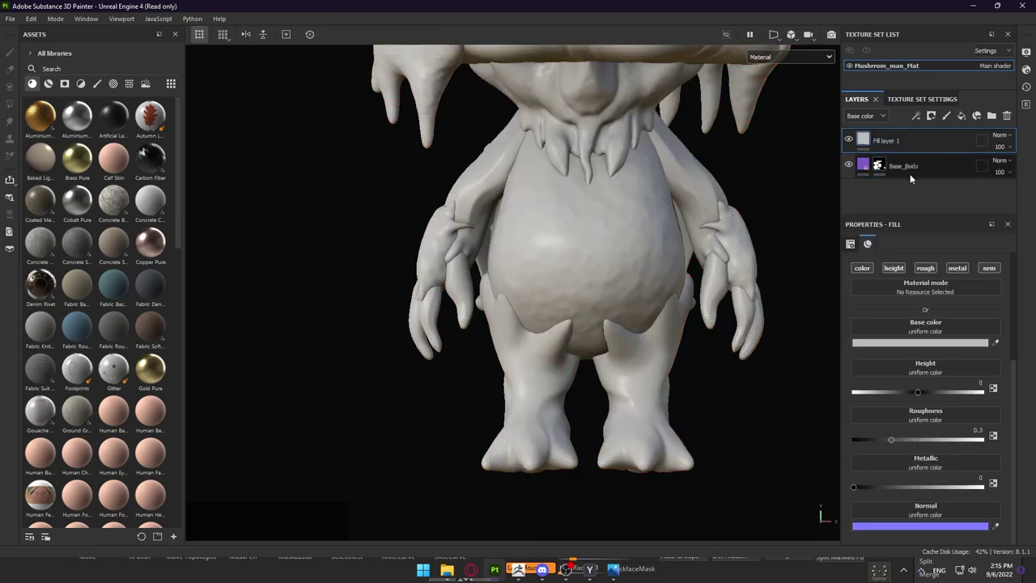
pyautogui.click(905, 166)
pyautogui.doubleClick(916, 167)
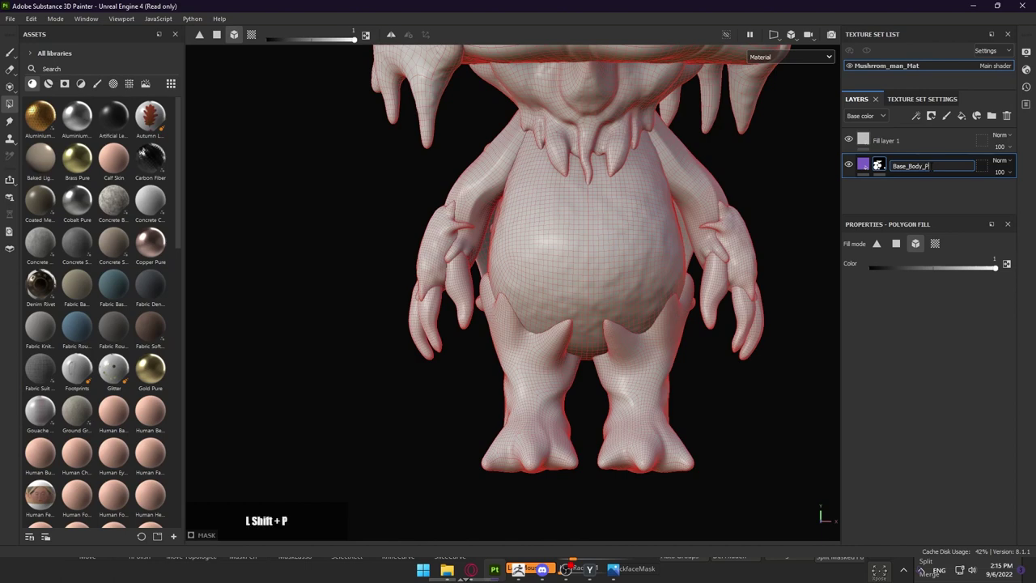
pyautogui.press('Return')
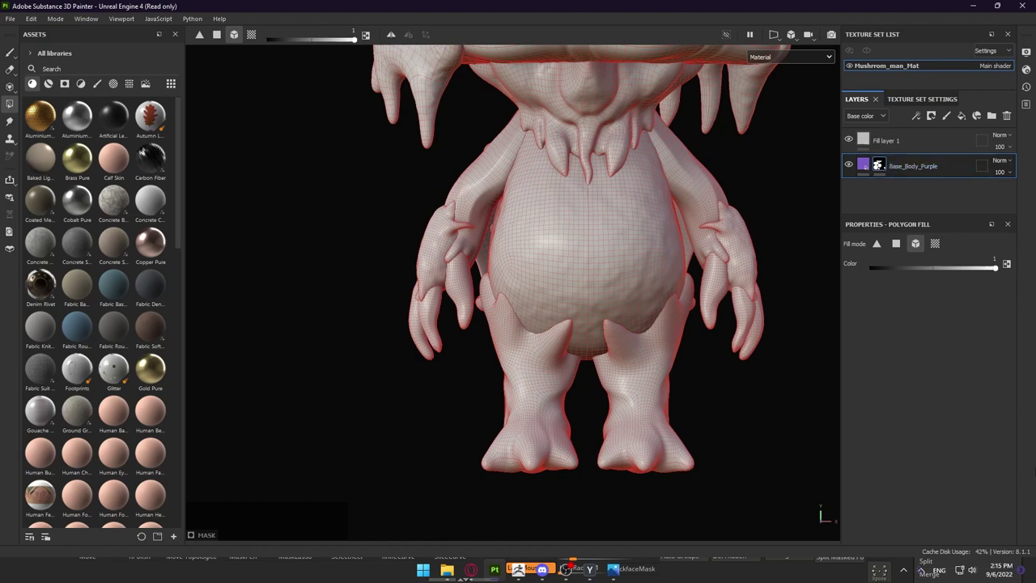
# Set the new fill layer's base color to a brown resembling the legs in the reference image, with saturation 0.361 and value 0.557
pyautogui.keyDown('alt'); pyautogui.moveTo(741, 196); pyautogui.dragTo(578, 204, button='right'); pyautogui.keyUp('alt')
pyautogui.keyDown('alt'); pyautogui.moveTo(578, 204); pyautogui.dragTo(549, 249, button='middle'); pyautogui.keyUp('alt')
pyautogui.keyDown('alt'); pyautogui.moveTo(549, 249); pyautogui.dragTo(712, 210, button='right'); pyautogui.keyUp('alt')
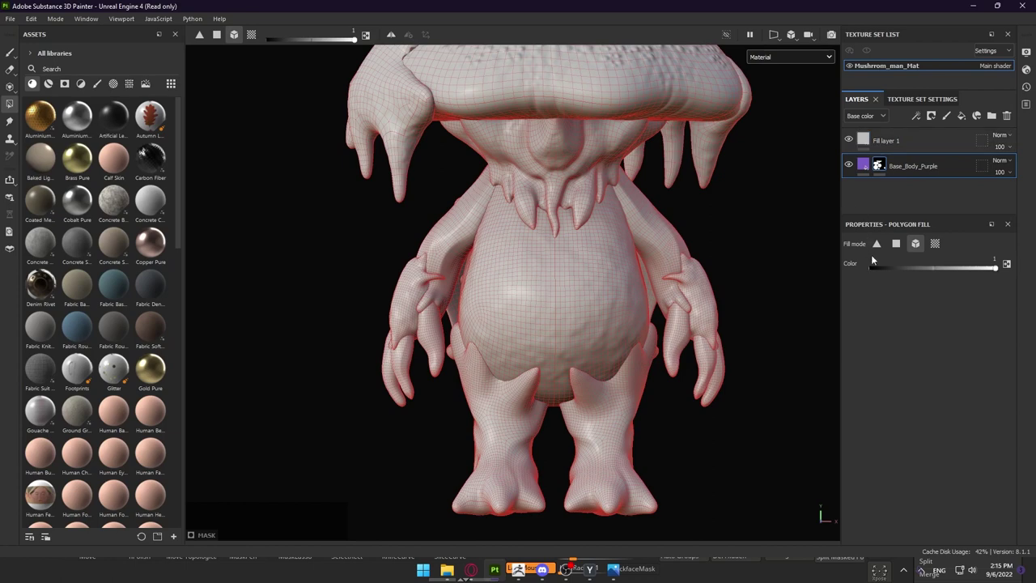
pyautogui.click(864, 140)
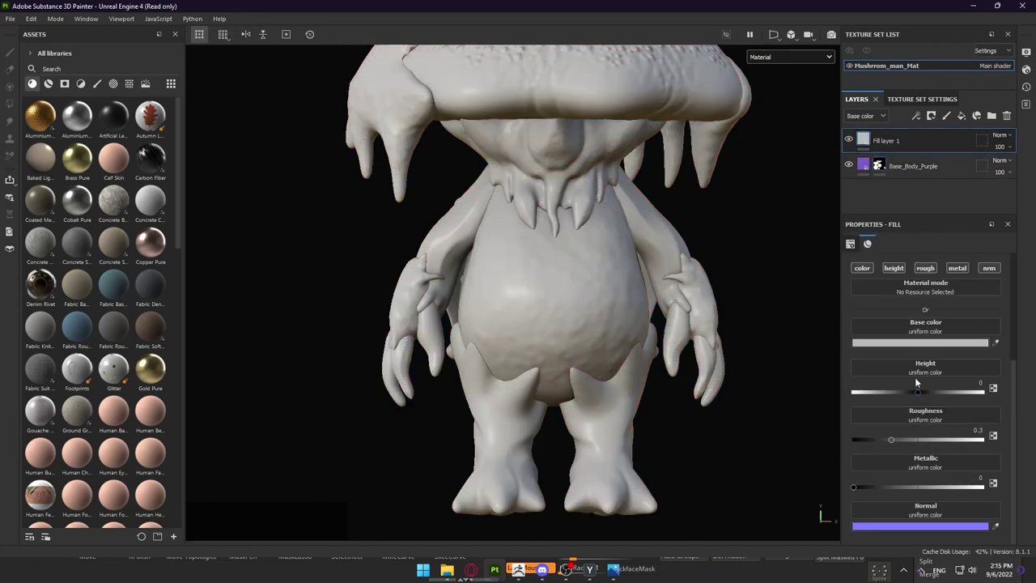
pyautogui.click(911, 343)
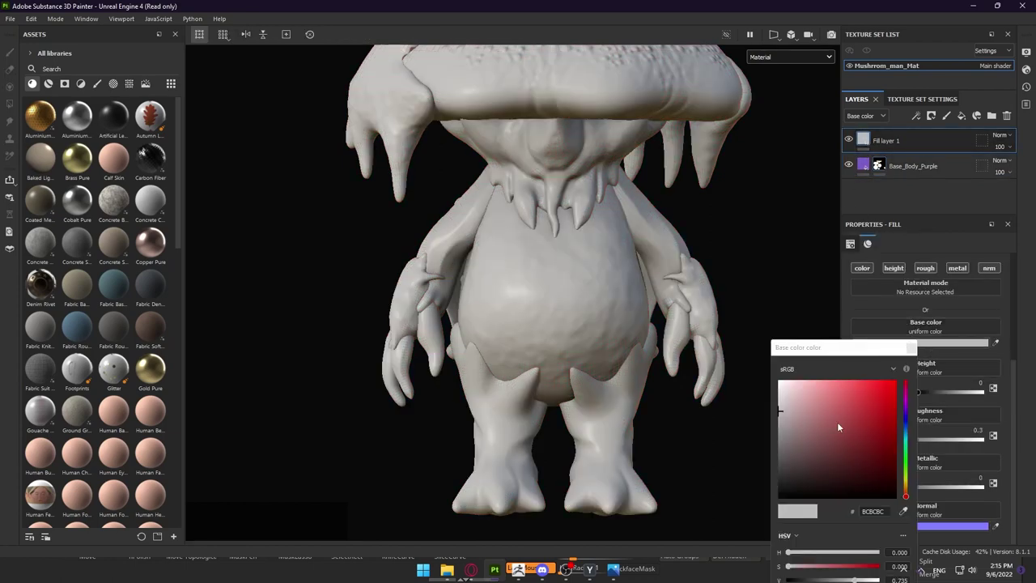
pyautogui.hotkey('alt', 'Tab')
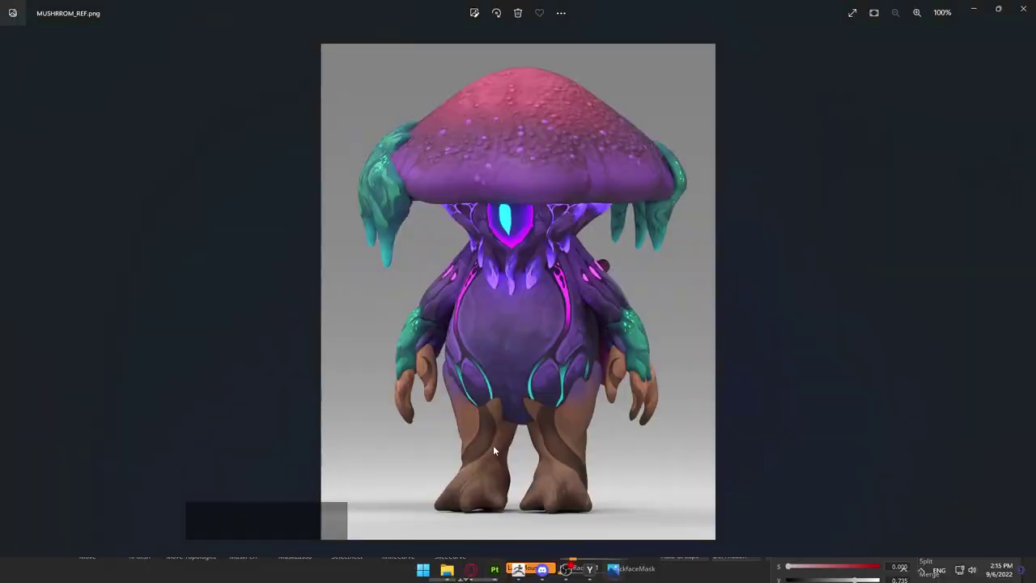
pyautogui.hotkey('alt', 'Tab')
pyautogui.click(905, 488)
pyautogui.moveTo(853, 451)
pyautogui.mouseDown()
pyautogui.moveTo(868, 422)
pyautogui.moveTo(820, 432)
pyautogui.mouseUp()
# Compare the brown with the reference image and adjust the fill layer's base color to hue 0.082, 8E745B
pyautogui.hotkey('alt', 'Tab')
pyautogui.hotkey('alt', 'Tab')
pyautogui.hotkey('alt', 'Tab')
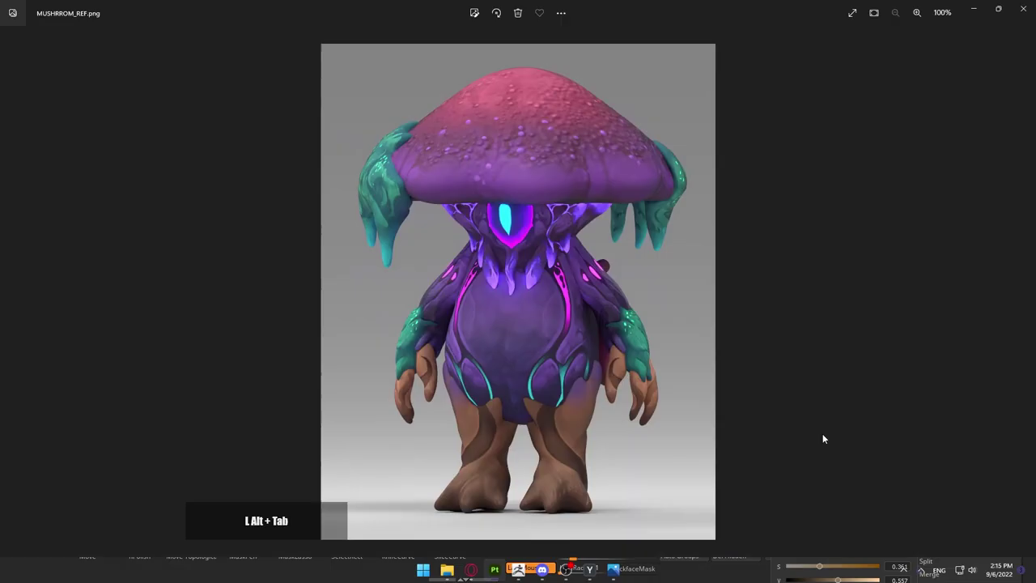
pyautogui.hotkey('alt', 'Tab')
pyautogui.click(905, 491)
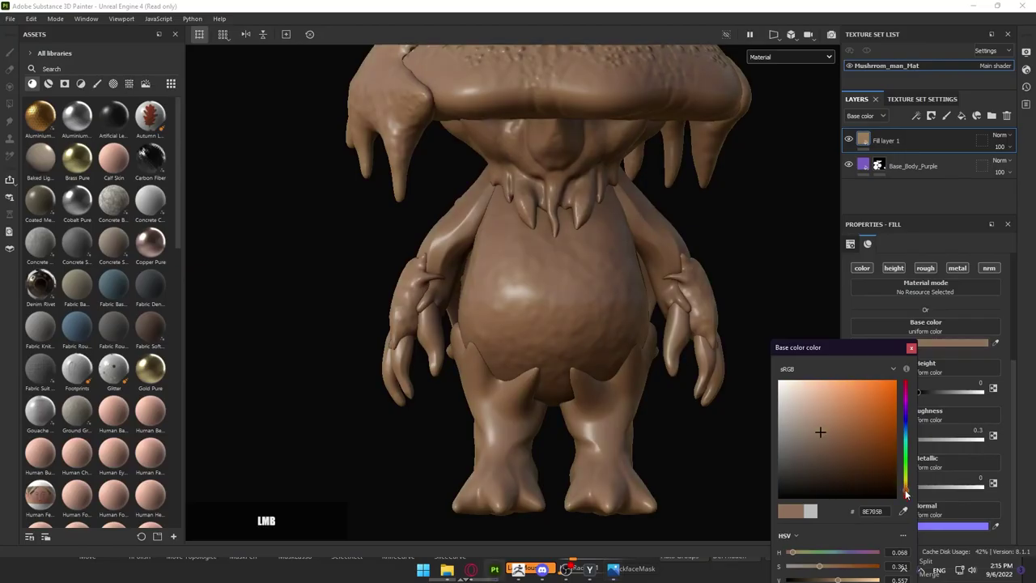
pyautogui.moveTo(905, 491); pyautogui.dragTo(904, 491)
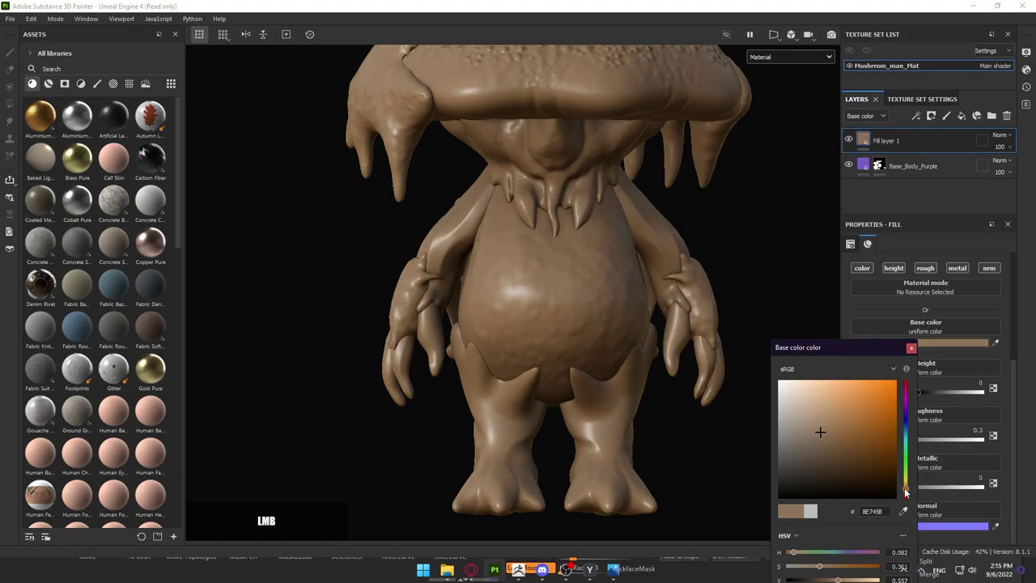
# Compare the brown with the reference image and darken the fill layer's base color to value 0.443
pyautogui.moveTo(826, 445); pyautogui.dragTo(831, 434)
pyautogui.hotkey('alt', 'Tab')
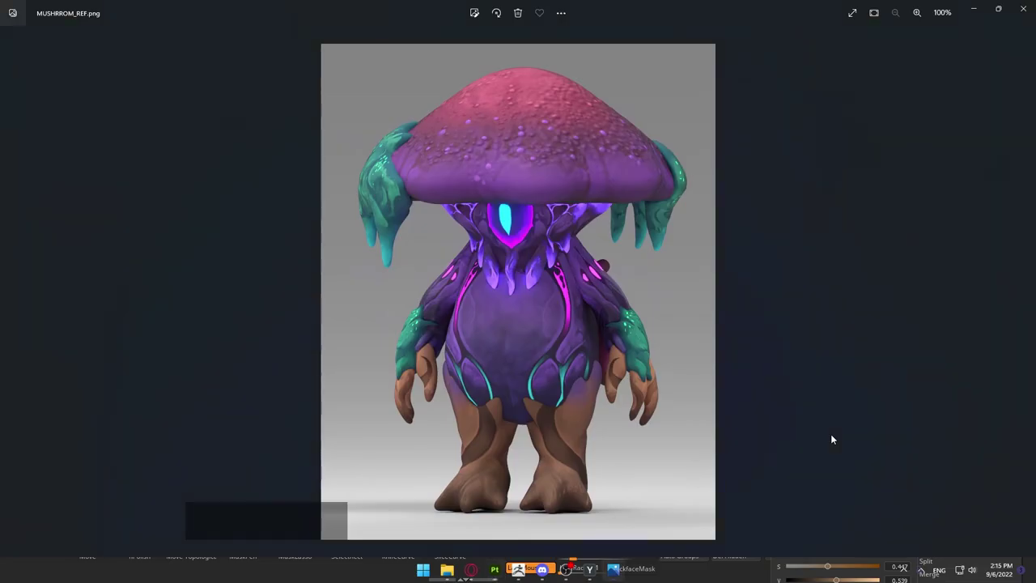
pyautogui.hotkey('alt', 'Tab')
pyautogui.click(831, 445)
pyautogui.hotkey('alt', 'Tab')
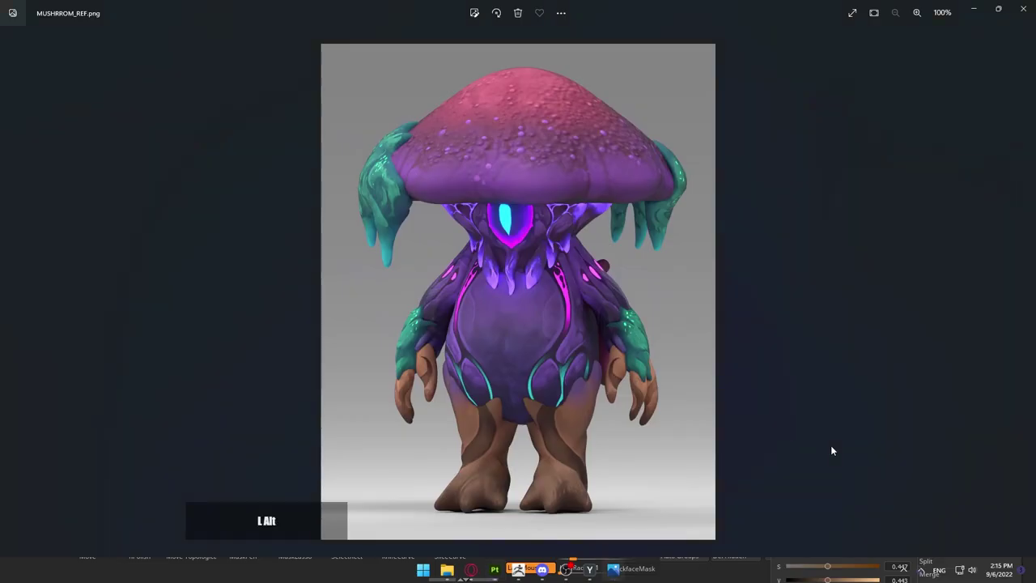
pyautogui.hotkey('alt', 'Tab')
pyautogui.click(910, 347)
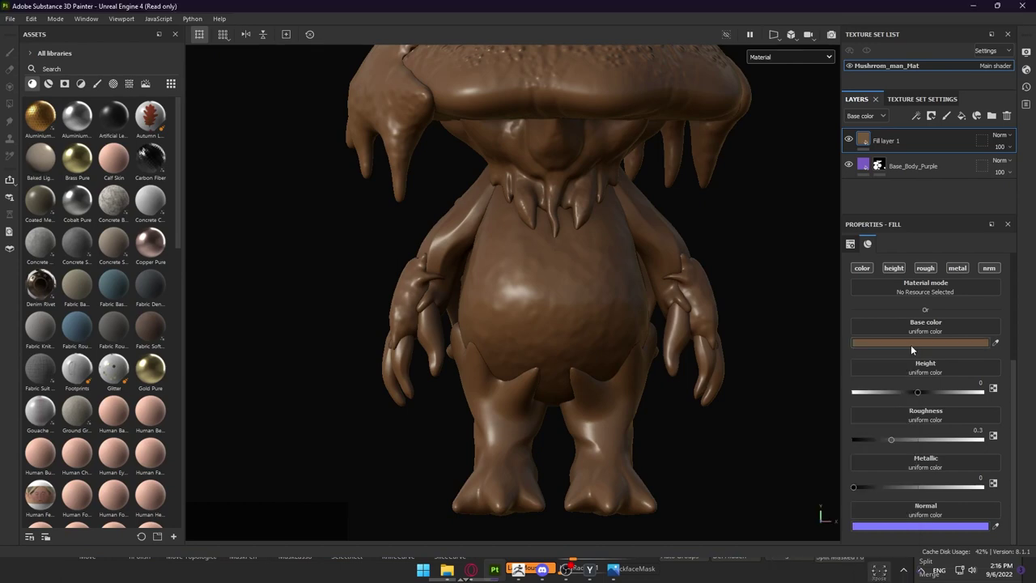
# Examine the darker brown base color on the character's body, legs and cap from several angles
pyautogui.keyDown('alt'); pyautogui.moveTo(486, 279); pyautogui.dragTo(619, 275); pyautogui.keyUp('alt')
pyautogui.keyDown('alt'); pyautogui.moveTo(619, 275); pyautogui.dragTo(636, 284, button='middle'); pyautogui.keyUp('alt')
pyautogui.keyDown('alt'); pyautogui.moveTo(636, 284); pyautogui.dragTo(444, 275, button='right'); pyautogui.keyUp('alt')
pyautogui.keyDown('alt'); pyautogui.moveTo(444, 275); pyautogui.dragTo(485, 279); pyautogui.keyUp('alt')
pyautogui.keyDown('alt'); pyautogui.moveTo(485, 280); pyautogui.dragTo(610, 329, button='right'); pyautogui.keyUp('alt')
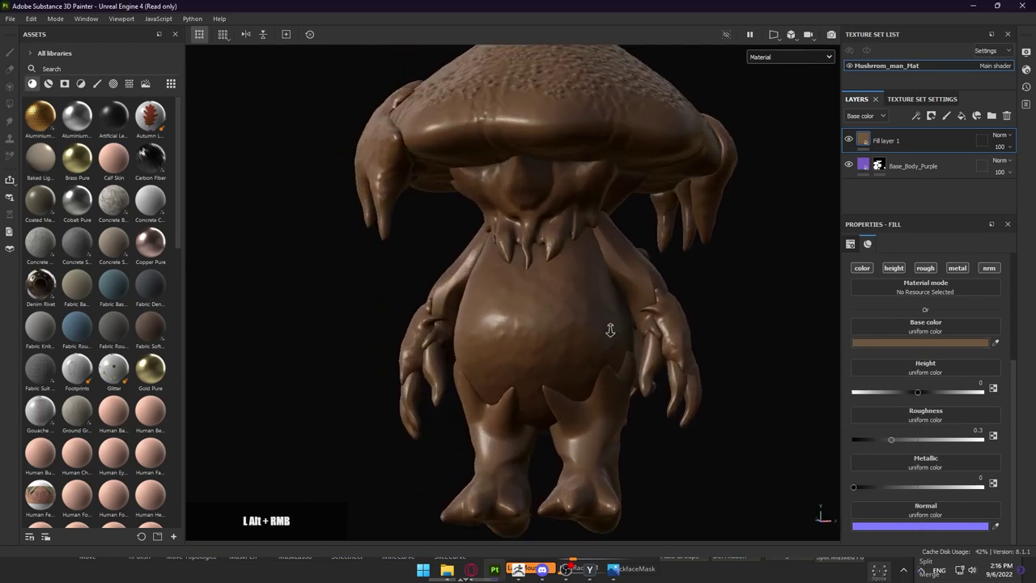
pyautogui.keyDown('alt'); pyautogui.moveTo(610, 329); pyautogui.dragTo(606, 283, button='middle'); pyautogui.keyUp('alt')
pyautogui.keyDown('alt'); pyautogui.moveTo(605, 283); pyautogui.dragTo(464, 300, button='right'); pyautogui.keyUp('alt')
pyautogui.keyDown('alt'); pyautogui.moveTo(464, 299); pyautogui.dragTo(518, 320); pyautogui.keyUp('alt')
pyautogui.keyDown('alt'); pyautogui.moveTo(518, 321); pyautogui.dragTo(626, 342, button='right'); pyautogui.keyUp('alt')
pyautogui.keyDown('alt'); pyautogui.moveTo(626, 342); pyautogui.dragTo(606, 315, button='middle'); pyautogui.keyUp('alt')
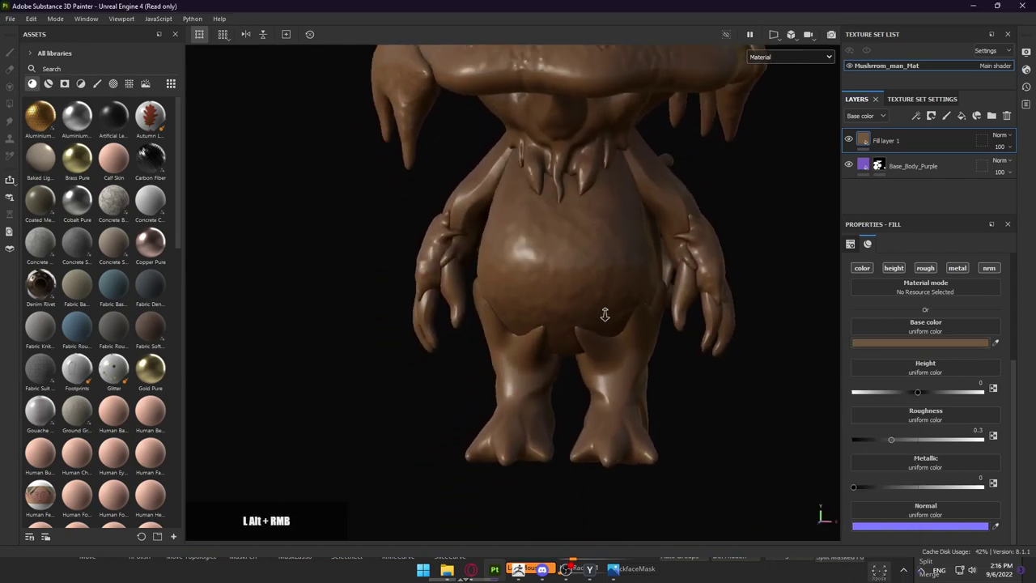
pyautogui.keyDown('alt'); pyautogui.moveTo(606, 315); pyautogui.dragTo(623, 338, button='right'); pyautogui.keyUp('alt')
# Disable the height, roughness, metallic and normal channels of the brown fill layer, keeping only color
pyautogui.scroll(4, 937, 341)
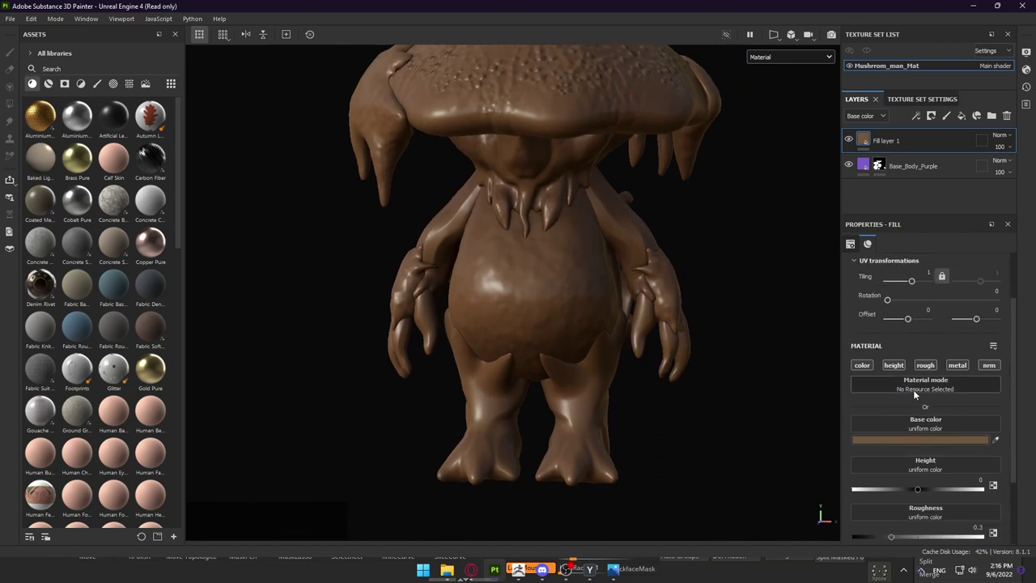
pyautogui.scroll(-2, 913, 390)
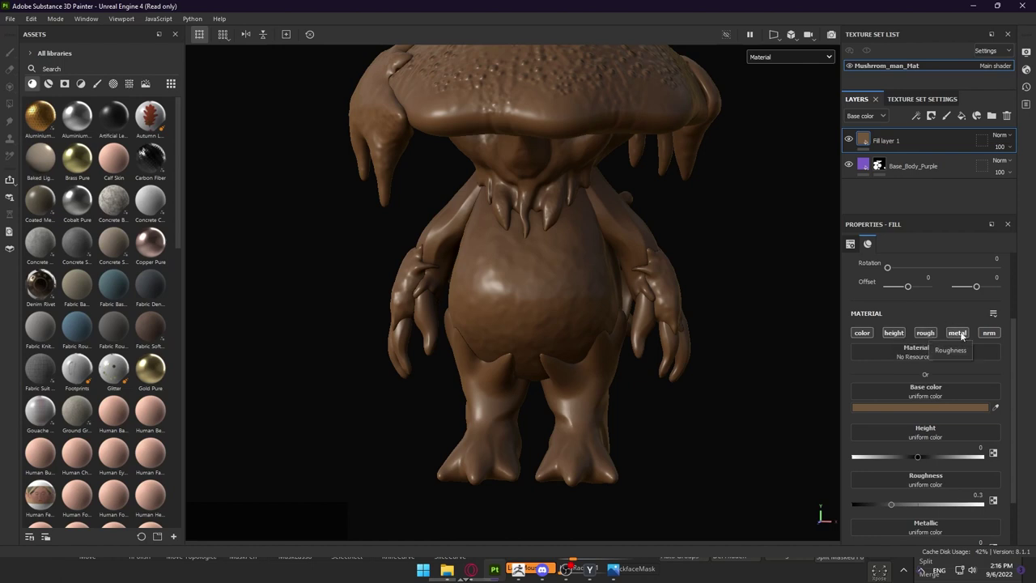
pyautogui.click(893, 333)
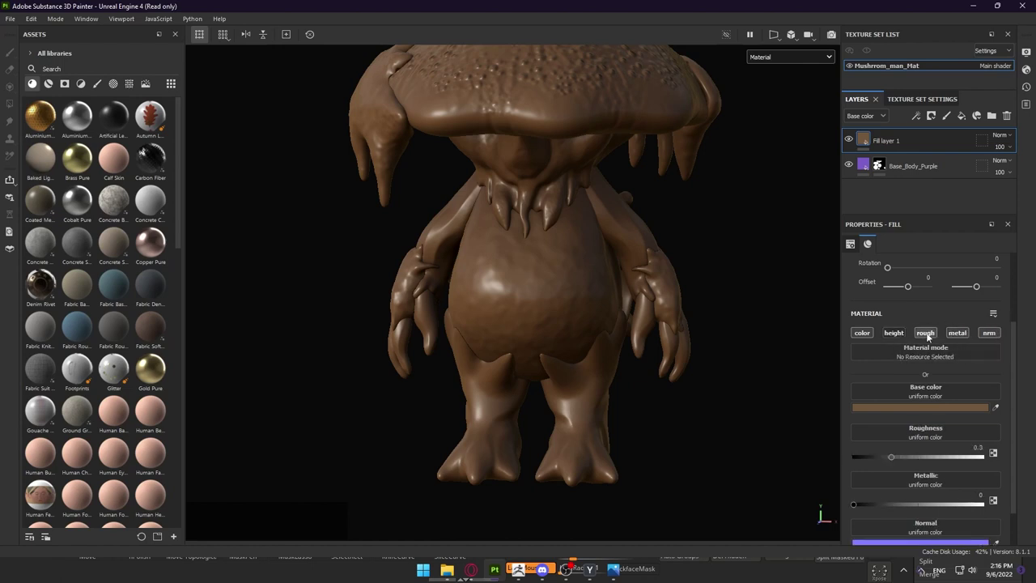
pyautogui.click(925, 333)
pyautogui.click(960, 333)
pyautogui.click(987, 334)
# Examine the color-only brown layer's shading on the belly, arms and legs from several angles
pyautogui.keyDown('alt'); pyautogui.moveTo(672, 311); pyautogui.dragTo(562, 251, button='right'); pyautogui.keyUp('alt')
pyautogui.keyDown('alt'); pyautogui.moveTo(562, 251); pyautogui.dragTo(615, 267); pyautogui.keyUp('alt')
pyautogui.keyDown('alt'); pyautogui.moveTo(615, 267); pyautogui.dragTo(807, 373, button='right'); pyautogui.keyUp('alt')
pyautogui.moveTo(558, 312)
pyautogui.keyDown('alt'); pyautogui.mouseDown()
pyautogui.moveTo(649, 328)
pyautogui.moveTo(523, 337)
pyautogui.moveTo(562, 328)
pyautogui.mouseUp(); pyautogui.keyUp('alt')
pyautogui.keyDown('alt'); pyautogui.moveTo(663, 333); pyautogui.dragTo(633, 308, button='right'); pyautogui.keyUp('alt')
pyautogui.keyDown('alt'); pyautogui.moveTo(632, 308); pyautogui.dragTo(550, 277, button='middle'); pyautogui.keyUp('alt')
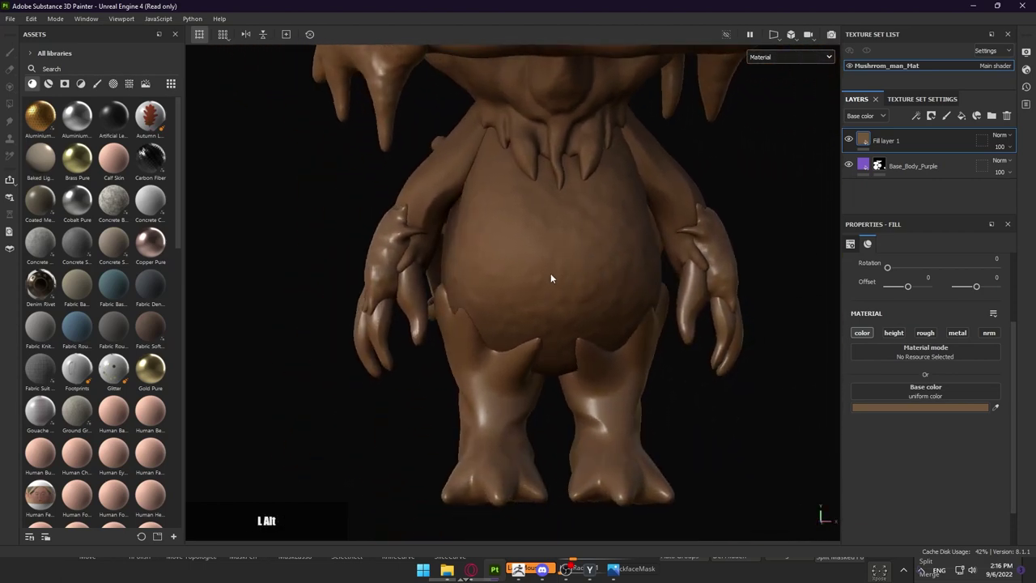
pyautogui.keyDown('alt'); pyautogui.moveTo(550, 278); pyautogui.dragTo(677, 234); pyautogui.keyUp('alt')
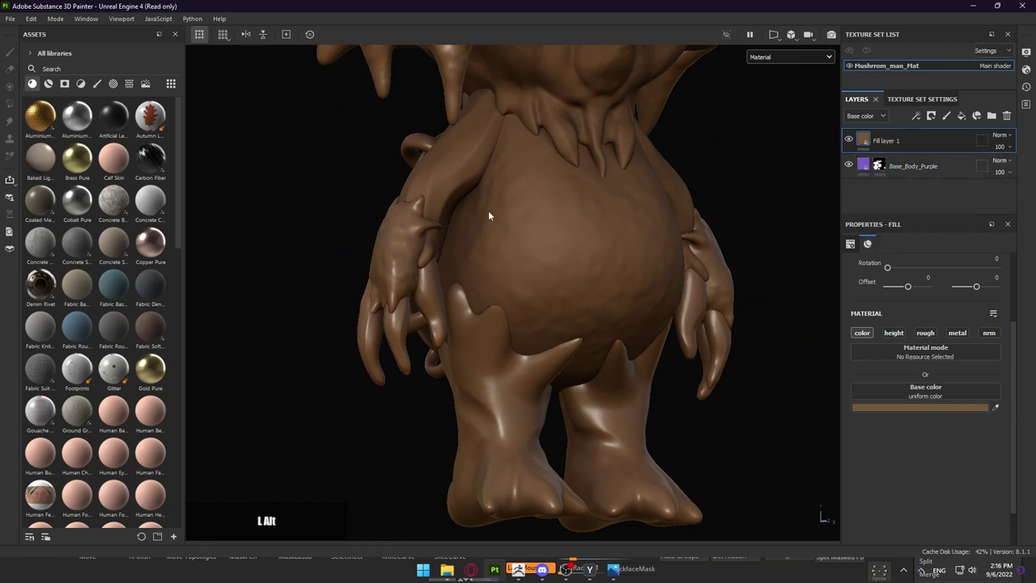
pyautogui.keyDown('alt'); pyautogui.moveTo(488, 210); pyautogui.dragTo(532, 266, button='middle'); pyautogui.keyUp('alt')
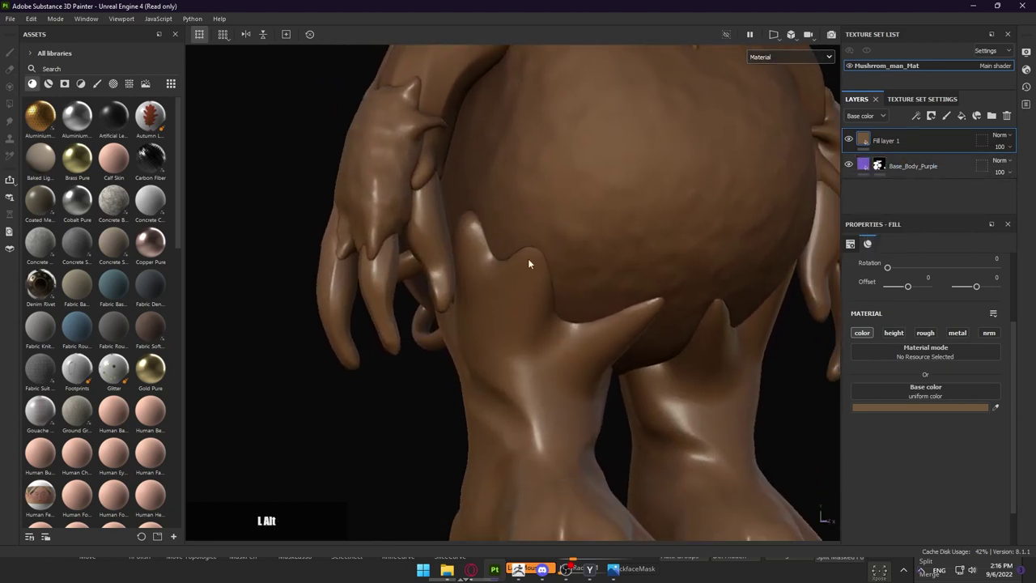
pyautogui.keyDown('alt'); pyautogui.moveTo(508, 260); pyautogui.dragTo(547, 236); pyautogui.keyUp('alt')
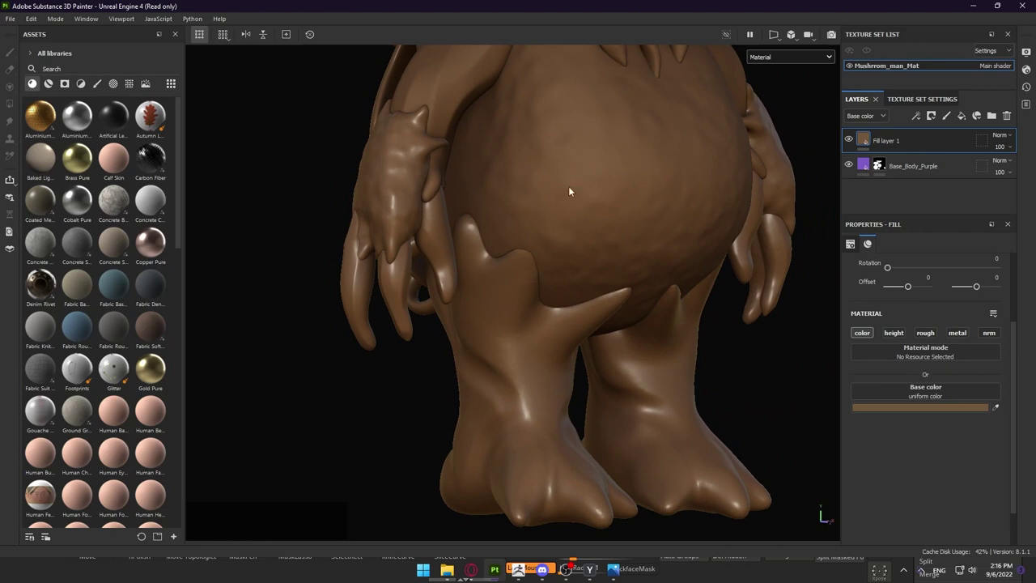
pyautogui.keyDown('alt'); pyautogui.moveTo(571, 190); pyautogui.dragTo(622, 267, button='right'); pyautogui.keyUp('alt')
pyautogui.keyDown('alt'); pyautogui.moveTo(621, 267); pyautogui.dragTo(687, 218); pyautogui.keyUp('alt')
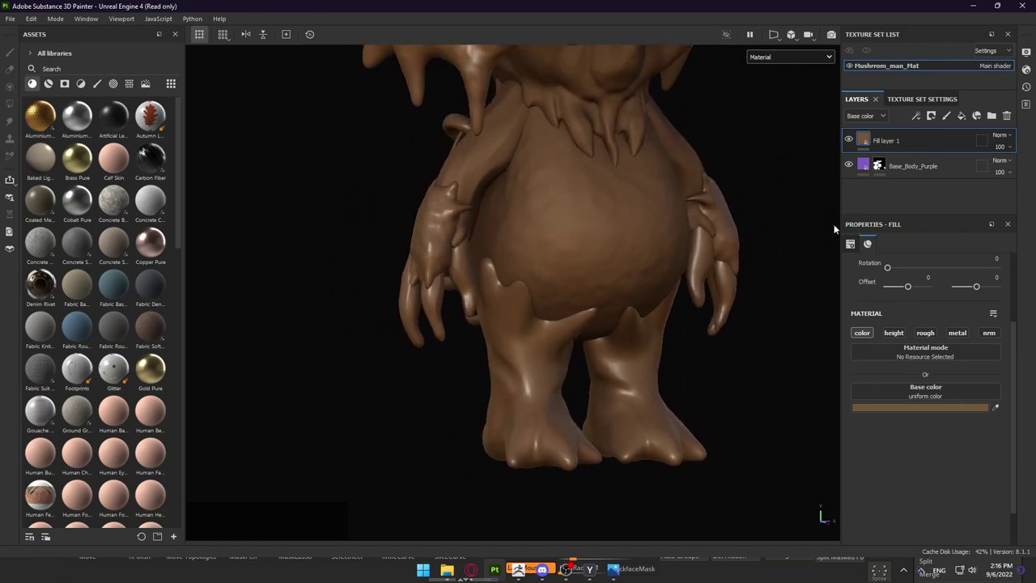
# Disable the height, roughness, metallic and normal channels of Base_Body_Purple, keeping only color
pyautogui.click(865, 168)
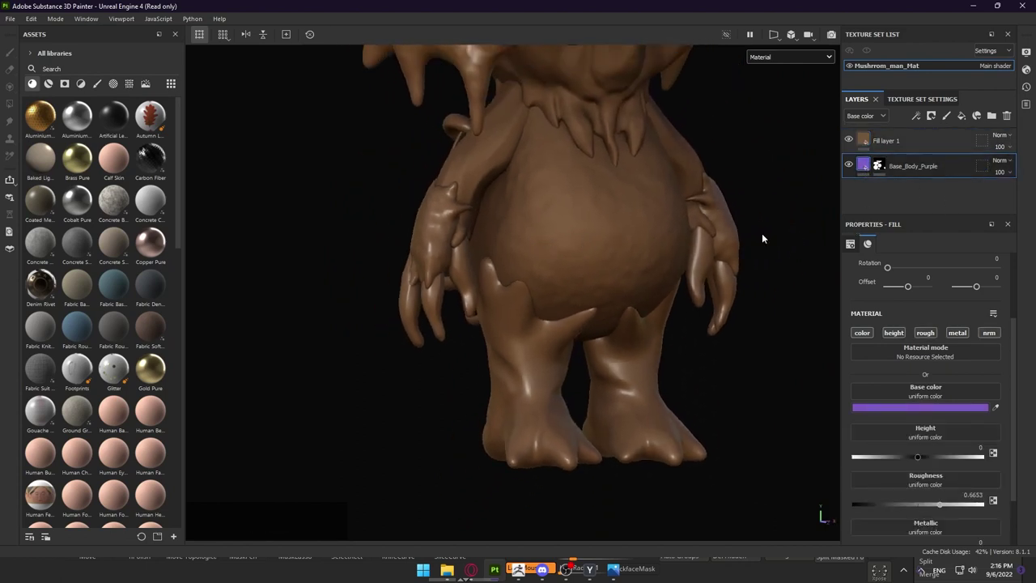
pyautogui.keyDown('alt'); pyautogui.moveTo(761, 233); pyautogui.dragTo(920, 359, button='right'); pyautogui.keyUp('alt')
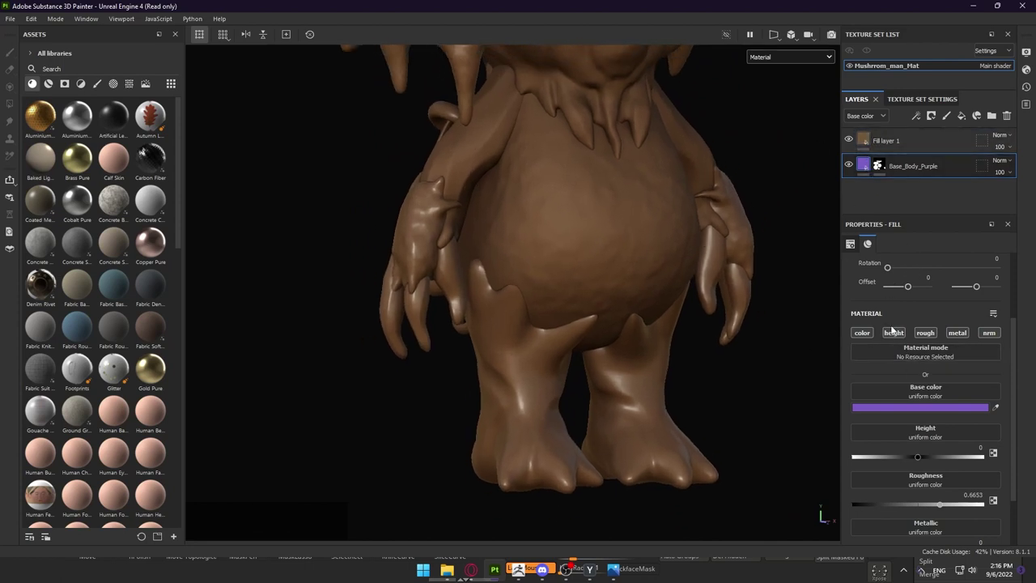
pyautogui.click(894, 333)
pyautogui.click(925, 332)
pyautogui.click(957, 333)
pyautogui.click(988, 333)
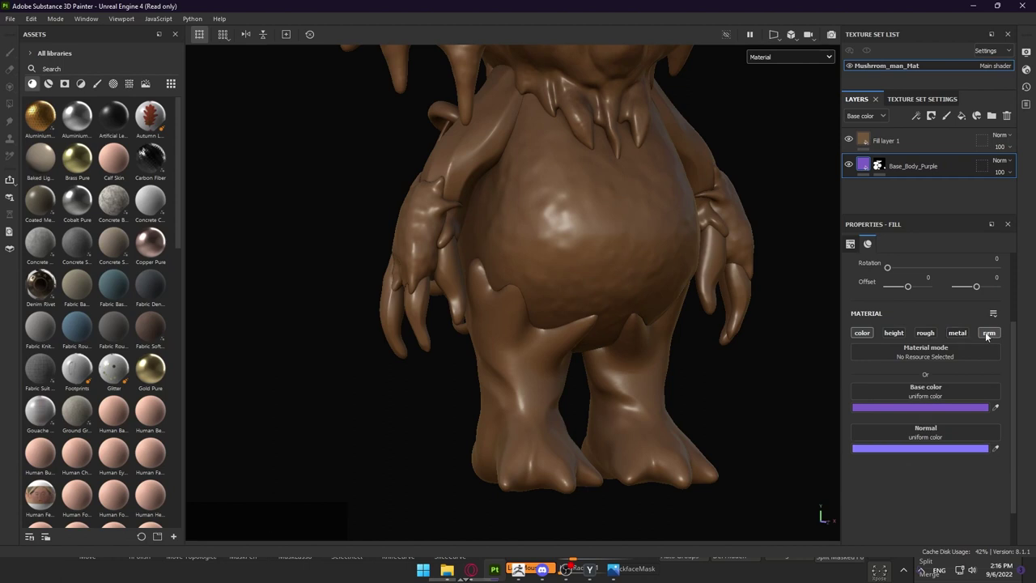
pyautogui.click(988, 334)
# Add a new fill layer and place it beneath Base_Body_Purple in the layer stack
pyautogui.keyDown('alt'); pyautogui.moveTo(773, 309); pyautogui.dragTo(811, 342); pyautogui.keyUp('alt')
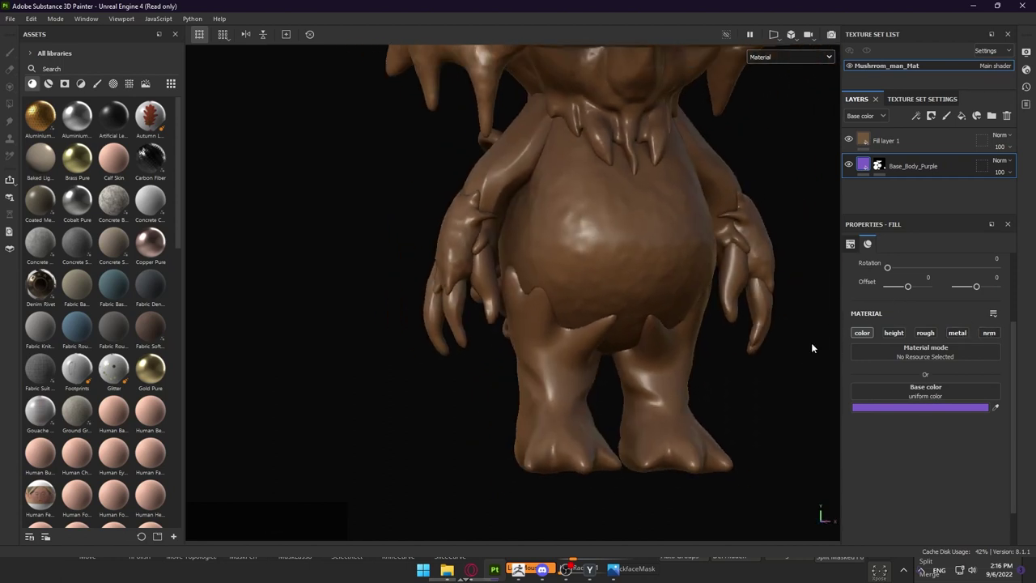
pyautogui.keyDown('alt'); pyautogui.moveTo(631, 281); pyautogui.dragTo(687, 271); pyautogui.keyUp('alt')
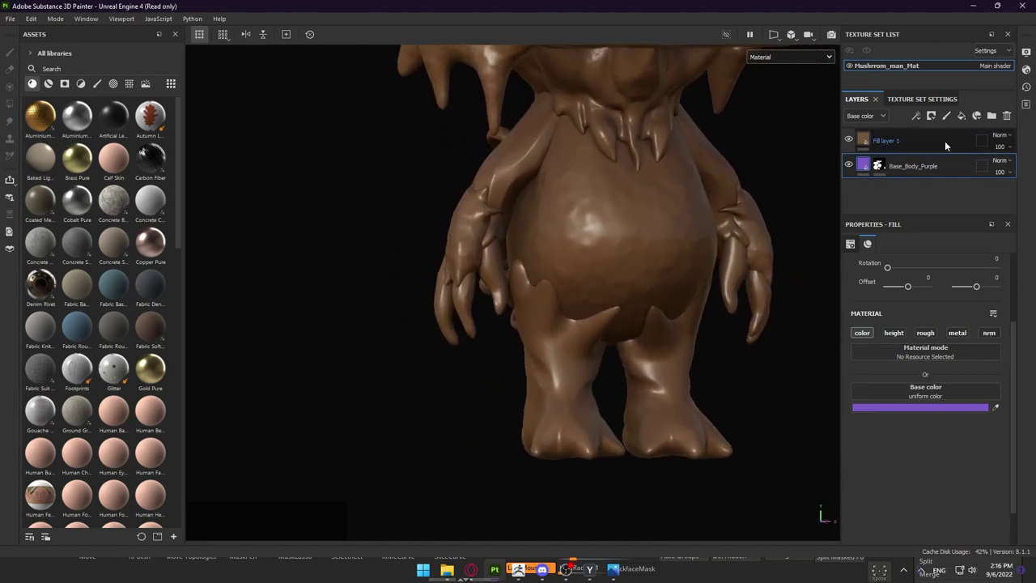
pyautogui.click(961, 115)
pyautogui.moveTo(916, 166); pyautogui.dragTo(915, 197)
pyautogui.keyDown('alt'); pyautogui.moveTo(828, 215); pyautogui.dragTo(659, 232); pyautogui.keyUp('alt')
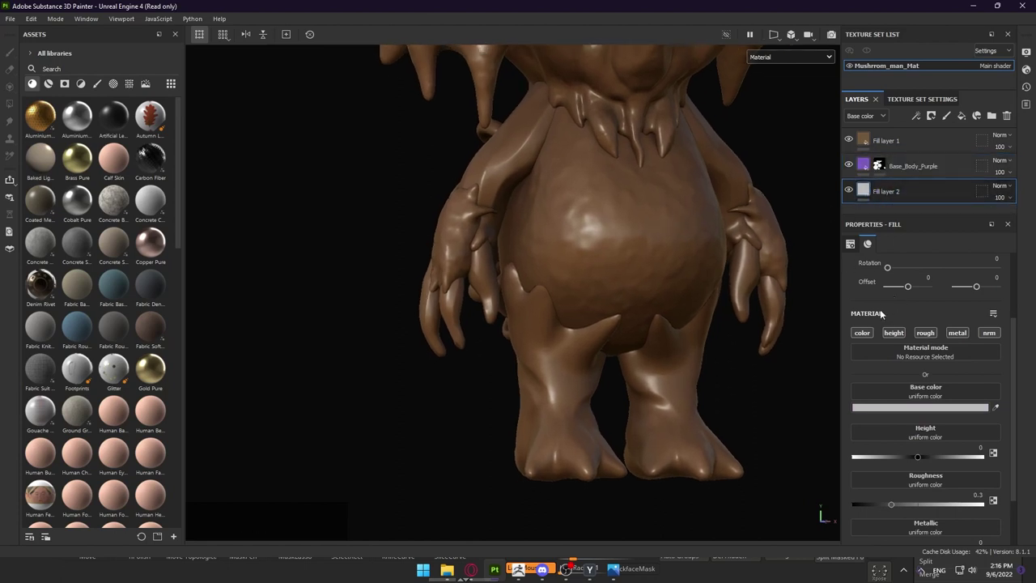
# Disable the color, height, metallic and normal channels of the new fill layer, keeping only roughness
pyautogui.click(863, 333)
pyautogui.click(893, 333)
pyautogui.click(963, 334)
pyautogui.click(989, 332)
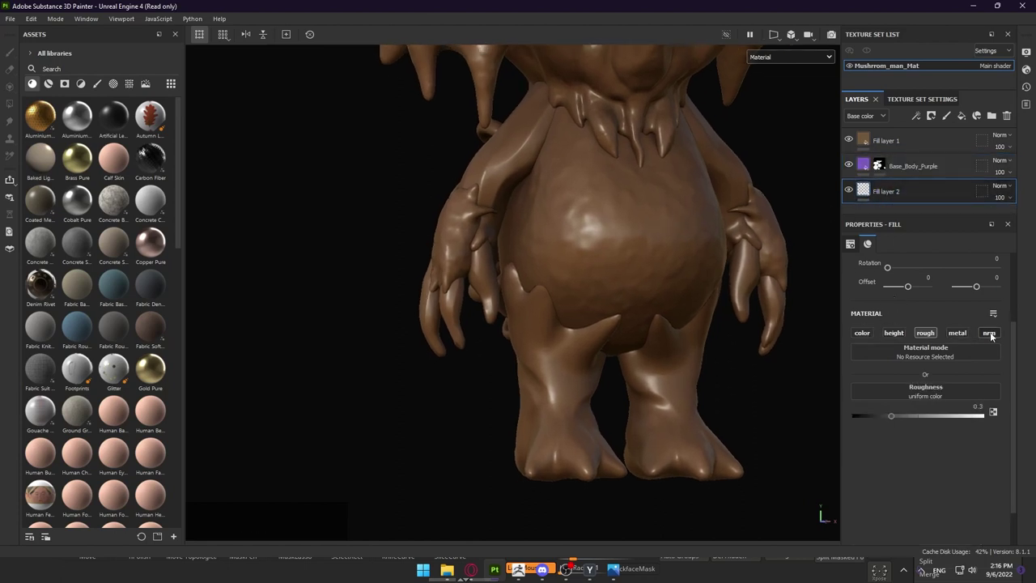
pyautogui.moveTo(621, 285)
pyautogui.keyDown('alt'); pyautogui.mouseDown(button='right')
pyautogui.moveTo(661, 305)
pyautogui.moveTo(623, 287)
pyautogui.mouseUp(button='right'); pyautogui.keyUp('alt')
# Set the lowest fill layer's roughness to 0.6498, temporarily hiding the brown layer to judge it
pyautogui.moveTo(895, 416)
pyautogui.mouseDown()
pyautogui.moveTo(936, 415)
pyautogui.moveTo(901, 413)
pyautogui.moveTo(915, 414)
pyautogui.mouseUp()
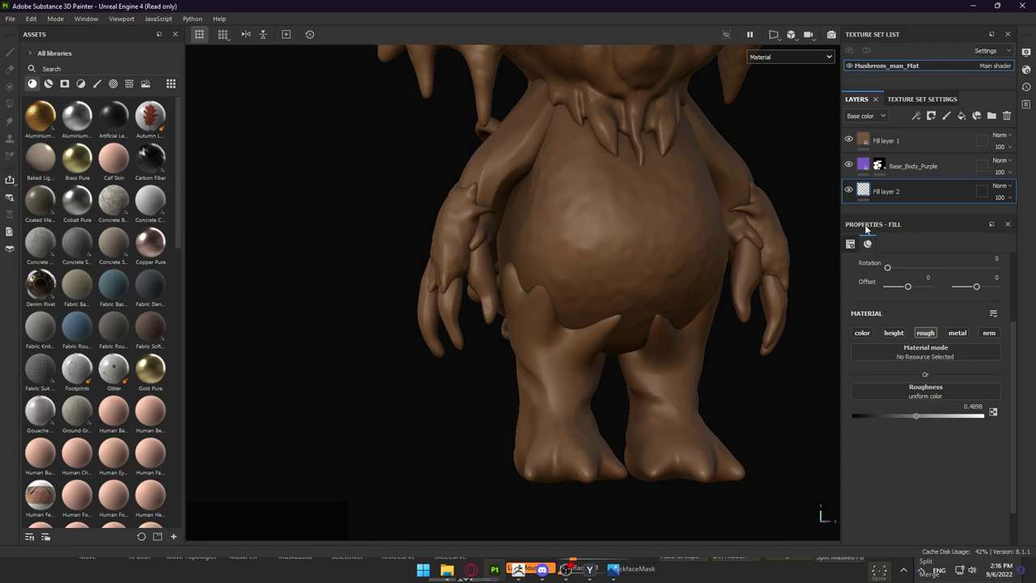
pyautogui.click(848, 140)
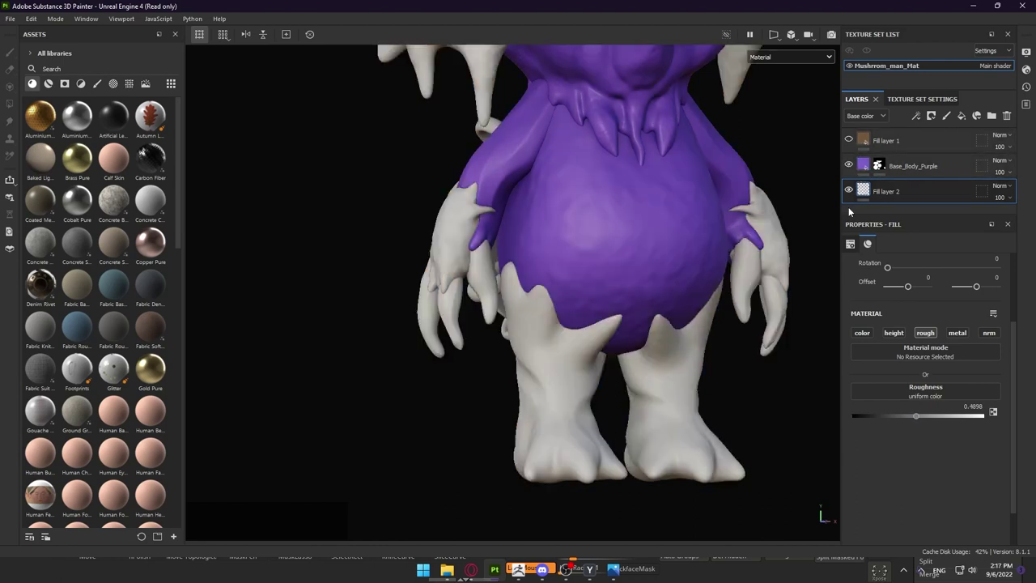
pyautogui.moveTo(936, 419)
pyautogui.mouseDown()
pyautogui.moveTo(867, 413)
pyautogui.moveTo(941, 420)
pyautogui.mouseUp()
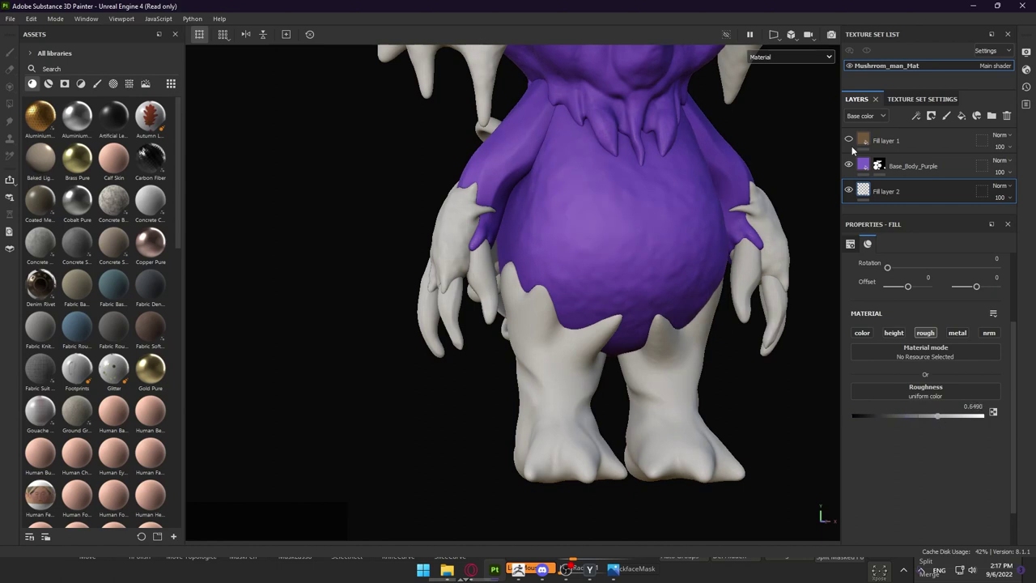
pyautogui.click(849, 141)
# Examine how the shared roughness reads across the cap, face, belly and legs from several angles
pyautogui.keyDown('alt'); pyautogui.moveTo(647, 194); pyautogui.dragTo(558, 219); pyautogui.keyUp('alt')
pyautogui.keyDown('alt'); pyautogui.moveTo(558, 218); pyautogui.dragTo(568, 235, button='middle'); pyautogui.keyUp('alt')
pyautogui.keyDown('alt'); pyautogui.moveTo(568, 236); pyautogui.dragTo(611, 227); pyautogui.keyUp('alt')
pyautogui.keyDown('alt'); pyautogui.moveTo(611, 227); pyautogui.dragTo(623, 242, button='middle'); pyautogui.keyUp('alt')
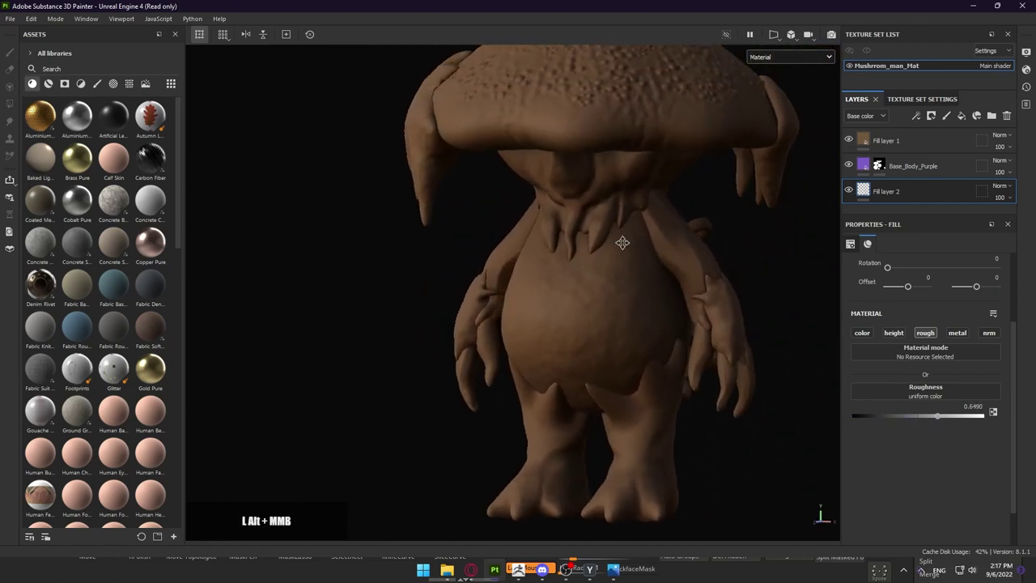
pyautogui.keyDown('alt'); pyautogui.moveTo(622, 243); pyautogui.dragTo(648, 269); pyautogui.keyUp('alt')
pyautogui.keyDown('alt'); pyautogui.moveTo(647, 269); pyautogui.dragTo(573, 267, button='right'); pyautogui.keyUp('alt')
pyautogui.keyDown('alt'); pyautogui.moveTo(573, 267); pyautogui.dragTo(566, 225, button='middle'); pyautogui.keyUp('alt')
pyautogui.keyDown('alt'); pyautogui.moveTo(566, 225); pyautogui.dragTo(536, 220); pyautogui.keyUp('alt')
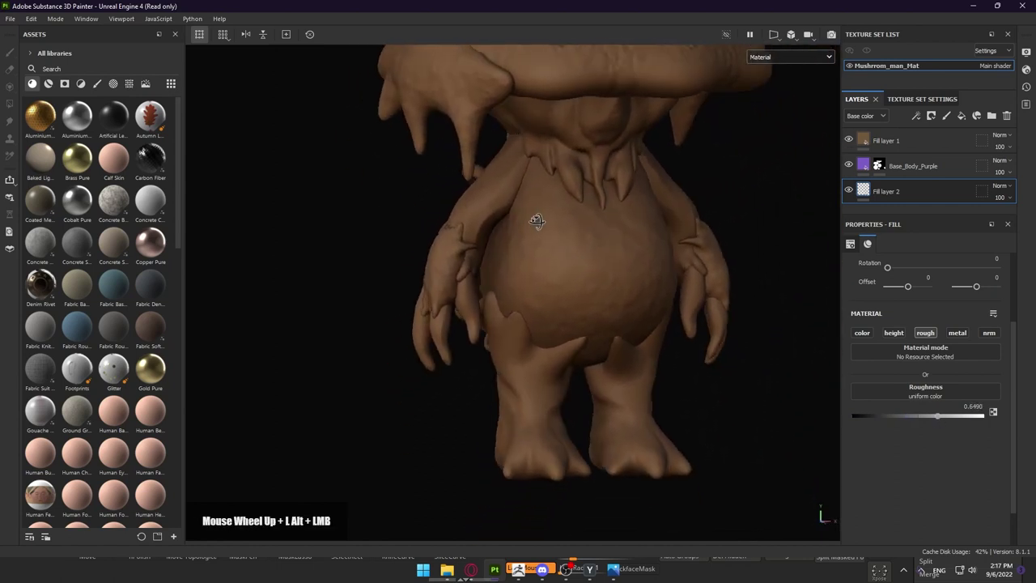
# Rename the brown fill layer to Base_body_Brown and add a black mask to it
pyautogui.click(929, 142)
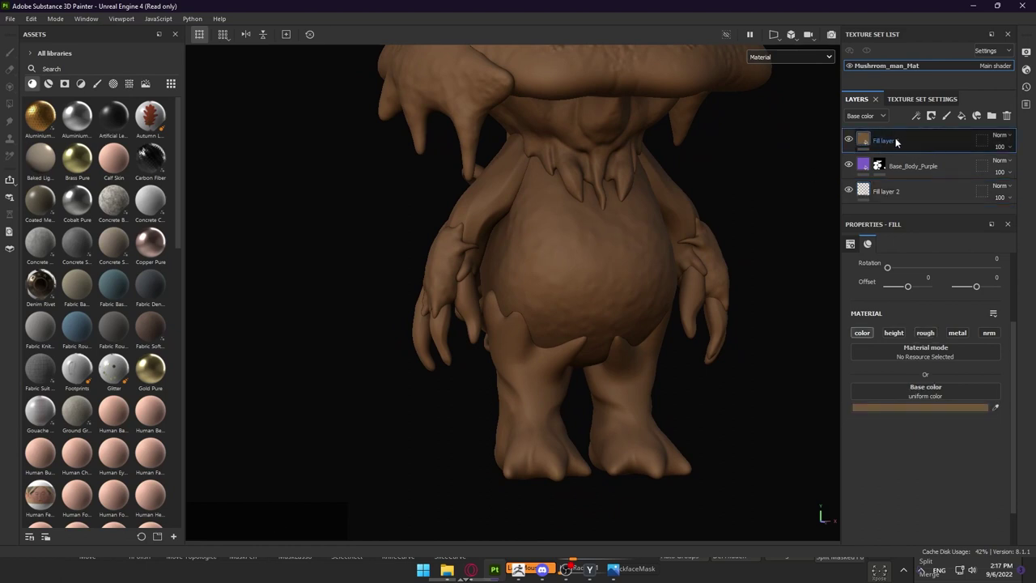
pyautogui.doubleClick(895, 139)
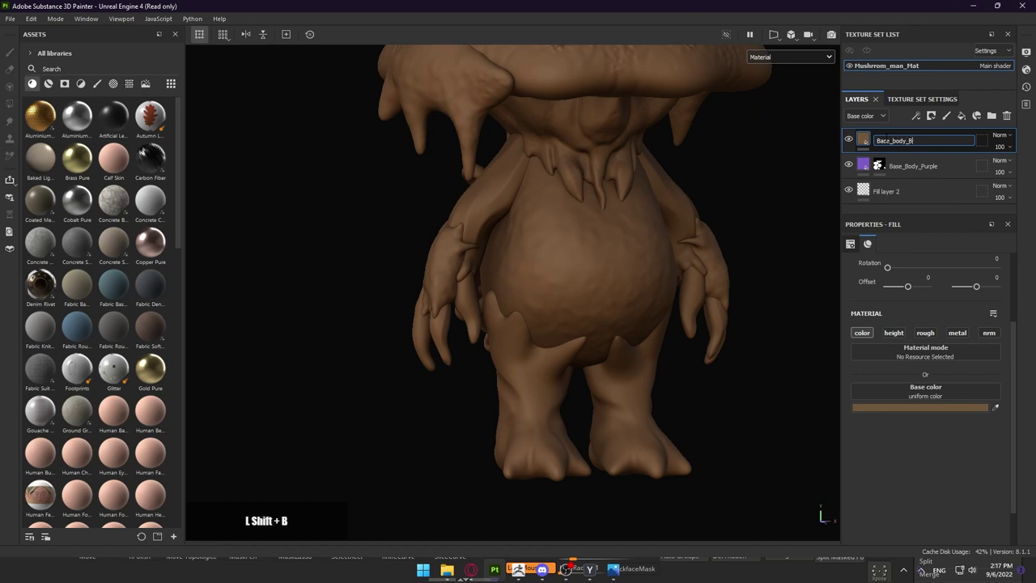
pyautogui.press('Return')
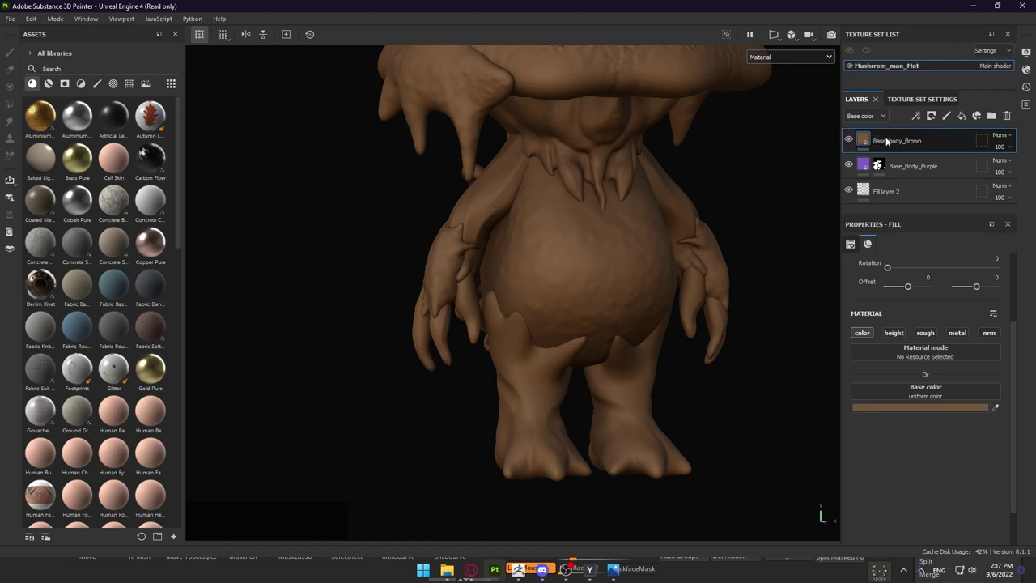
pyautogui.click(932, 116)
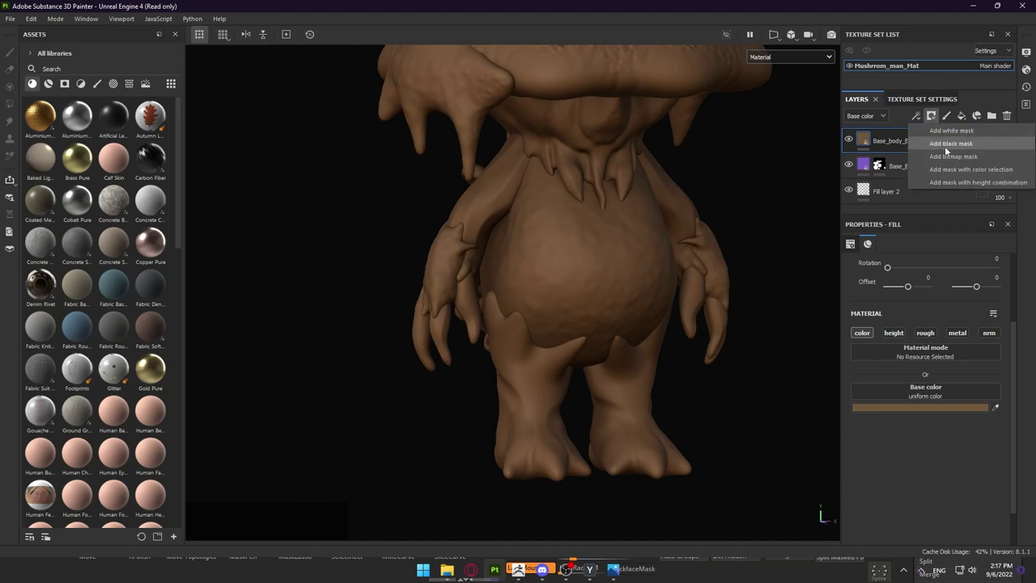
pyautogui.click(944, 145)
# Check the reference image and fill the fingers of one hand with white on the Base_body_Brown mask
pyautogui.press('alt')
pyautogui.keyDown('alt'); pyautogui.moveTo(670, 233); pyautogui.dragTo(519, 228, button='middle'); pyautogui.keyUp('alt')
pyautogui.hotkey('alt', 'Tab')
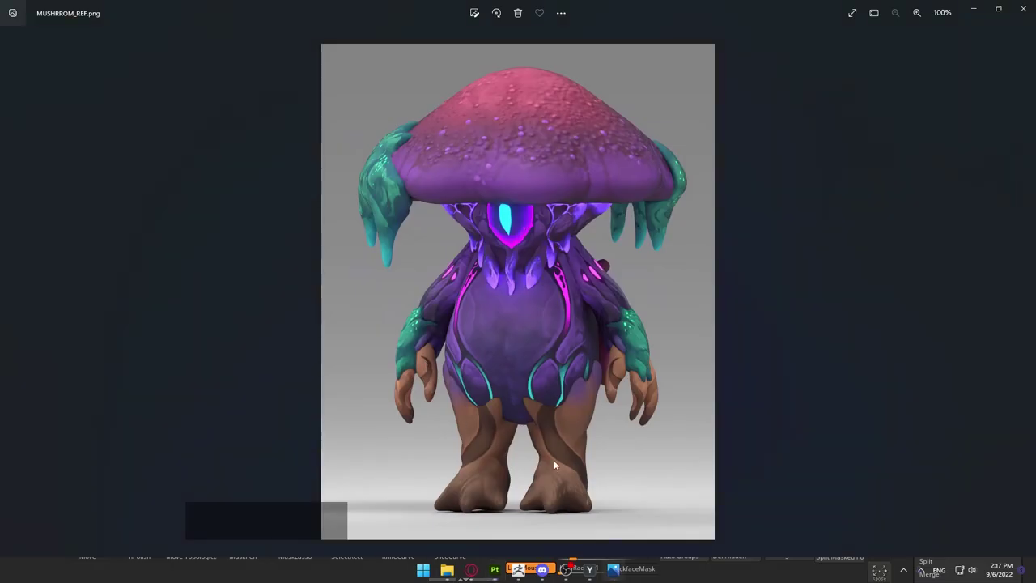
pyautogui.hotkey('alt', 'Tab')
pyautogui.moveTo(608, 356)
pyautogui.keyDown('alt'); pyautogui.mouseDown(button='middle')
pyautogui.moveTo(580, 300)
pyautogui.moveTo(524, 277)
pyautogui.mouseUp(button='middle'); pyautogui.keyUp('alt')
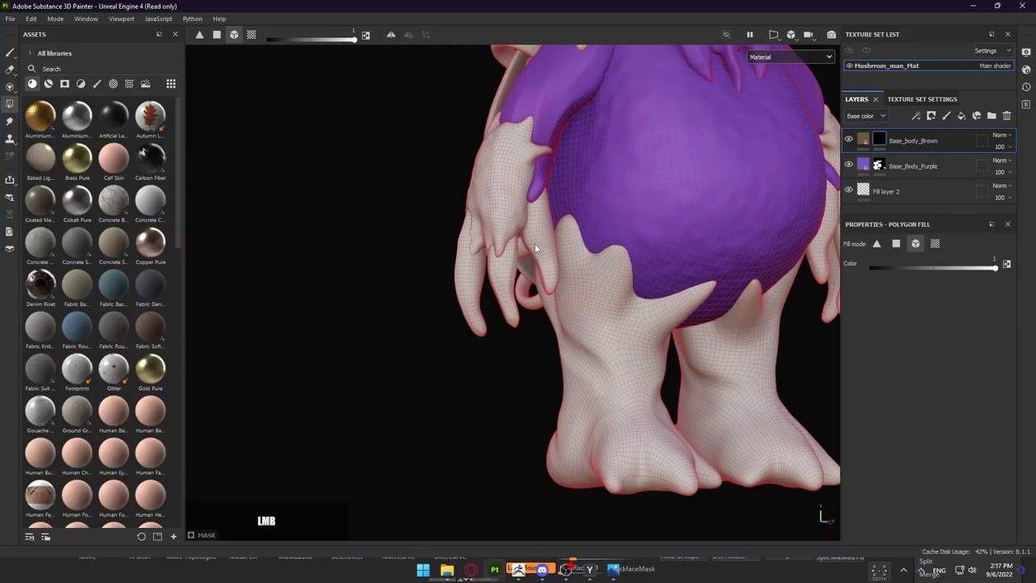
pyautogui.keyDown('alt'); pyautogui.moveTo(377, 326); pyautogui.dragTo(582, 261); pyautogui.keyUp('alt')
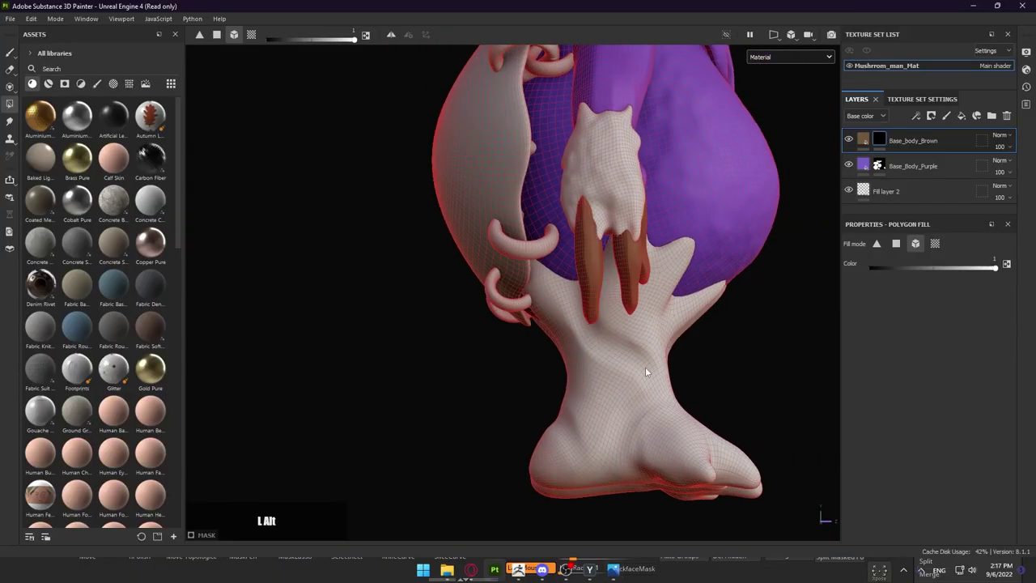
# Fill both legs and the other hand's fingers with white on the Base_body_Brown mask
pyautogui.keyDown('alt'); pyautogui.moveTo(645, 367); pyautogui.dragTo(614, 385); pyautogui.keyUp('alt')
pyautogui.keyDown('alt'); pyautogui.moveTo(678, 381); pyautogui.dragTo(634, 295); pyautogui.keyUp('alt')
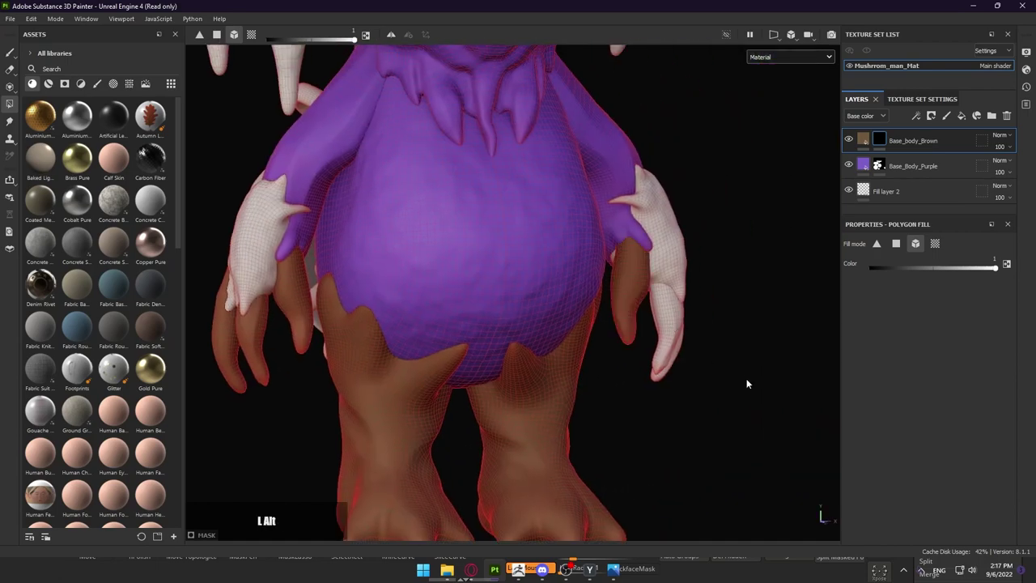
pyautogui.keyDown('alt'); pyautogui.moveTo(746, 384); pyautogui.dragTo(566, 319); pyautogui.keyUp('alt')
pyautogui.scroll(3, 518, 307)
pyautogui.keyDown('alt'); pyautogui.moveTo(453, 284); pyautogui.dragTo(513, 308, button='middle'); pyautogui.keyUp('alt')
pyautogui.keyDown('alt'); pyautogui.moveTo(513, 308); pyautogui.dragTo(599, 299); pyautogui.keyUp('alt')
pyautogui.keyDown('alt'); pyautogui.moveTo(599, 299); pyautogui.dragTo(560, 314, button='middle'); pyautogui.keyUp('alt')
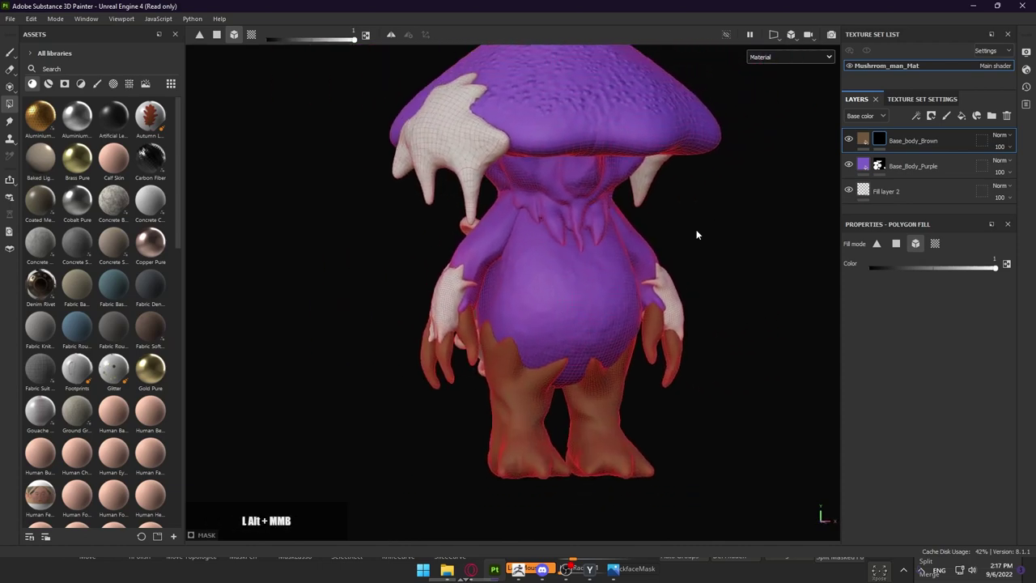
pyautogui.keyDown('alt'); pyautogui.moveTo(515, 232); pyautogui.dragTo(530, 243, button='right'); pyautogui.keyUp('alt')
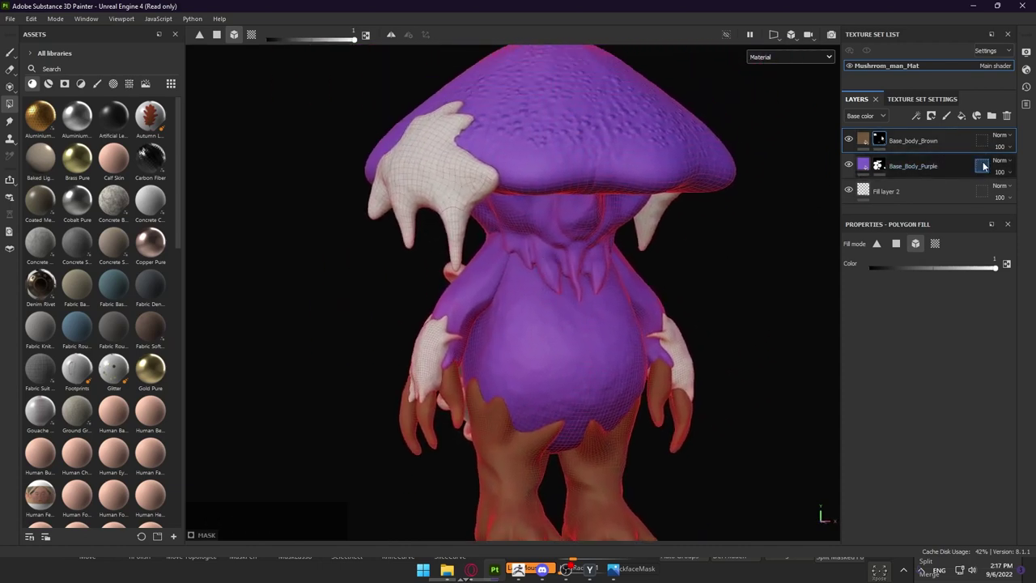
# Add a fill layer above Base_body_Brown and keep only its color channel active, disabling height, rough, metal and nrm
pyautogui.click(963, 118)
pyautogui.keyDown('alt'); pyautogui.moveTo(558, 257); pyautogui.dragTo(597, 265); pyautogui.keyUp('alt')
pyautogui.keyDown('alt'); pyautogui.moveTo(597, 265); pyautogui.dragTo(550, 279, button='right'); pyautogui.keyUp('alt')
pyautogui.keyDown('alt'); pyautogui.moveTo(550, 279); pyautogui.dragTo(574, 207, button='middle'); pyautogui.keyUp('alt')
pyautogui.click(892, 332)
pyautogui.click(925, 333)
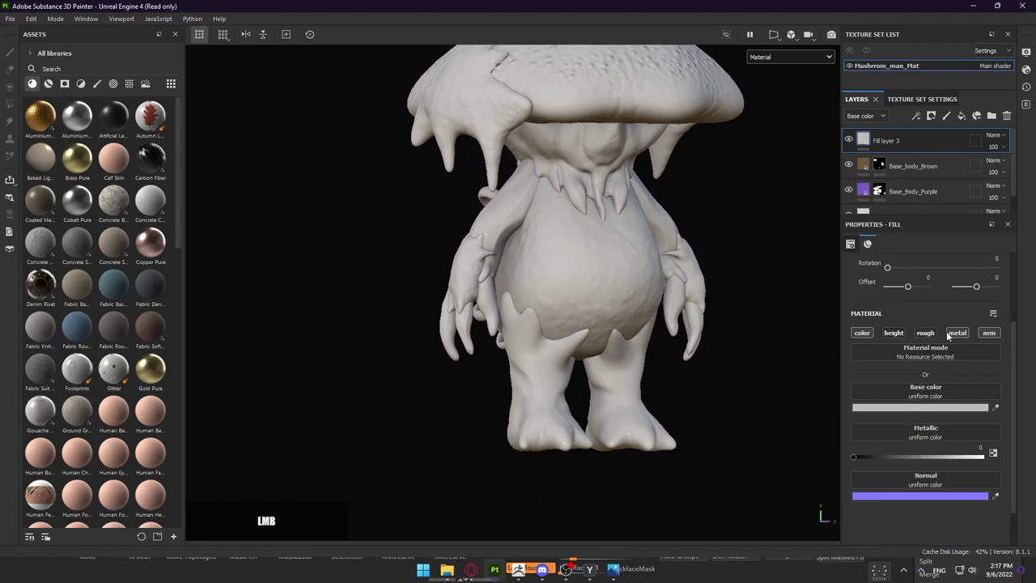
pyautogui.click(956, 332)
pyautogui.click(988, 332)
pyautogui.keyDown('alt'); pyautogui.moveTo(561, 299); pyautogui.dragTo(667, 257, button='right'); pyautogui.keyUp('alt')
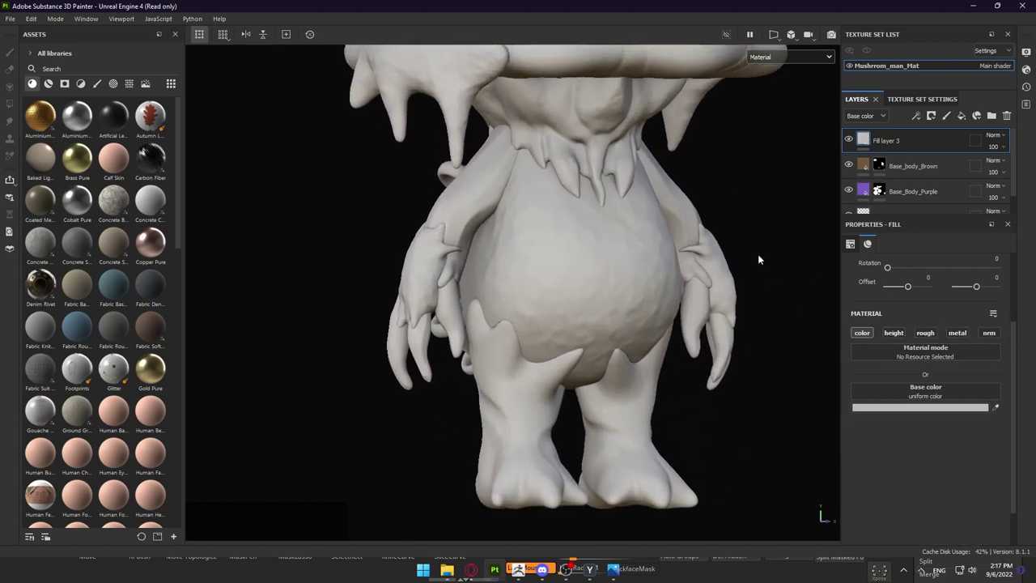
pyautogui.keyDown('alt'); pyautogui.moveTo(758, 257); pyautogui.dragTo(680, 285, button='right'); pyautogui.keyUp('alt')
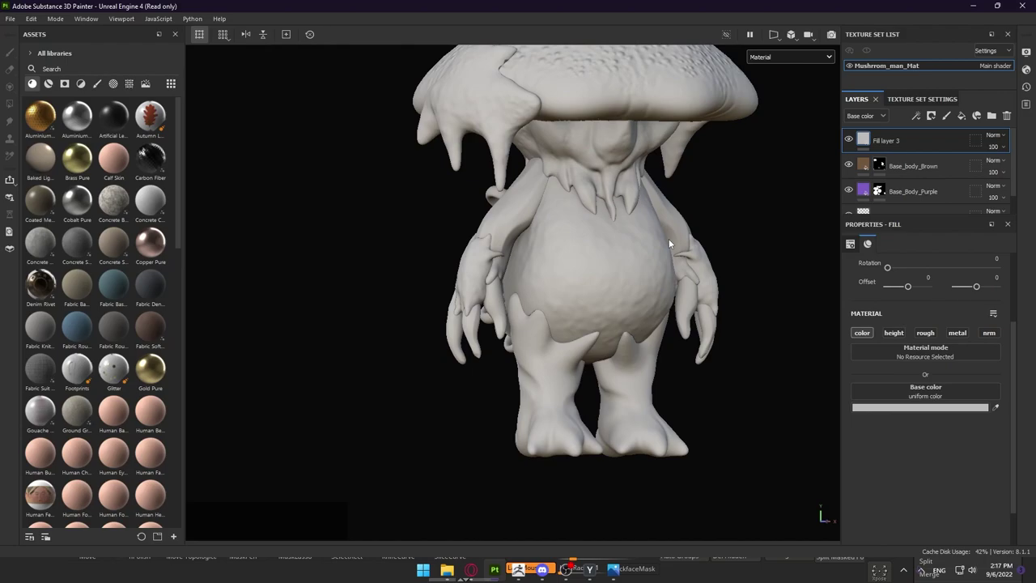
pyautogui.keyDown('alt'); pyautogui.moveTo(681, 247); pyautogui.dragTo(663, 284, button='middle'); pyautogui.keyUp('alt')
# Check the reference image and set the new fill layer's base color to a teal green, 3A8B83
pyautogui.hotkey('alt', 'Tab')
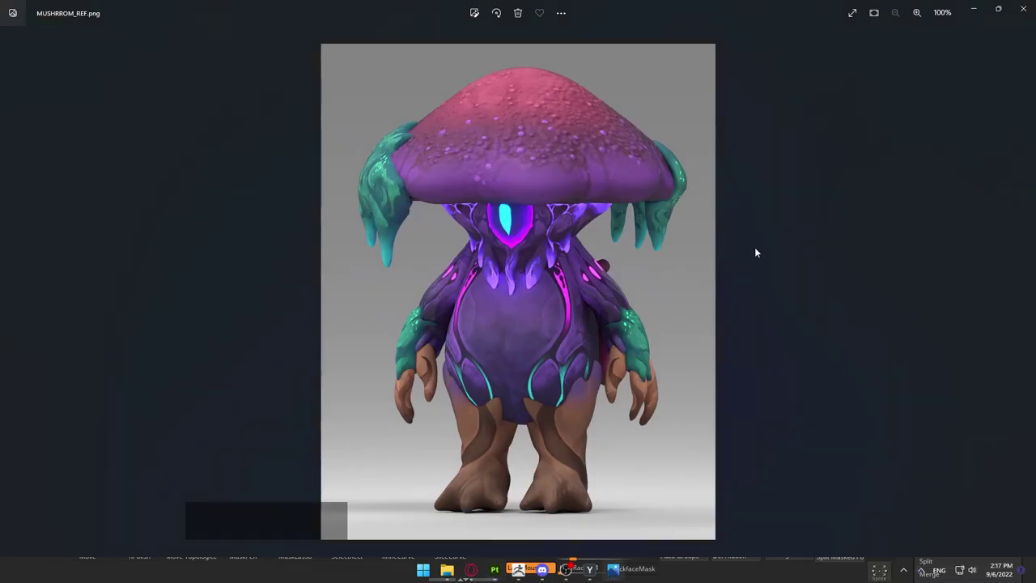
pyautogui.hotkey('alt', 'Tab')
pyautogui.click(881, 407)
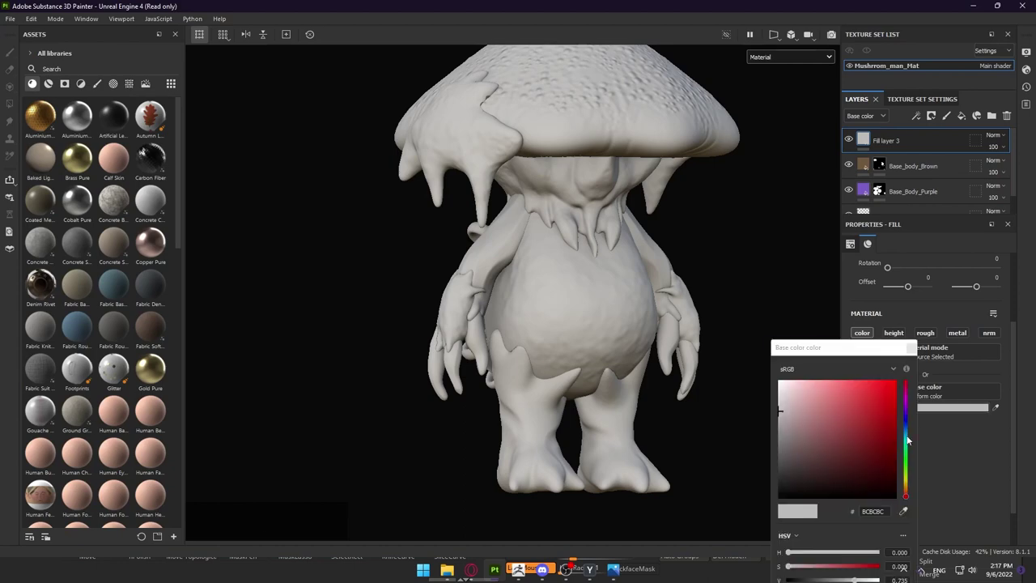
pyautogui.moveTo(907, 439); pyautogui.dragTo(840, 422)
pyautogui.hotkey('alt', 'Tab')
pyautogui.hotkey('alt', 'Tab')
pyautogui.hotkey('alt', 'Tab')
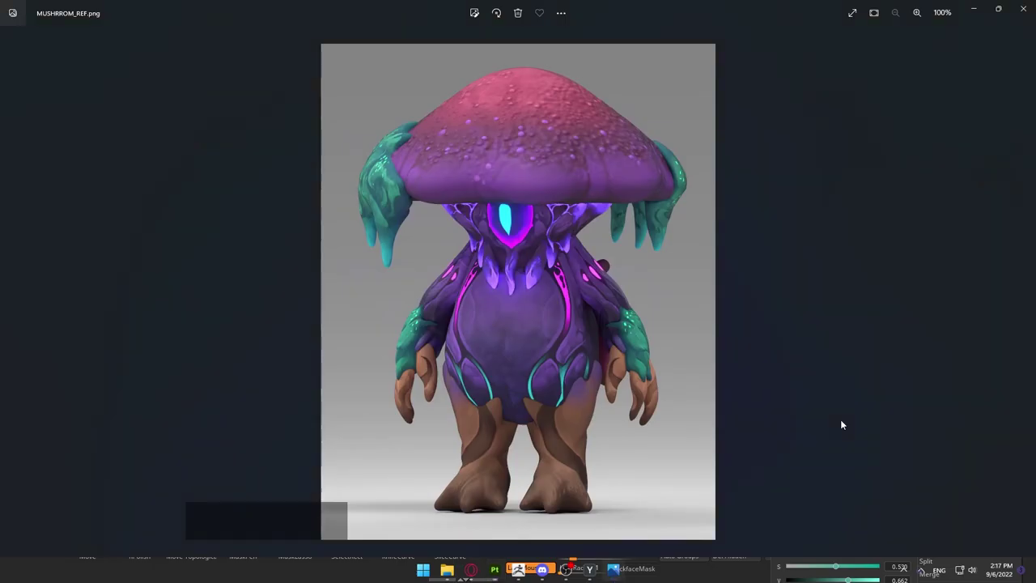
pyautogui.hotkey('alt', 'Tab')
pyautogui.click(847, 435)
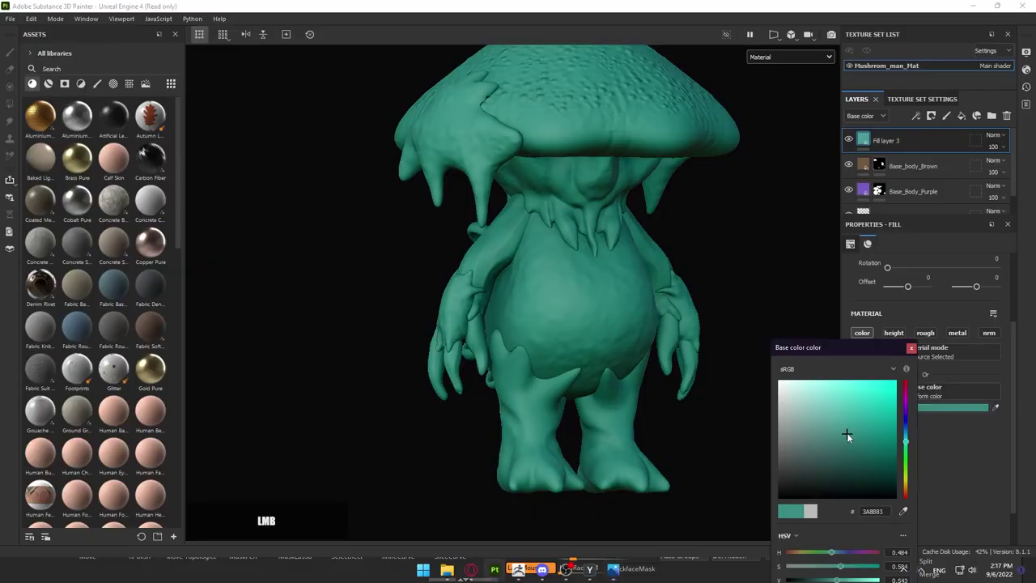
# Compare the teal with the reference image again and shift it to a bluer tone, 3B8E92
pyautogui.hotkey('alt', 'Tab')
pyautogui.hotkey('alt', 'Tab')
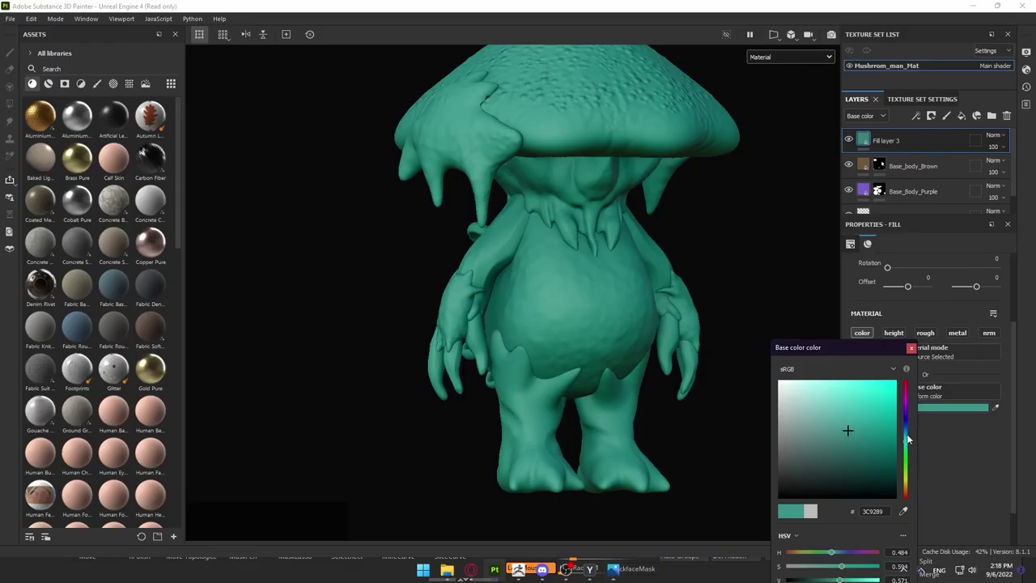
pyautogui.click(907, 434)
pyautogui.click(907, 439)
pyautogui.hotkey('alt', 'Tab')
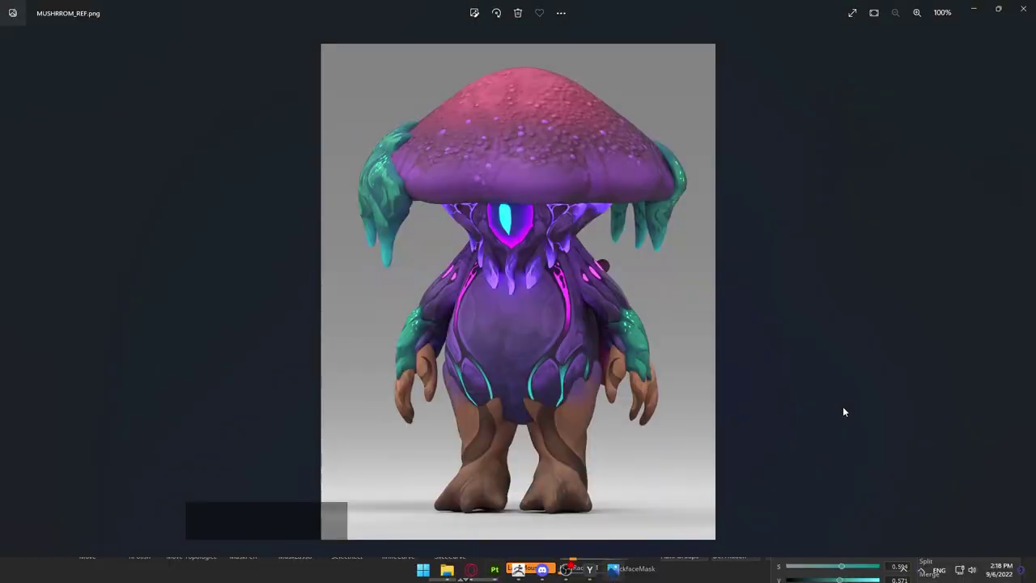
pyautogui.hotkey('alt', 'Tab')
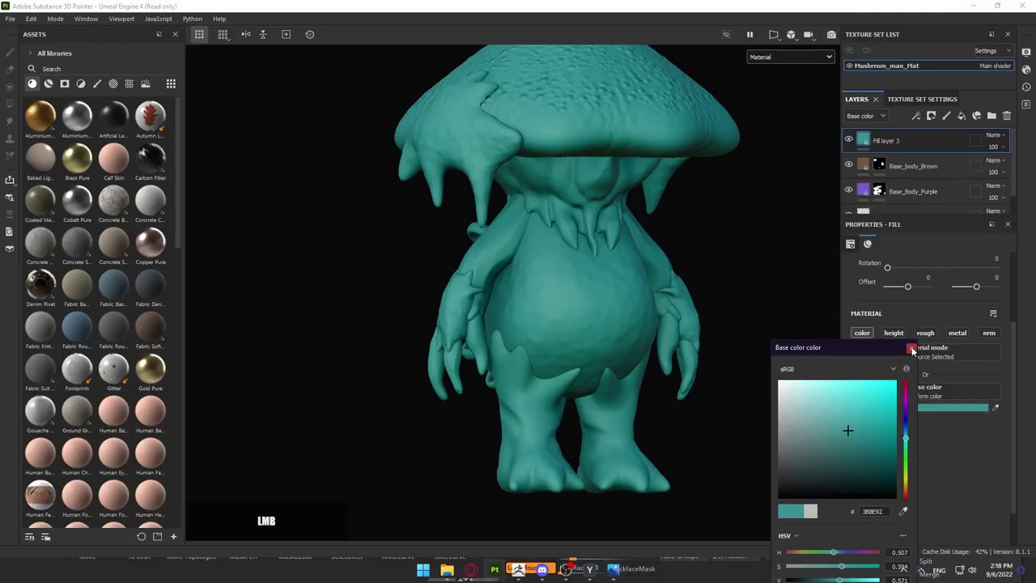
pyautogui.click(912, 349)
# Rename the teal fill layer to Base_Body_Blue and add a black mask to it
pyautogui.keyDown('alt'); pyautogui.moveTo(684, 283); pyautogui.dragTo(645, 276, button='right'); pyautogui.keyUp('alt')
pyautogui.keyDown('alt'); pyautogui.moveTo(645, 277); pyautogui.dragTo(615, 283, button='middle'); pyautogui.keyUp('alt')
pyautogui.doubleClick(887, 141)
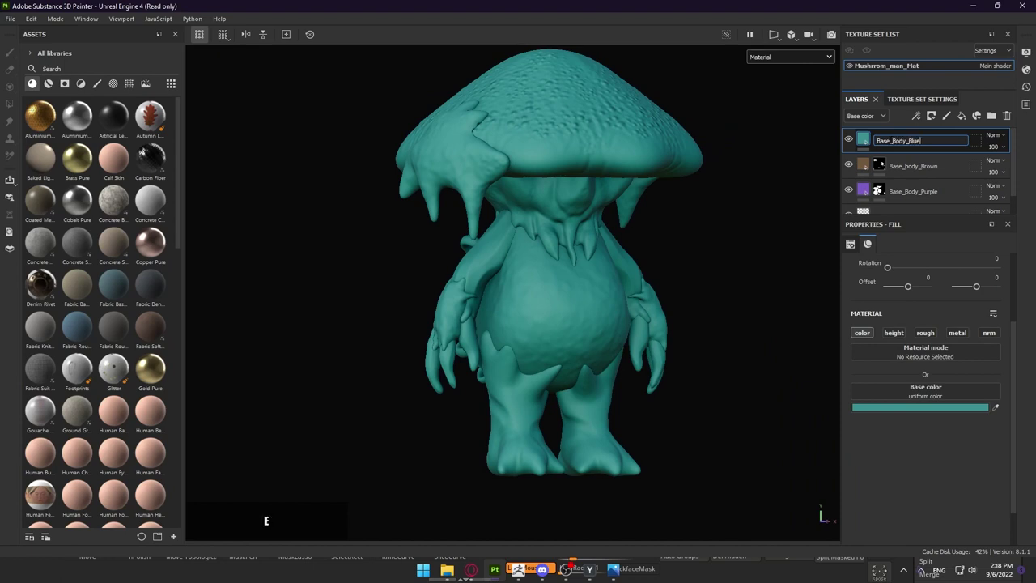
pyautogui.press('Return')
pyautogui.click(931, 117)
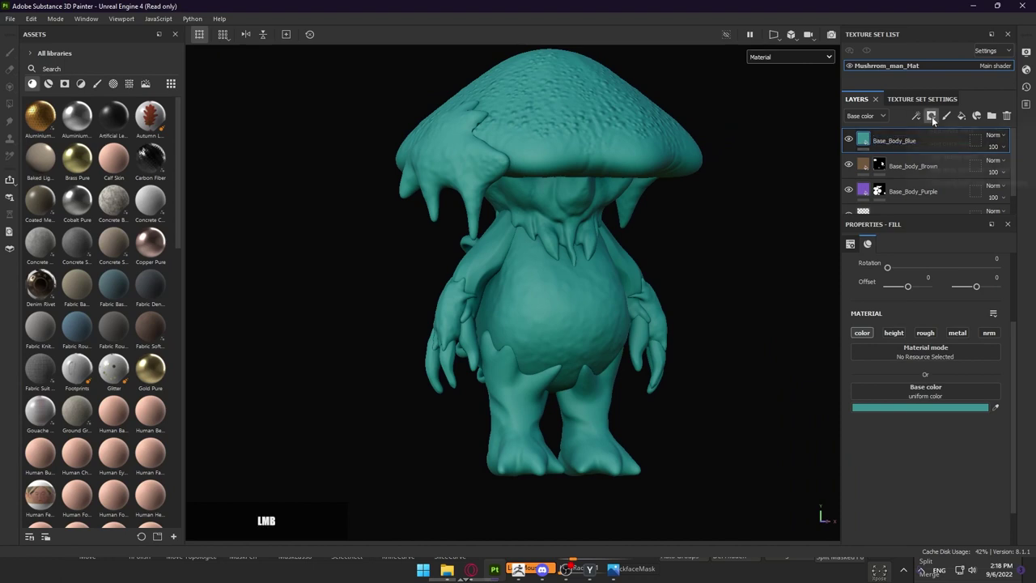
pyautogui.click(962, 142)
# Fill the cap's drips and both forearm cuffs with white on the Base_Body_Blue mask, checking them against the reference image
pyautogui.keyDown('alt'); pyautogui.moveTo(529, 196); pyautogui.dragTo(485, 185, button='right'); pyautogui.keyUp('alt')
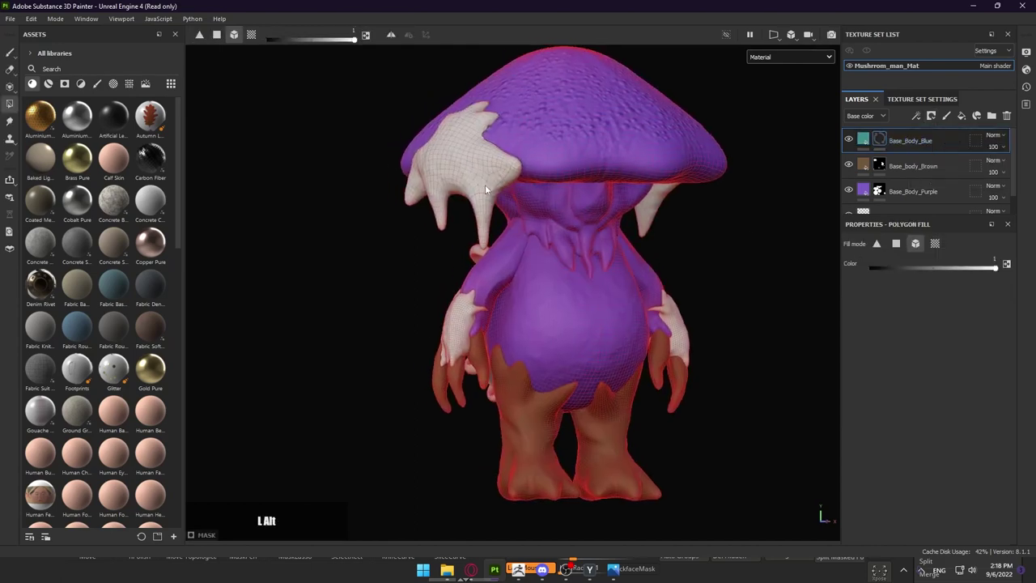
pyautogui.click(484, 183)
pyautogui.click(466, 294)
pyautogui.keyDown('alt'); pyautogui.moveTo(493, 296); pyautogui.dragTo(303, 305); pyautogui.keyUp('alt')
pyautogui.hotkey('alt', 'Tab')
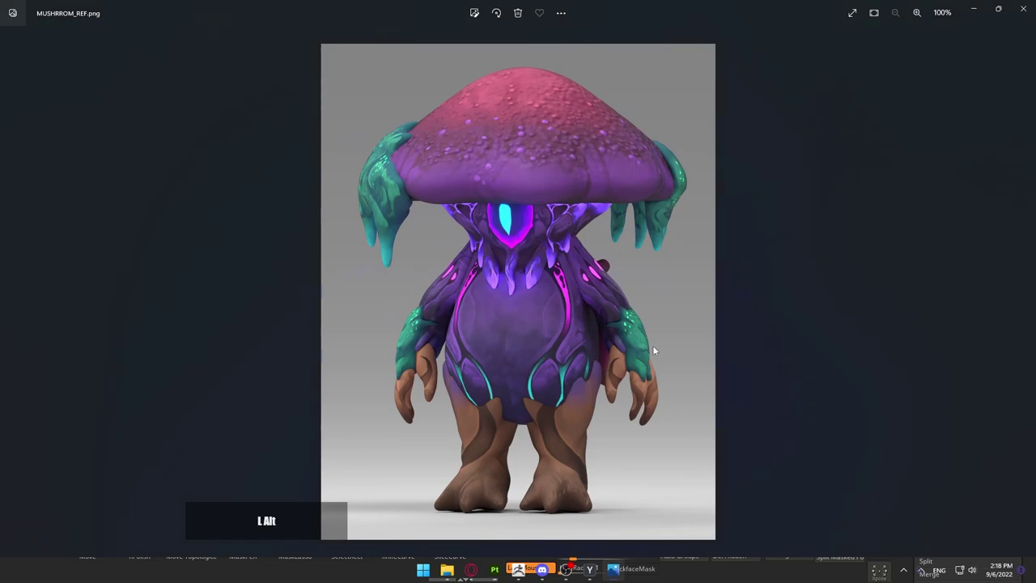
pyautogui.hotkey('alt', 'Tab')
pyautogui.moveTo(668, 335)
pyautogui.keyDown('alt'); pyautogui.mouseDown()
pyautogui.moveTo(524, 334)
pyautogui.moveTo(652, 253)
pyautogui.moveTo(653, 282)
pyautogui.moveTo(594, 221)
pyautogui.moveTo(571, 242)
pyautogui.moveTo(634, 286)
pyautogui.mouseUp(); pyautogui.keyUp('alt')
pyautogui.keyDown('alt'); pyautogui.moveTo(635, 287); pyautogui.dragTo(663, 230, button='right'); pyautogui.keyUp('alt')
pyautogui.keyDown('alt'); pyautogui.moveTo(559, 273); pyautogui.dragTo(726, 157, button='right'); pyautogui.keyUp('alt')
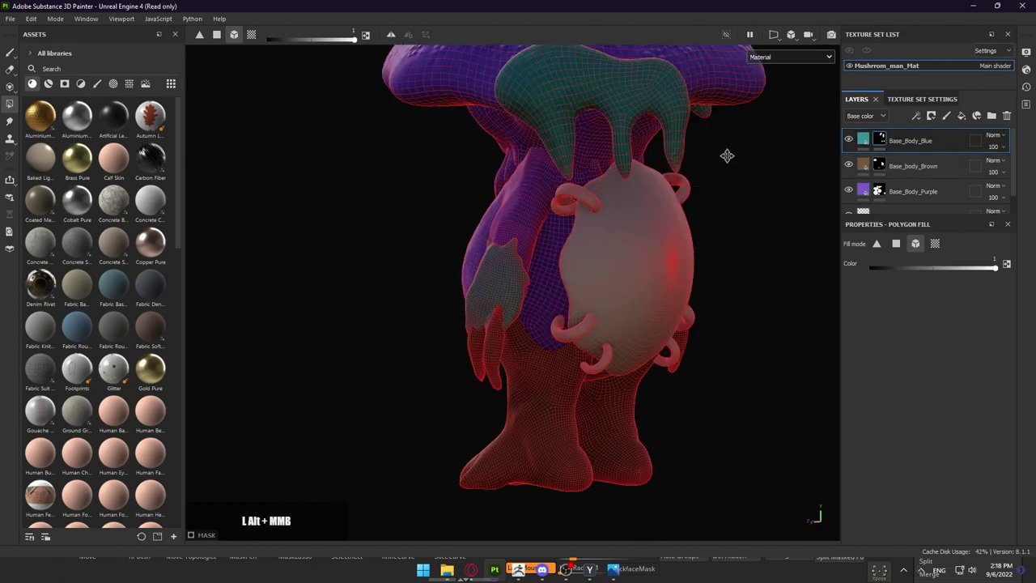
pyautogui.keyDown('alt'); pyautogui.moveTo(726, 157); pyautogui.dragTo(747, 164); pyautogui.keyUp('alt')
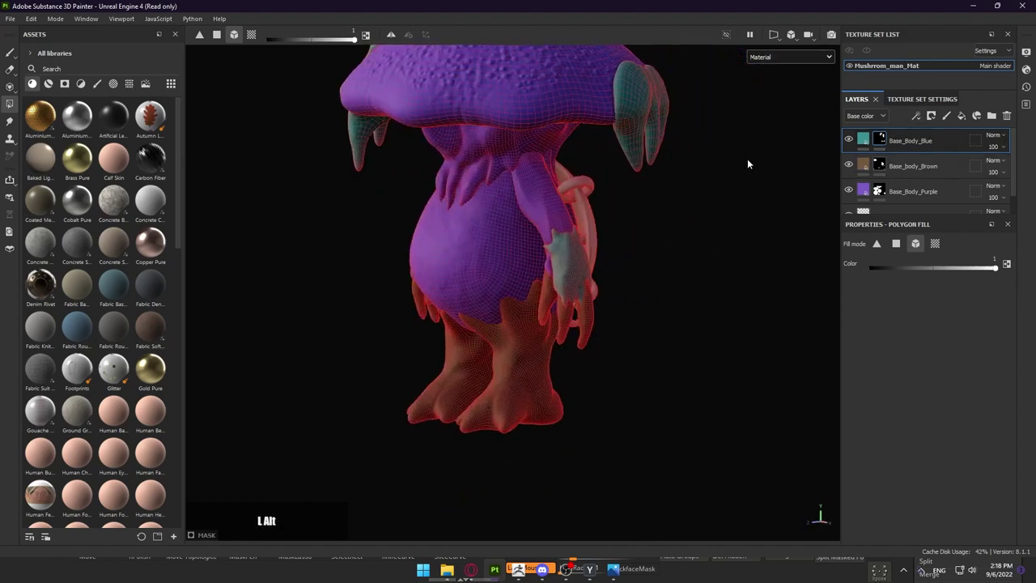
# Fill the oval shell on the character's back with white on the Base_body_Brown mask
pyautogui.click(856, 145)
pyautogui.keyDown('alt'); pyautogui.moveTo(486, 198); pyautogui.dragTo(552, 214); pyautogui.keyUp('alt')
pyautogui.keyDown('alt'); pyautogui.moveTo(619, 259); pyautogui.dragTo(720, 243, button='right'); pyautogui.keyUp('alt')
pyautogui.keyDown('alt'); pyautogui.moveTo(648, 246); pyautogui.dragTo(535, 249); pyautogui.keyUp('alt')
pyautogui.keyDown('alt'); pyautogui.moveTo(724, 218); pyautogui.dragTo(672, 245, button='middle'); pyautogui.keyUp('alt')
pyautogui.keyDown('alt'); pyautogui.moveTo(672, 246); pyautogui.dragTo(630, 322); pyautogui.keyUp('alt')
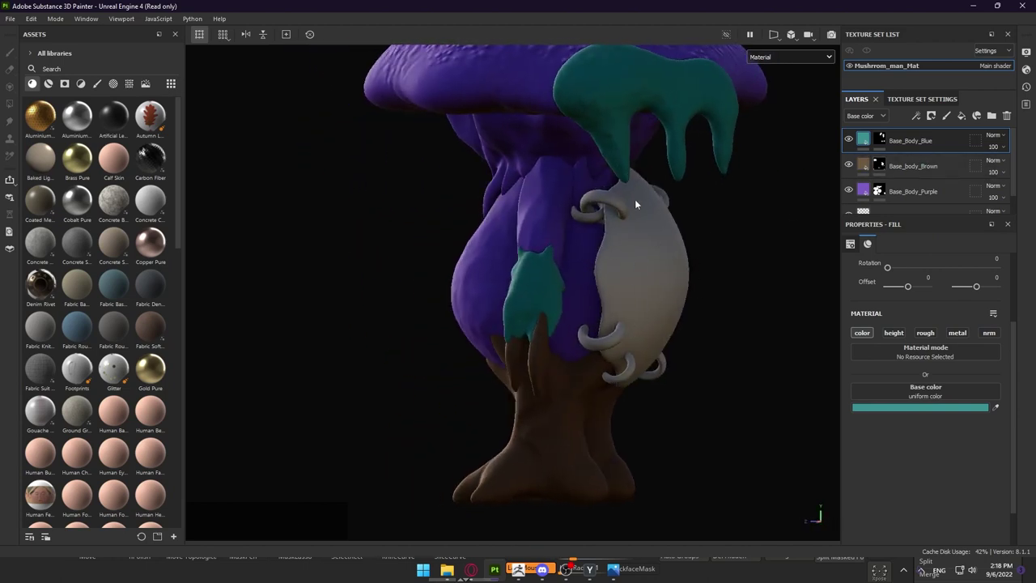
pyautogui.click(879, 166)
pyautogui.keyDown('alt'); pyautogui.moveTo(651, 271); pyautogui.dragTo(547, 292); pyautogui.keyUp('alt')
pyautogui.keyDown('alt'); pyautogui.moveTo(645, 214); pyautogui.dragTo(599, 207); pyautogui.keyUp('alt')
pyautogui.click(667, 278)
# Fill the curled tendrils holding the back shell with white on the Base_Body_Blue mask, on both sides of the body
pyautogui.click(874, 141)
pyautogui.keyDown('alt'); pyautogui.moveTo(684, 196); pyautogui.dragTo(687, 202, button='right'); pyautogui.keyUp('alt')
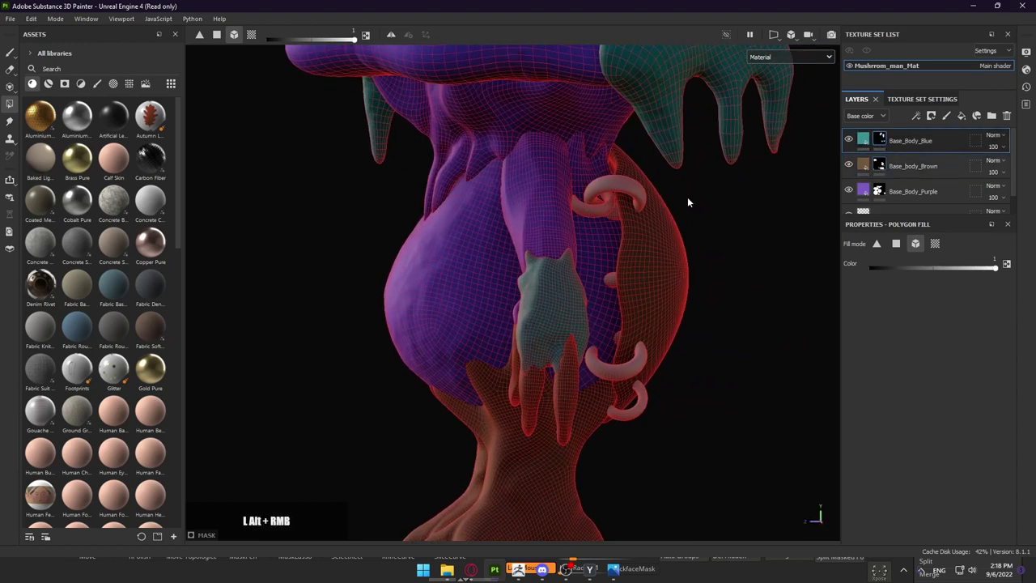
pyautogui.keyDown('alt'); pyautogui.moveTo(612, 283); pyautogui.dragTo(774, 319, button='right'); pyautogui.keyUp('alt')
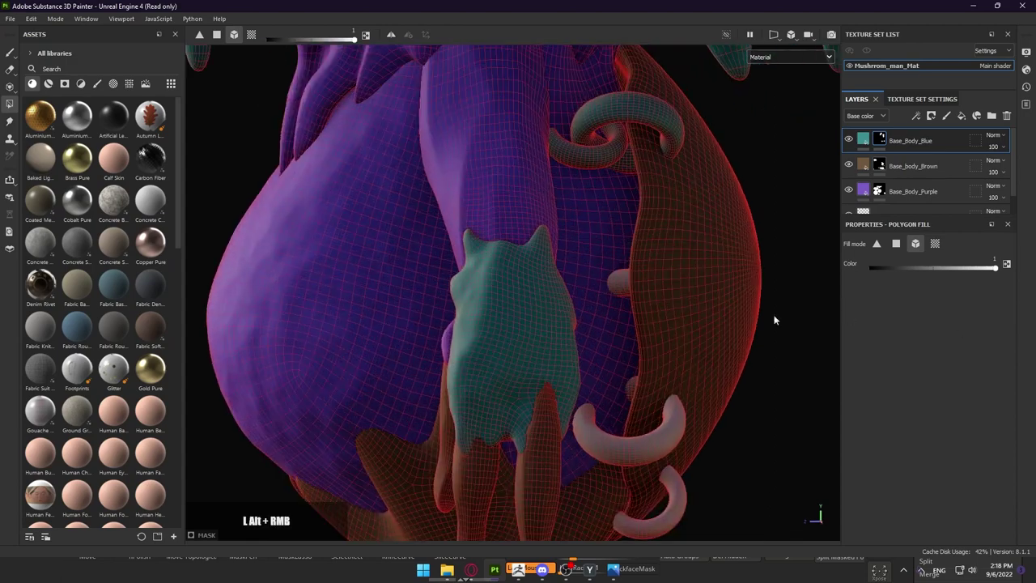
pyautogui.keyDown('alt'); pyautogui.moveTo(579, 283); pyautogui.dragTo(637, 279); pyautogui.keyUp('alt')
pyautogui.scroll(1, 643, 454)
pyautogui.keyDown('alt'); pyautogui.moveTo(648, 496); pyautogui.dragTo(611, 313, button='middle'); pyautogui.keyUp('alt')
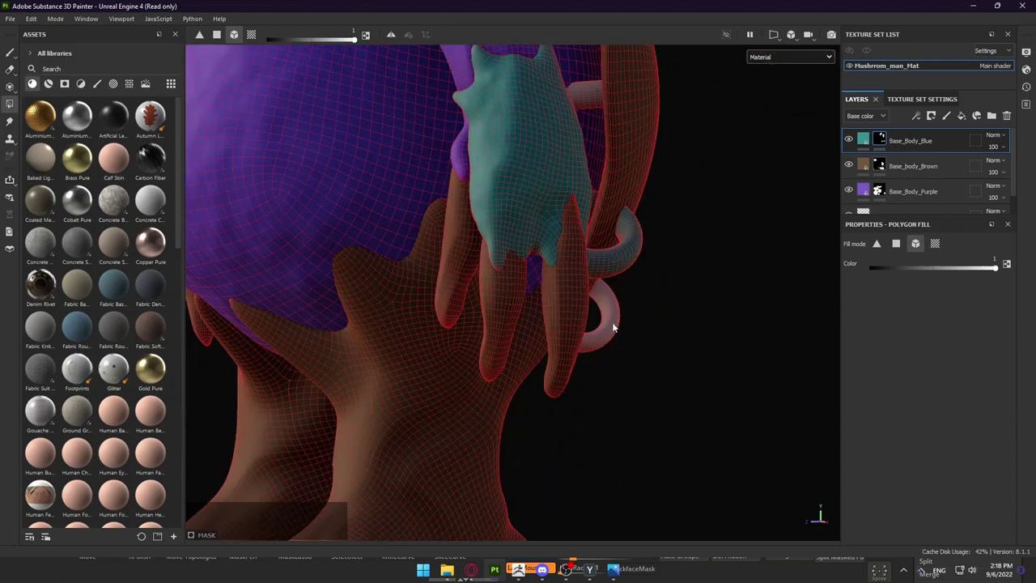
pyautogui.keyDown('alt'); pyautogui.moveTo(719, 162); pyautogui.dragTo(429, 143); pyautogui.keyUp('alt')
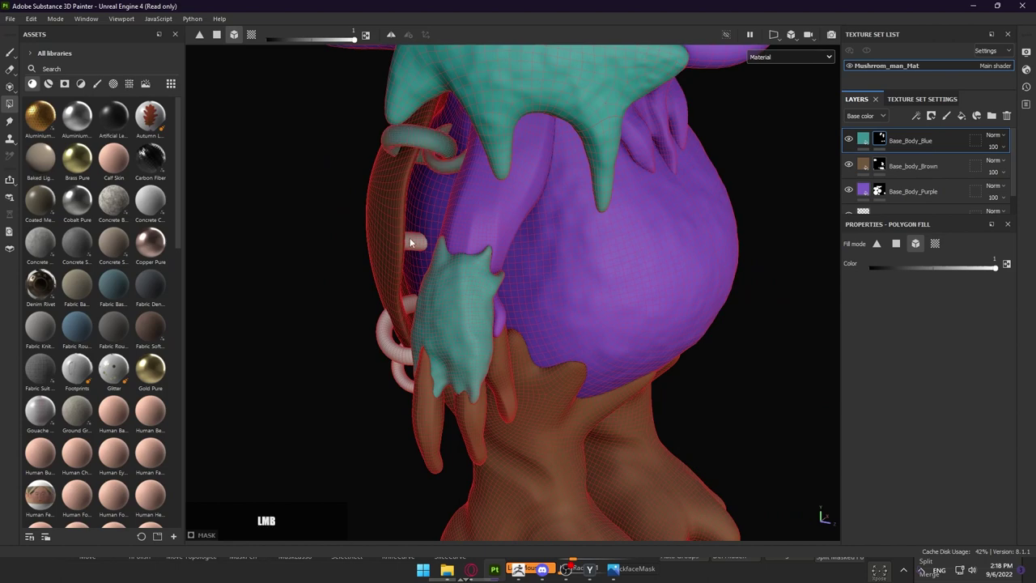
pyautogui.keyDown('alt'); pyautogui.moveTo(410, 241); pyautogui.dragTo(382, 375); pyautogui.keyUp('alt')
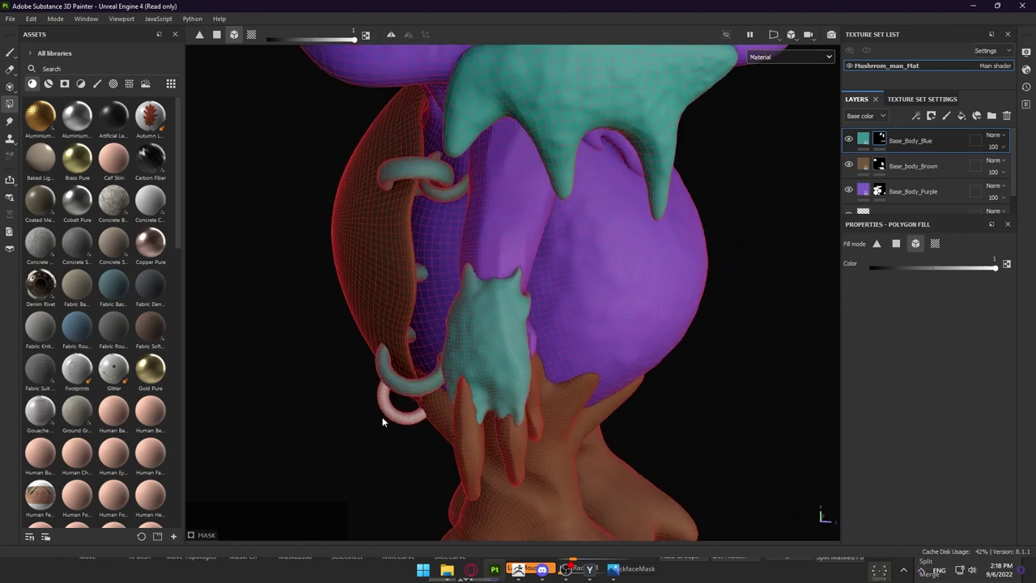
pyautogui.keyDown('alt'); pyautogui.moveTo(467, 373); pyautogui.dragTo(420, 340); pyautogui.keyUp('alt')
pyautogui.keyDown('alt'); pyautogui.moveTo(421, 340); pyautogui.dragTo(381, 220, button='right'); pyautogui.keyUp('alt')
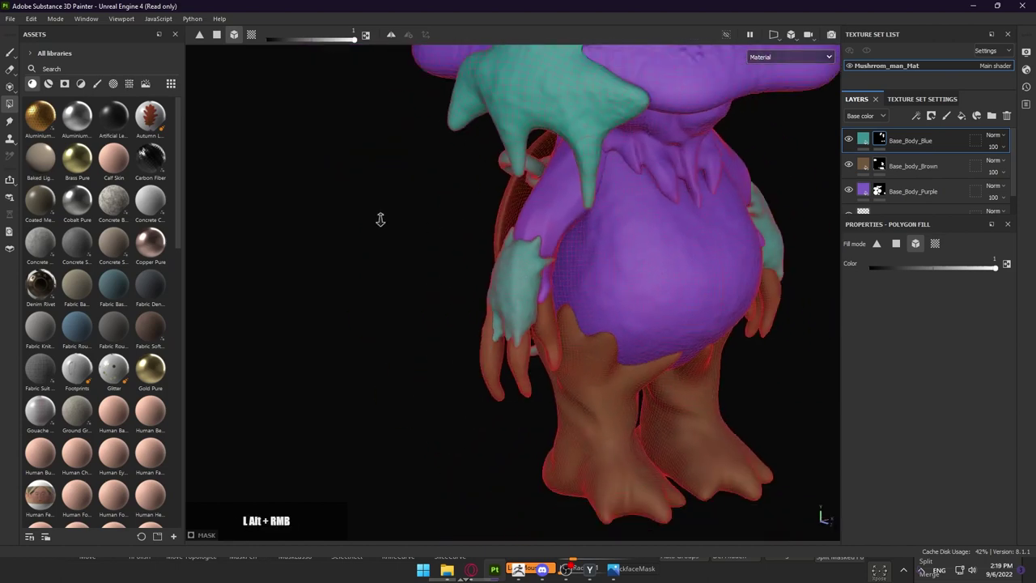
# Examine the purple, brown and teal base colors on the character from the front and sides
pyautogui.keyDown('alt'); pyautogui.moveTo(647, 227); pyautogui.dragTo(566, 235); pyautogui.keyUp('alt')
pyautogui.scroll(1, 648, 235)
pyautogui.keyDown('alt'); pyautogui.moveTo(668, 231); pyautogui.dragTo(633, 269, button='middle'); pyautogui.keyUp('alt')
pyautogui.keyDown('alt'); pyautogui.moveTo(633, 268); pyautogui.dragTo(594, 260); pyautogui.keyUp('alt')
pyautogui.keyDown('alt'); pyautogui.moveTo(594, 260); pyautogui.dragTo(558, 227, button='right'); pyautogui.keyUp('alt')
pyautogui.keyDown('alt'); pyautogui.moveTo(647, 222); pyautogui.dragTo(629, 219); pyautogui.keyUp('alt')
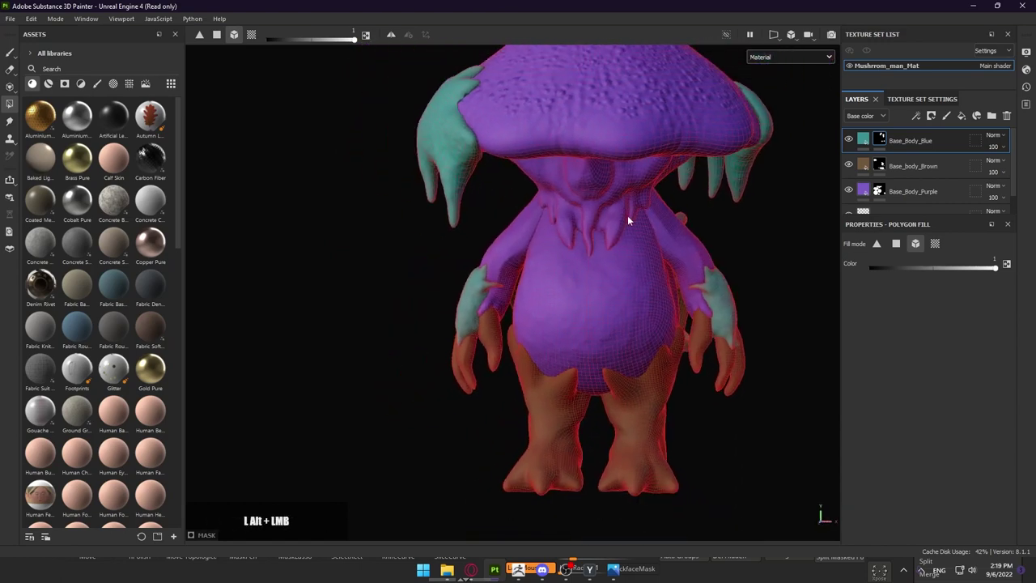
pyautogui.keyDown('alt'); pyautogui.moveTo(629, 219); pyautogui.dragTo(614, 205, button='middle'); pyautogui.keyUp('alt')
pyautogui.click(864, 143)
pyautogui.keyDown('alt'); pyautogui.moveTo(620, 167); pyautogui.dragTo(596, 242); pyautogui.keyUp('alt')
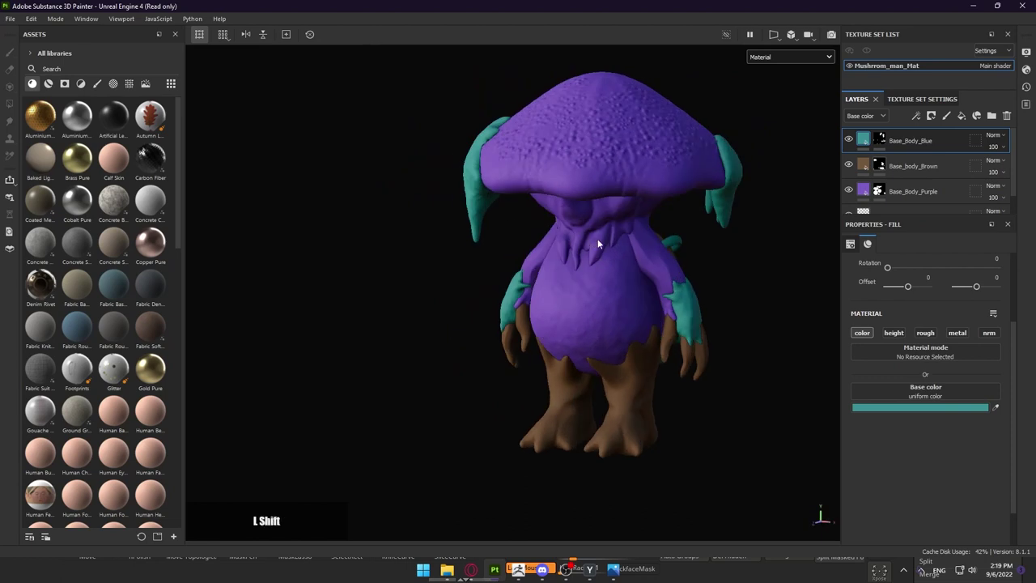
# Rotate the environment lighting around the character and inspect the base colors under different light directions
pyautogui.keyDown('shift'); pyautogui.moveTo(596, 243); pyautogui.dragTo(657, 246, button='right'); pyautogui.keyUp('shift')
pyautogui.keyDown('alt'); pyautogui.moveTo(657, 246); pyautogui.dragTo(558, 247); pyautogui.keyUp('alt')
pyautogui.keyDown('shift'); pyautogui.moveTo(559, 247); pyautogui.dragTo(640, 248, button='right'); pyautogui.keyUp('shift')
pyautogui.keyDown('alt'); pyautogui.moveTo(595, 249); pyautogui.dragTo(664, 243); pyautogui.keyUp('alt')
pyautogui.keyDown('shift'); pyautogui.moveTo(664, 243); pyautogui.dragTo(671, 247, button='right'); pyautogui.keyUp('shift')
pyautogui.keyDown('alt'); pyautogui.moveTo(670, 247); pyautogui.dragTo(684, 250); pyautogui.keyUp('alt')
pyautogui.keyDown('shift'); pyautogui.moveTo(683, 250); pyautogui.dragTo(664, 241, button='right'); pyautogui.keyUp('shift')
pyautogui.keyDown('alt'); pyautogui.moveTo(663, 240); pyautogui.dragTo(597, 238); pyautogui.keyUp('alt')
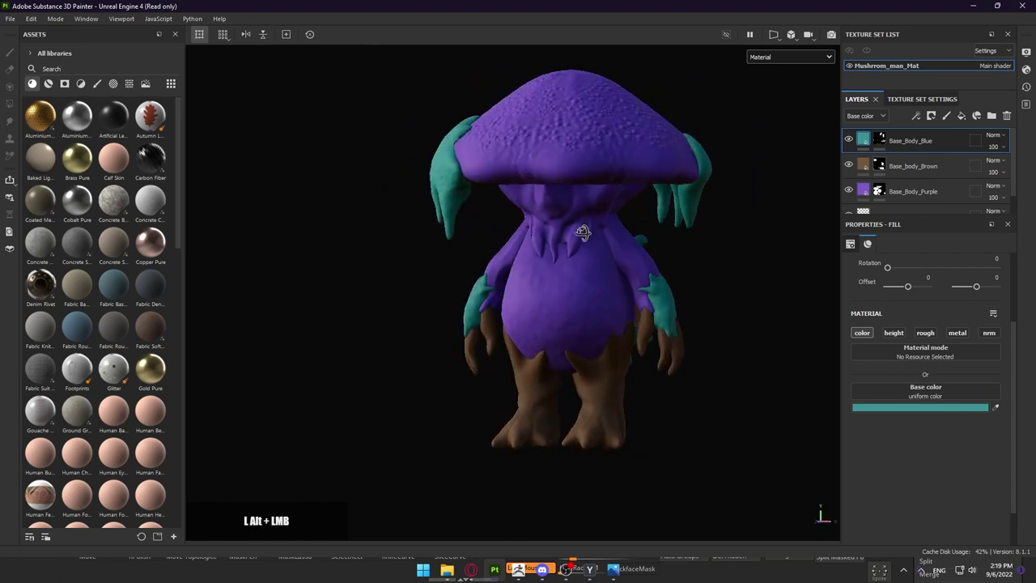
pyautogui.keyDown('alt'); pyautogui.moveTo(596, 238); pyautogui.dragTo(498, 201, button='right'); pyautogui.keyUp('alt')
pyautogui.keyDown('alt'); pyautogui.moveTo(600, 215); pyautogui.dragTo(598, 155, button='middle'); pyautogui.keyUp('alt')
pyautogui.keyDown('alt'); pyautogui.moveTo(599, 155); pyautogui.dragTo(610, 181); pyautogui.keyUp('alt')
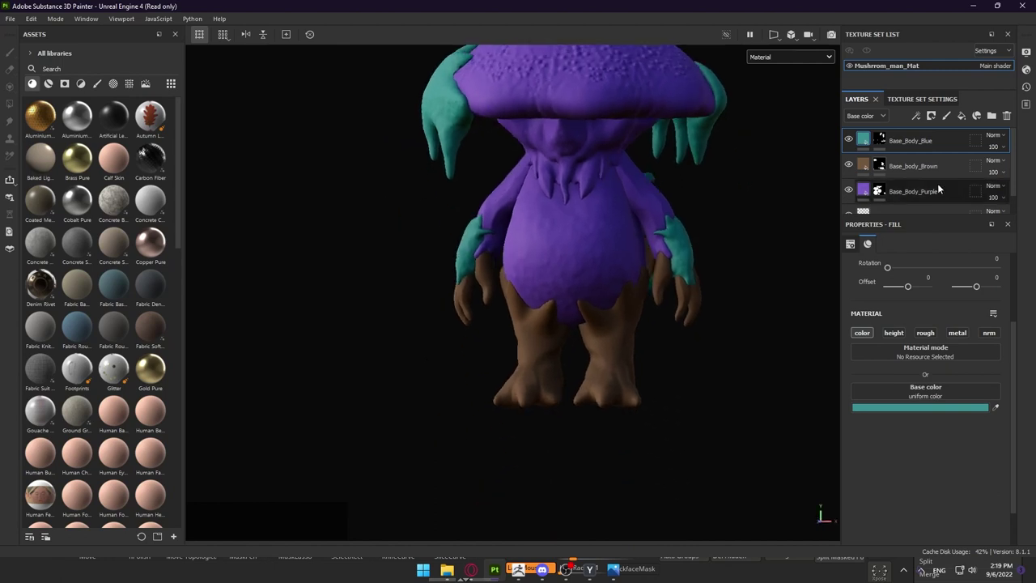
pyautogui.keyDown('alt'); pyautogui.moveTo(627, 187); pyautogui.dragTo(647, 195, button='middle'); pyautogui.keyUp('alt')
# Group Base_Body_Blue, Base_body_Brown, Base_Body_Purple and Fill layer 2 into one folder
pyautogui.scroll(-2, 944, 167)
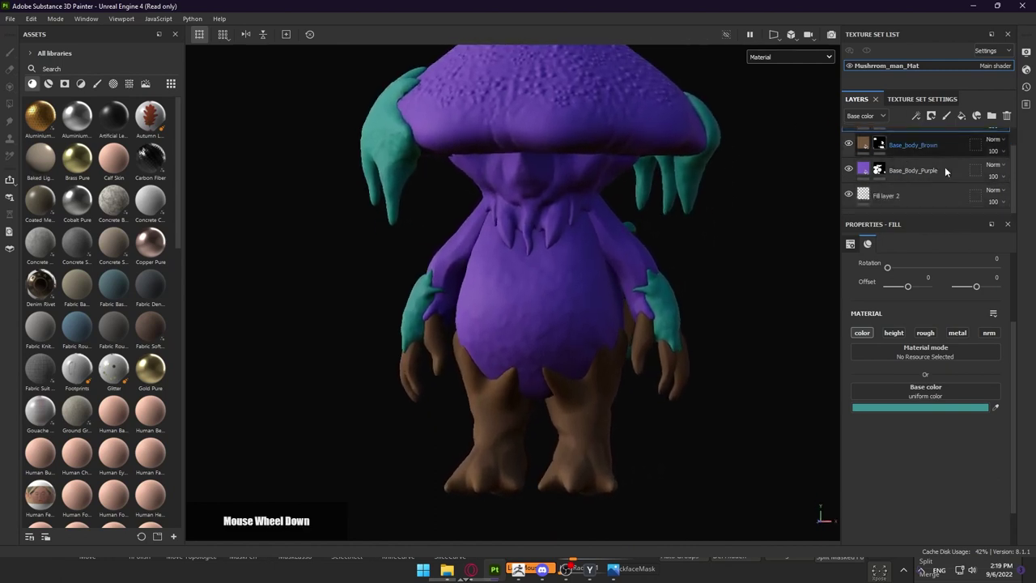
pyautogui.scroll(2, 938, 164)
pyautogui.scroll(-2, 922, 162)
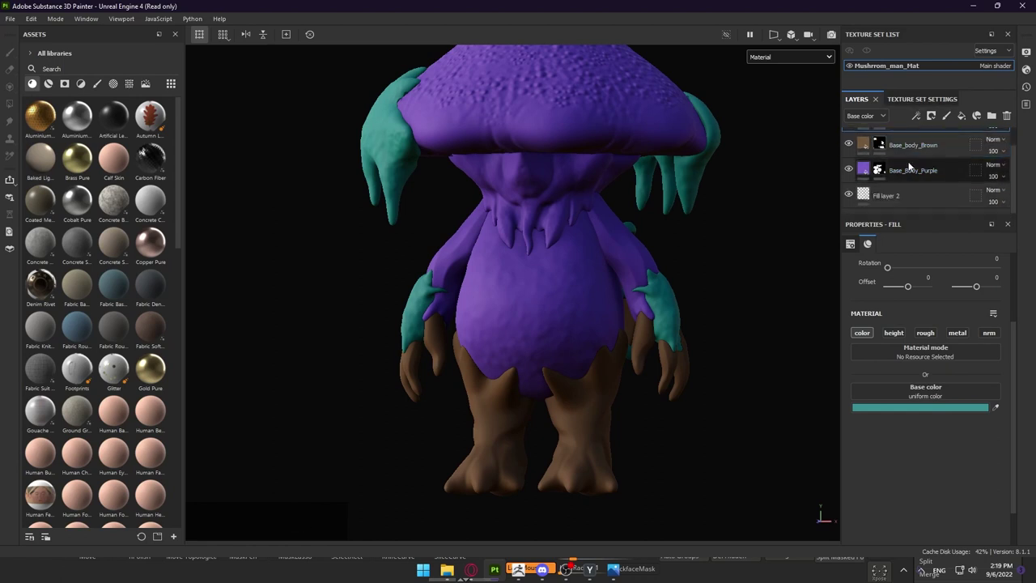
pyautogui.click(916, 195)
pyautogui.scroll(2, 935, 182)
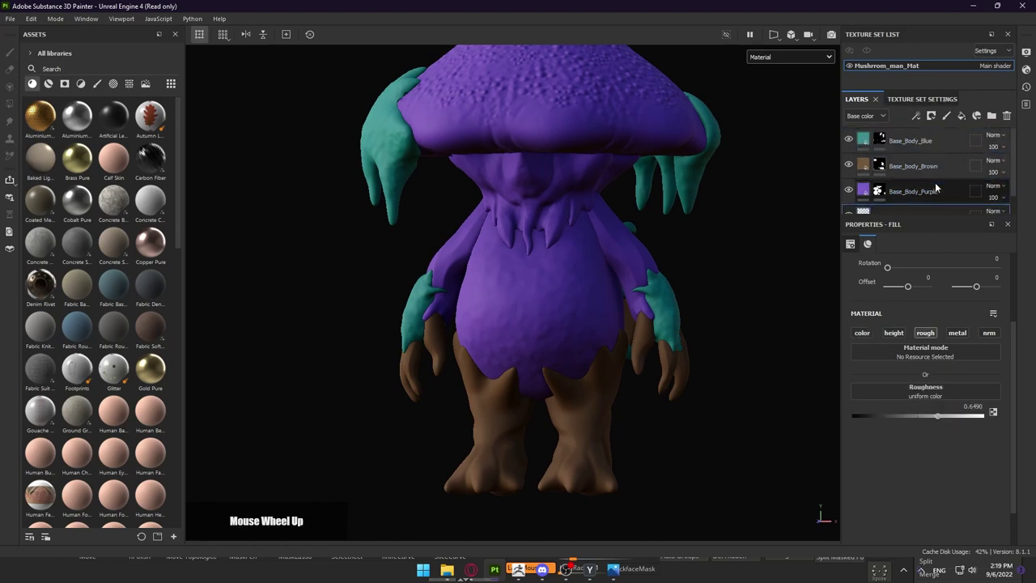
pyautogui.keyDown('shift'); pyautogui.click(938, 142); pyautogui.keyUp('shift')
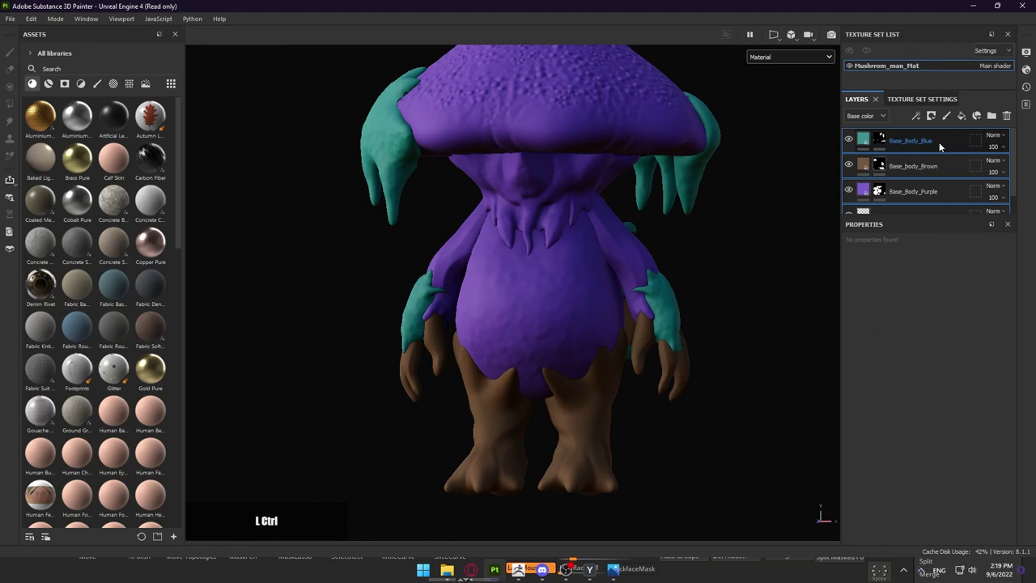
pyautogui.click(939, 141)
pyautogui.keyDown('shift'); pyautogui.scroll(-2, 955, 153); pyautogui.keyUp('shift')
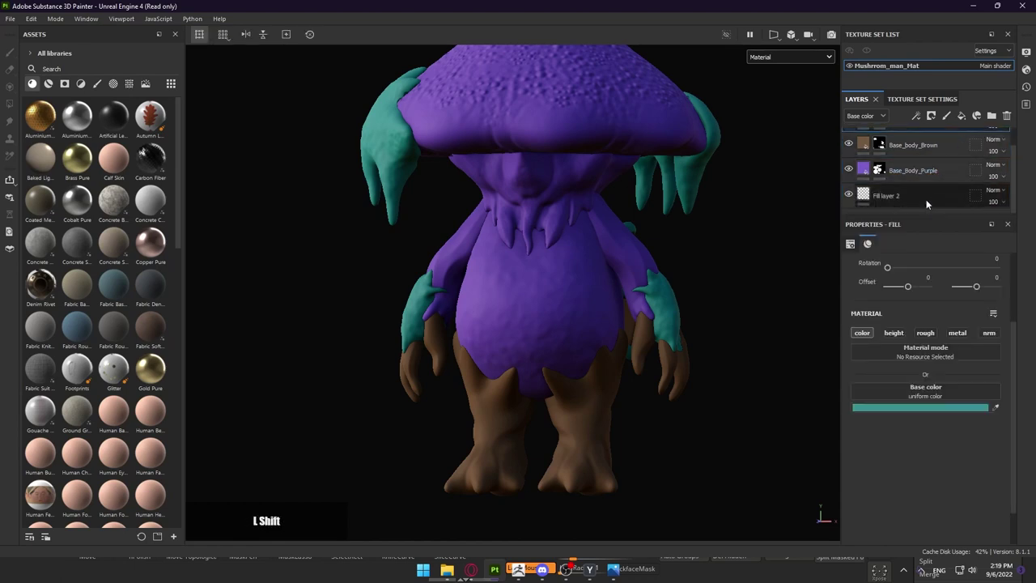
pyautogui.scroll(1, 938, 158)
pyautogui.scroll(-1, 942, 153)
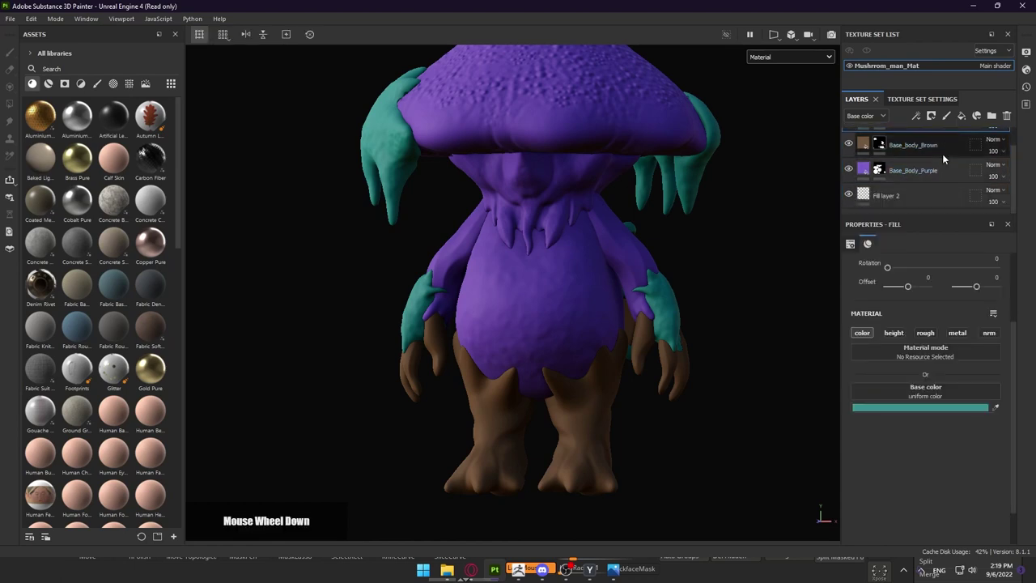
pyautogui.keyDown('shift'); pyautogui.click(919, 194); pyautogui.keyUp('shift')
pyautogui.scroll(1, 921, 193)
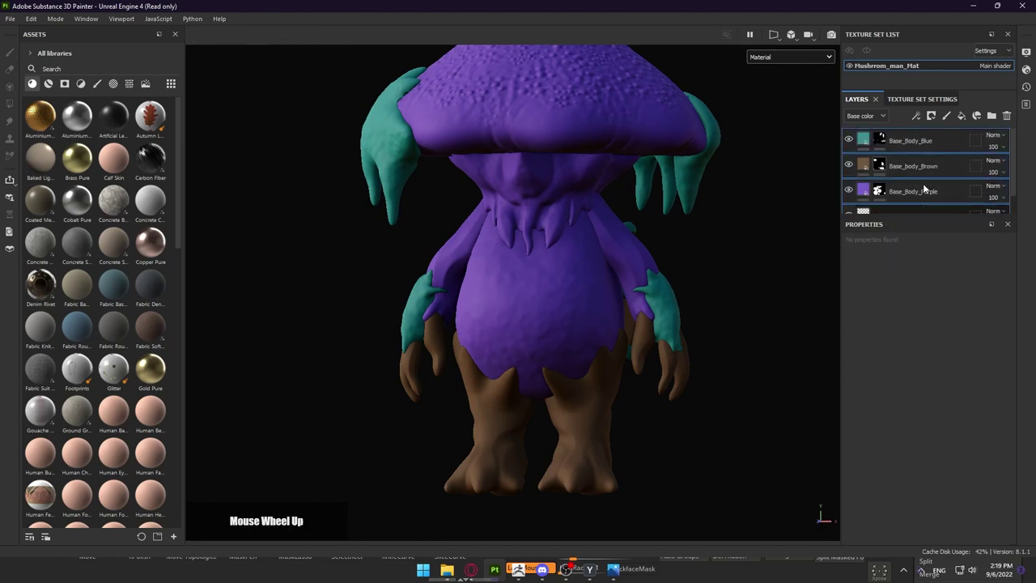
pyautogui.hotkey('ctrl', 'g')
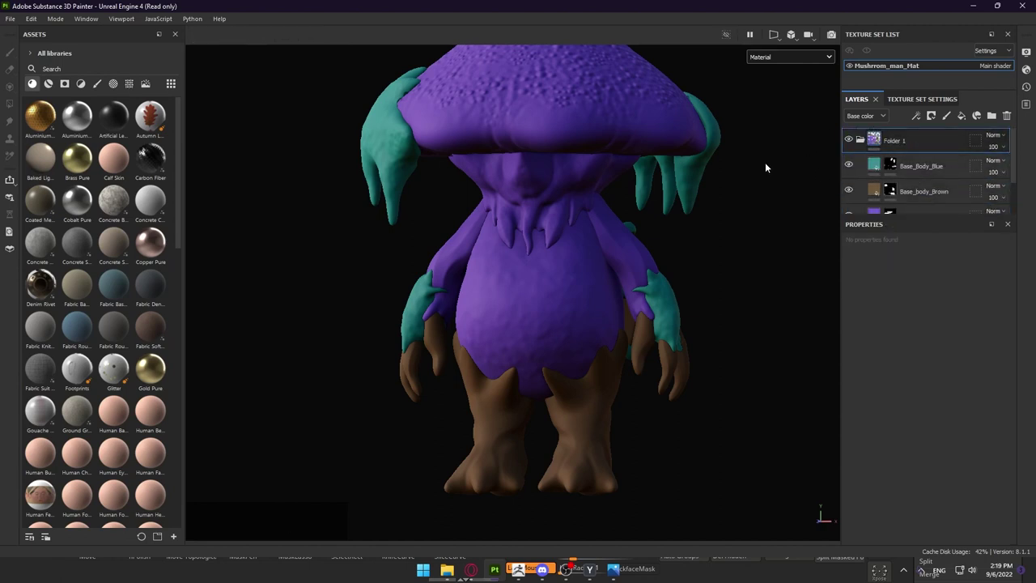
# Rename the folder holding the base color layers as Base_Body_Colors and collapse it
pyautogui.keyDown('alt'); pyautogui.moveTo(525, 194); pyautogui.dragTo(623, 215, button='right'); pyautogui.keyUp('alt')
pyautogui.keyDown('alt'); pyautogui.moveTo(623, 215); pyautogui.dragTo(596, 172, button='middle'); pyautogui.keyUp('alt')
pyautogui.keyDown('alt'); pyautogui.moveTo(596, 172); pyautogui.dragTo(599, 183, button='right'); pyautogui.keyUp('alt')
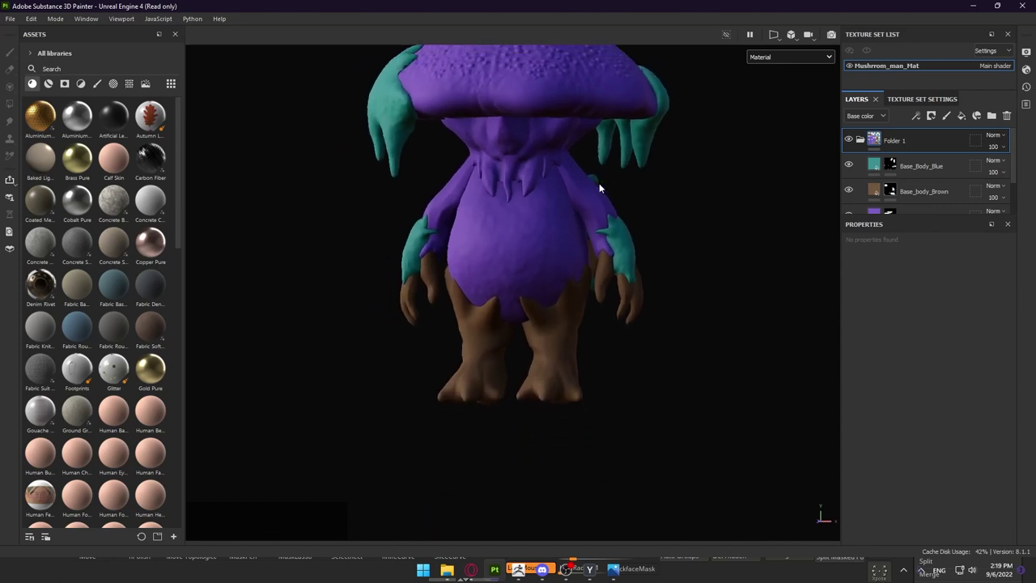
pyautogui.doubleClick(904, 142)
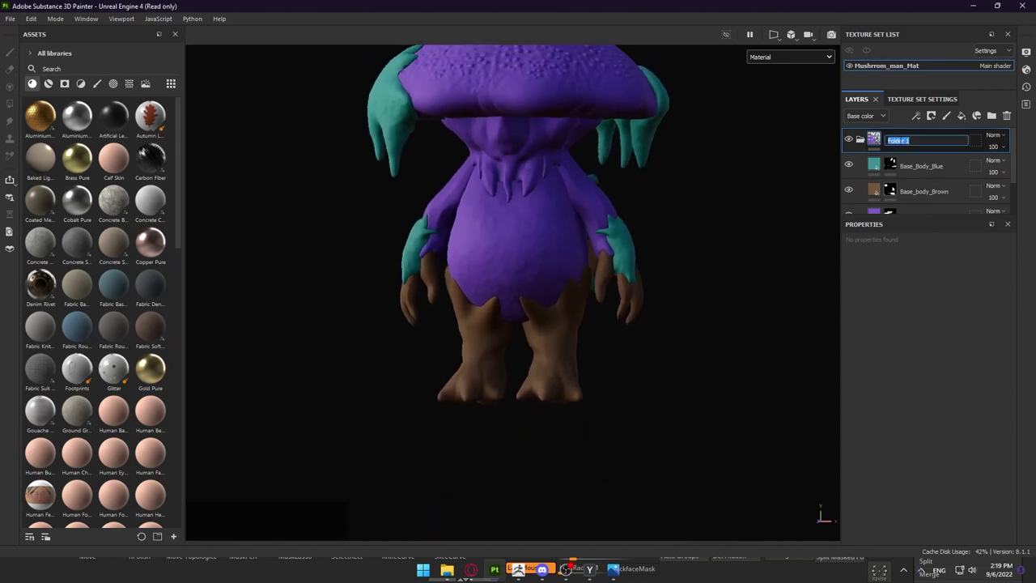
pyautogui.write('Base_')
pyautogui.write('Co')
pyautogui.write('Body_')
pyautogui.press('Return')
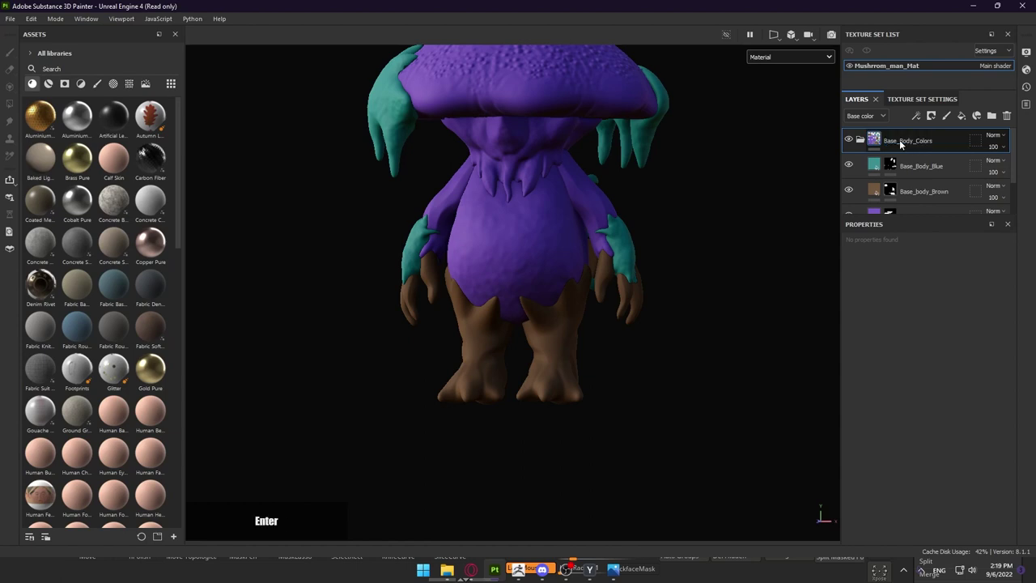
pyautogui.click(854, 141)
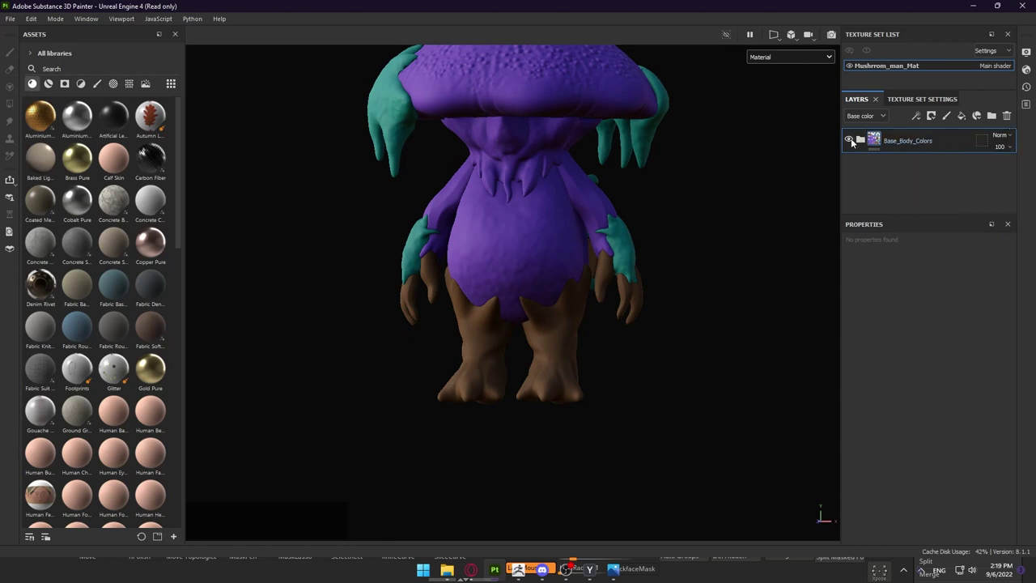
# Toggle the Base_Body_Colors folder's visibility to compare the character with and without its base colors
pyautogui.click(848, 140)
pyautogui.click(848, 140)
pyautogui.click(847, 140)
pyautogui.click(848, 140)
pyautogui.keyDown('alt'); pyautogui.moveTo(526, 187); pyautogui.dragTo(603, 290); pyautogui.keyUp('alt')
pyautogui.click(848, 139)
pyautogui.click(848, 140)
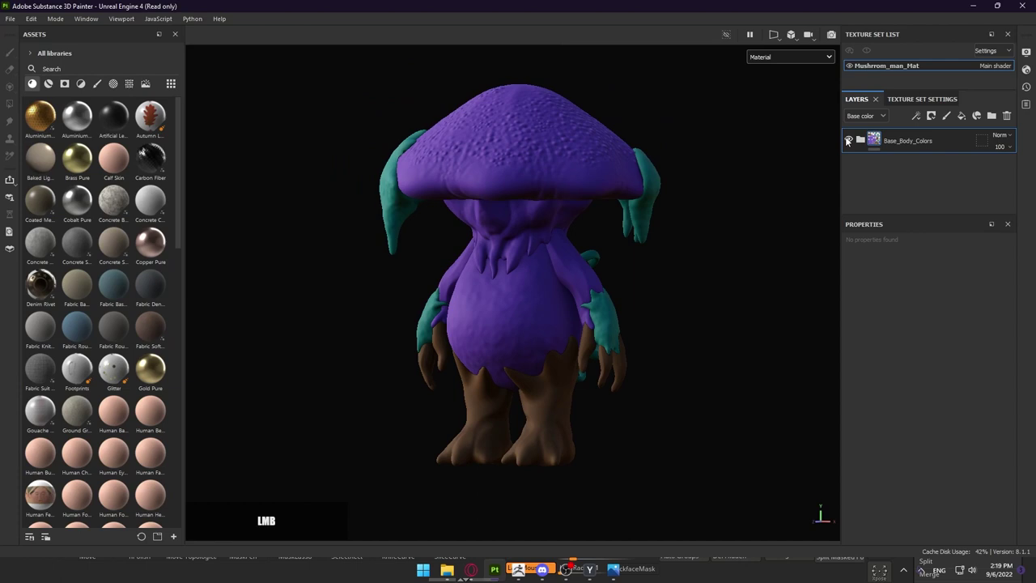
# Rotate the environment lighting so the front of the mushroom character is brightly lit
pyautogui.moveTo(550, 233)
pyautogui.keyDown('alt'); pyautogui.mouseDown()
pyautogui.moveTo(567, 240)
pyautogui.moveTo(557, 237)
pyautogui.mouseUp(); pyautogui.keyUp('alt')
pyautogui.keyDown('shift'); pyautogui.moveTo(557, 237); pyautogui.dragTo(685, 230, button='right'); pyautogui.keyUp('shift')
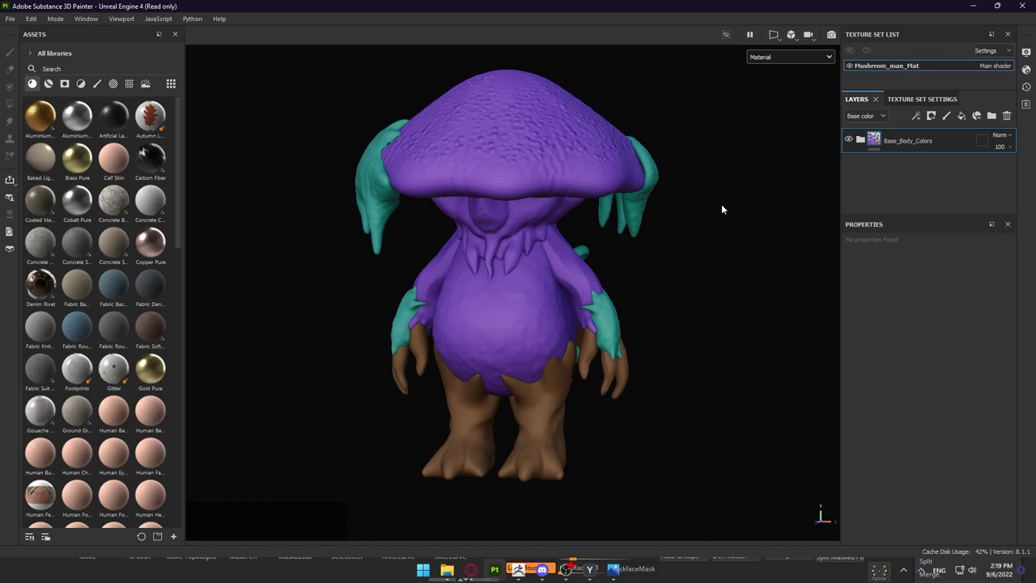
pyautogui.keyDown('alt'); pyautogui.moveTo(626, 214); pyautogui.dragTo(643, 237, button='right'); pyautogui.keyUp('alt')
pyautogui.keyDown('alt'); pyautogui.moveTo(642, 237); pyautogui.dragTo(666, 226, button='middle'); pyautogui.keyUp('alt')
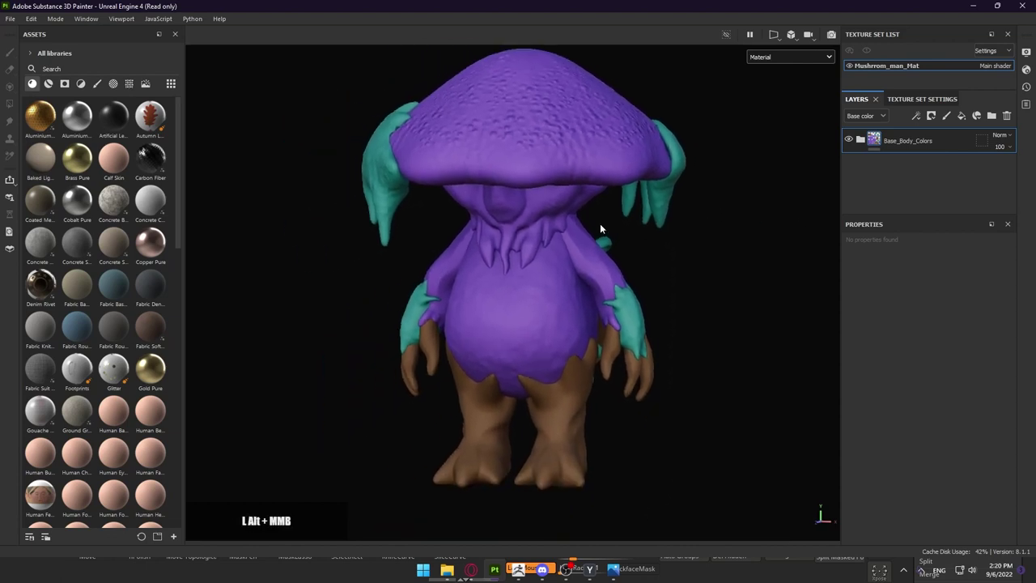
pyautogui.keyDown('alt'); pyautogui.moveTo(665, 225); pyautogui.dragTo(498, 246, button='right'); pyautogui.keyUp('alt')
pyautogui.keyDown('alt'); pyautogui.moveTo(498, 246); pyautogui.dragTo(502, 260, button='middle'); pyautogui.keyUp('alt')
pyautogui.keyDown('alt'); pyautogui.moveTo(503, 265); pyautogui.dragTo(535, 259, button='right'); pyautogui.keyUp('alt')
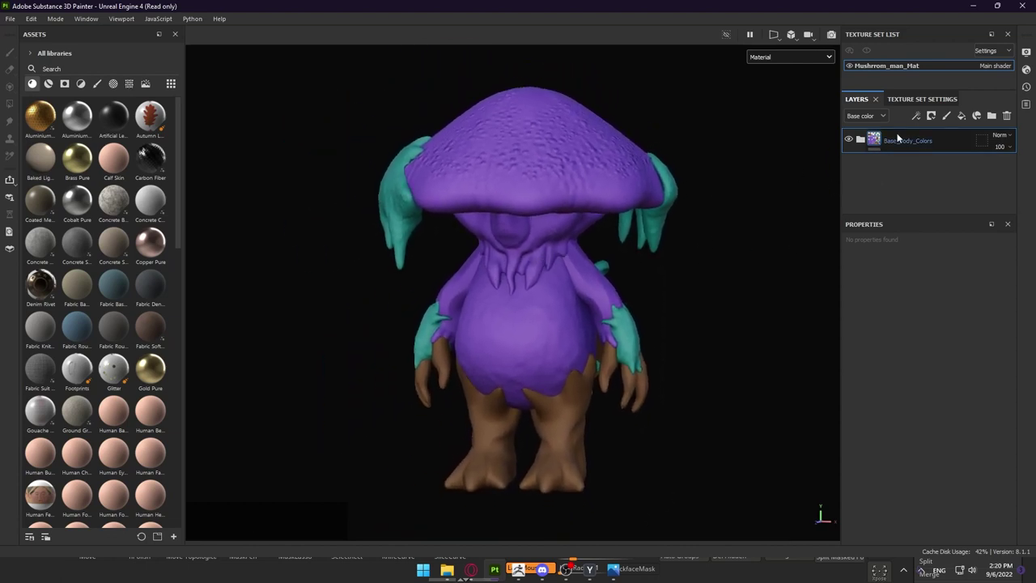
# Add a new paint layer above the Base_Body_Colors folder
pyautogui.click(949, 116)
pyautogui.keyDown('alt'); pyautogui.moveTo(720, 267); pyautogui.dragTo(732, 332, button='right'); pyautogui.keyUp('alt')
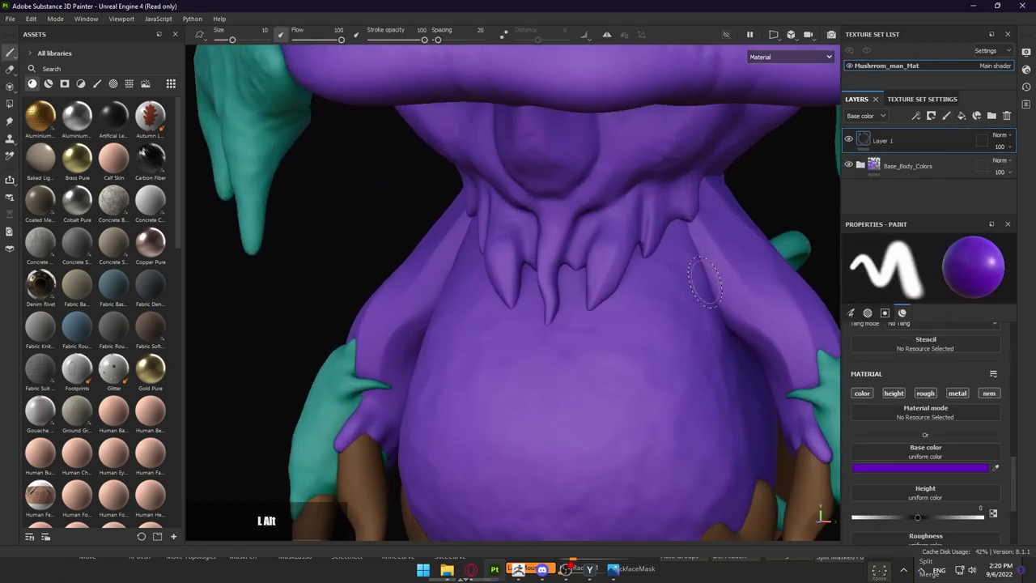
pyautogui.keyDown('alt'); pyautogui.moveTo(703, 280); pyautogui.dragTo(688, 212, button='middle'); pyautogui.keyUp('alt')
pyautogui.keyDown('alt'); pyautogui.moveTo(687, 212); pyautogui.dragTo(663, 198, button='right'); pyautogui.keyUp('alt')
pyautogui.keyDown('alt'); pyautogui.moveTo(570, 219); pyautogui.dragTo(547, 221); pyautogui.keyUp('alt')
# Check the glowing details in MUSHRROM_REF.png and limit the paint brush's material to the color channel only
pyautogui.hotkey('alt', 'Tab')
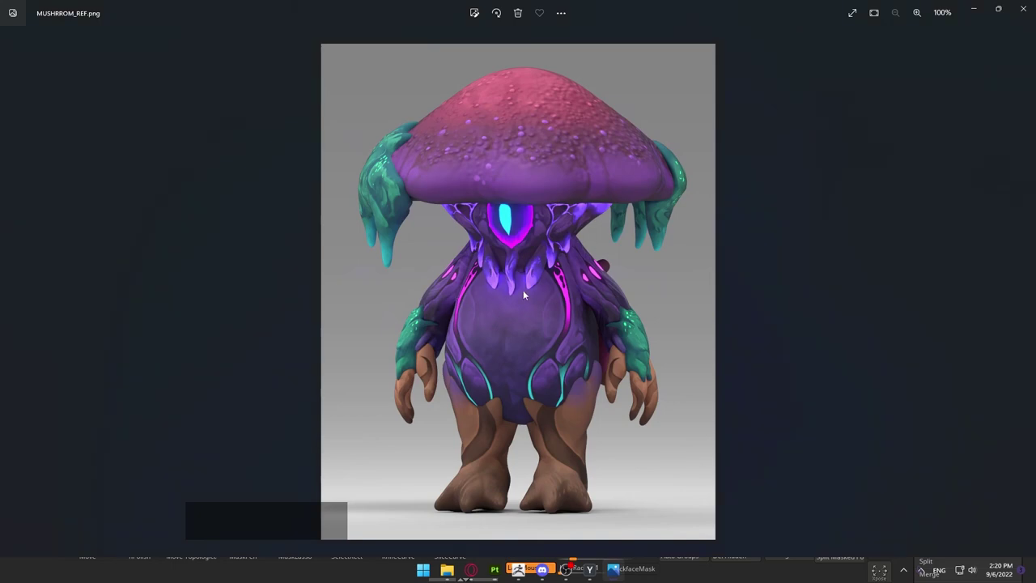
pyautogui.scroll(3, 523, 293)
pyautogui.scroll(-2, 530, 291)
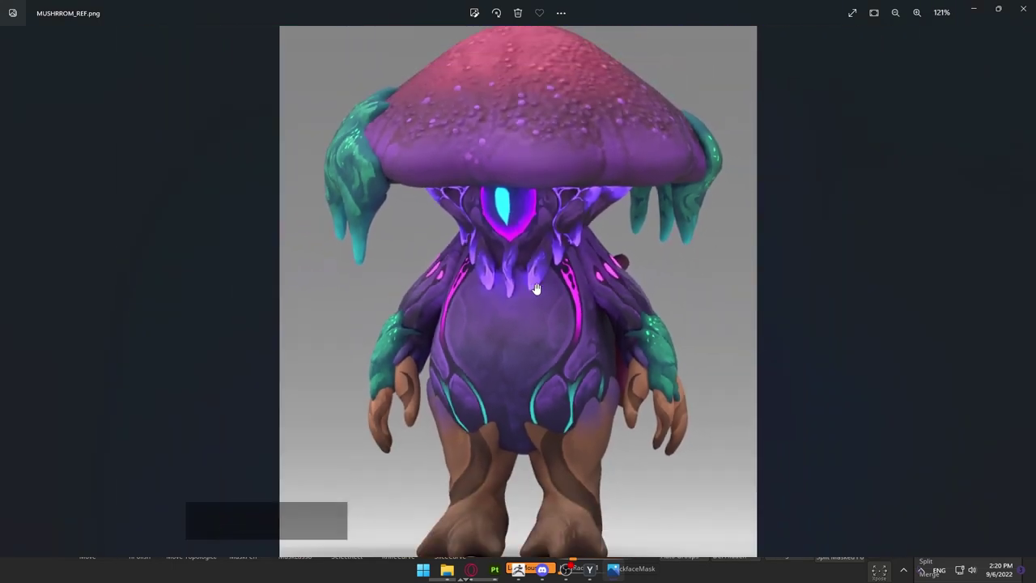
pyautogui.scroll(3, 536, 290)
pyautogui.scroll(-3, 539, 296)
pyautogui.hotkey('alt', 'Tab')
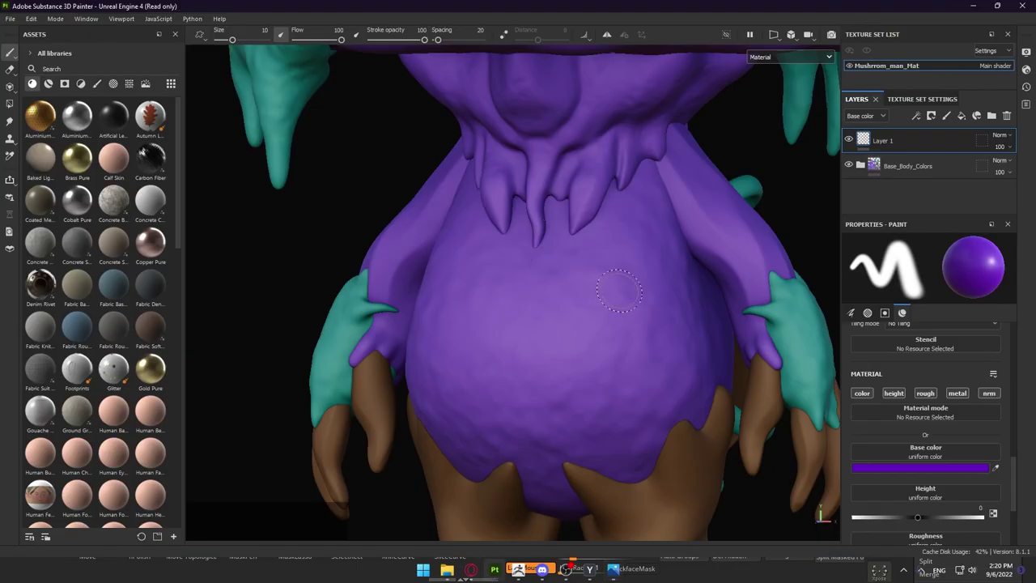
pyautogui.moveTo(653, 260)
pyautogui.keyDown('alt'); pyautogui.mouseDown(button='right')
pyautogui.moveTo(655, 285)
pyautogui.moveTo(646, 247)
pyautogui.mouseUp(button='right'); pyautogui.keyUp('alt')
pyautogui.keyDown('alt'); pyautogui.moveTo(646, 247); pyautogui.dragTo(683, 255, button='middle'); pyautogui.keyUp('alt')
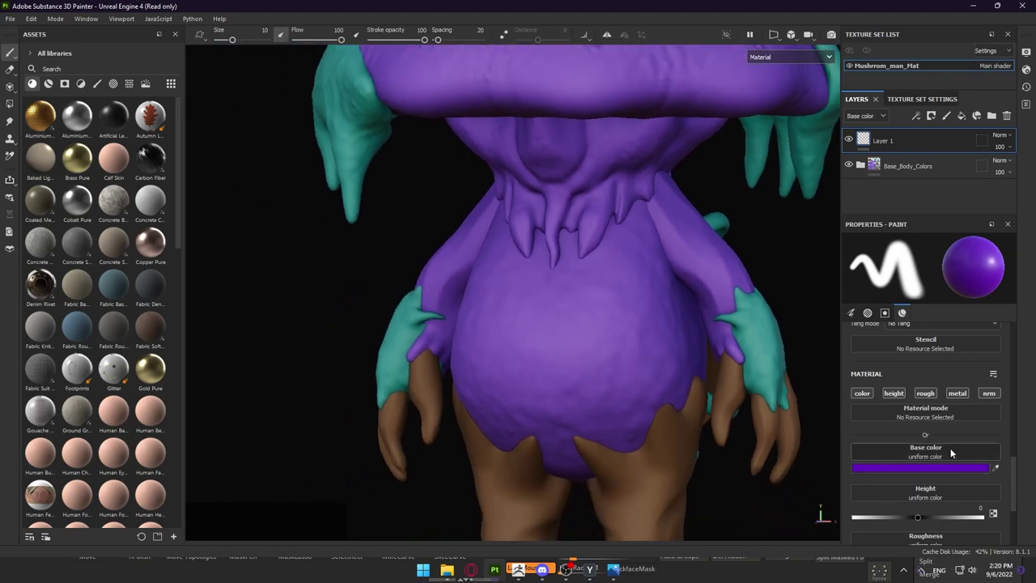
pyautogui.scroll(-2, 949, 447)
pyautogui.scroll(1, 949, 437)
pyautogui.scroll(2, 947, 434)
pyautogui.click(894, 426)
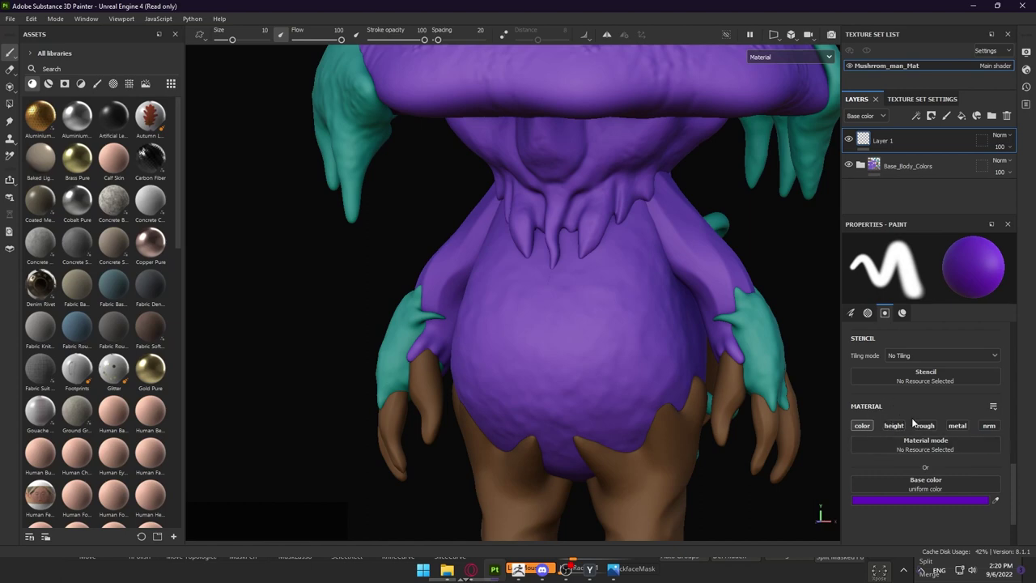
# Compare the eye, face tendrils and chest markings in the reference image with the same areas on the model
pyautogui.keyDown('alt'); pyautogui.moveTo(602, 305); pyautogui.dragTo(624, 261, button='right'); pyautogui.keyUp('alt')
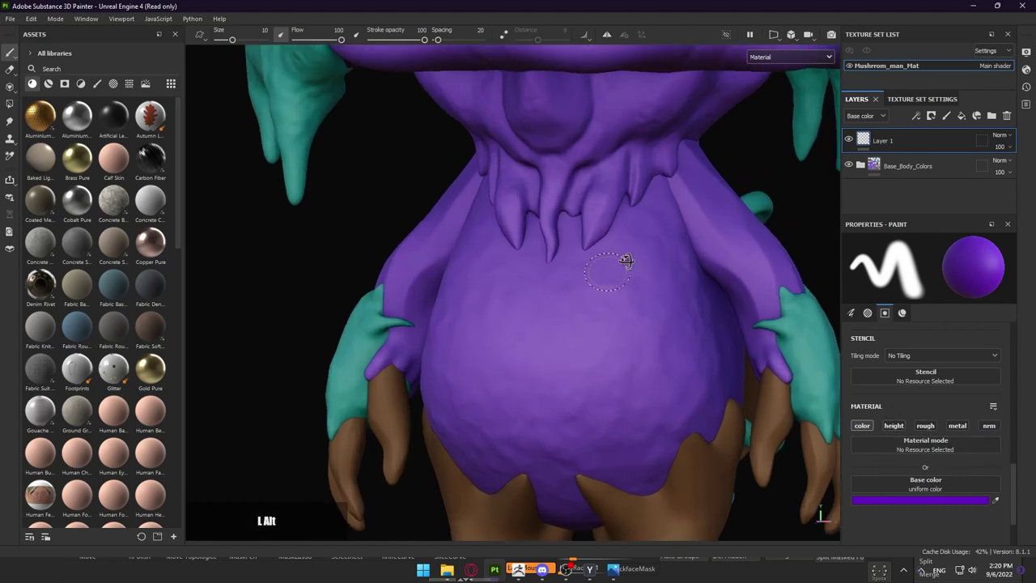
pyautogui.keyDown('alt'); pyautogui.moveTo(624, 261); pyautogui.dragTo(548, 289, button='middle'); pyautogui.keyUp('alt')
pyautogui.keyDown('alt'); pyautogui.moveTo(547, 289); pyautogui.dragTo(642, 224); pyautogui.keyUp('alt')
pyautogui.hotkey('alt', 'Tab')
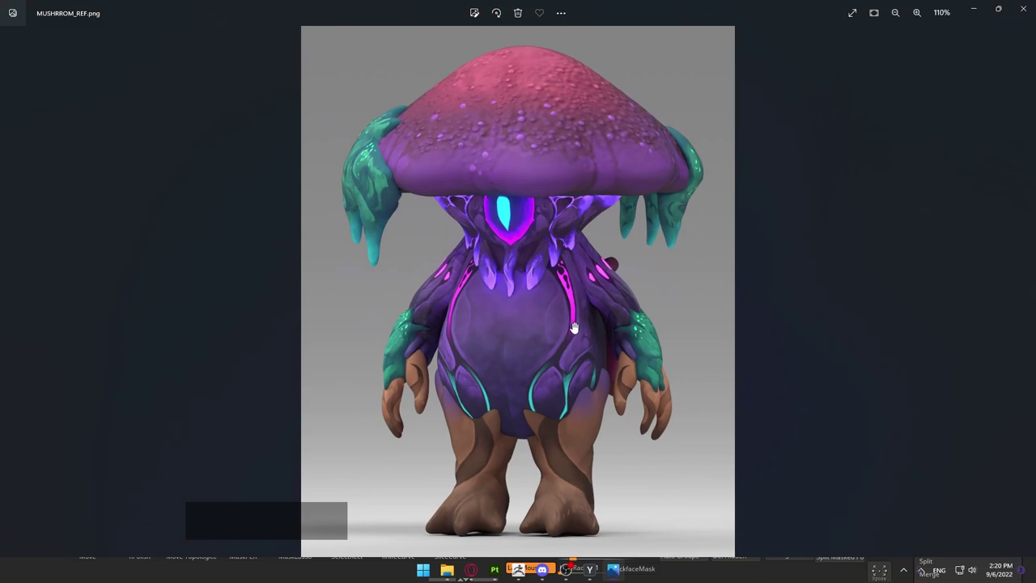
pyautogui.hotkey('alt', 'Tab')
pyautogui.moveTo(580, 318)
pyautogui.keyDown('alt'); pyautogui.mouseDown()
pyautogui.moveTo(397, 271)
pyautogui.moveTo(550, 331)
pyautogui.moveTo(693, 248)
pyautogui.moveTo(566, 261)
pyautogui.mouseUp(); pyautogui.keyUp('alt')
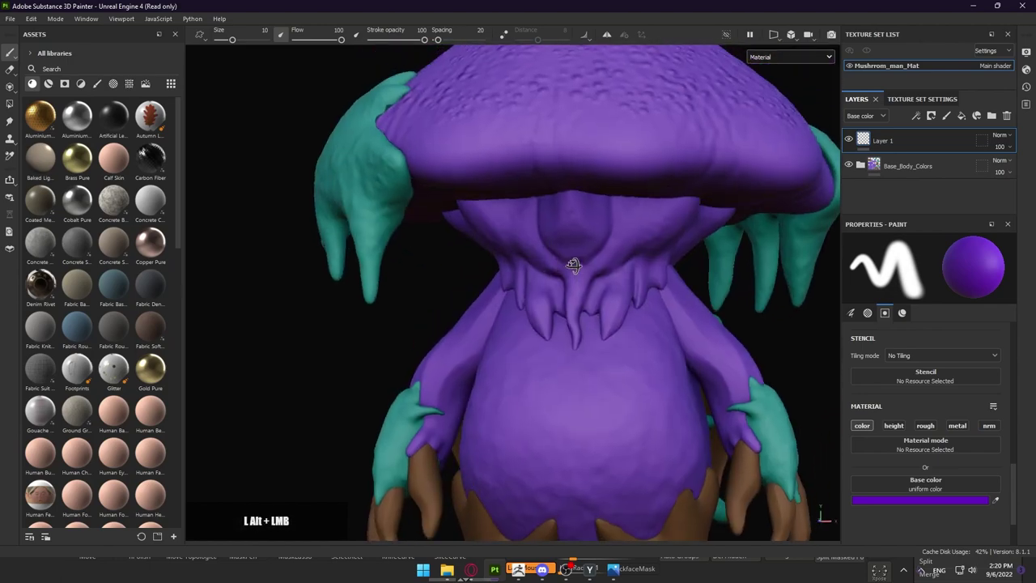
pyautogui.hotkey('alt', 'Tab')
pyautogui.hotkey('alt', 'Tab')
pyautogui.keyDown('alt'); pyautogui.moveTo(534, 251); pyautogui.dragTo(566, 256, button='right'); pyautogui.keyUp('alt')
pyautogui.keyDown('alt'); pyautogui.moveTo(566, 256); pyautogui.dragTo(521, 344, button='middle'); pyautogui.keyUp('alt')
pyautogui.keyDown('alt'); pyautogui.moveTo(522, 344); pyautogui.dragTo(635, 251, button='right'); pyautogui.keyUp('alt')
pyautogui.keyDown('alt'); pyautogui.moveTo(550, 324); pyautogui.dragTo(457, 243); pyautogui.keyUp('alt')
pyautogui.hotkey('alt', 'Tab')
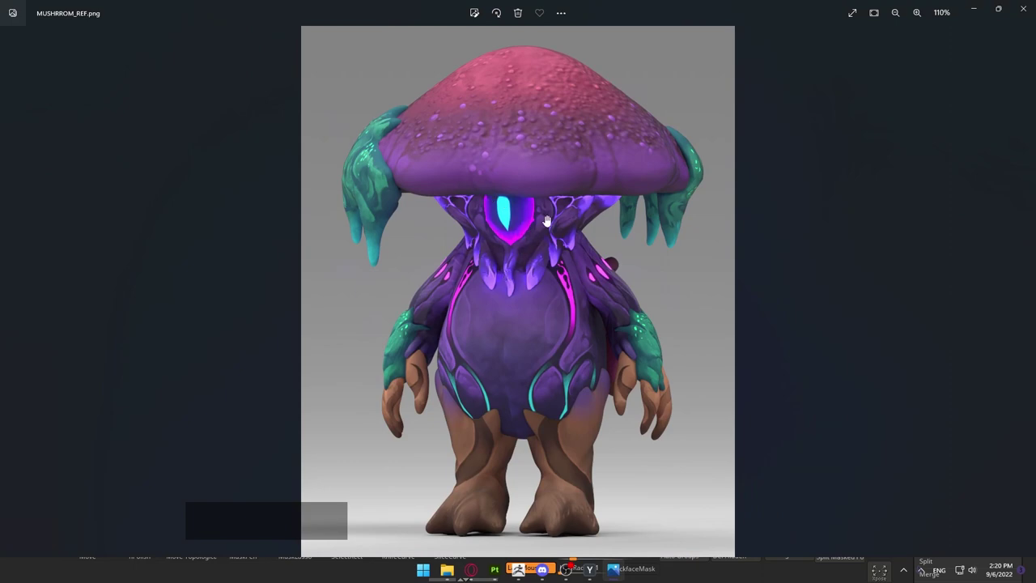
pyautogui.hotkey('alt', 'Tab')
pyautogui.keyDown('alt'); pyautogui.moveTo(520, 243); pyautogui.dragTo(551, 296); pyautogui.keyUp('alt')
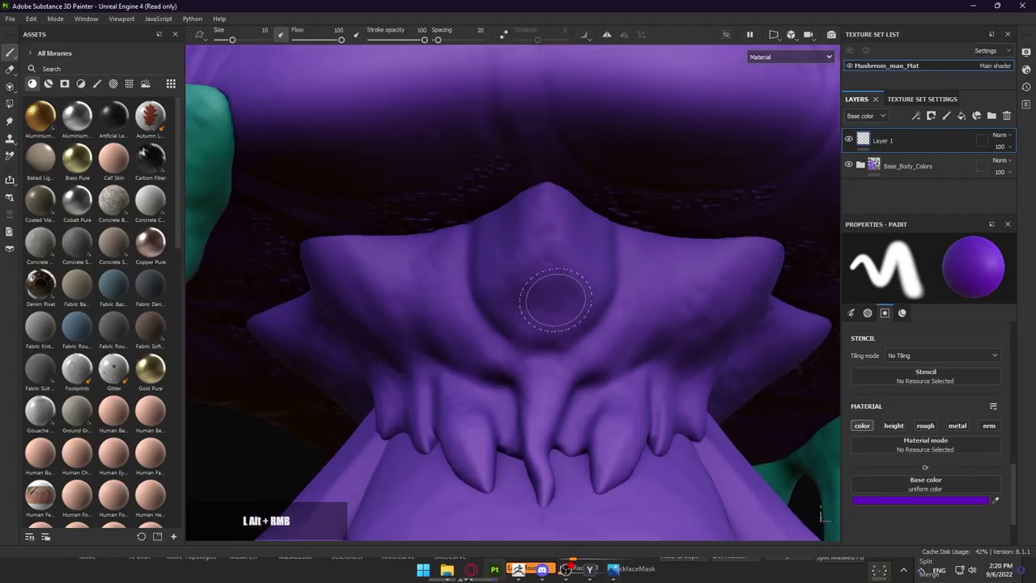
# Set the brush's base color to bright magenta EB33FF, testing a magenta dab on the eye socket
pyautogui.click(939, 500)
pyautogui.moveTo(905, 410); pyautogui.dragTo(895, 382)
pyautogui.moveTo(528, 293); pyautogui.dragTo(515, 241)
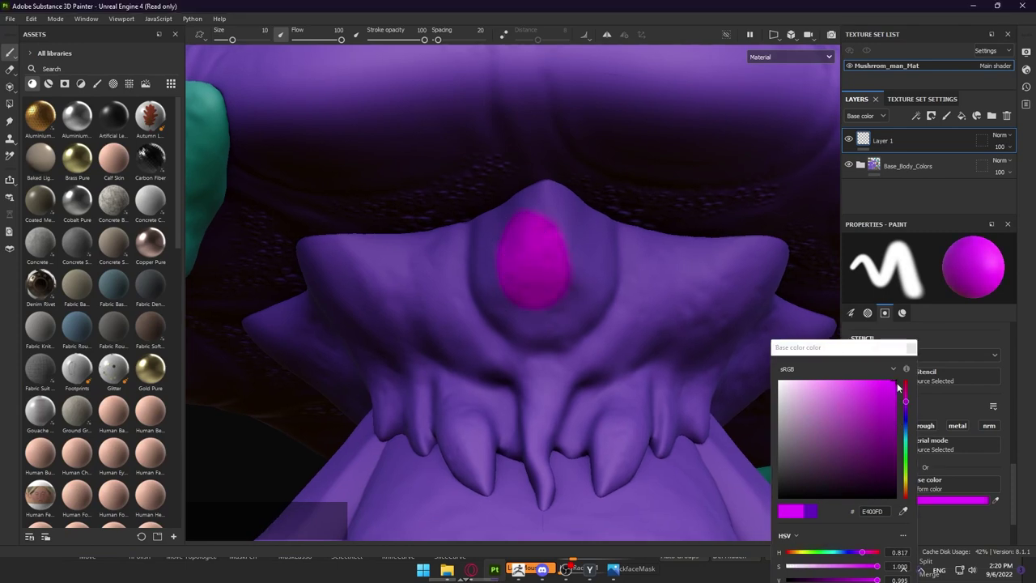
pyautogui.moveTo(892, 396)
pyautogui.mouseDown()
pyautogui.moveTo(899, 365)
pyautogui.moveTo(848, 363)
pyautogui.moveTo(872, 360)
pyautogui.mouseUp()
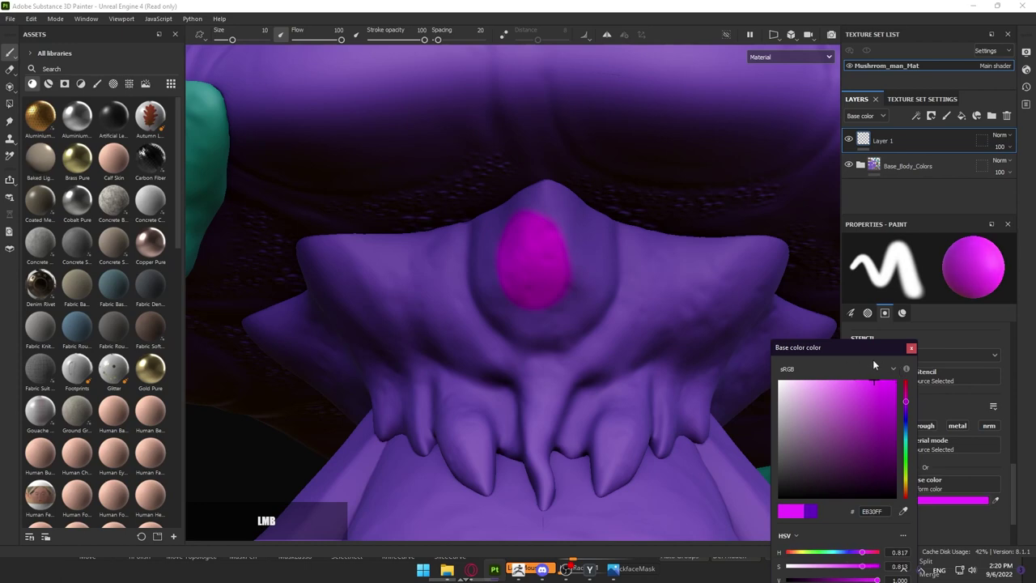
# Try painting the eye socket and its curved rim magenta following the reference image, and undo the strokes
pyautogui.moveTo(596, 294)
pyautogui.mouseDown()
pyautogui.moveTo(526, 224)
pyautogui.moveTo(484, 277)
pyautogui.mouseUp()
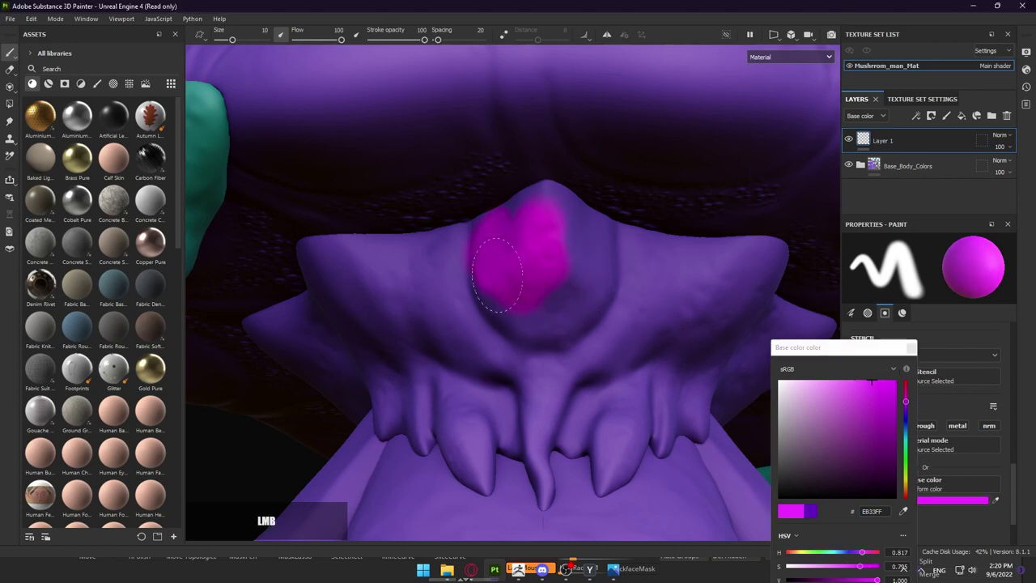
pyautogui.hotkey('alt', 'Tab')
pyautogui.hotkey('alt', 'Tab')
pyautogui.hotkey('ctrl', 'z')
pyautogui.moveTo(598, 306)
pyautogui.keyDown('alt'); pyautogui.mouseDown()
pyautogui.moveTo(545, 280)
pyautogui.moveTo(527, 241)
pyautogui.moveTo(511, 270)
pyautogui.moveTo(484, 250)
pyautogui.moveTo(450, 273)
pyautogui.moveTo(465, 260)
pyautogui.mouseUp(); pyautogui.keyUp('alt')
pyautogui.hotkey('alt', 'Tab')
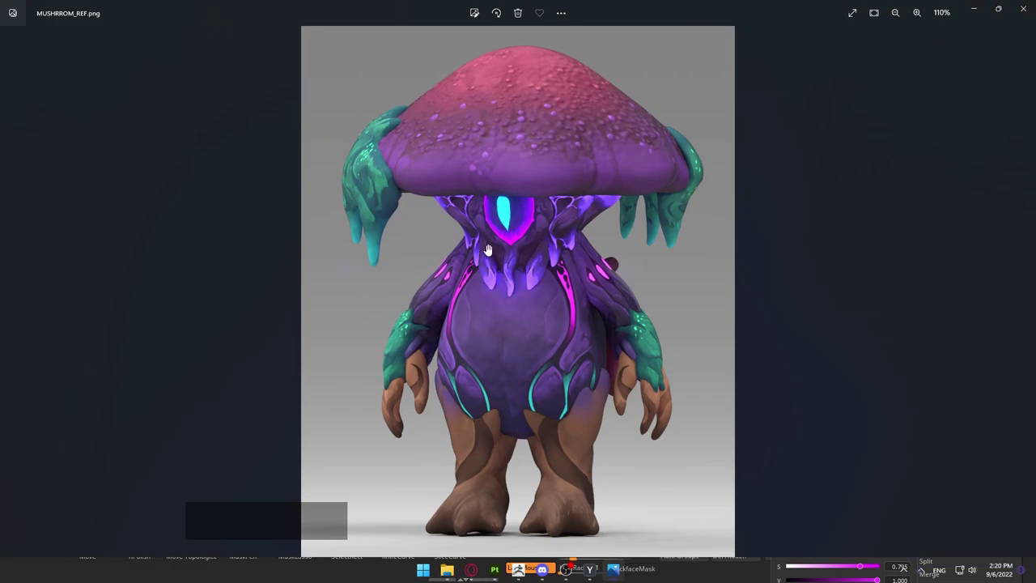
pyautogui.hotkey('alt', 'Tab')
pyautogui.keyDown('alt'); pyautogui.moveTo(485, 242); pyautogui.dragTo(566, 283); pyautogui.keyUp('alt')
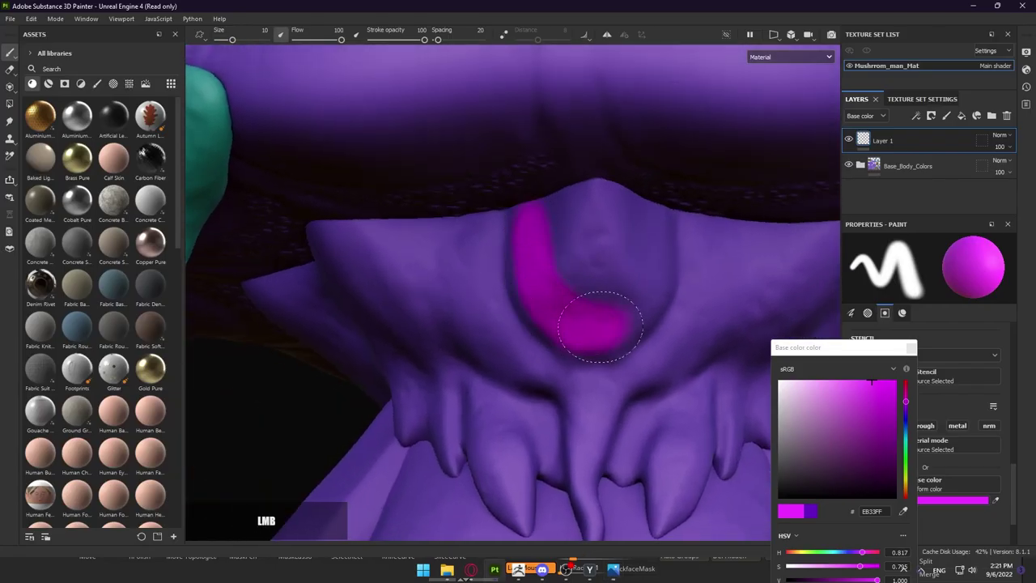
pyautogui.moveTo(600, 326)
pyautogui.keyDown('alt'); pyautogui.mouseDown()
pyautogui.moveTo(547, 325)
pyautogui.moveTo(627, 310)
pyautogui.mouseUp(); pyautogui.keyUp('alt')
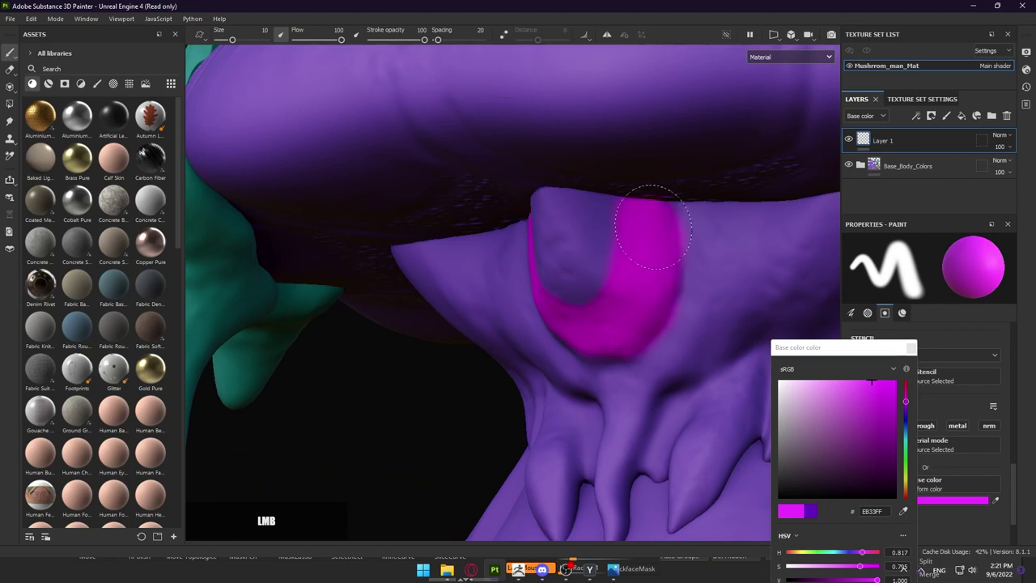
pyautogui.keyDown('alt'); pyautogui.moveTo(653, 228); pyautogui.dragTo(713, 263); pyautogui.keyUp('alt')
pyautogui.hotkey('ctrl', 'z')
pyautogui.hotkey('ctrl', 'z')
# Turn on symmetry for painting on Layer 1
pyautogui.keyDown('alt'); pyautogui.moveTo(613, 302); pyautogui.dragTo(510, 293, button='right'); pyautogui.keyUp('alt')
pyautogui.moveTo(509, 293)
pyautogui.keyDown('alt'); pyautogui.mouseDown()
pyautogui.moveTo(531, 293)
pyautogui.moveTo(601, 248)
pyautogui.moveTo(518, 247)
pyautogui.mouseUp(); pyautogui.keyUp('alt')
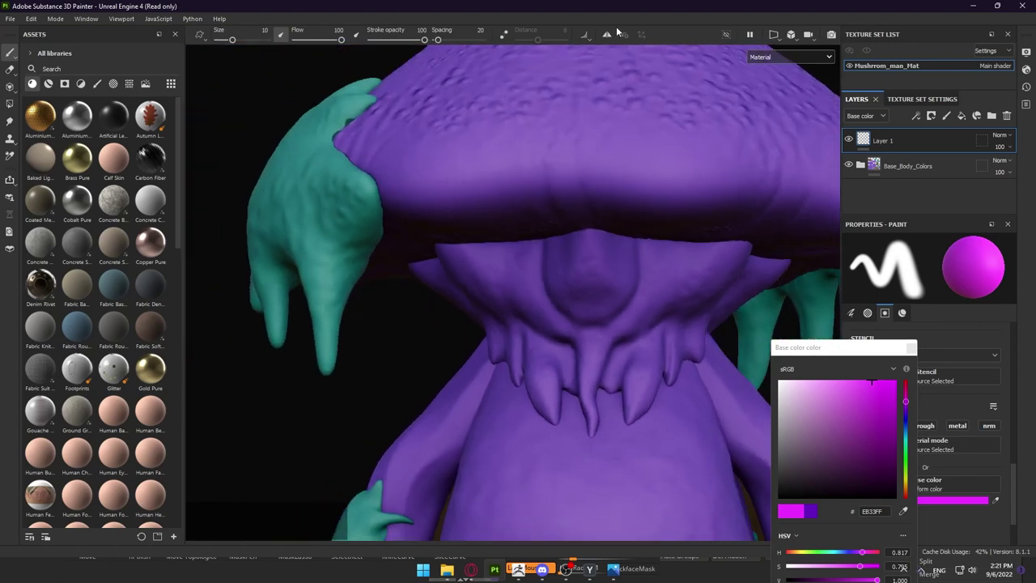
pyautogui.keyDown('alt'); pyautogui.moveTo(558, 158); pyautogui.dragTo(428, 162, button='right'); pyautogui.keyUp('alt')
pyautogui.keyDown('alt'); pyautogui.moveTo(428, 161); pyautogui.dragTo(455, 310); pyautogui.keyUp('alt')
pyautogui.keyDown('alt'); pyautogui.moveTo(456, 310); pyautogui.dragTo(405, 291, button='right'); pyautogui.keyUp('alt')
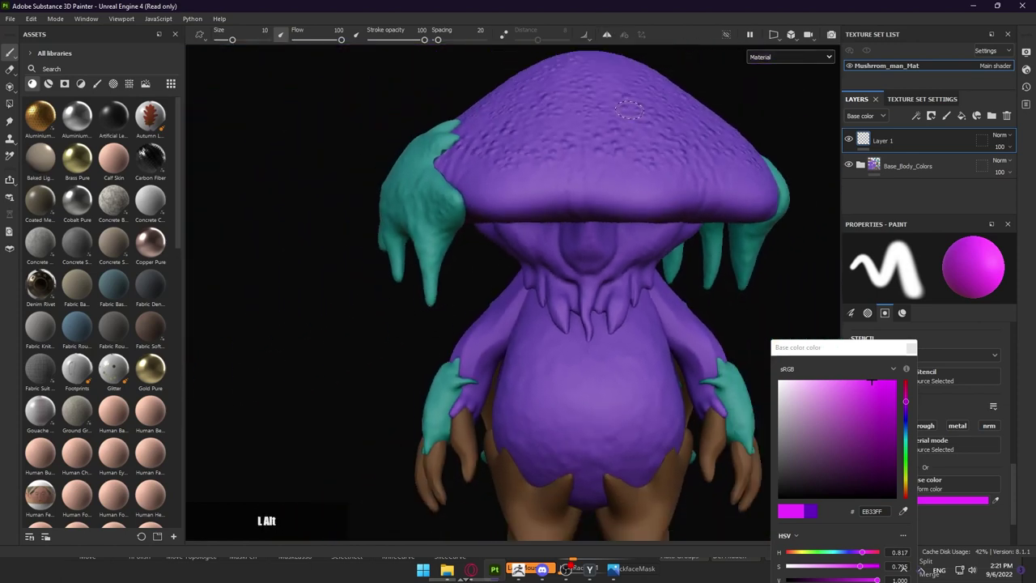
pyautogui.click(607, 37)
# Examine how the symmetry plane lines up with the character's center on the cap, face, belly and legs
pyautogui.keyDown('alt'); pyautogui.moveTo(591, 145); pyautogui.dragTo(635, 182, button='right'); pyautogui.keyUp('alt')
pyautogui.keyDown('alt'); pyautogui.moveTo(636, 182); pyautogui.dragTo(601, 192, button='middle'); pyautogui.keyUp('alt')
pyautogui.keyDown('alt'); pyautogui.moveTo(601, 193); pyautogui.dragTo(616, 149, button='right'); pyautogui.keyUp('alt')
pyautogui.keyDown('alt'); pyautogui.moveTo(616, 149); pyautogui.dragTo(597, 166, button='middle'); pyautogui.keyUp('alt')
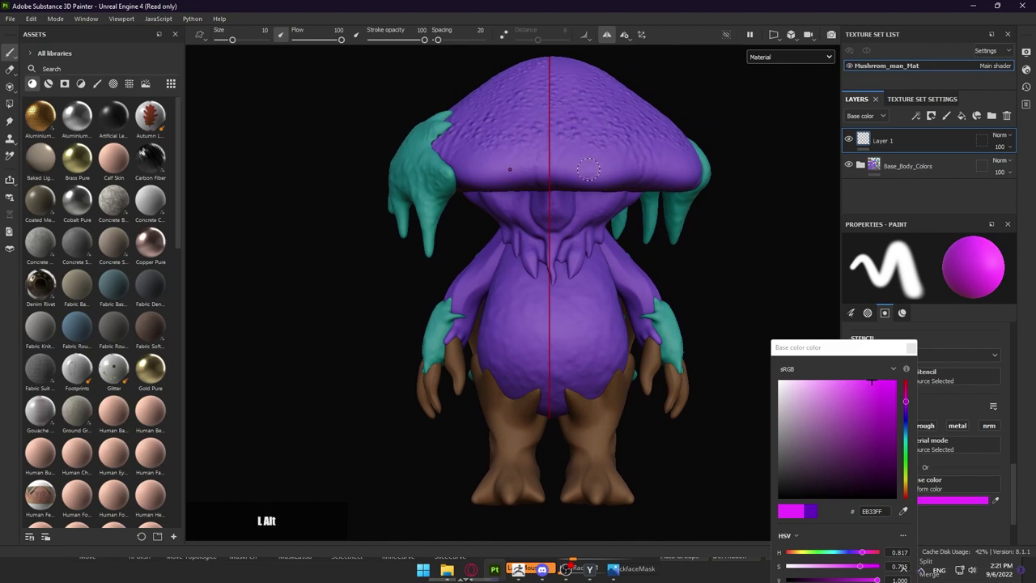
pyautogui.keyDown('alt'); pyautogui.moveTo(589, 169); pyautogui.dragTo(874, 211, button='right'); pyautogui.keyUp('alt')
pyautogui.keyDown('alt'); pyautogui.moveTo(601, 162); pyautogui.dragTo(555, 176, button='middle'); pyautogui.keyUp('alt')
pyautogui.keyDown('alt'); pyautogui.moveTo(555, 176); pyautogui.dragTo(446, 177, button='right'); pyautogui.keyUp('alt')
pyautogui.keyDown('alt'); pyautogui.moveTo(496, 194); pyautogui.dragTo(557, 200, button='middle'); pyautogui.keyUp('alt')
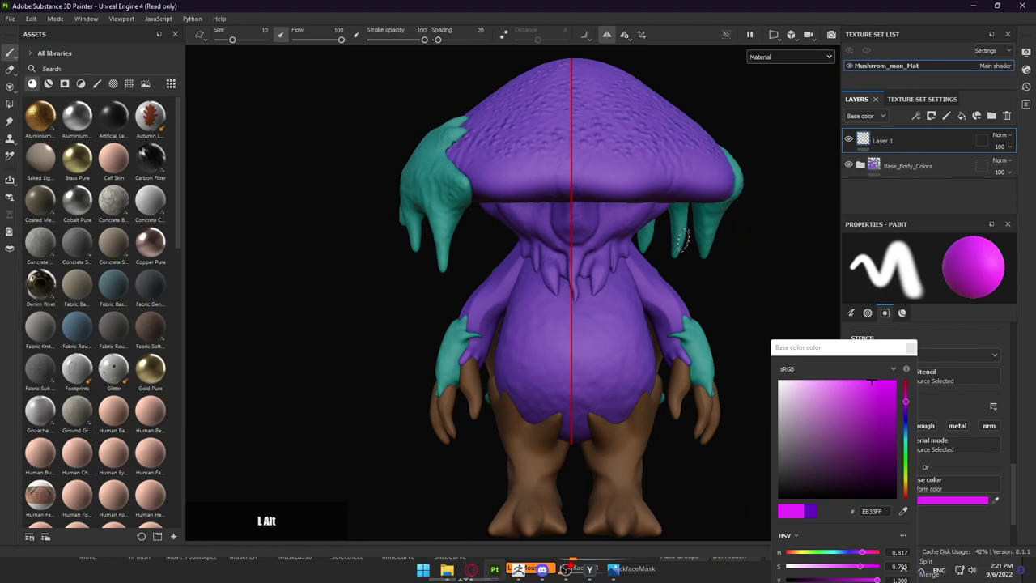
pyautogui.keyDown('alt'); pyautogui.moveTo(683, 240); pyautogui.dragTo(555, 214, button='right'); pyautogui.keyUp('alt')
pyautogui.keyDown('alt'); pyautogui.moveTo(556, 214); pyautogui.dragTo(514, 144, button='middle'); pyautogui.keyUp('alt')
pyautogui.keyDown('alt'); pyautogui.moveTo(514, 144); pyautogui.dragTo(590, 280, button='right'); pyautogui.keyUp('alt')
pyautogui.keyDown('alt'); pyautogui.moveTo(591, 279); pyautogui.dragTo(579, 243, button='middle'); pyautogui.keyUp('alt')
pyautogui.keyDown('alt'); pyautogui.moveTo(578, 243); pyautogui.dragTo(574, 360, button='right'); pyautogui.keyUp('alt')
pyautogui.keyDown('alt'); pyautogui.moveTo(573, 361); pyautogui.dragTo(545, 398); pyautogui.keyUp('alt')
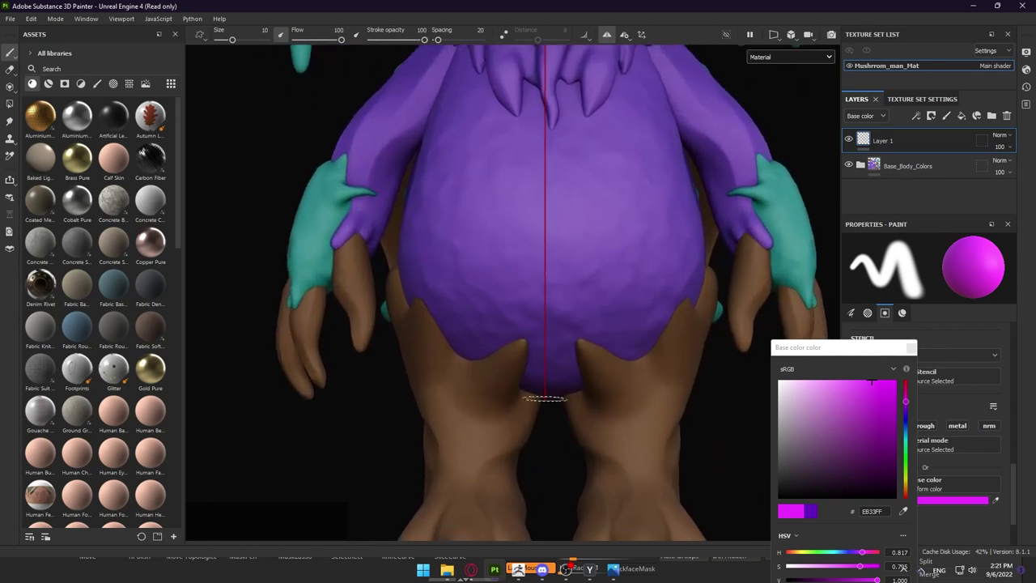
pyautogui.keyDown('alt'); pyautogui.moveTo(548, 370); pyautogui.dragTo(540, 267, button='middle'); pyautogui.keyUp('alt')
pyautogui.keyDown('alt'); pyautogui.moveTo(540, 267); pyautogui.dragTo(548, 284, button='right'); pyautogui.keyUp('alt')
pyautogui.keyDown('alt'); pyautogui.moveTo(548, 284); pyautogui.dragTo(554, 245, button='middle'); pyautogui.keyUp('alt')
pyautogui.keyDown('alt'); pyautogui.moveTo(555, 245); pyautogui.dragTo(531, 264, button='right'); pyautogui.keyUp('alt')
pyautogui.keyDown('alt'); pyautogui.moveTo(531, 264); pyautogui.dragTo(529, 217, button='middle'); pyautogui.keyUp('alt')
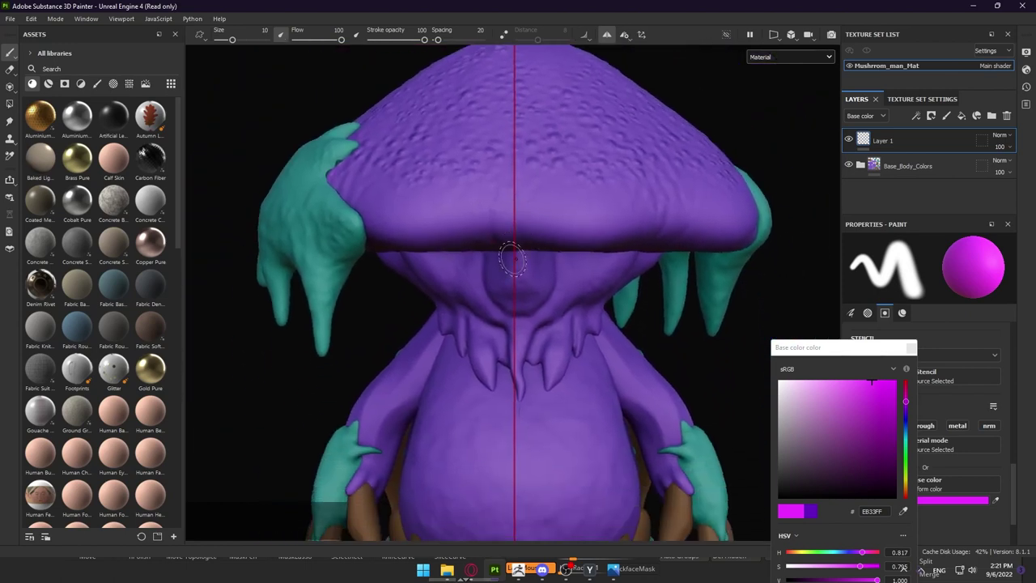
pyautogui.keyDown('alt'); pyautogui.moveTo(530, 259); pyautogui.dragTo(511, 272, button='right'); pyautogui.keyUp('alt')
pyautogui.keyDown('alt'); pyautogui.moveTo(511, 271); pyautogui.dragTo(518, 222, button='middle'); pyautogui.keyUp('alt')
pyautogui.keyDown('alt'); pyautogui.moveTo(571, 257); pyautogui.dragTo(534, 283, button='right'); pyautogui.keyUp('alt')
pyautogui.keyDown('alt'); pyautogui.moveTo(534, 283); pyautogui.dragTo(530, 220, button='middle'); pyautogui.keyUp('alt')
pyautogui.keyDown('alt'); pyautogui.moveTo(603, 254); pyautogui.dragTo(508, 209, button='right'); pyautogui.keyUp('alt')
pyautogui.keyDown('alt'); pyautogui.moveTo(508, 209); pyautogui.dragTo(513, 227, button='middle'); pyautogui.keyUp('alt')
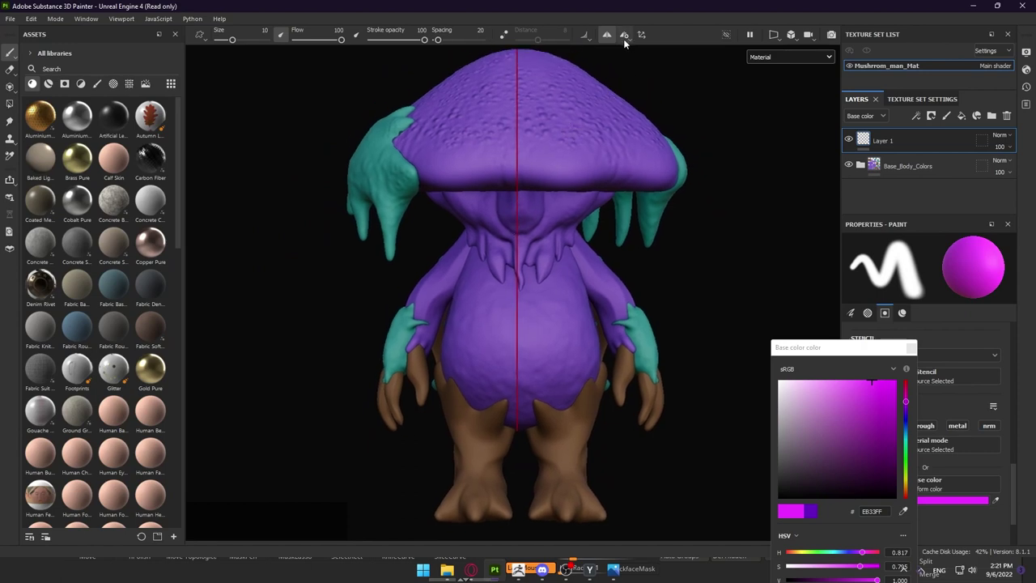
# Show the symmetry plane's manipulator and nudge the plane sideways to align it with the body's centerline
pyautogui.click(644, 37)
pyautogui.keyDown('alt'); pyautogui.moveTo(528, 244); pyautogui.dragTo(576, 292, button='right'); pyautogui.keyUp('alt')
pyautogui.keyDown('alt'); pyautogui.moveTo(576, 291); pyautogui.dragTo(562, 238, button='middle'); pyautogui.keyUp('alt')
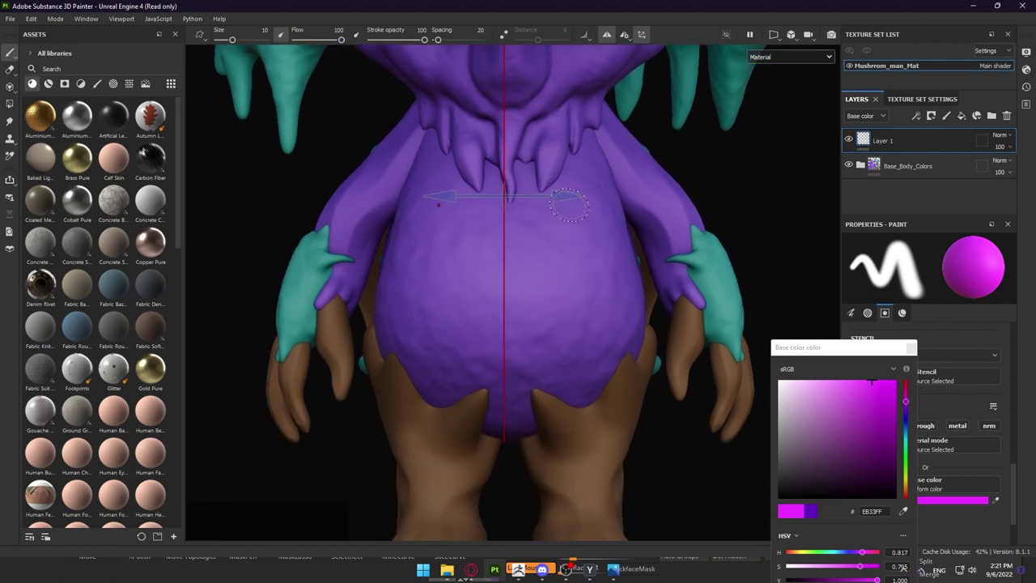
pyautogui.moveTo(566, 196); pyautogui.dragTo(570, 198)
pyautogui.keyDown('alt'); pyautogui.moveTo(569, 196); pyautogui.dragTo(569, 82, button='right'); pyautogui.keyUp('alt')
pyautogui.moveTo(570, 84); pyautogui.dragTo(573, 93)
# Check the adjusted symmetry plane against the center of the belly, tendrils and eye socket
pyautogui.keyDown('alt'); pyautogui.moveTo(572, 93); pyautogui.dragTo(575, 438, button='middle'); pyautogui.keyUp('alt')
pyautogui.keyDown('alt'); pyautogui.moveTo(574, 438); pyautogui.dragTo(323, 183, button='right'); pyautogui.keyUp('alt')
pyautogui.keyDown('alt'); pyautogui.moveTo(632, 240); pyautogui.dragTo(356, 153, button='right'); pyautogui.keyUp('alt')
pyautogui.keyDown('alt'); pyautogui.moveTo(560, 293); pyautogui.dragTo(501, 226, button='middle'); pyautogui.keyUp('alt')
pyautogui.keyDown('alt'); pyautogui.moveTo(502, 226); pyautogui.dragTo(638, 312, button='right'); pyautogui.keyUp('alt')
pyautogui.keyDown('alt'); pyautogui.moveTo(637, 312); pyautogui.dragTo(529, 347); pyautogui.keyUp('alt')
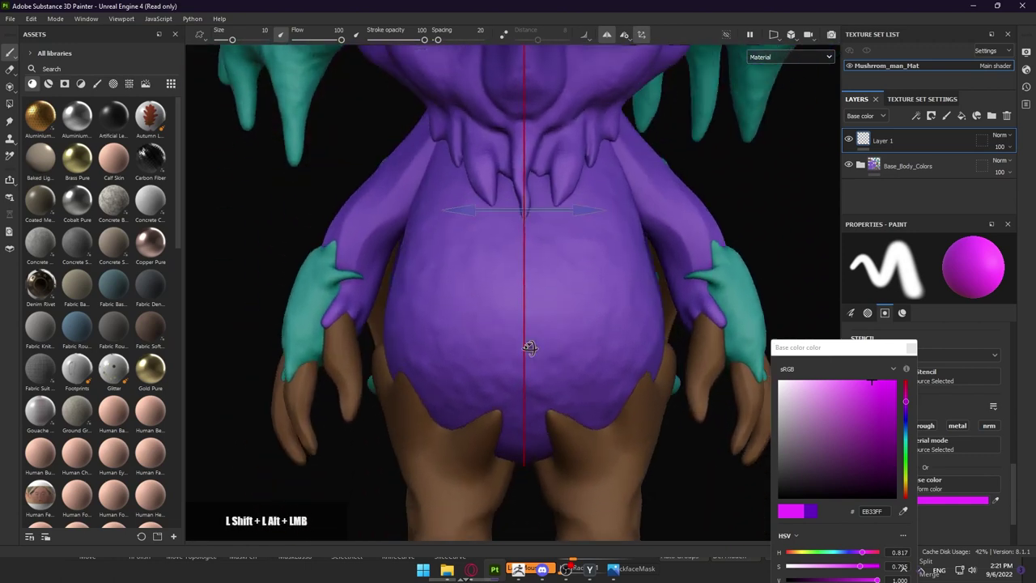
pyautogui.keyDown('alt'); pyautogui.moveTo(529, 347); pyautogui.dragTo(608, 177, button='right'); pyautogui.keyUp('alt')
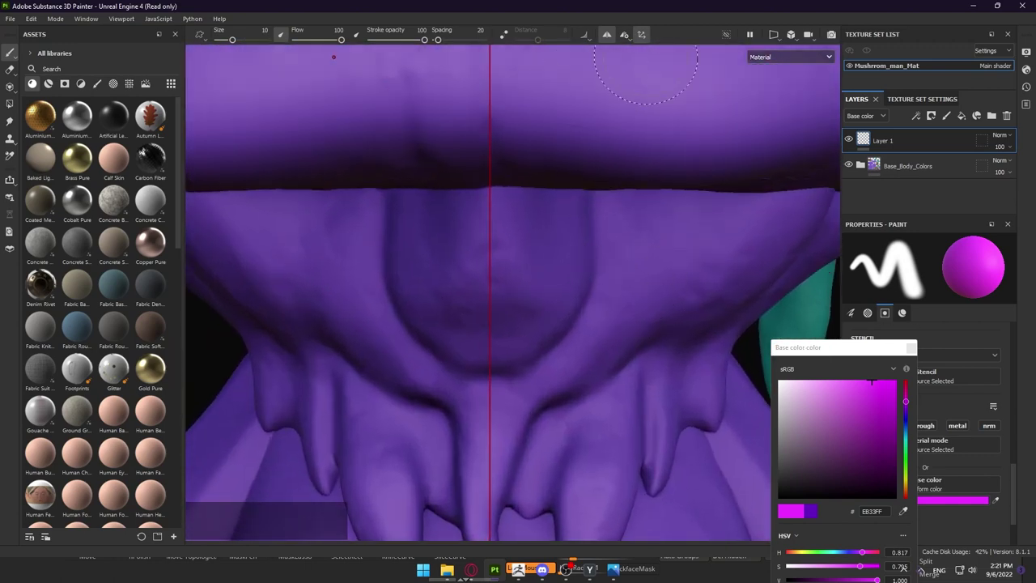
# Paint a magenta ring around the eye socket and along its upper edge using a brush size of 6.07
pyautogui.moveTo(589, 209)
pyautogui.keyDown('alt'); pyautogui.mouseDown()
pyautogui.moveTo(492, 249)
pyautogui.moveTo(518, 253)
pyautogui.mouseUp(); pyautogui.keyUp('alt')
pyautogui.keyDown('ctrl'); pyautogui.moveTo(526, 253); pyautogui.dragTo(503, 252, button='right'); pyautogui.keyUp('ctrl')
pyautogui.keyDown('alt'); pyautogui.moveTo(607, 307); pyautogui.dragTo(562, 325); pyautogui.keyUp('alt')
pyautogui.moveTo(498, 332); pyautogui.dragTo(518, 333)
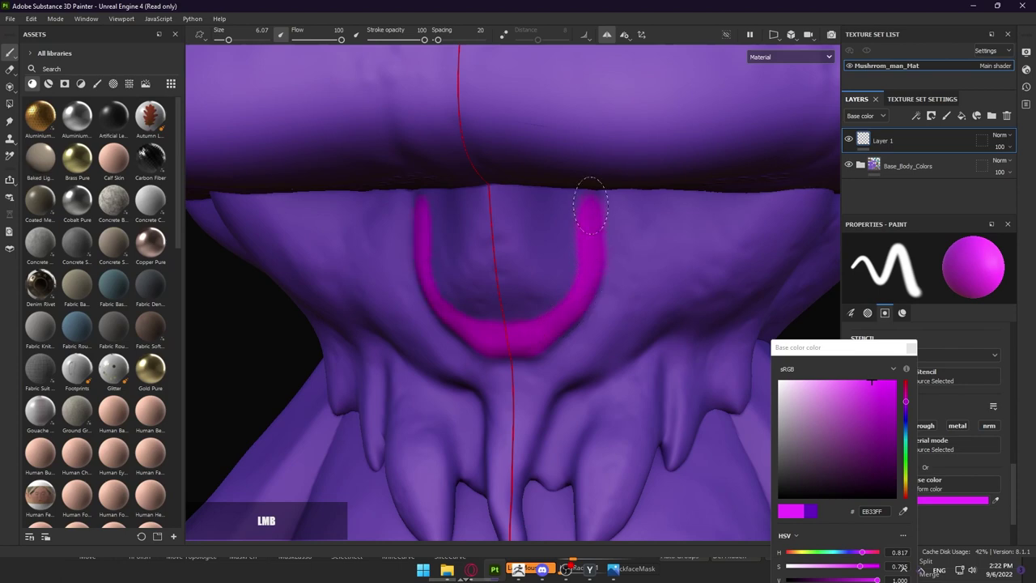
pyautogui.moveTo(588, 198)
pyautogui.keyDown('alt'); pyautogui.mouseDown()
pyautogui.moveTo(474, 203)
pyautogui.moveTo(537, 199)
pyautogui.moveTo(593, 212)
pyautogui.mouseUp(); pyautogui.keyUp('alt')
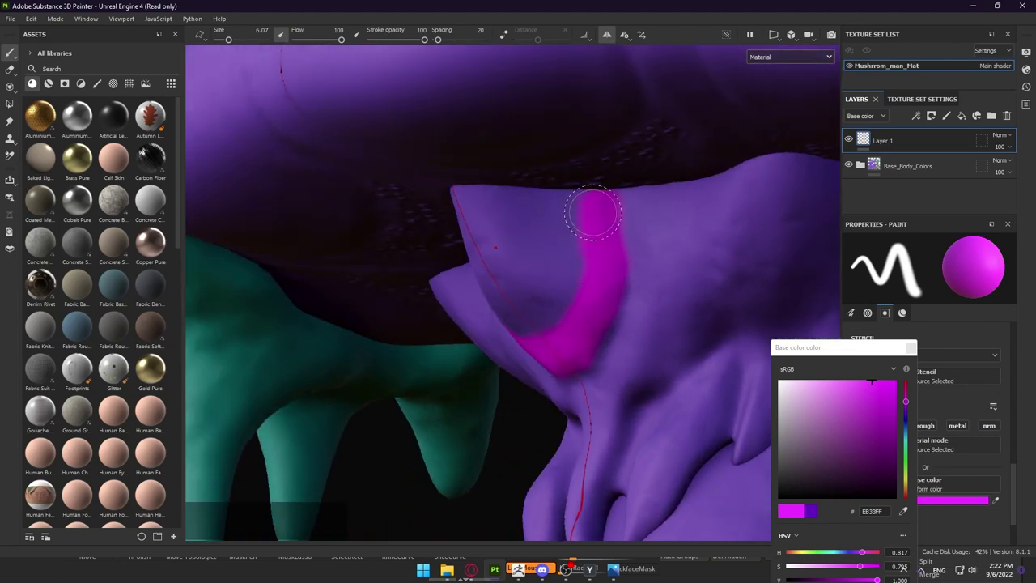
pyautogui.keyDown('alt'); pyautogui.moveTo(476, 192); pyautogui.dragTo(566, 275); pyautogui.keyUp('alt')
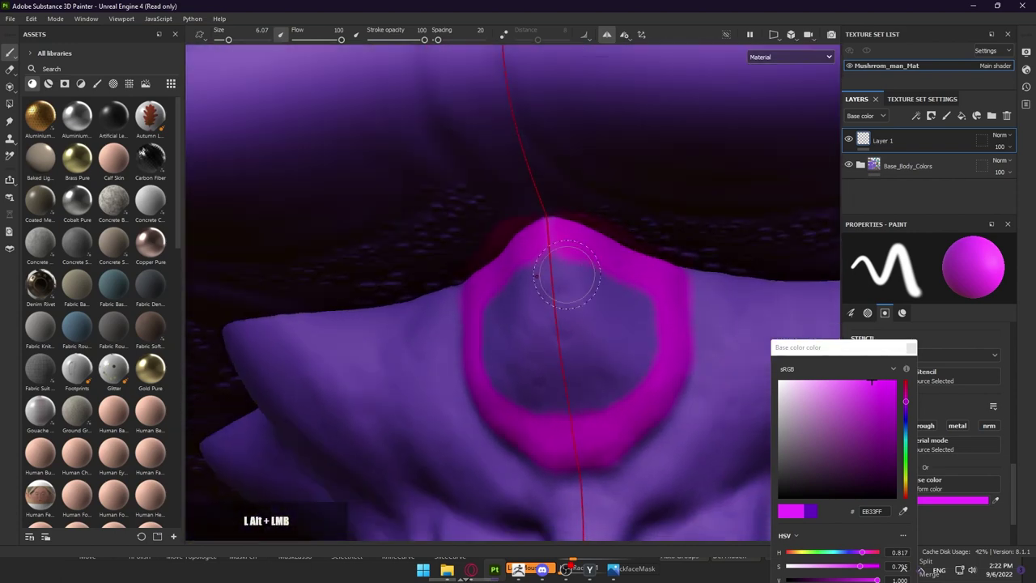
# Thicken the magenta ring inward over the eye socket and check its shape against the reference image
pyautogui.moveTo(478, 340)
pyautogui.mouseDown()
pyautogui.moveTo(550, 416)
pyautogui.moveTo(492, 364)
pyautogui.mouseUp()
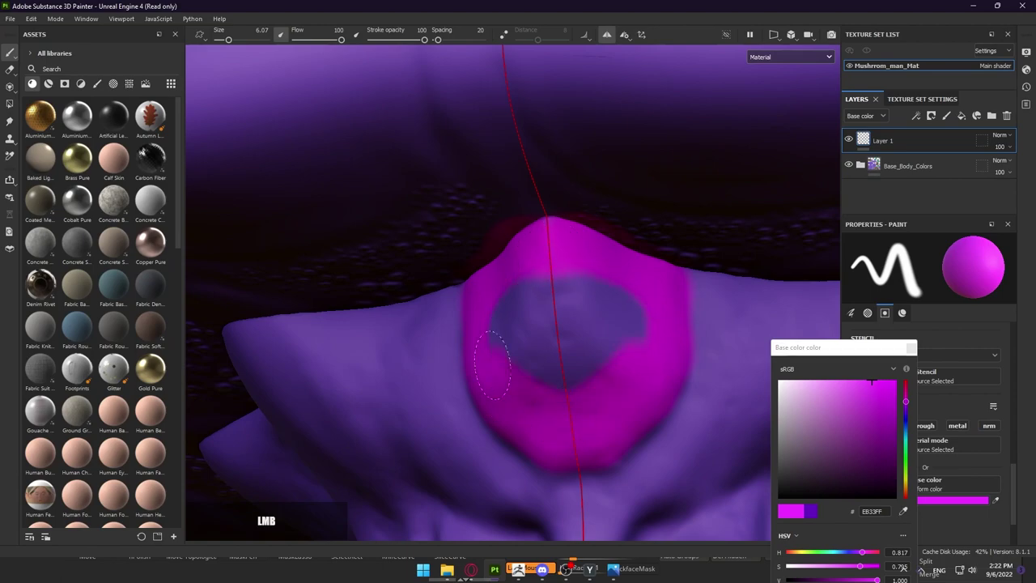
pyautogui.hotkey('alt', 'Tab')
pyautogui.hotkey('alt', 'Tab')
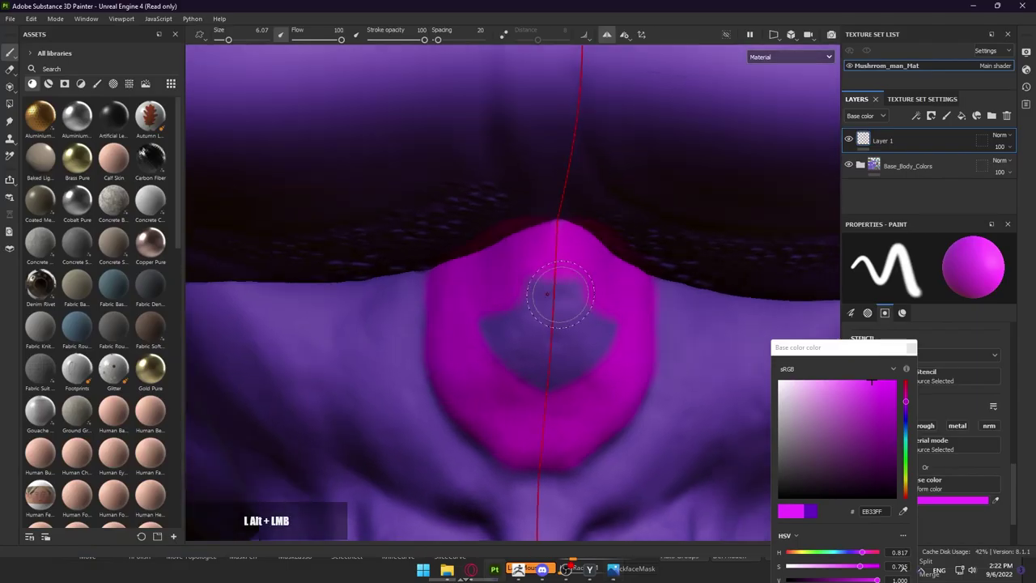
# Erase the excess magenta inside the ring with a size 10 eraser, undoing the last stroke that cuts into its upper edge
pyautogui.press('e')
pyautogui.moveTo(497, 289); pyautogui.dragTo(492, 321)
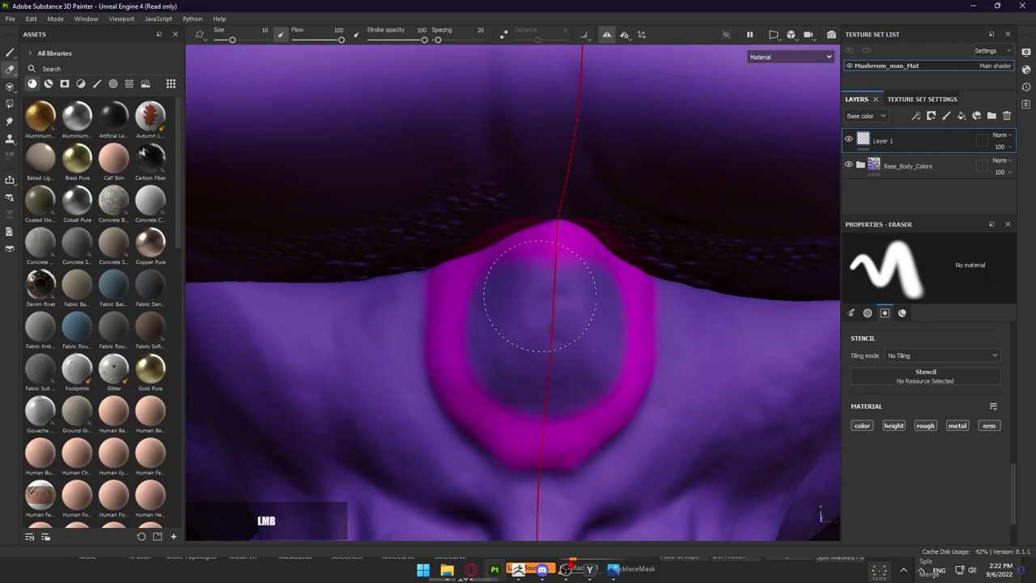
pyautogui.moveTo(540, 295); pyautogui.dragTo(595, 326)
pyautogui.moveTo(476, 246); pyautogui.dragTo(486, 249)
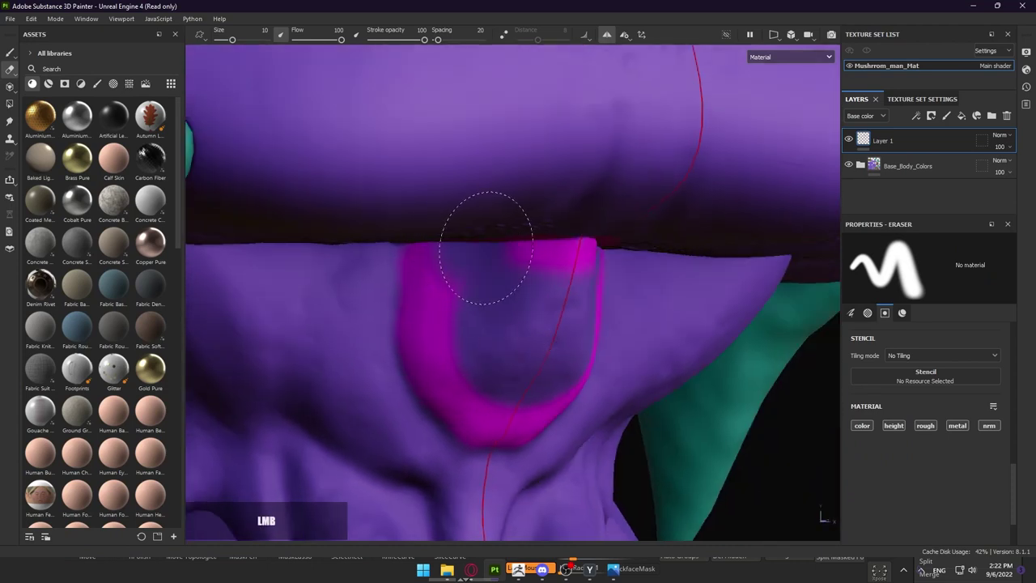
pyautogui.hotkey('ctrl', 'z')
# Paint the upper part of the magenta ring beneath the cap using a brush size of 3.46
pyautogui.press('1')
pyautogui.keyDown('alt'); pyautogui.moveTo(439, 282); pyautogui.dragTo(486, 275, button='right'); pyautogui.keyUp('alt')
pyautogui.keyDown('alt'); pyautogui.moveTo(485, 275); pyautogui.dragTo(513, 245); pyautogui.keyUp('alt')
pyautogui.keyDown('ctrl'); pyautogui.moveTo(488, 249); pyautogui.dragTo(481, 250, button='right'); pyautogui.keyUp('ctrl')
pyautogui.click(518, 250)
pyautogui.moveTo(601, 247); pyautogui.dragTo(617, 246)
pyautogui.keyDown('alt'); pyautogui.moveTo(613, 248); pyautogui.dragTo(586, 211); pyautogui.keyUp('alt')
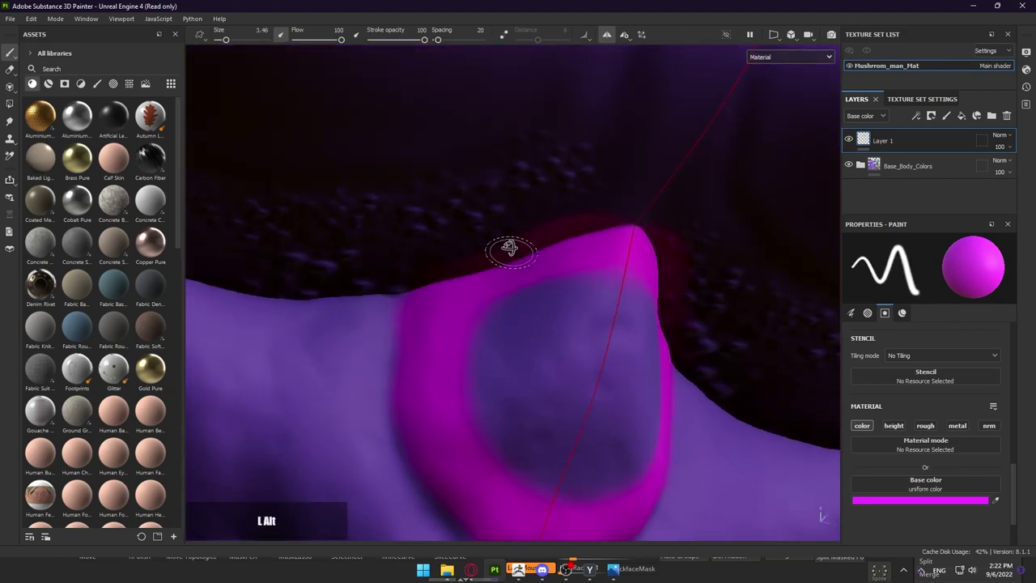
pyautogui.keyDown('alt'); pyautogui.moveTo(509, 247); pyautogui.dragTo(506, 212); pyautogui.keyUp('alt')
pyautogui.keyDown('shift'); pyautogui.moveTo(573, 217); pyautogui.dragTo(542, 218, button='right'); pyautogui.keyUp('shift')
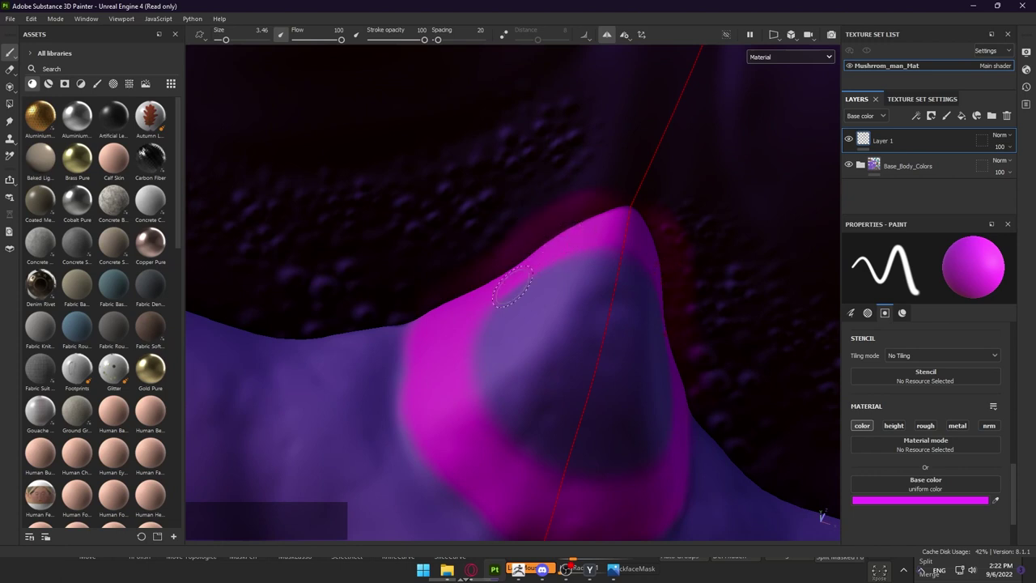
# Erase the magenta spilled onto the cap's underside with a 5.48 eraser, undoing and redoing the stroke that cuts into the ring
pyautogui.press('e')
pyautogui.moveTo(421, 240)
pyautogui.keyDown('ctrl'); pyautogui.mouseDown(button='right')
pyautogui.moveTo(409, 241)
pyautogui.moveTo(437, 240)
pyautogui.moveTo(393, 287)
pyautogui.mouseUp(button='right'); pyautogui.keyUp('ctrl')
pyautogui.moveTo(393, 287); pyautogui.dragTo(559, 190)
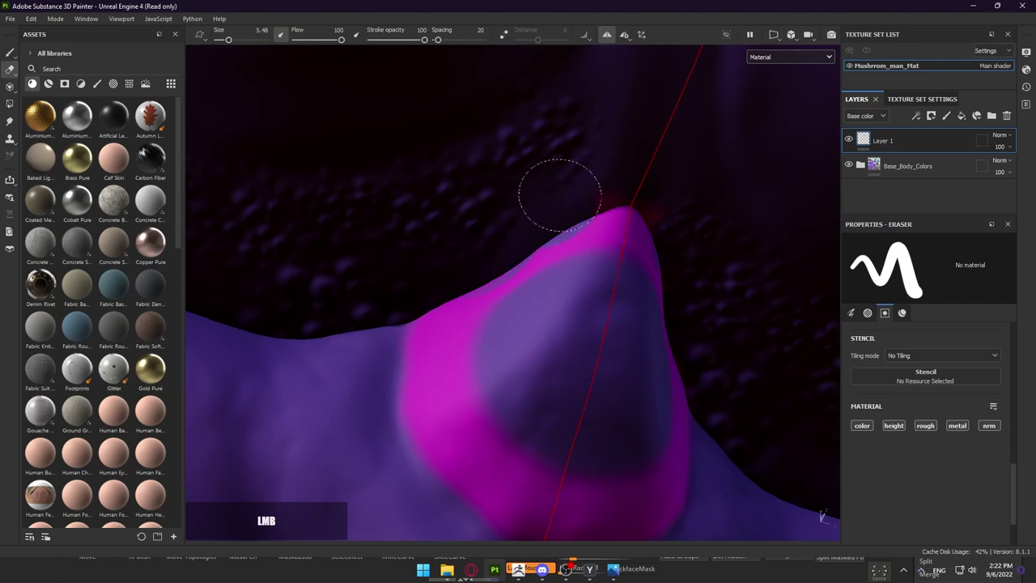
pyautogui.hotkey('ctrl', 'z')
pyautogui.moveTo(387, 272); pyautogui.dragTo(451, 249)
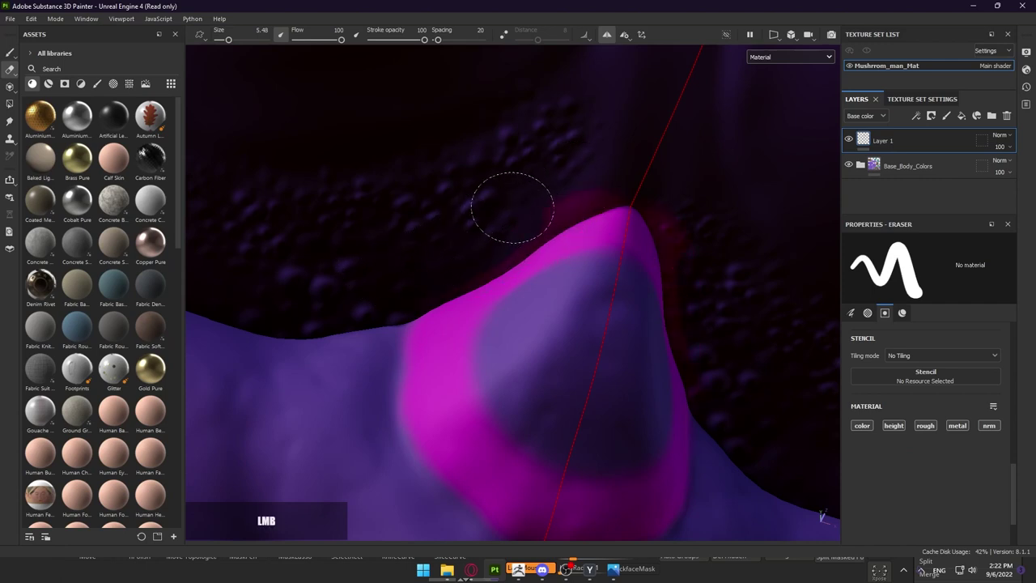
pyautogui.moveTo(512, 207); pyautogui.dragTo(606, 165)
pyautogui.moveTo(413, 259); pyautogui.dragTo(423, 264)
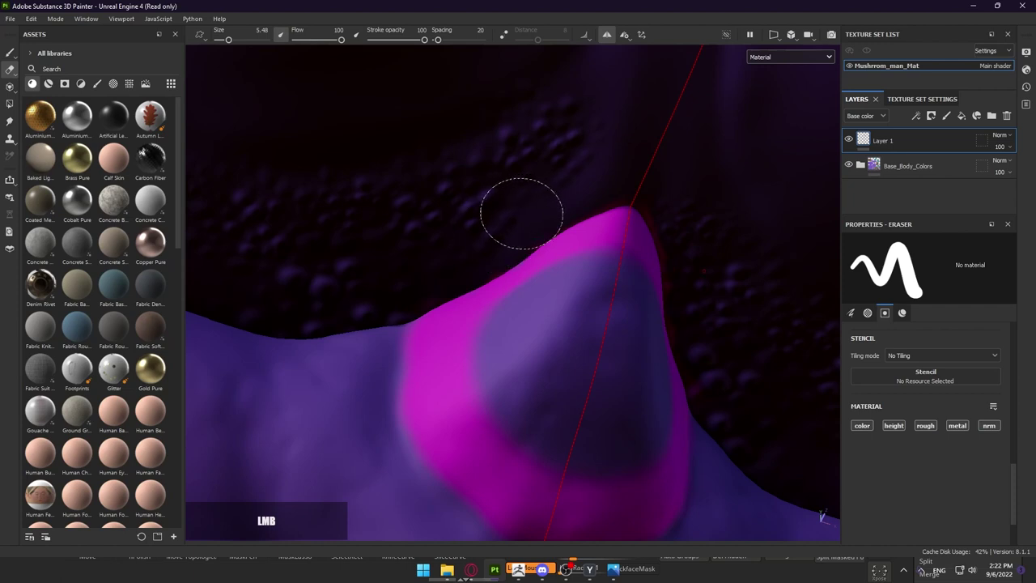
# Refine the ring's inner contour by filling in its upper corner with magenta and erasing the excess inside the socket
pyautogui.keyDown('alt'); pyautogui.moveTo(497, 248); pyautogui.dragTo(637, 306); pyautogui.keyUp('alt')
pyautogui.press('1')
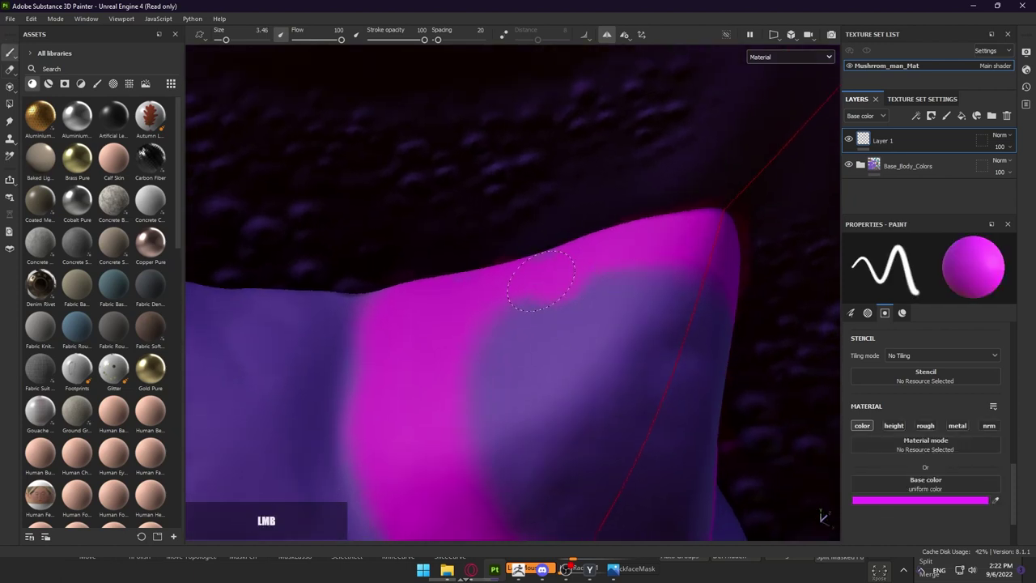
pyautogui.moveTo(432, 333)
pyautogui.keyDown('alt'); pyautogui.mouseDown()
pyautogui.moveTo(536, 382)
pyautogui.moveTo(552, 351)
pyautogui.moveTo(601, 353)
pyautogui.moveTo(573, 338)
pyautogui.mouseUp(); pyautogui.keyUp('alt')
pyautogui.press('2')
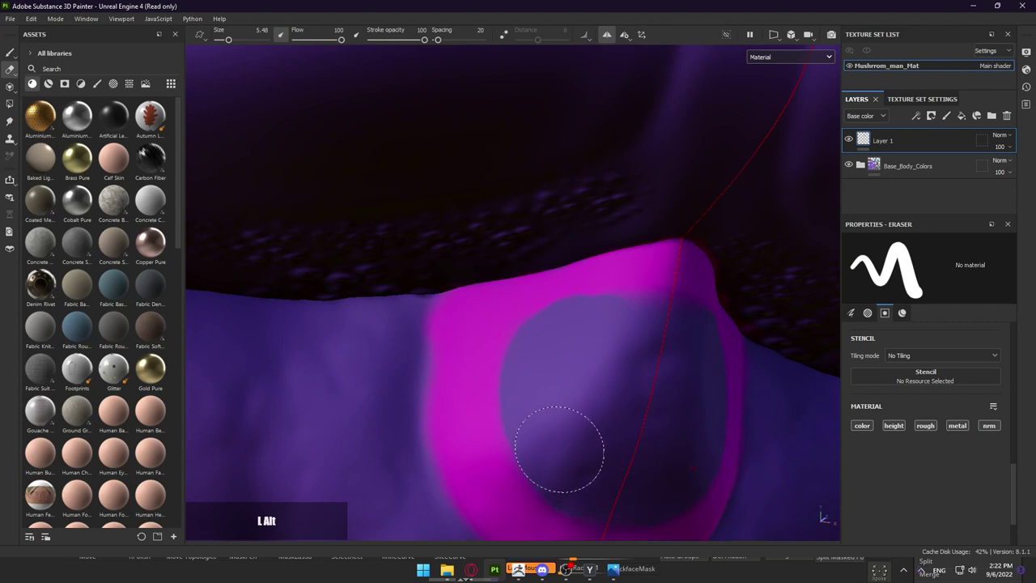
pyautogui.keyDown('alt'); pyautogui.moveTo(558, 449); pyautogui.dragTo(552, 308); pyautogui.keyUp('alt')
pyautogui.keyDown('alt'); pyautogui.moveTo(631, 305); pyautogui.dragTo(543, 407); pyautogui.keyUp('alt')
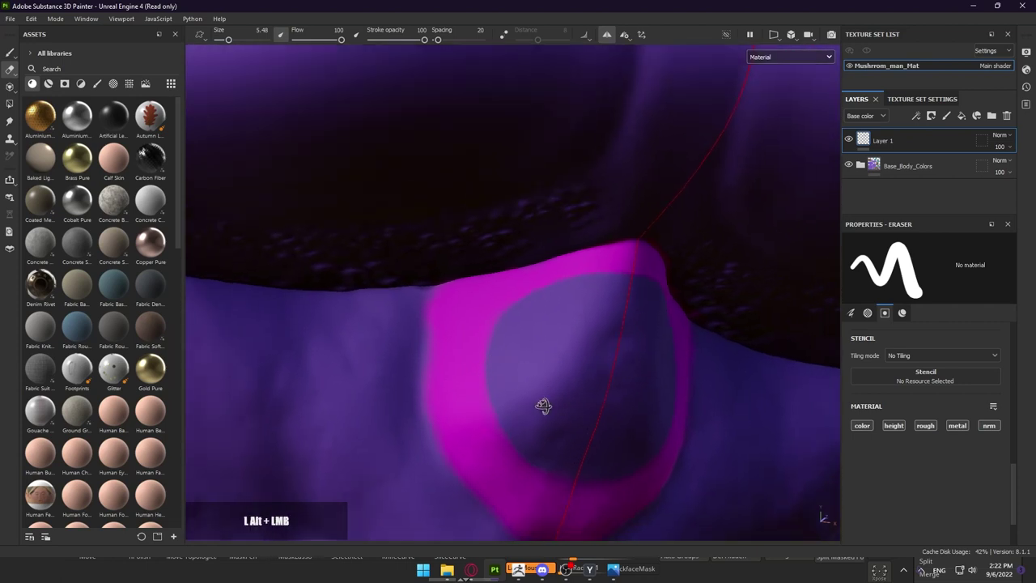
pyautogui.keyDown('alt'); pyautogui.moveTo(543, 407); pyautogui.dragTo(577, 390, button='middle'); pyautogui.keyUp('alt')
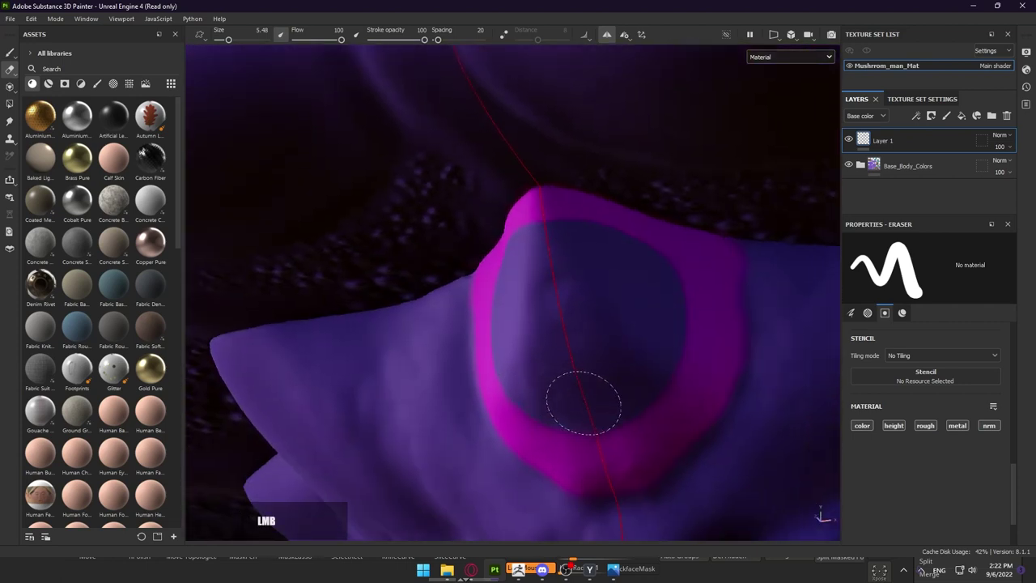
pyautogui.keyDown('alt'); pyautogui.moveTo(583, 402); pyautogui.dragTo(480, 347); pyautogui.keyUp('alt')
# Compare the eye with the reference image and clean up the ring's inner edge at the side of the socket
pyautogui.hotkey('alt', 'Tab')
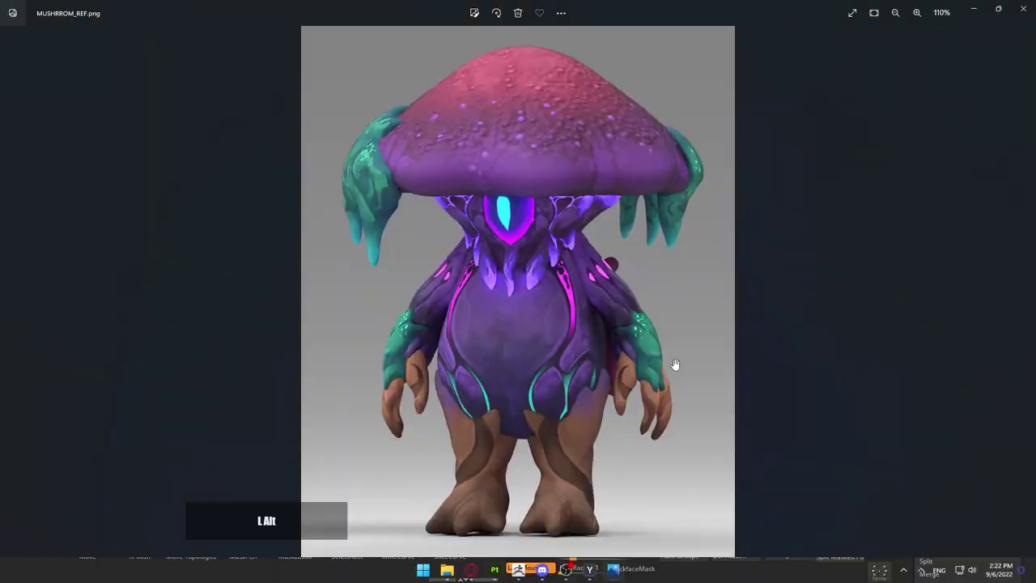
pyautogui.hotkey('alt', 'Tab')
pyautogui.moveTo(676, 365)
pyautogui.keyDown('alt'); pyautogui.mouseDown()
pyautogui.moveTo(601, 347)
pyautogui.moveTo(671, 335)
pyautogui.mouseUp(); pyautogui.keyUp('alt')
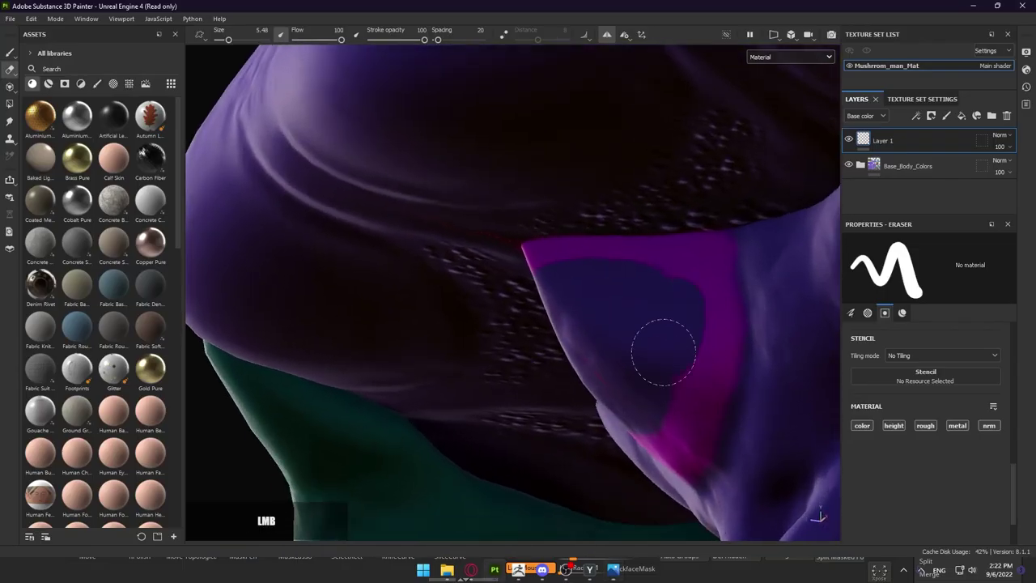
pyautogui.keyDown('alt'); pyautogui.moveTo(645, 420); pyautogui.dragTo(712, 412); pyautogui.keyUp('alt')
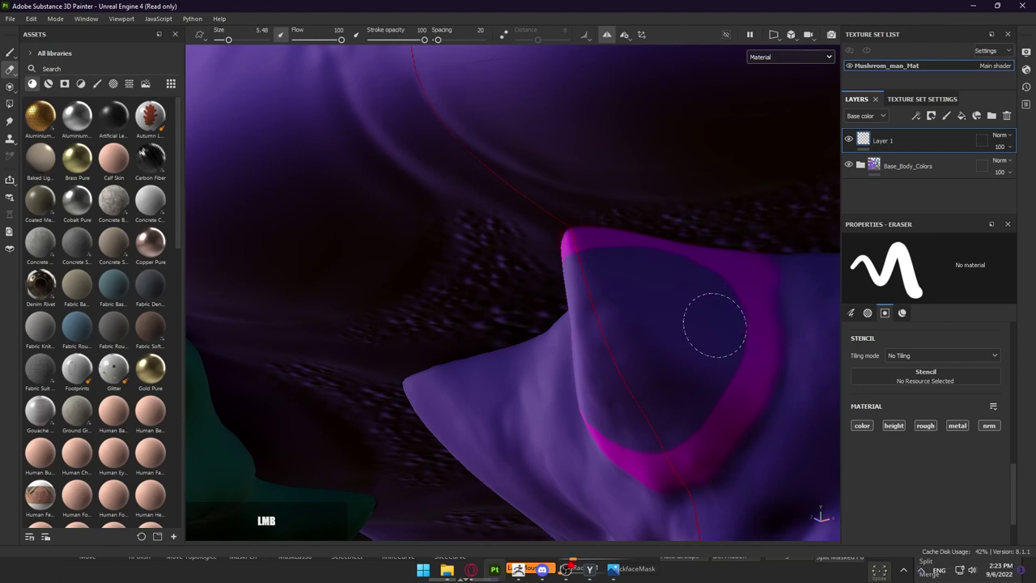
pyautogui.keyDown('alt'); pyautogui.moveTo(714, 324); pyautogui.dragTo(769, 331); pyautogui.keyUp('alt')
# Smudge the magenta ring outward into the surrounding face and down toward the central tendril with the Smudge tool at size 10
pyautogui.click(10, 121)
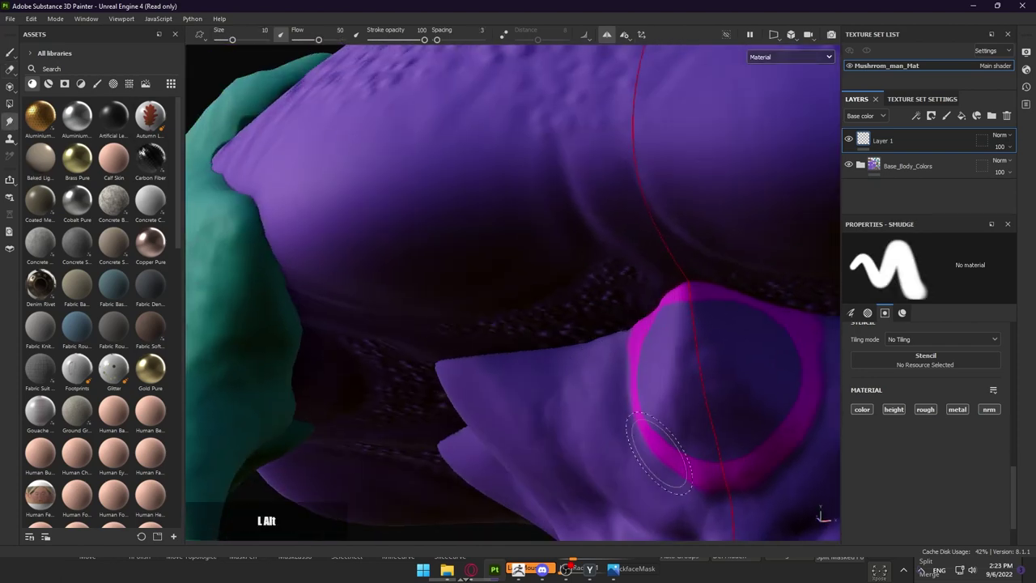
pyautogui.moveTo(659, 451)
pyautogui.keyDown('alt'); pyautogui.mouseDown()
pyautogui.moveTo(596, 347)
pyautogui.moveTo(636, 335)
pyautogui.mouseUp(); pyautogui.keyUp('alt')
pyautogui.moveTo(579, 317)
pyautogui.mouseDown()
pyautogui.moveTo(684, 426)
pyautogui.moveTo(647, 421)
pyautogui.mouseUp()
pyautogui.moveTo(647, 420)
pyautogui.mouseDown()
pyautogui.moveTo(655, 351)
pyautogui.moveTo(705, 365)
pyautogui.moveTo(481, 371)
pyautogui.moveTo(504, 316)
pyautogui.moveTo(526, 312)
pyautogui.moveTo(478, 369)
pyautogui.moveTo(554, 477)
pyautogui.moveTo(342, 423)
pyautogui.moveTo(529, 283)
pyautogui.moveTo(612, 474)
pyautogui.moveTo(605, 419)
pyautogui.mouseUp()
pyautogui.moveTo(625, 348)
pyautogui.mouseDown()
pyautogui.moveTo(594, 261)
pyautogui.moveTo(705, 319)
pyautogui.moveTo(599, 300)
pyautogui.mouseUp()
pyautogui.moveTo(599, 299)
pyautogui.keyDown('alt'); pyautogui.mouseDown()
pyautogui.moveTo(548, 343)
pyautogui.moveTo(621, 343)
pyautogui.moveTo(770, 427)
pyautogui.moveTo(672, 351)
pyautogui.mouseUp(); pyautogui.keyUp('alt')
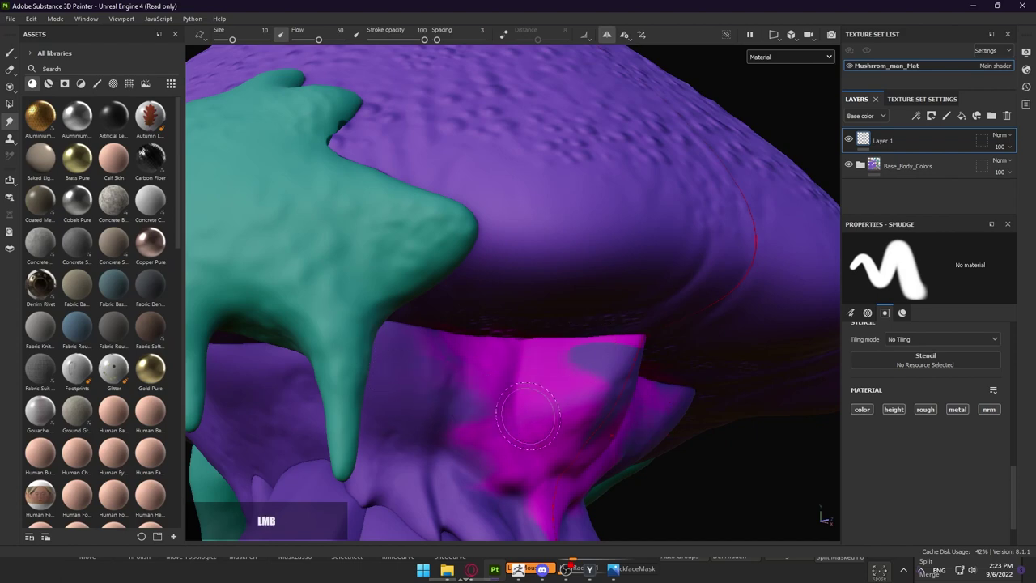
pyautogui.keyDown('alt'); pyautogui.moveTo(528, 414); pyautogui.dragTo(508, 417); pyautogui.keyUp('alt')
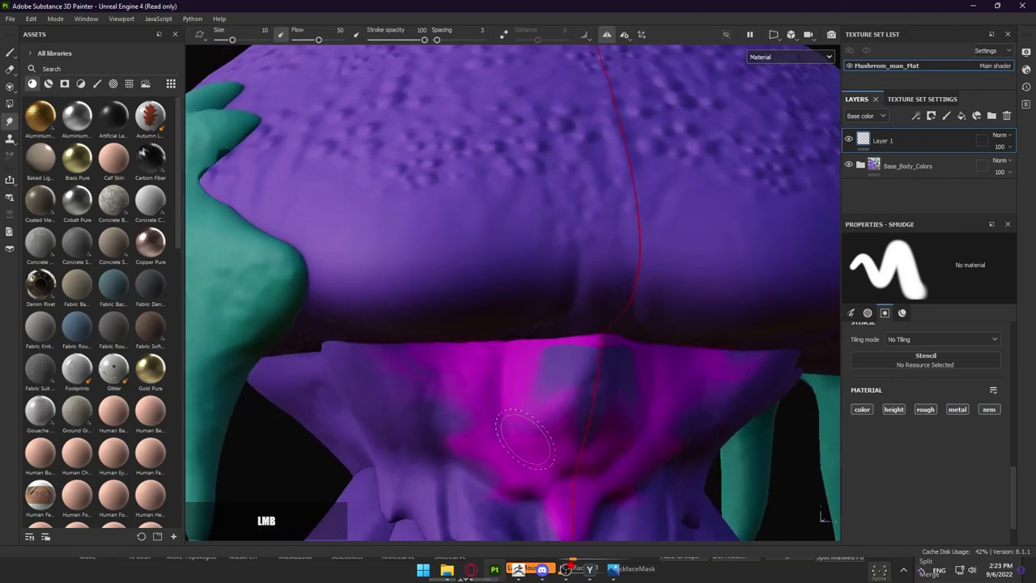
pyautogui.keyDown('alt'); pyautogui.moveTo(550, 449); pyautogui.dragTo(553, 397); pyautogui.keyUp('alt')
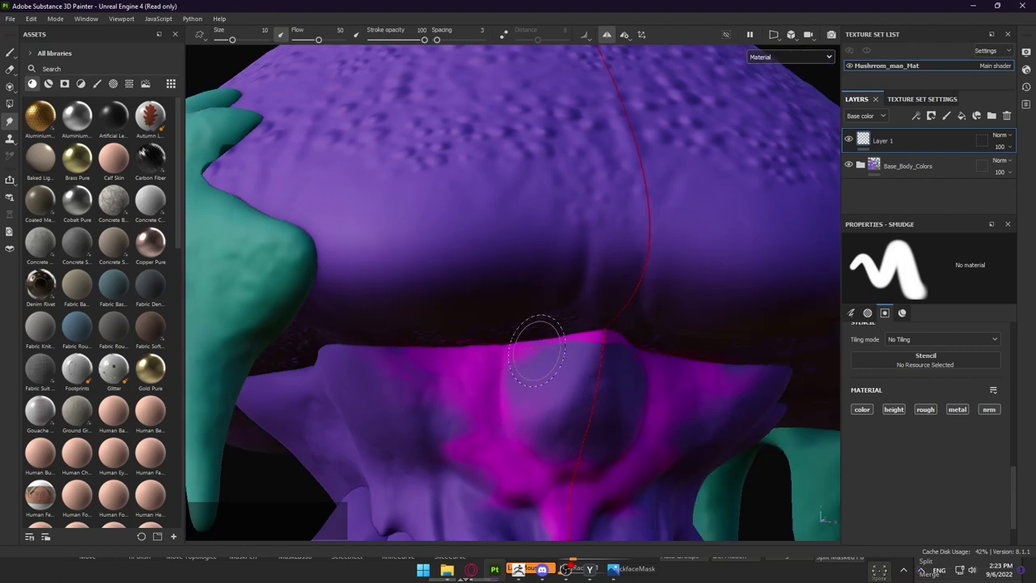
pyautogui.moveTo(567, 360)
pyautogui.mouseDown()
pyautogui.moveTo(602, 381)
pyautogui.moveTo(497, 451)
pyautogui.moveTo(665, 463)
pyautogui.moveTo(602, 358)
pyautogui.moveTo(583, 405)
pyautogui.mouseUp()
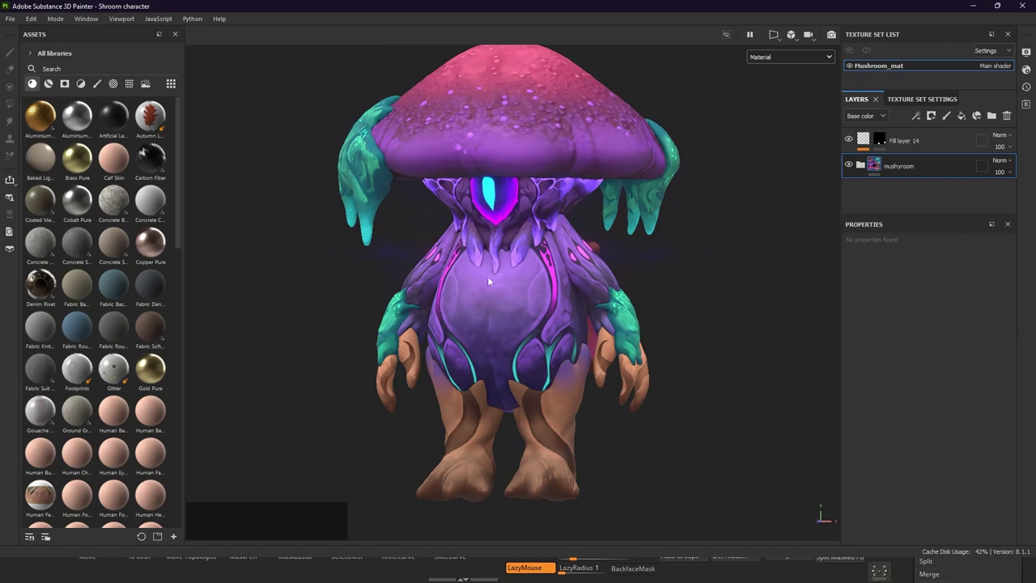
# Examine the finished textured mushroom character from the front and at a slight angle
pyautogui.keyDown('alt'); pyautogui.moveTo(465, 293); pyautogui.dragTo(589, 265); pyautogui.keyUp('alt')
pyautogui.keyDown('alt'); pyautogui.moveTo(589, 265); pyautogui.dragTo(485, 254, button='right'); pyautogui.keyUp('alt')
pyautogui.keyDown('alt'); pyautogui.moveTo(485, 254); pyautogui.dragTo(432, 284, button='middle'); pyautogui.keyUp('alt')
pyautogui.keyDown('alt'); pyautogui.moveTo(432, 285); pyautogui.dragTo(464, 268, button='right'); pyautogui.keyUp('alt')
pyautogui.keyDown('alt'); pyautogui.moveTo(464, 268); pyautogui.dragTo(487, 241, button='middle'); pyautogui.keyUp('alt')
pyautogui.keyDown('alt'); pyautogui.moveTo(487, 240); pyautogui.dragTo(518, 233); pyautogui.keyUp('alt')
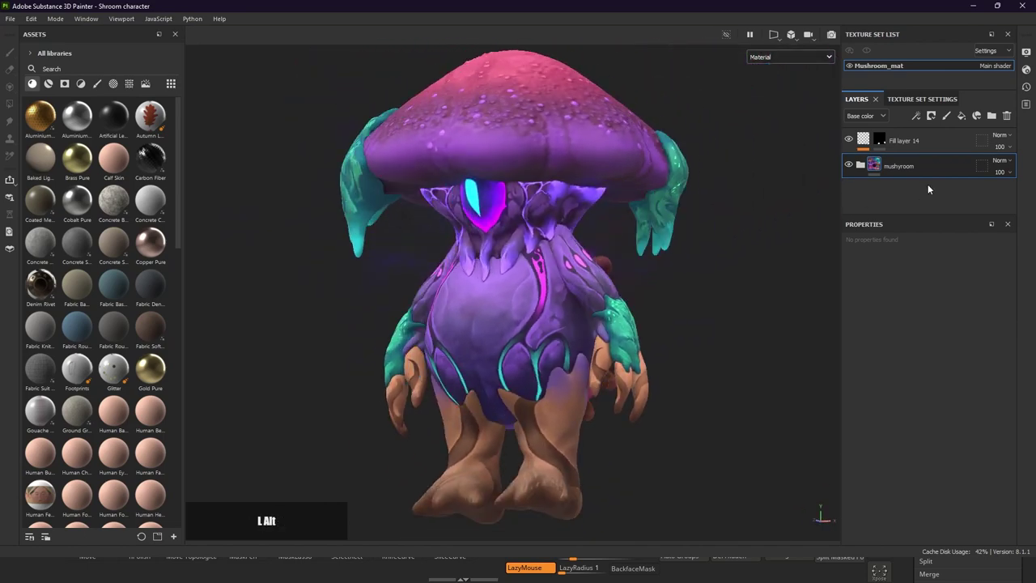
# Expand the mushyroom folder, enlarge the layer list and look through the character's layer stack
pyautogui.click(857, 167)
pyautogui.scroll(-5, 898, 175)
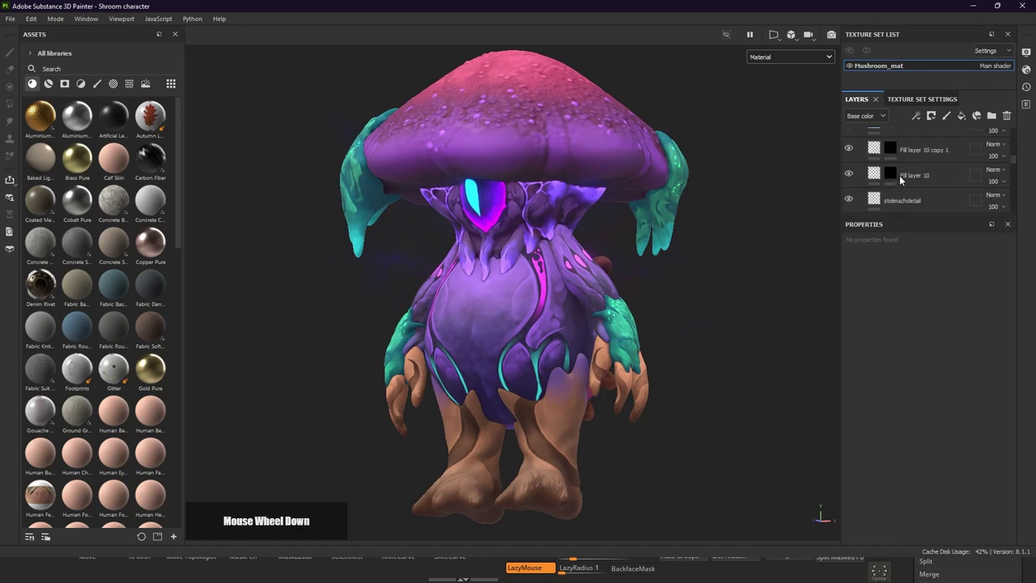
pyautogui.scroll(5, 899, 174)
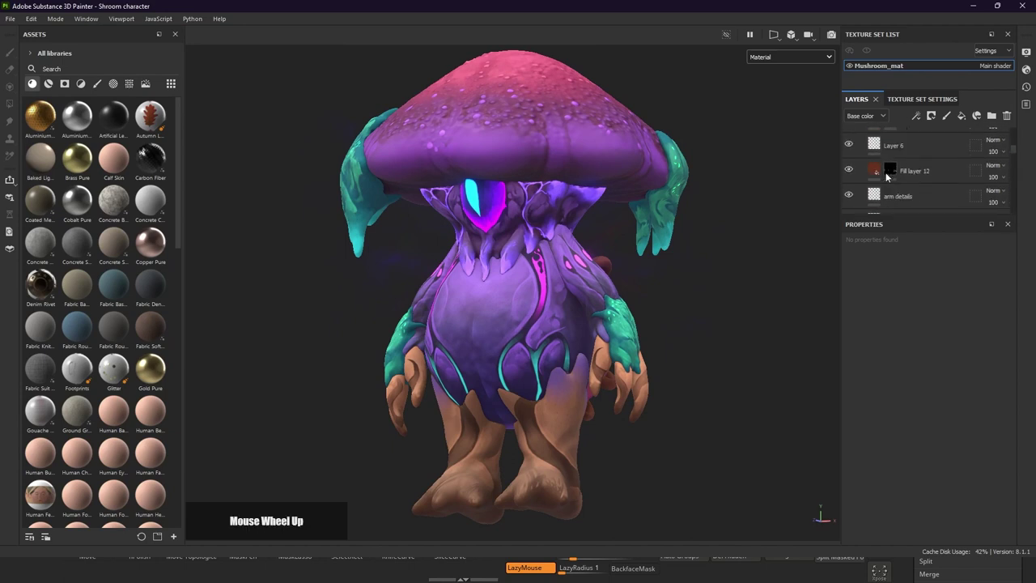
pyautogui.keyDown('alt'); pyautogui.moveTo(635, 258); pyautogui.dragTo(654, 259, button='right'); pyautogui.keyUp('alt')
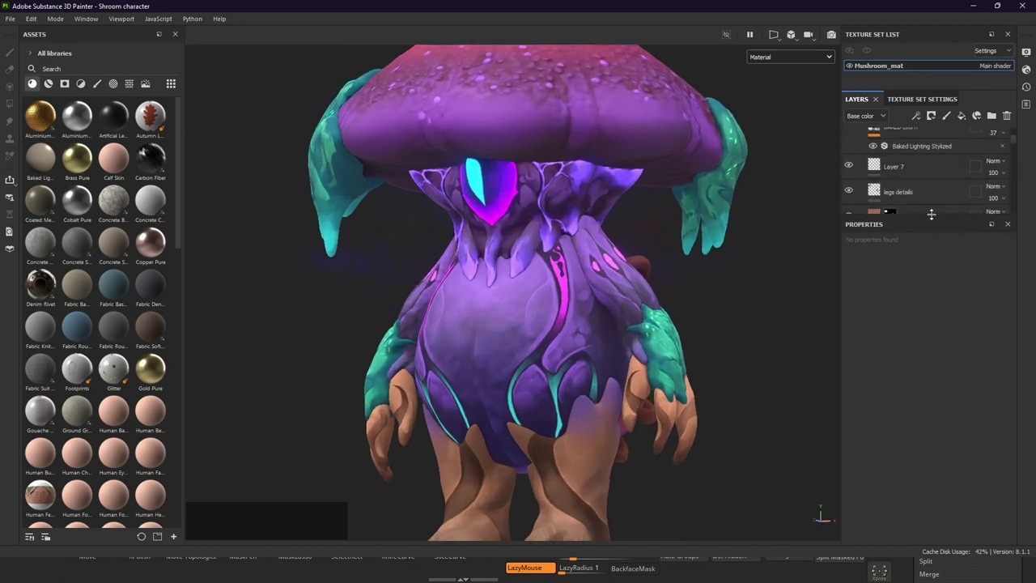
pyautogui.moveTo(932, 224); pyautogui.dragTo(930, 466)
pyautogui.scroll(3, 906, 310)
pyautogui.scroll(-6, 906, 307)
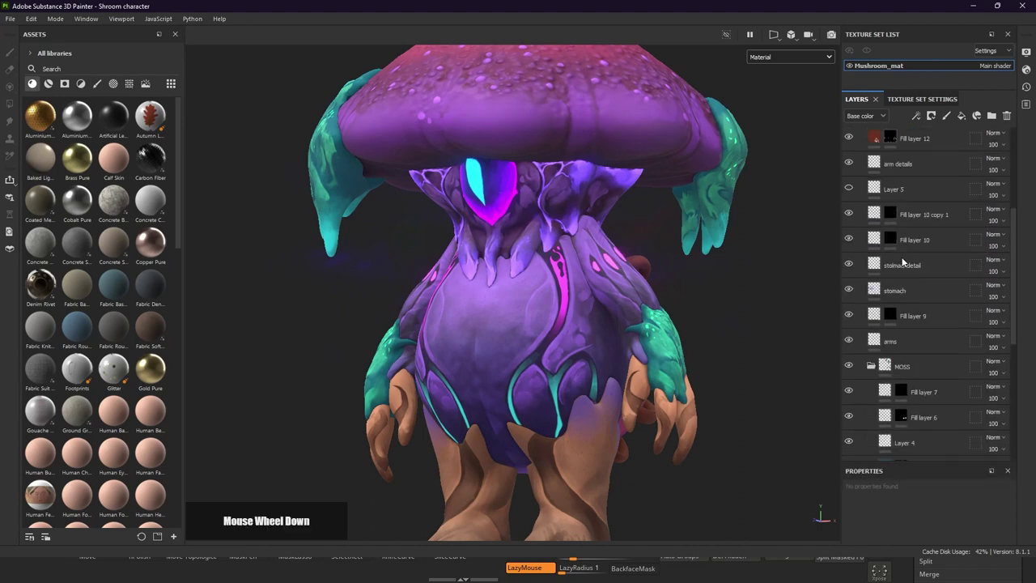
pyautogui.scroll(2, 921, 358)
pyautogui.scroll(4, 922, 353)
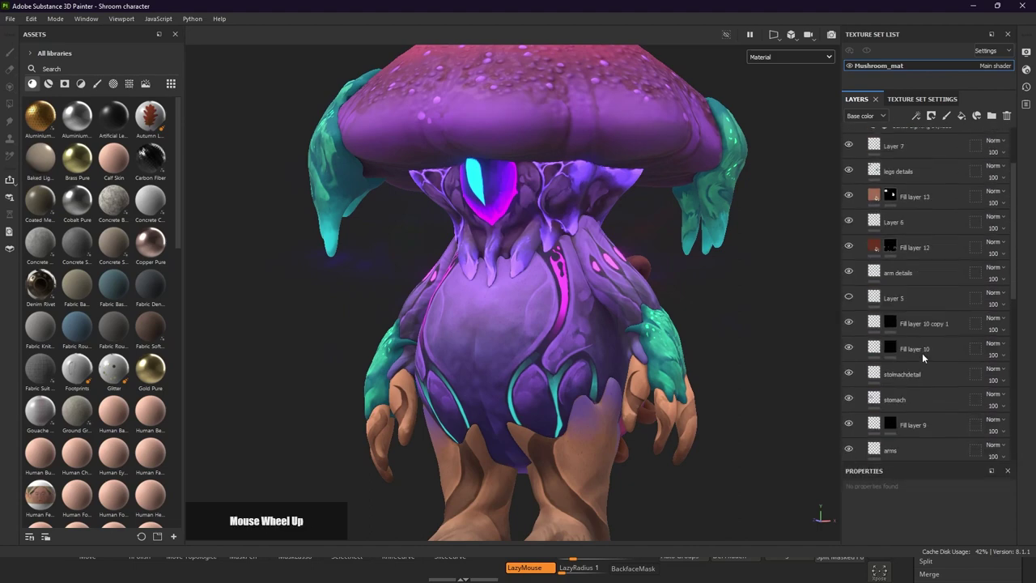
pyautogui.scroll(-6, 901, 243)
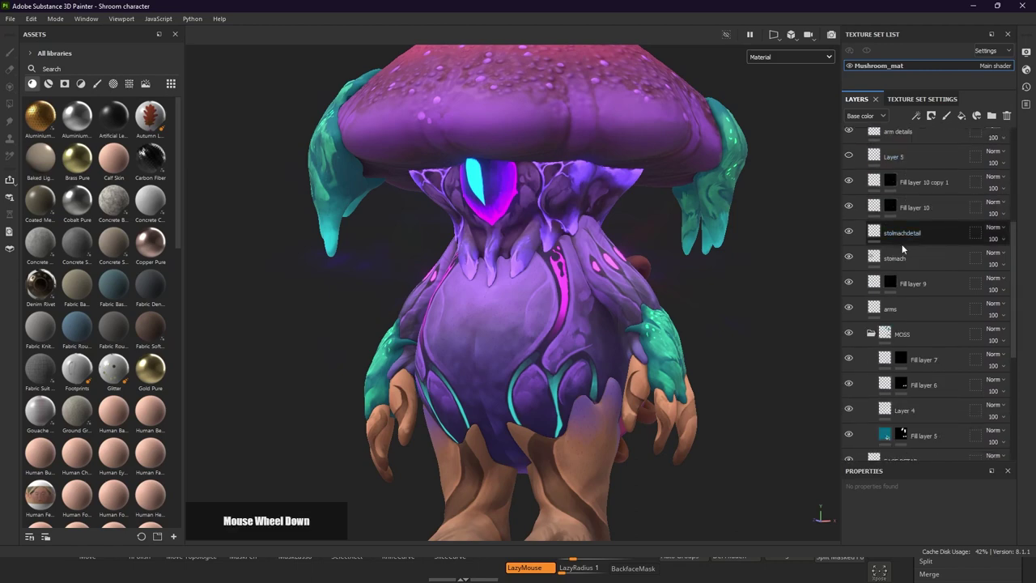
pyautogui.scroll(4, 907, 274)
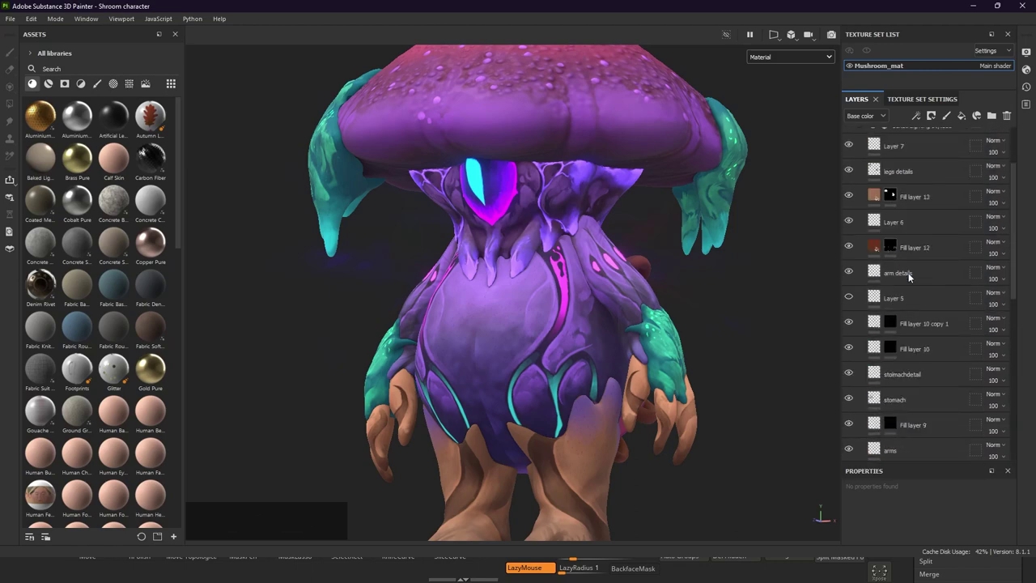
pyautogui.scroll(3, 908, 276)
# Examine the finished character from several sides, focusing on the glowing eye, tendrils, belly and arm details
pyautogui.keyDown('alt'); pyautogui.moveTo(591, 279); pyautogui.dragTo(443, 268); pyautogui.keyUp('alt')
pyautogui.keyDown('shift'); pyautogui.moveTo(444, 268); pyautogui.dragTo(423, 272, button='right'); pyautogui.keyUp('shift')
pyautogui.keyDown('alt'); pyautogui.moveTo(423, 273); pyautogui.dragTo(636, 247); pyautogui.keyUp('alt')
pyautogui.moveTo(635, 247)
pyautogui.keyDown('shift'); pyautogui.mouseDown(button='right')
pyautogui.moveTo(618, 252)
pyautogui.moveTo(626, 260)
pyautogui.mouseUp(button='right'); pyautogui.keyUp('shift')
pyautogui.keyDown('alt'); pyautogui.scroll(5, 626, 261); pyautogui.keyUp('alt')
pyautogui.keyDown('alt'); pyautogui.moveTo(626, 260); pyautogui.dragTo(662, 246, button='middle'); pyautogui.keyUp('alt')
pyautogui.keyDown('alt'); pyautogui.moveTo(662, 247); pyautogui.dragTo(451, 173, button='right'); pyautogui.keyUp('alt')
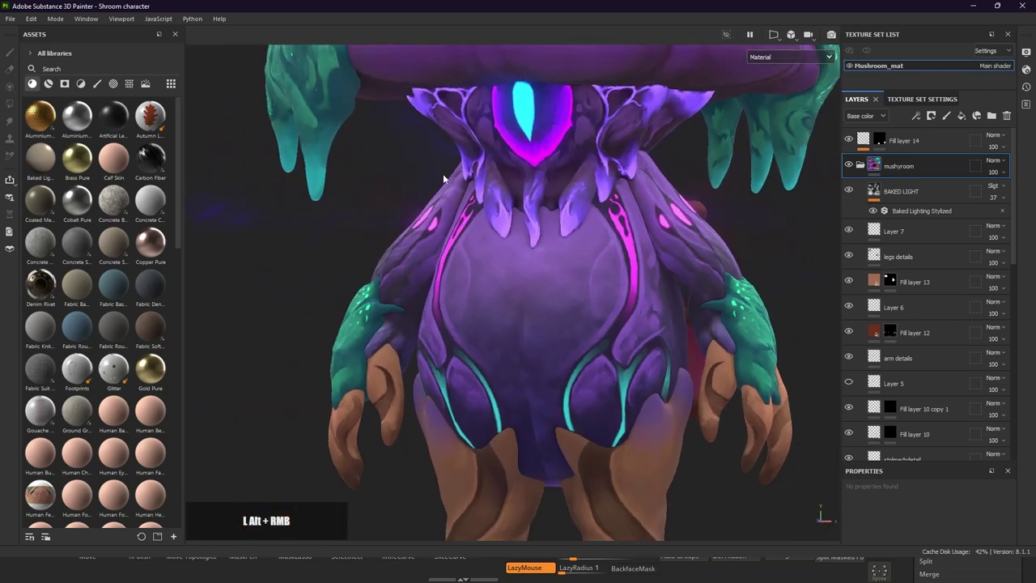
pyautogui.keyDown('alt'); pyautogui.moveTo(450, 173); pyautogui.dragTo(457, 229); pyautogui.keyUp('alt')
pyautogui.keyDown('alt'); pyautogui.moveTo(457, 229); pyautogui.dragTo(400, 263, button='middle'); pyautogui.keyUp('alt')
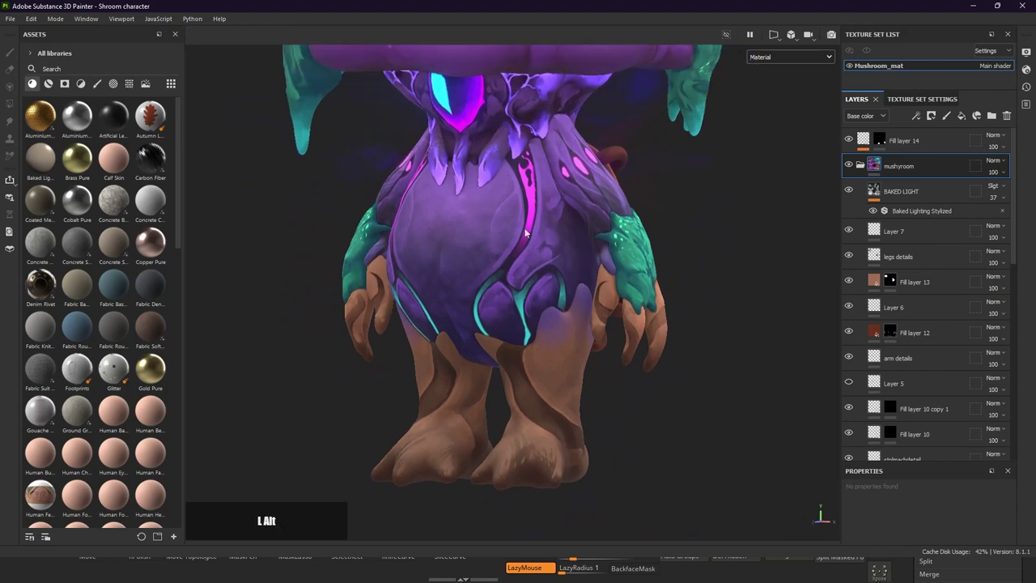
# Examine the painted belly, legs and feet up close, and the full figure from cap to feet
pyautogui.keyDown('alt'); pyautogui.moveTo(399, 263); pyautogui.dragTo(492, 180, button='right'); pyautogui.keyUp('alt')
pyautogui.keyDown('alt'); pyautogui.moveTo(492, 180); pyautogui.dragTo(516, 230, button='middle'); pyautogui.keyUp('alt')
pyautogui.keyDown('shift'); pyautogui.moveTo(541, 224); pyautogui.dragTo(485, 155, button='right'); pyautogui.keyUp('shift')
pyautogui.keyDown('alt'); pyautogui.moveTo(485, 154); pyautogui.dragTo(472, 225, button='middle'); pyautogui.keyUp('alt')
pyautogui.moveTo(471, 225)
pyautogui.keyDown('alt'); pyautogui.mouseDown(button='right')
pyautogui.moveTo(455, 229)
pyautogui.moveTo(475, 243)
pyautogui.mouseUp(button='right'); pyautogui.keyUp('alt')
pyautogui.keyDown('alt'); pyautogui.moveTo(462, 227); pyautogui.dragTo(475, 224, button='middle'); pyautogui.keyUp('alt')
pyautogui.keyDown('alt'); pyautogui.moveTo(419, 262); pyautogui.dragTo(441, 274, button='middle'); pyautogui.keyUp('alt')
pyautogui.keyDown('alt'); pyautogui.moveTo(441, 274); pyautogui.dragTo(512, 228, button='right'); pyautogui.keyUp('alt')
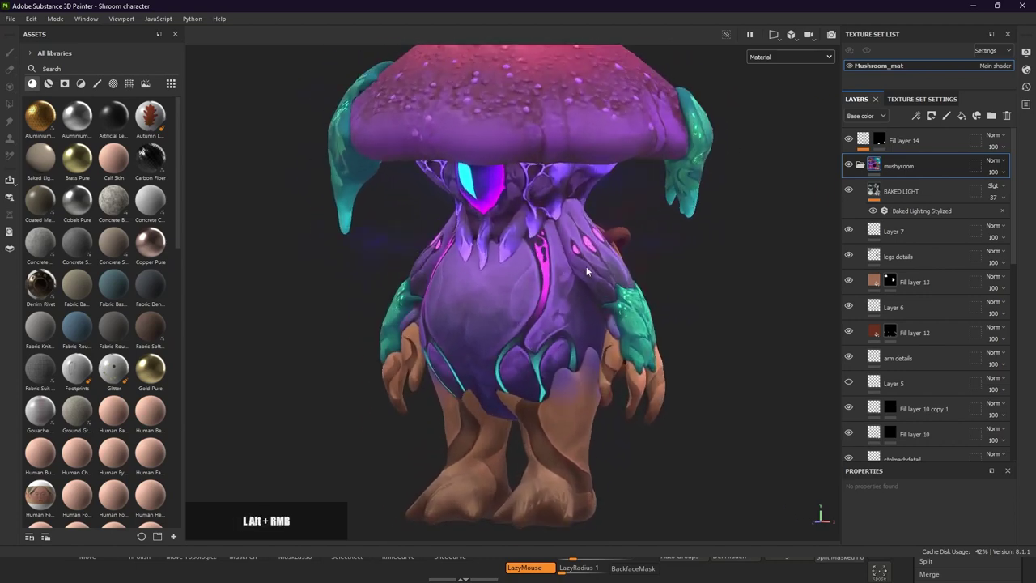
pyautogui.keyDown('alt'); pyautogui.moveTo(512, 228); pyautogui.dragTo(489, 275, button='middle'); pyautogui.keyUp('alt')
pyautogui.keyDown('alt'); pyautogui.moveTo(489, 275); pyautogui.dragTo(487, 275, button='right'); pyautogui.keyUp('alt')
pyautogui.keyDown('alt'); pyautogui.moveTo(487, 275); pyautogui.dragTo(508, 234, button='middle'); pyautogui.keyUp('alt')
pyautogui.keyDown('alt'); pyautogui.moveTo(508, 233); pyautogui.dragTo(426, 234, button='right'); pyautogui.keyUp('alt')
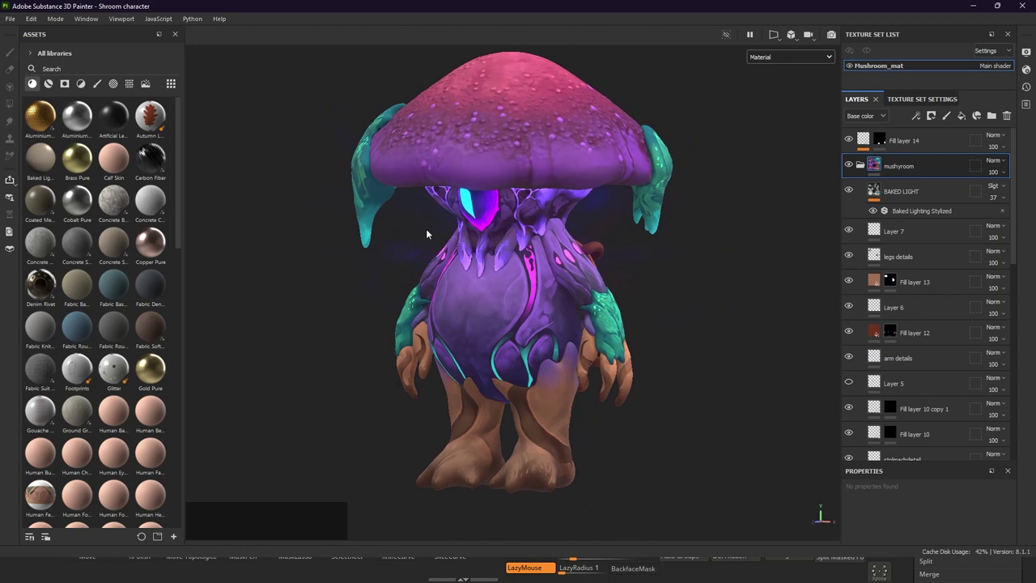